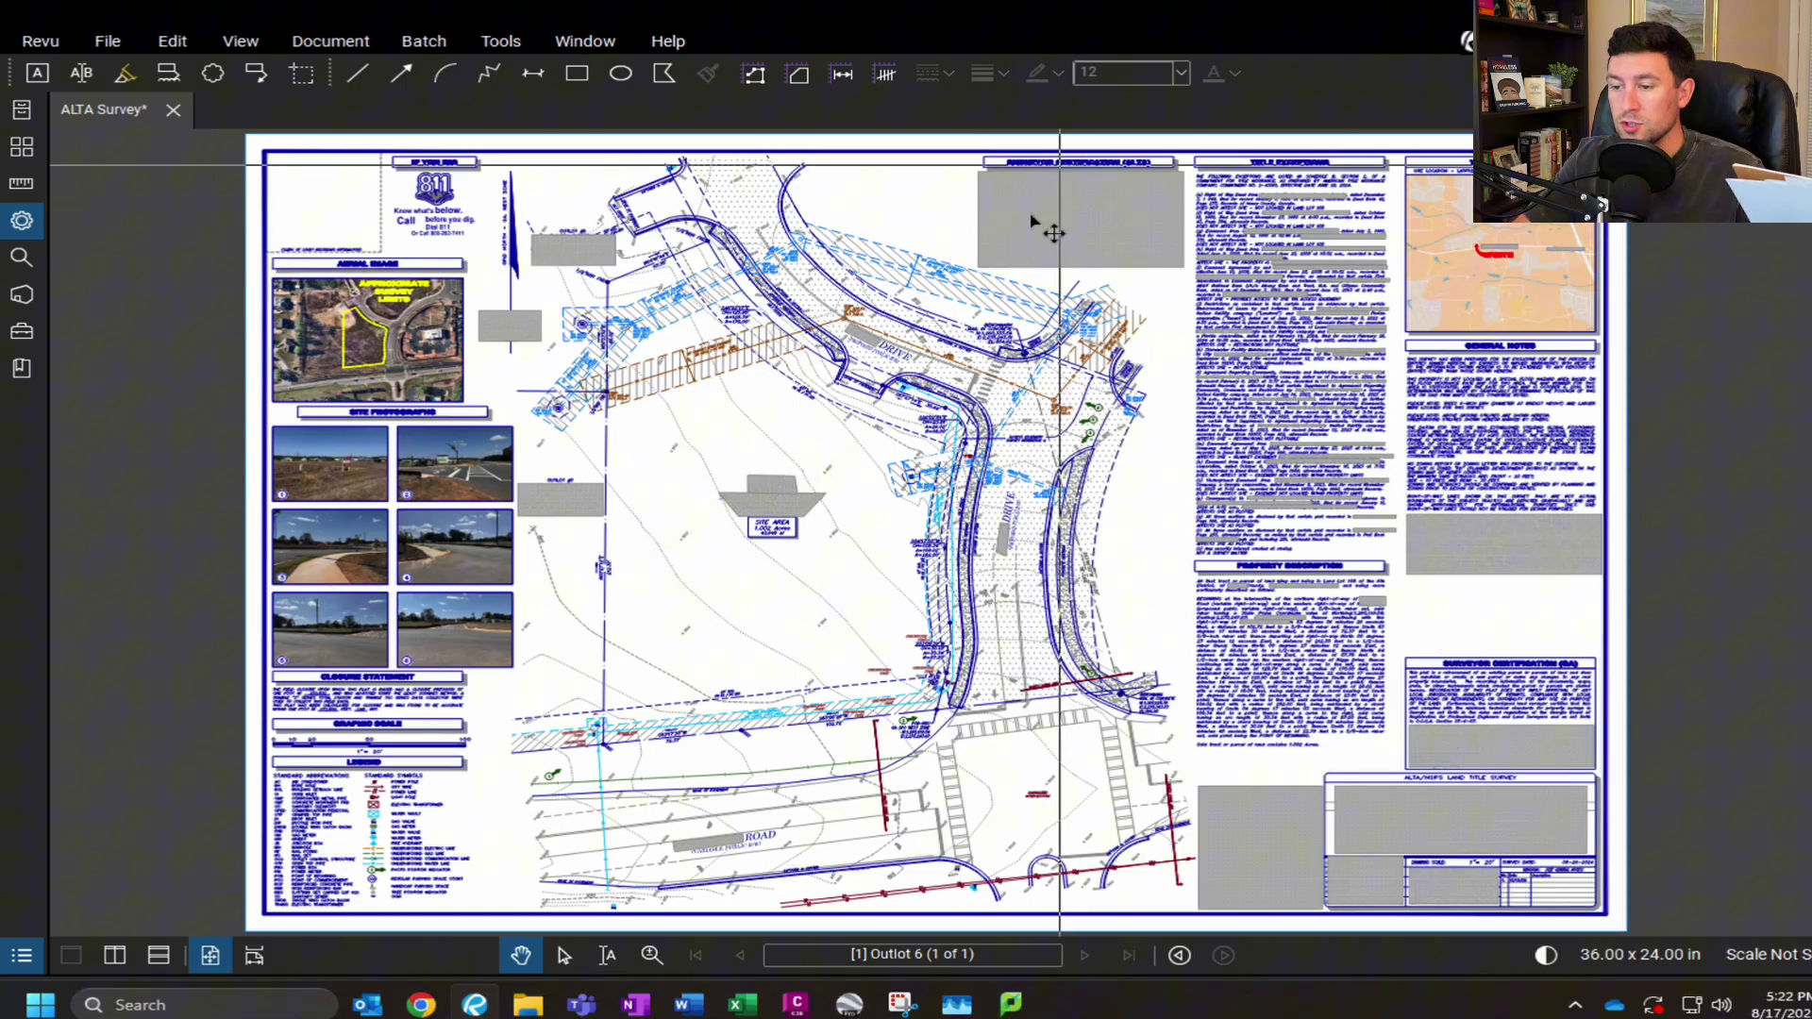
# - Zoom in on the Title Exceptions list and the ALTA surveyor certification block
pyautogui.scroll(1, 1114, 142)
pyautogui.scroll(2, 1114, 142)
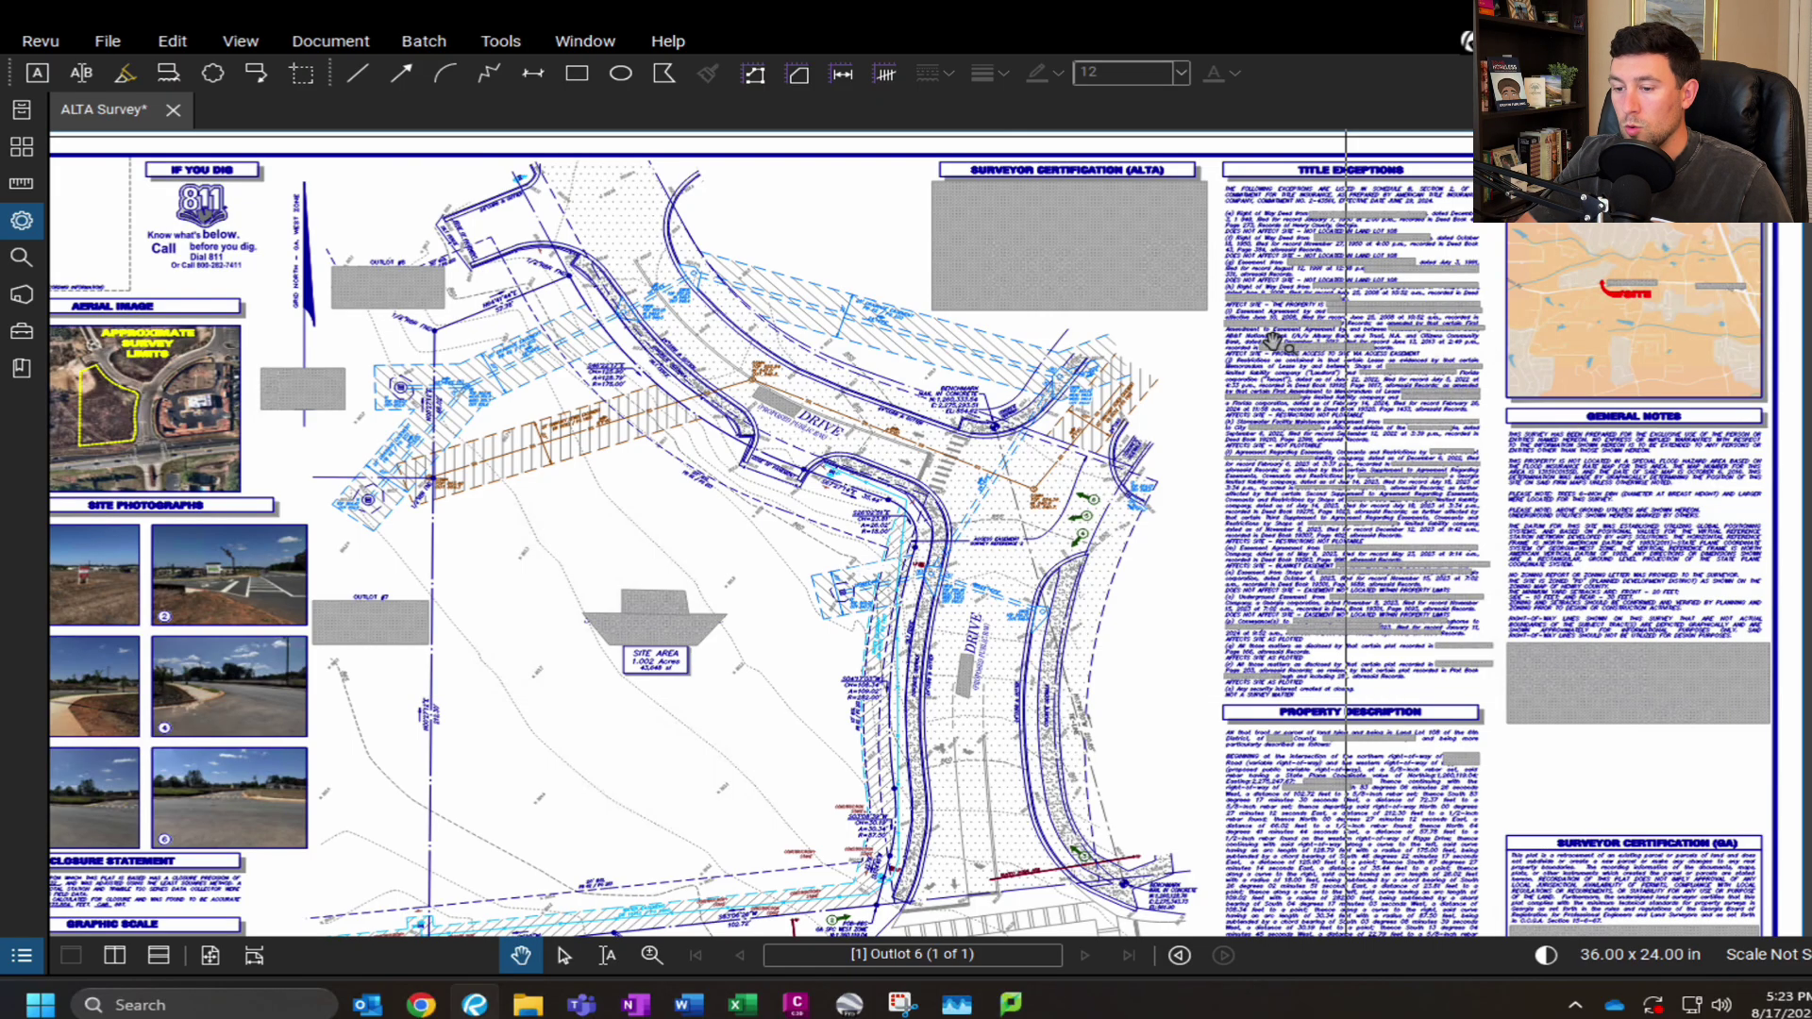
pyautogui.scroll(3, 1387, 151)
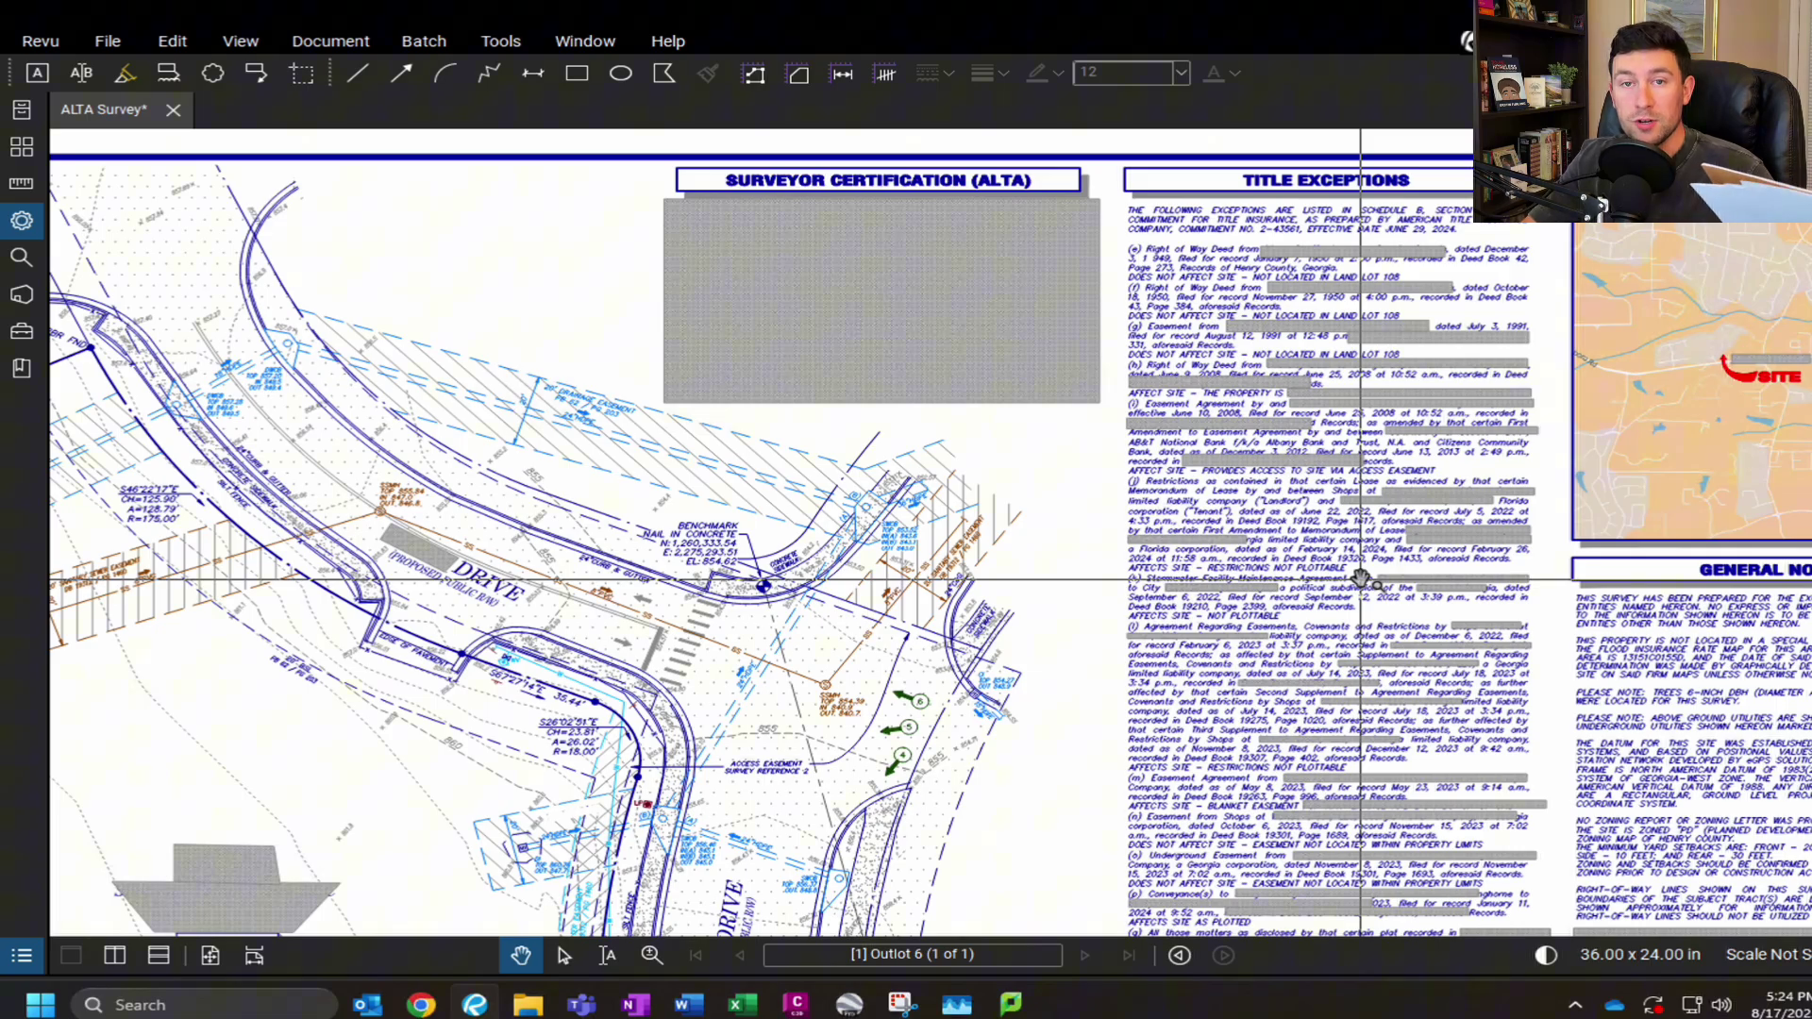
# - Zoom out and pan left to the sheet's left edge with the site photos
pyautogui.scroll(-3, 1082, 461)
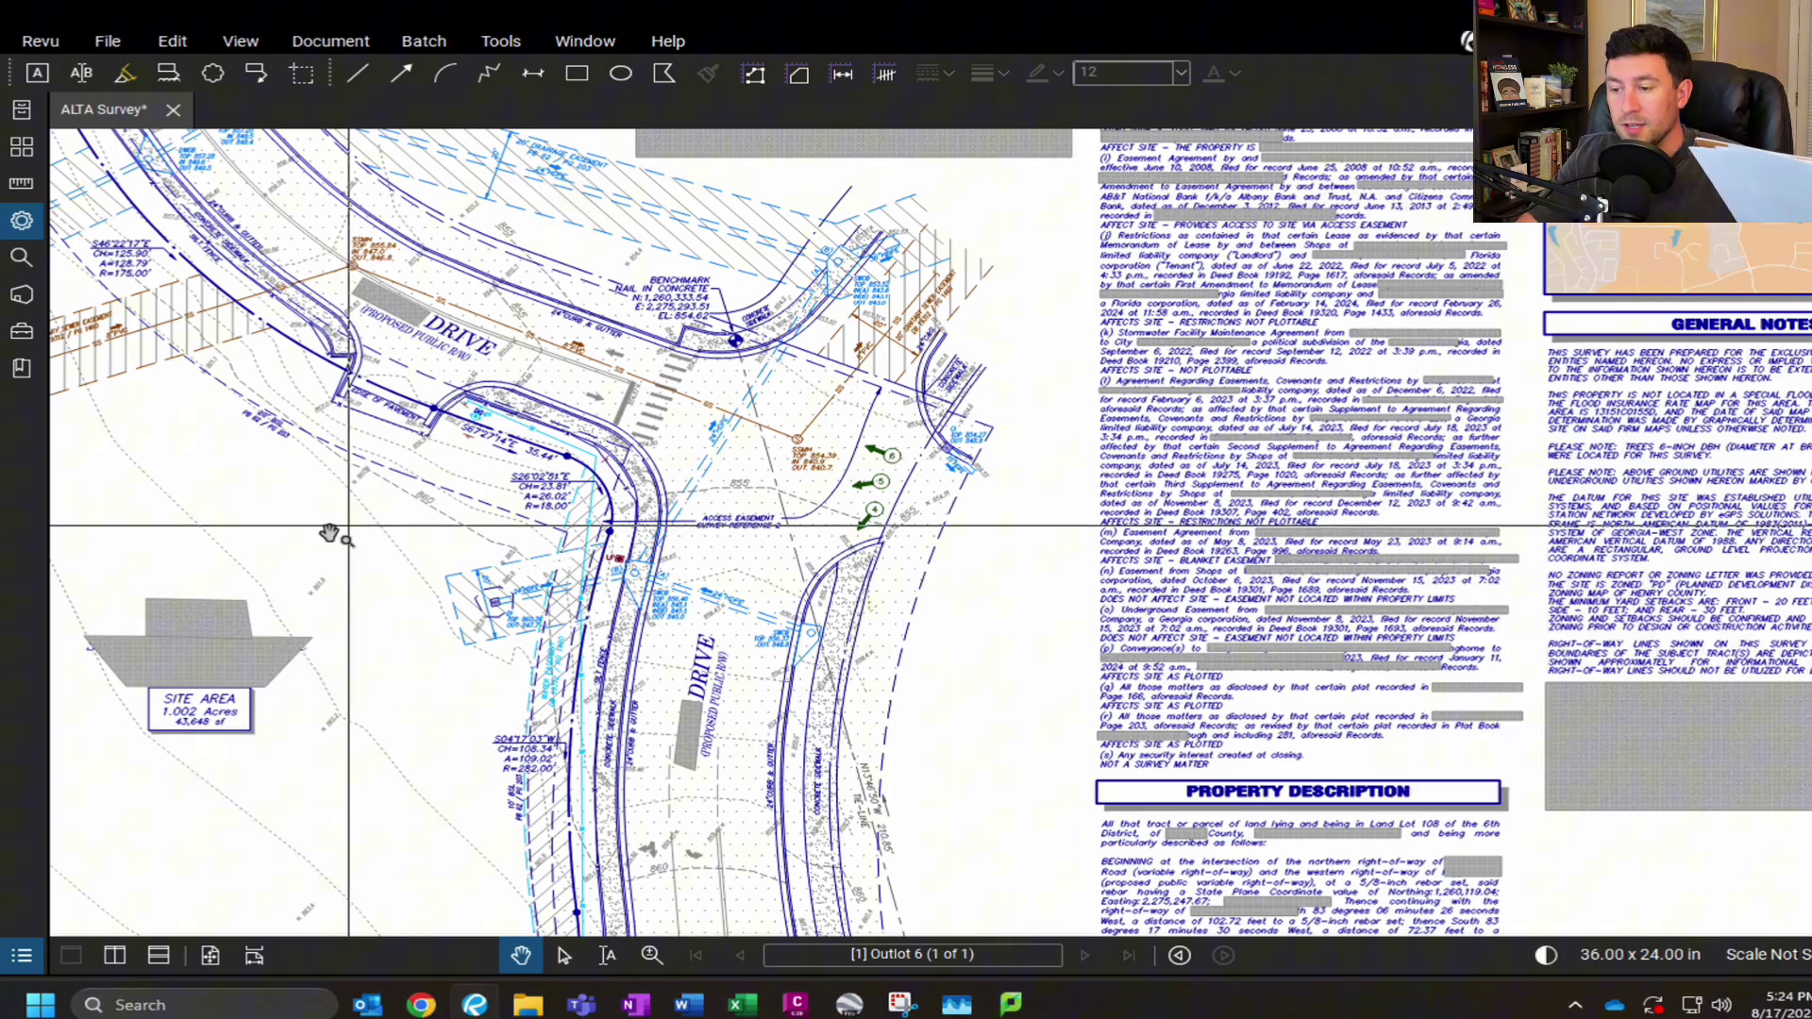
pyautogui.moveTo(331, 525); pyautogui.dragTo(717, 549)
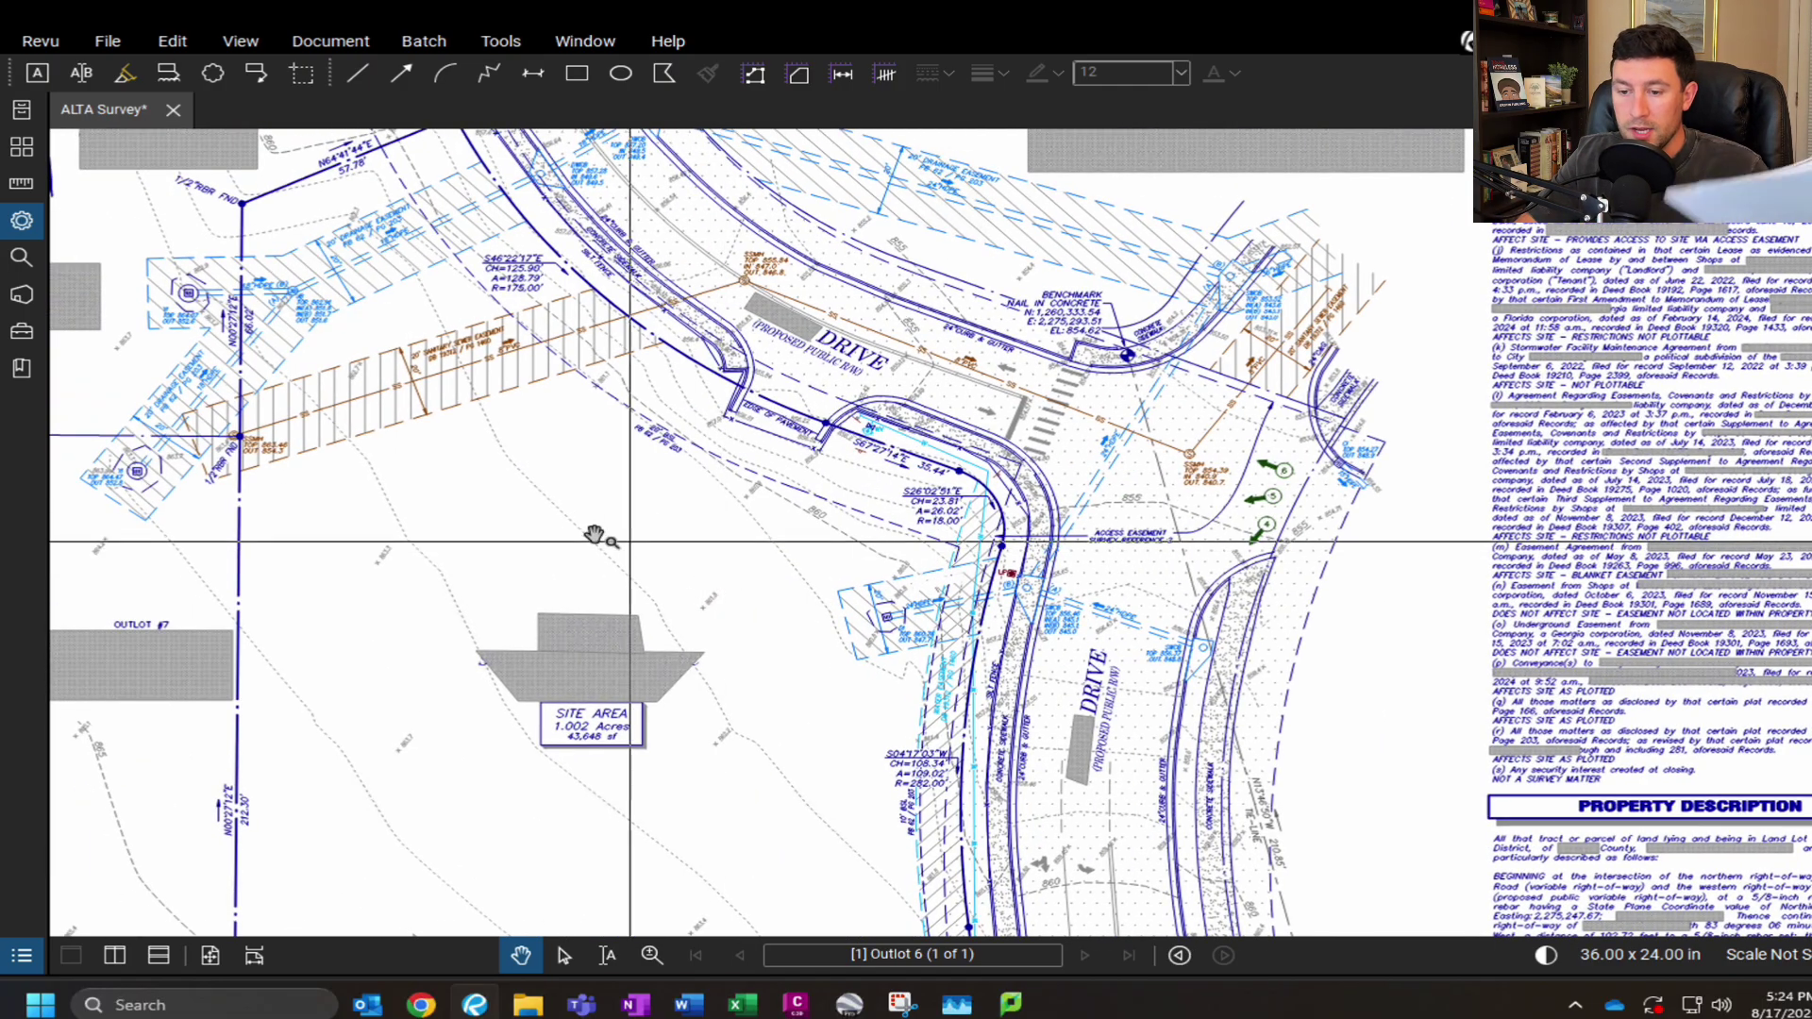
pyautogui.moveTo(592, 535); pyautogui.dragTo(659, 525)
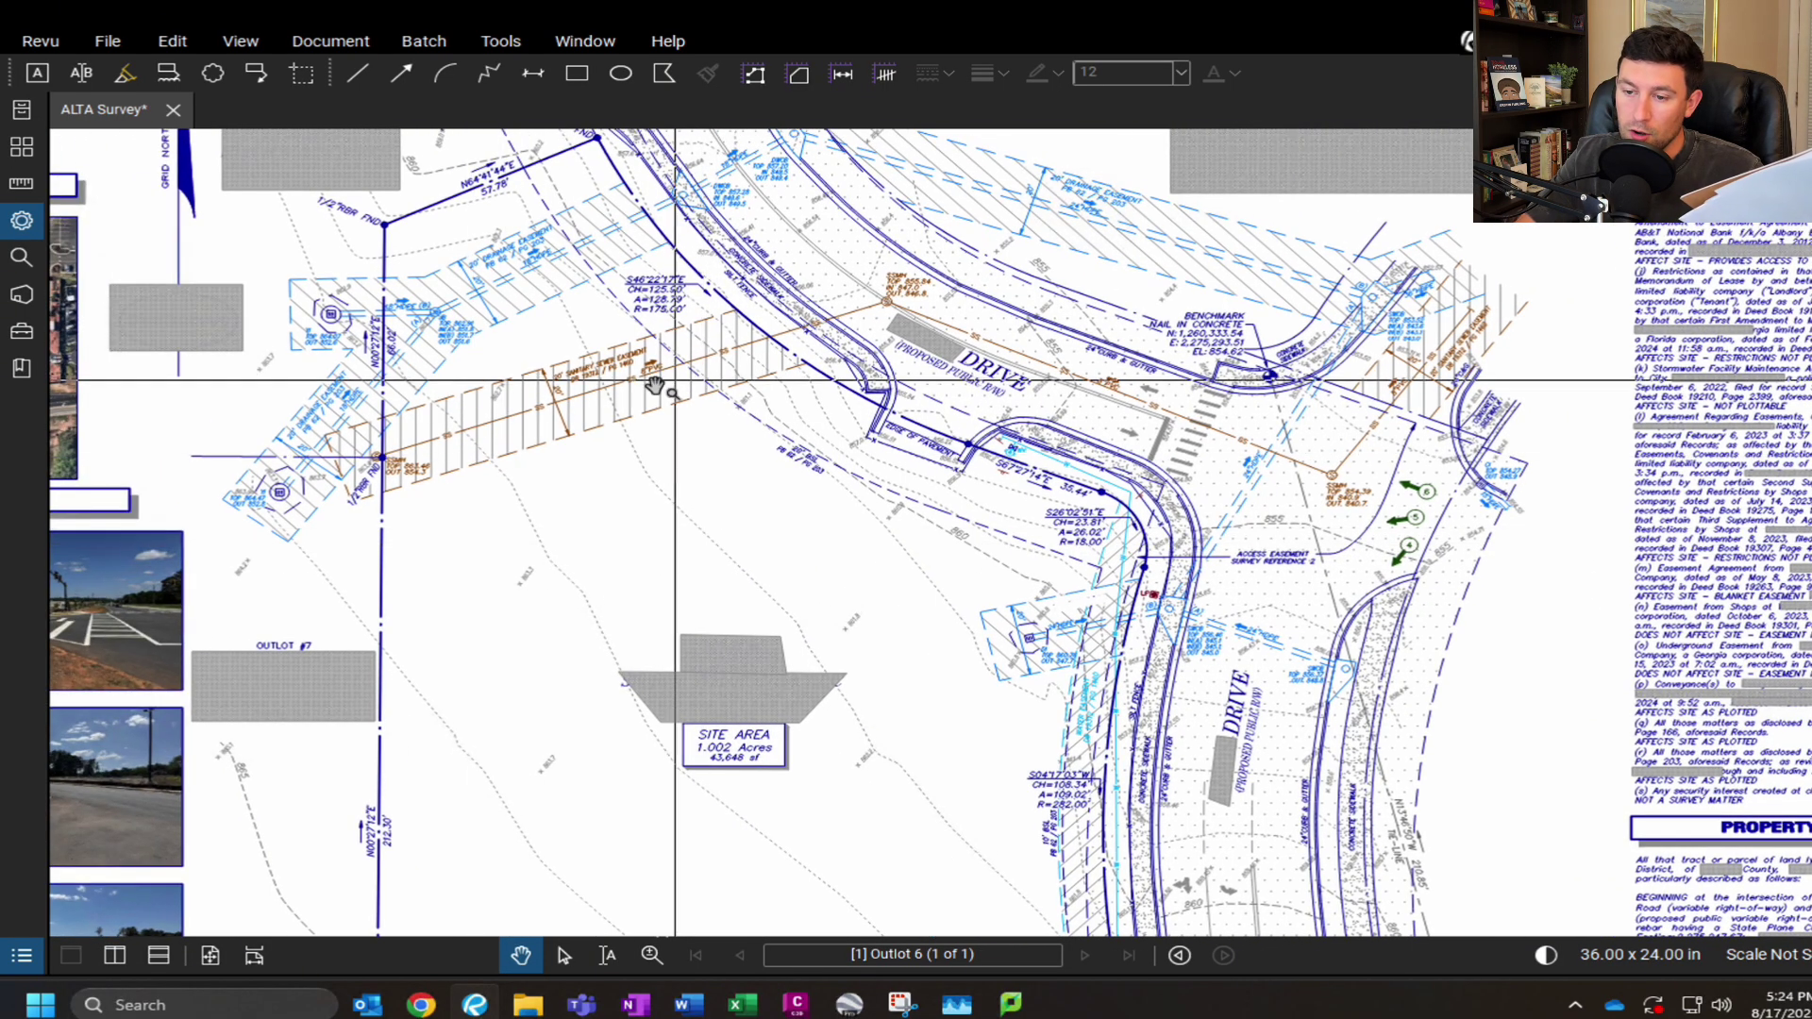
# - Zoom in on the sanitary sewer easement, then zoom out to the Site Area, Drive and Property Description
pyautogui.scroll(2, 567, 404)
pyautogui.scroll(1, 567, 404)
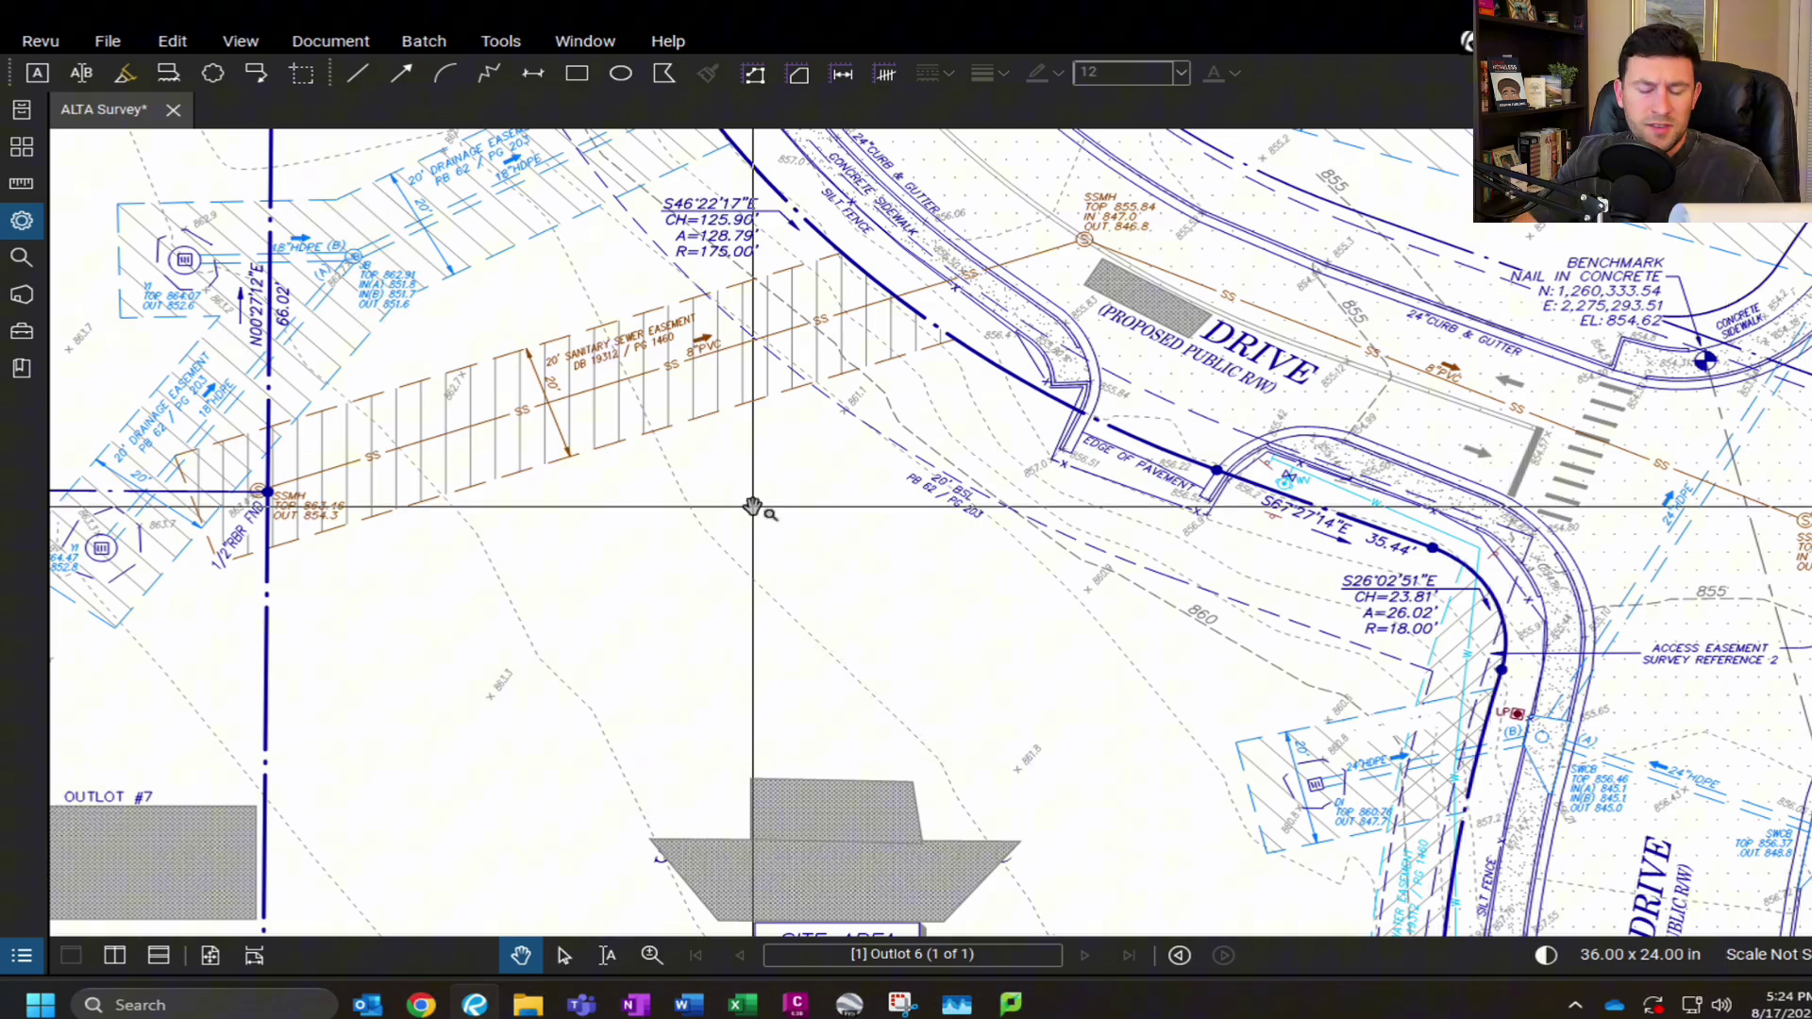
pyautogui.scroll(-2, 752, 506)
pyautogui.scroll(-2, 827, 552)
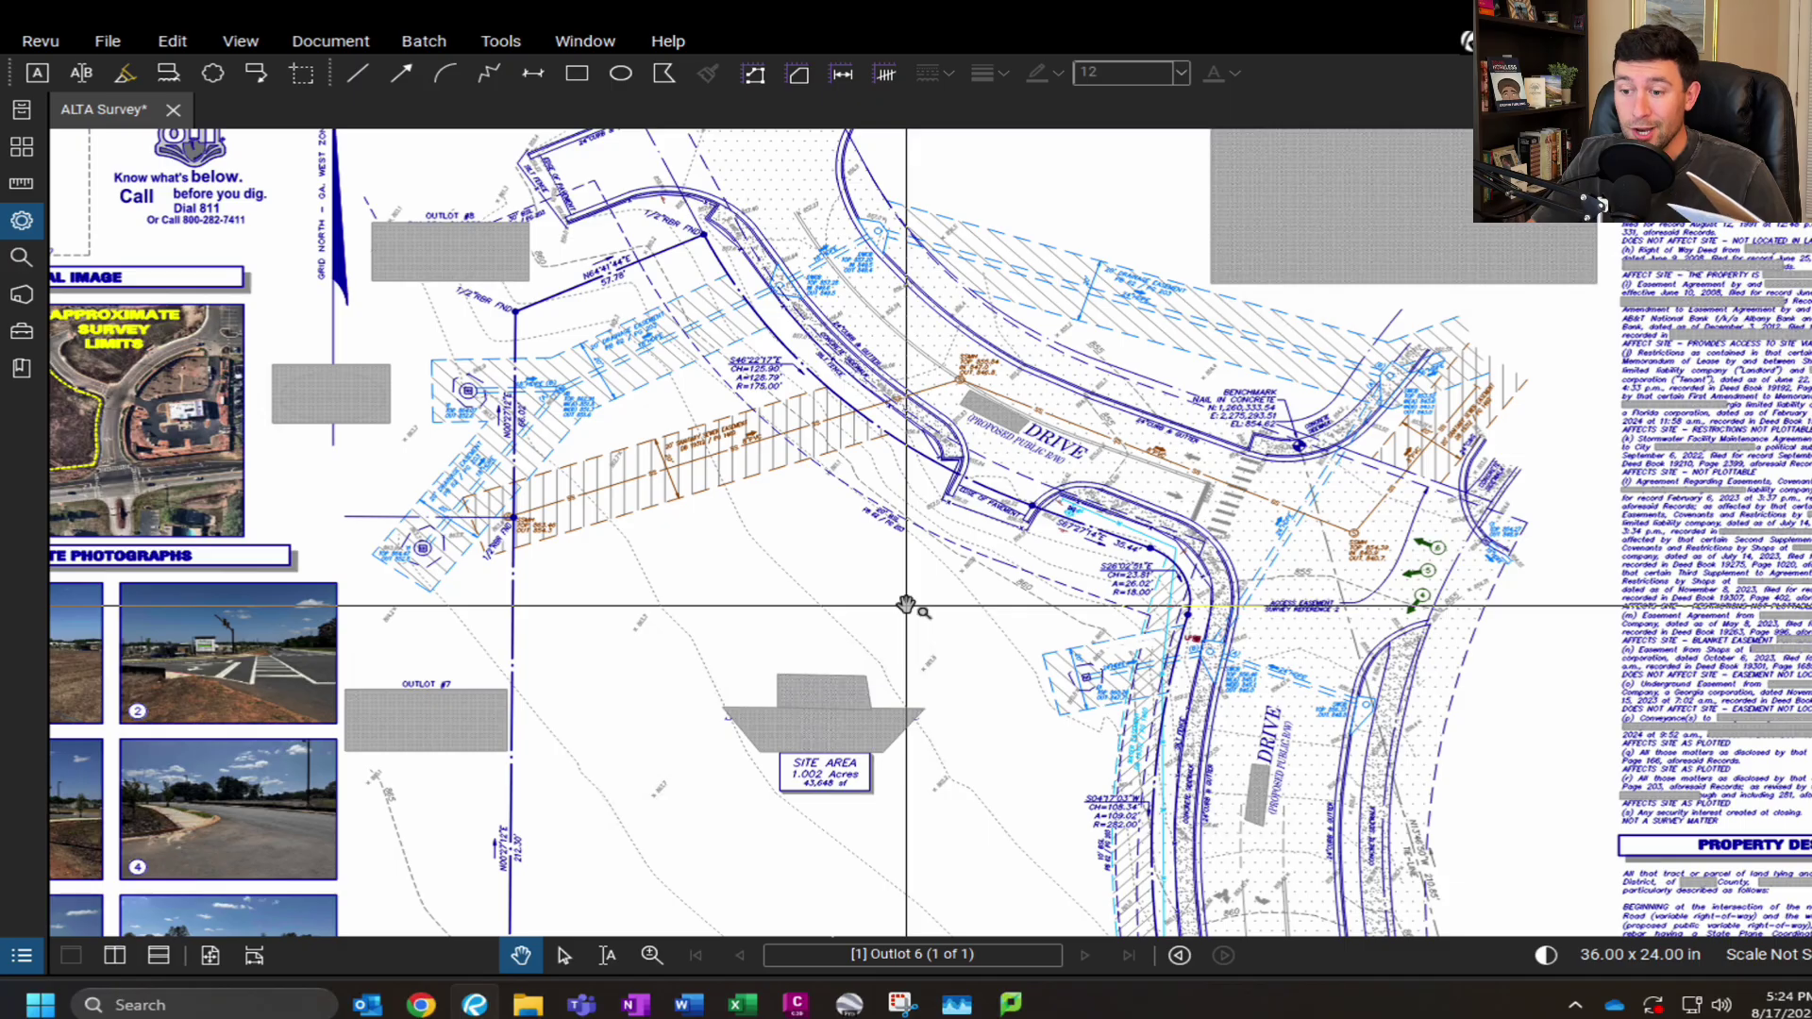
pyautogui.moveTo(906, 604)
pyautogui.mouseDown(button='middle')
pyautogui.moveTo(1165, 542)
pyautogui.moveTo(943, 412)
pyautogui.moveTo(1399, 445)
pyautogui.moveTo(1084, 251)
pyautogui.mouseUp(button='middle')
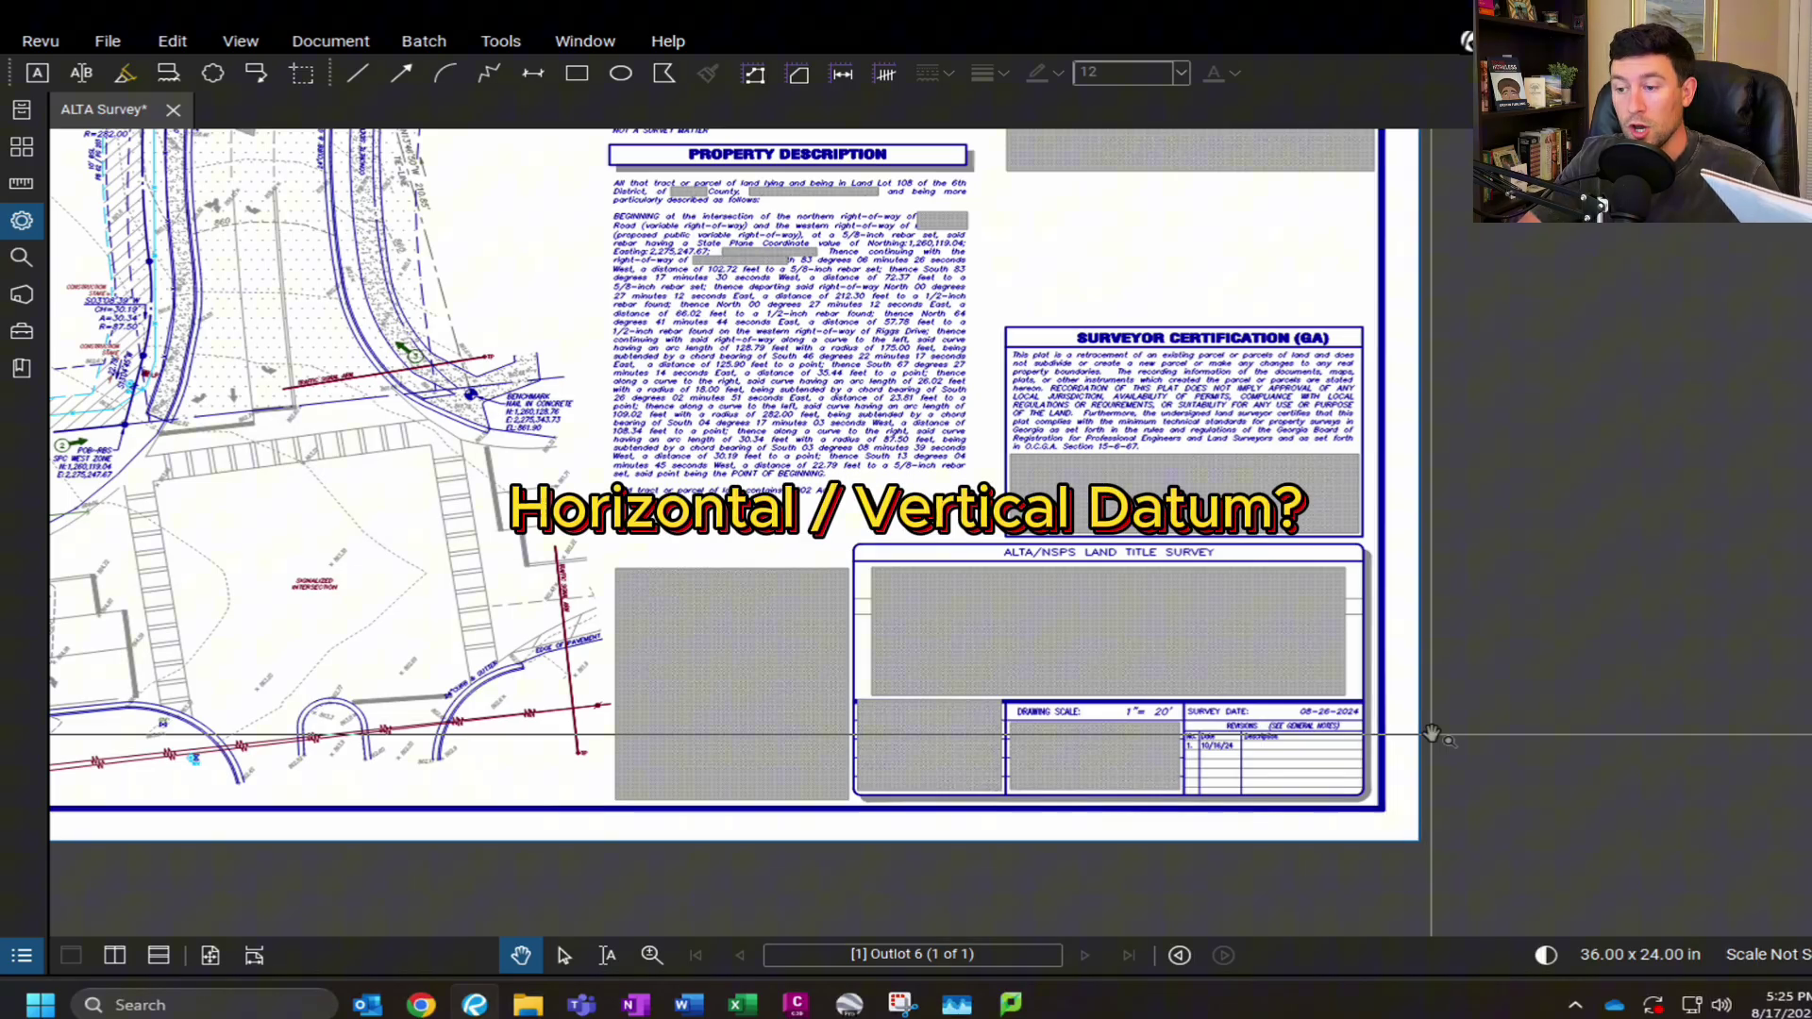
# - Zoom in on the General Notes to read the datum and 2016 FIRM flood hazard note
pyautogui.scroll(5, 1472, 469)
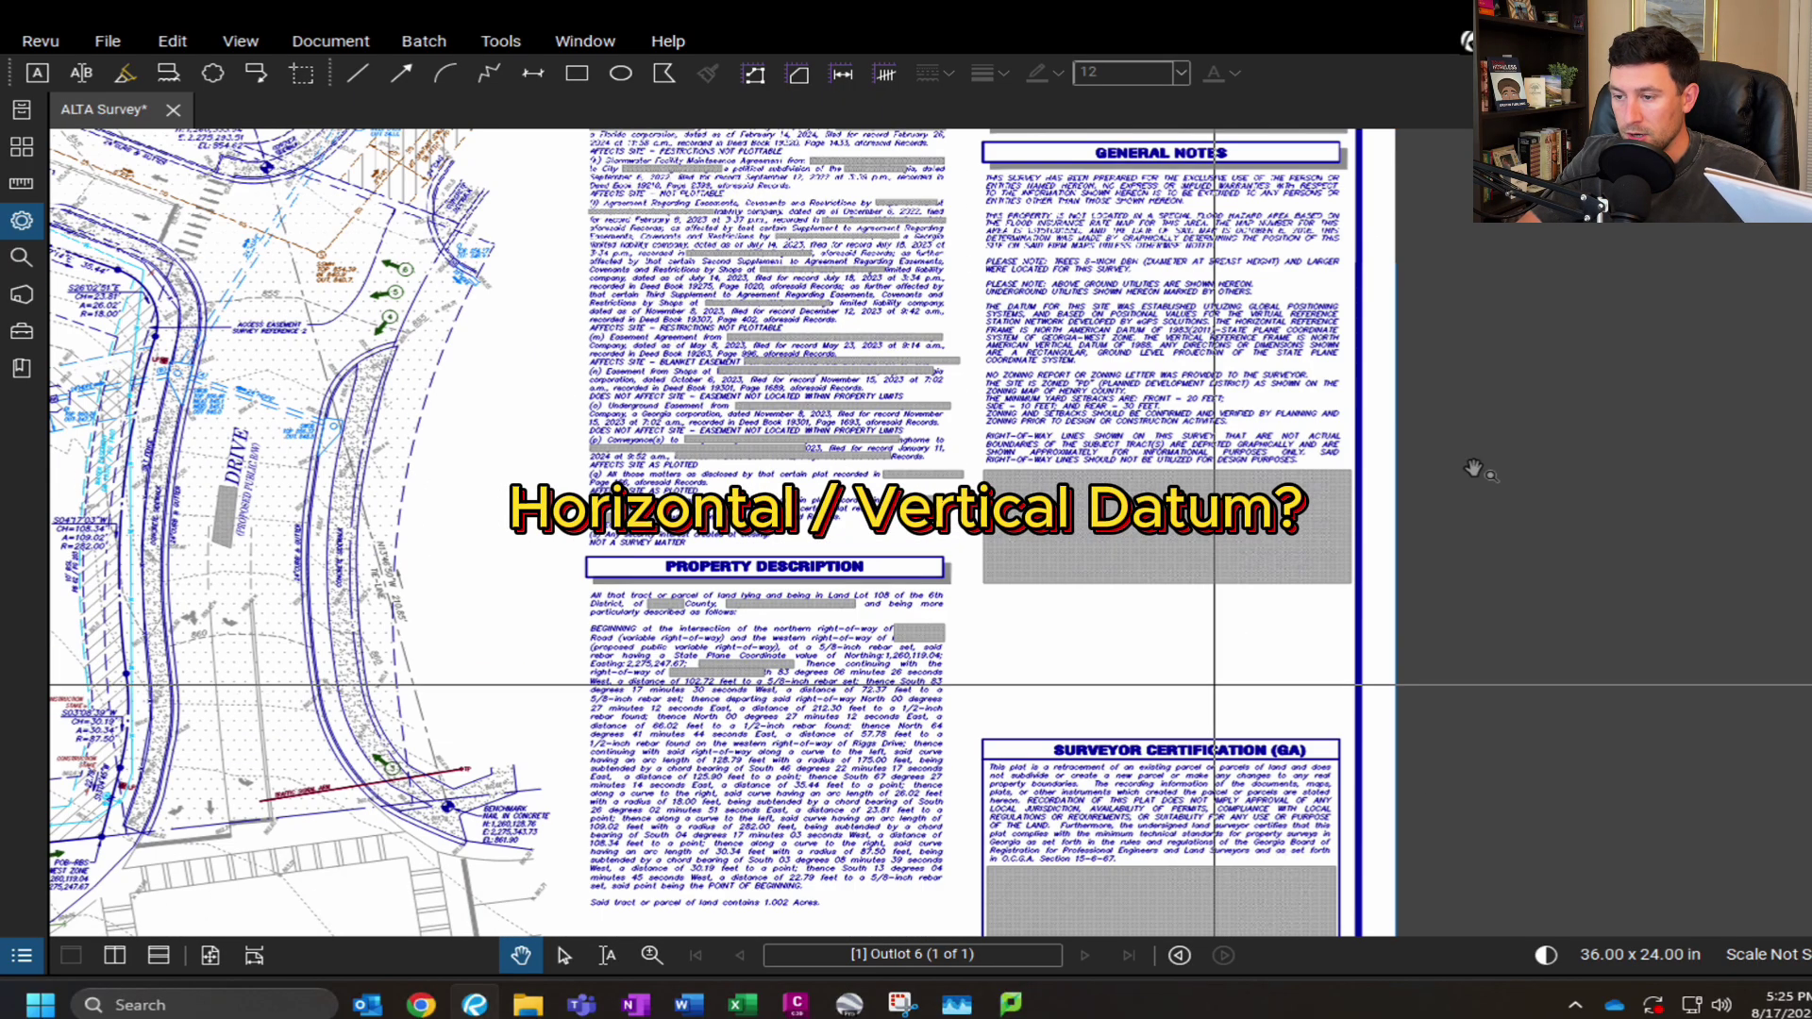
pyautogui.moveTo(1473, 469); pyautogui.dragTo(1472, 635)
pyautogui.scroll(1, 1246, 460)
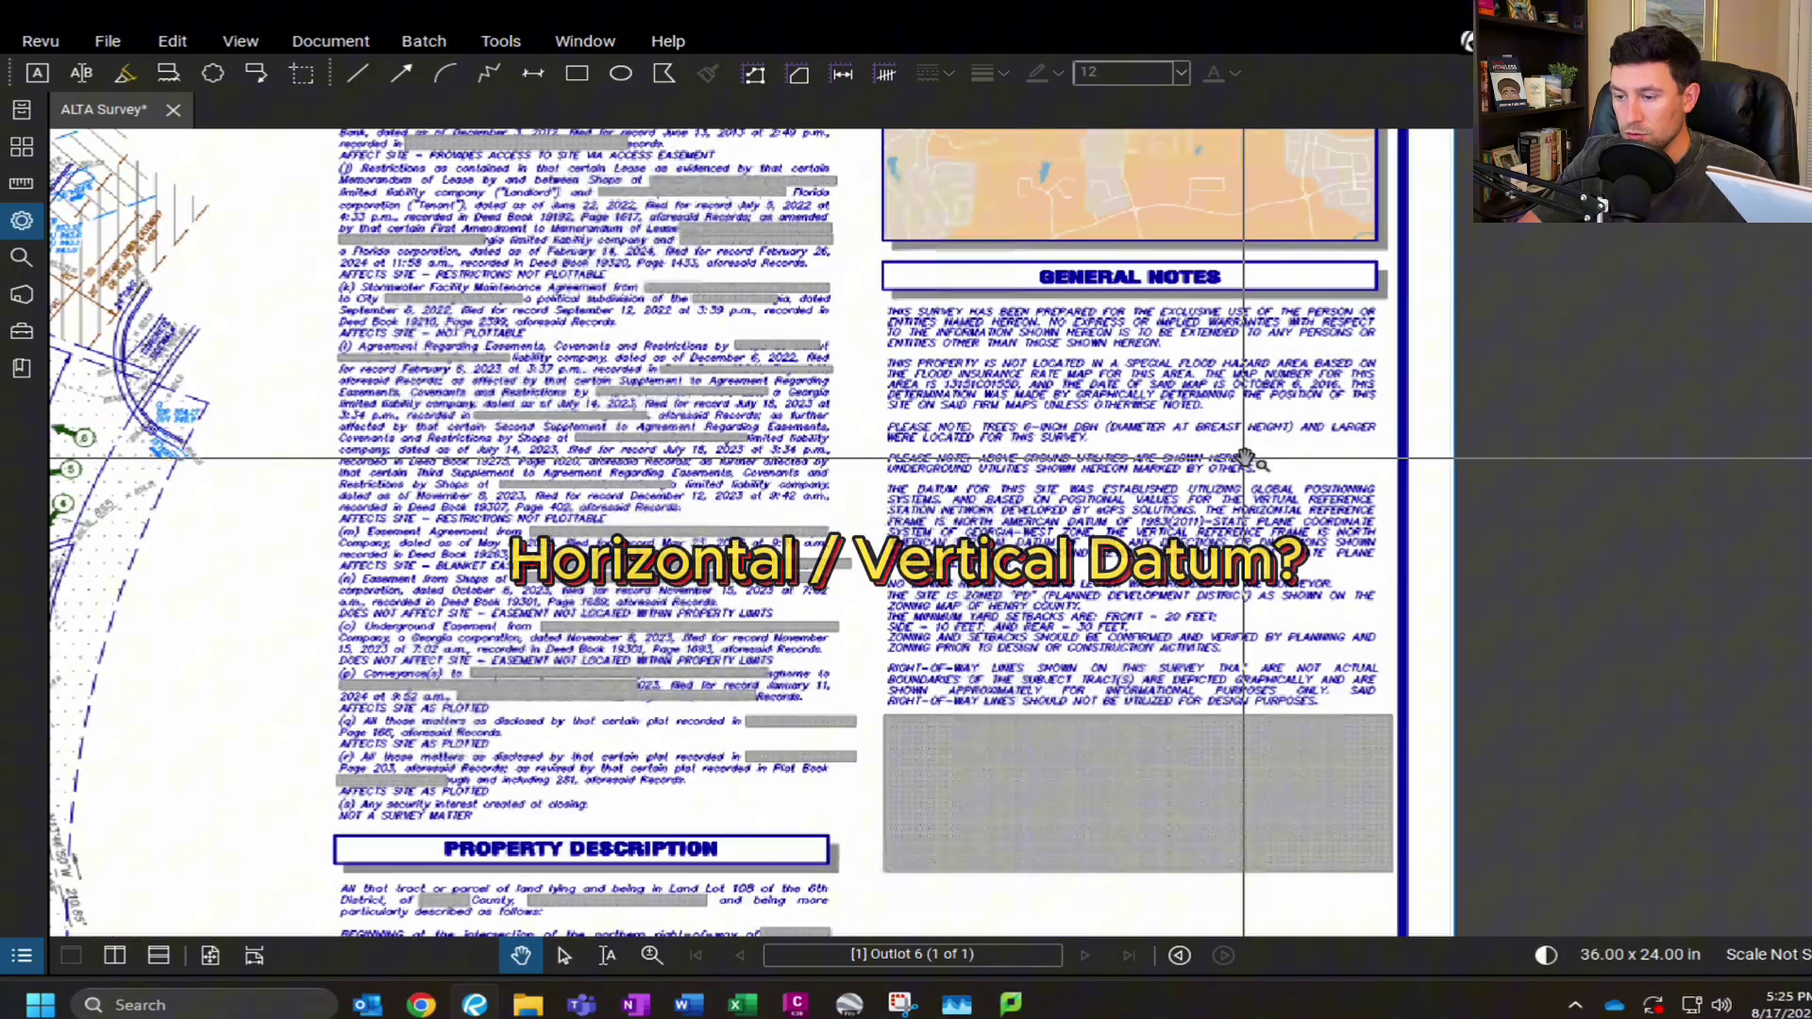
pyautogui.scroll(1, 1245, 459)
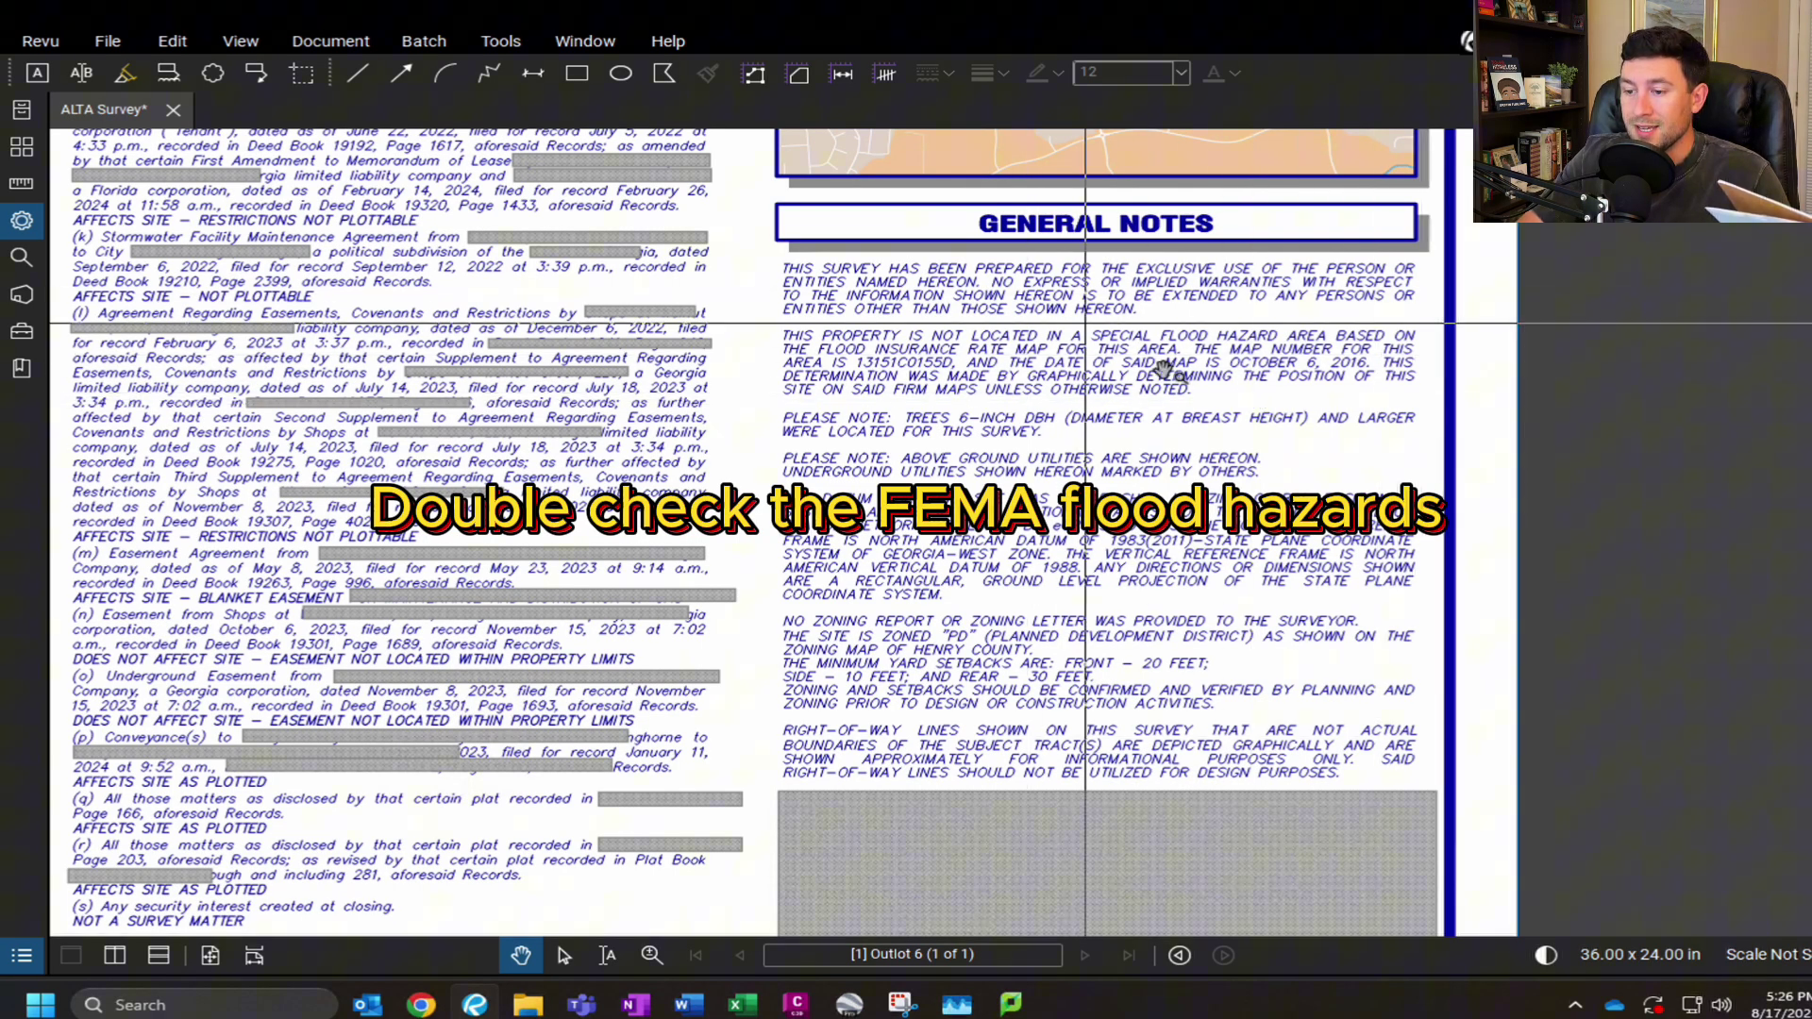
# - Zoom out and back in around the 1.002-acre Site Area and its drainage easements
pyautogui.hscroll(-6, 1059, 405)
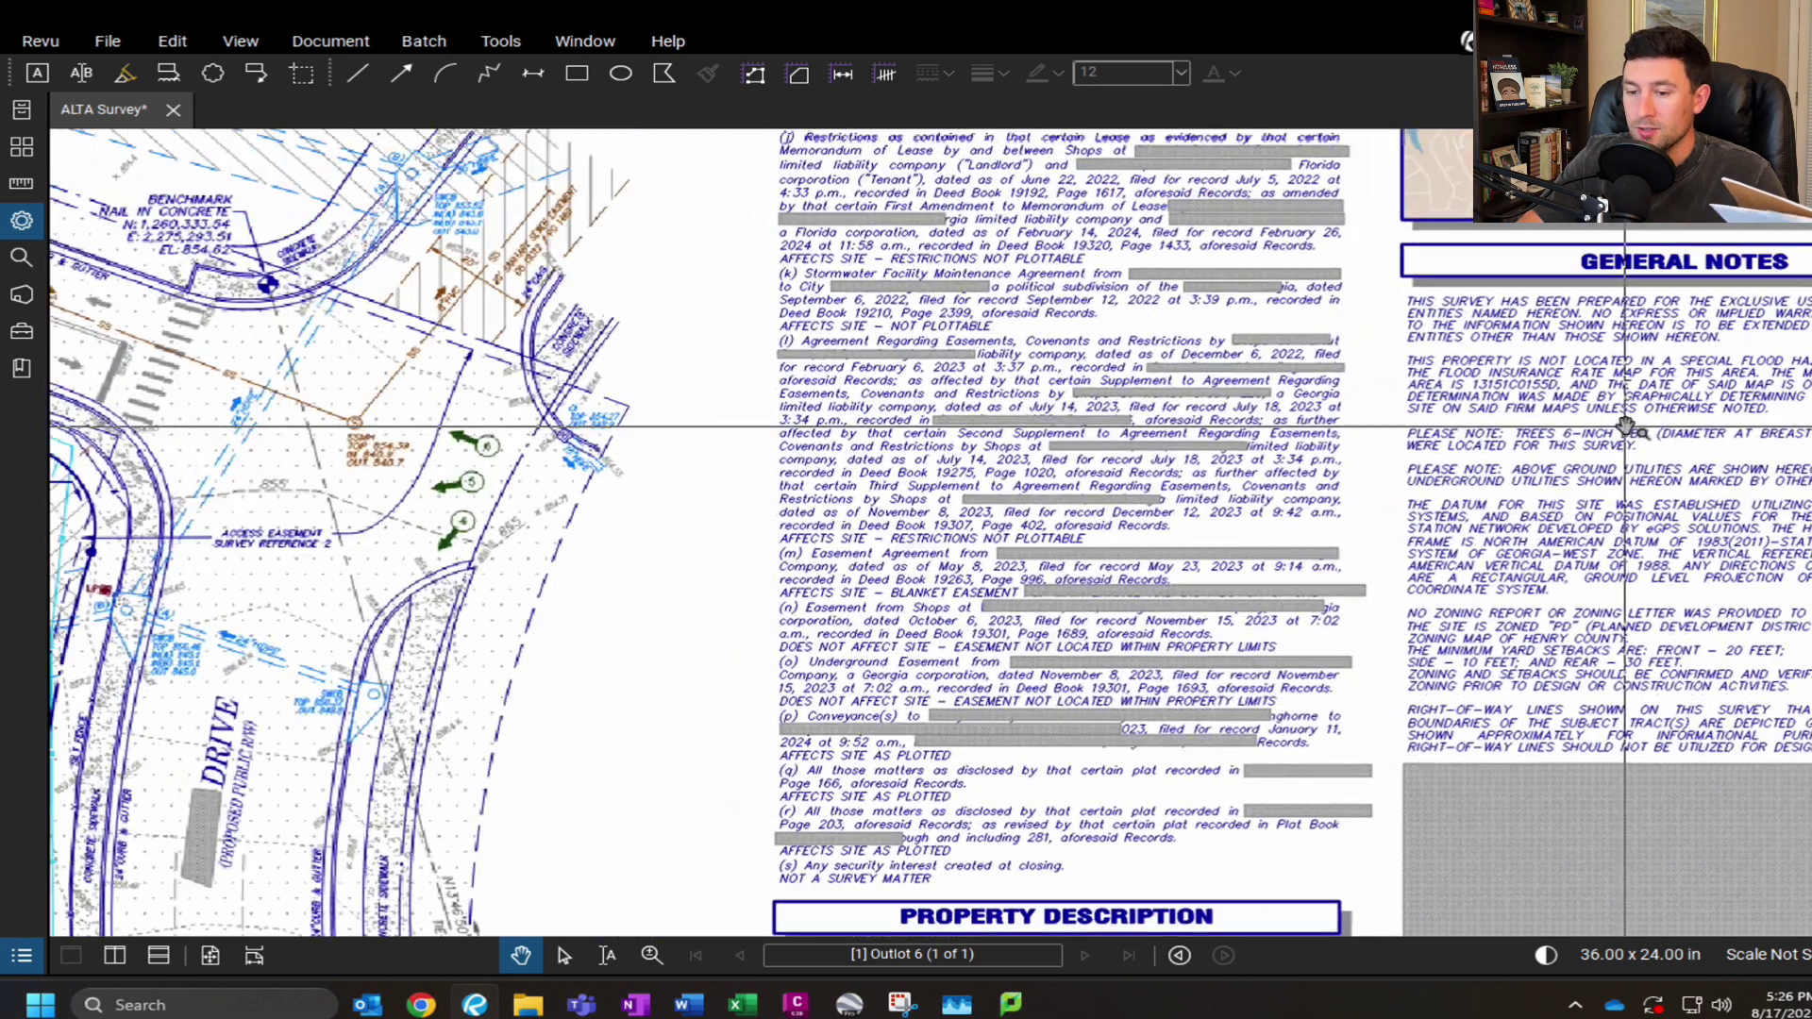
pyautogui.hscroll(-14, 576, 677)
pyautogui.scroll(-3, 614, 598)
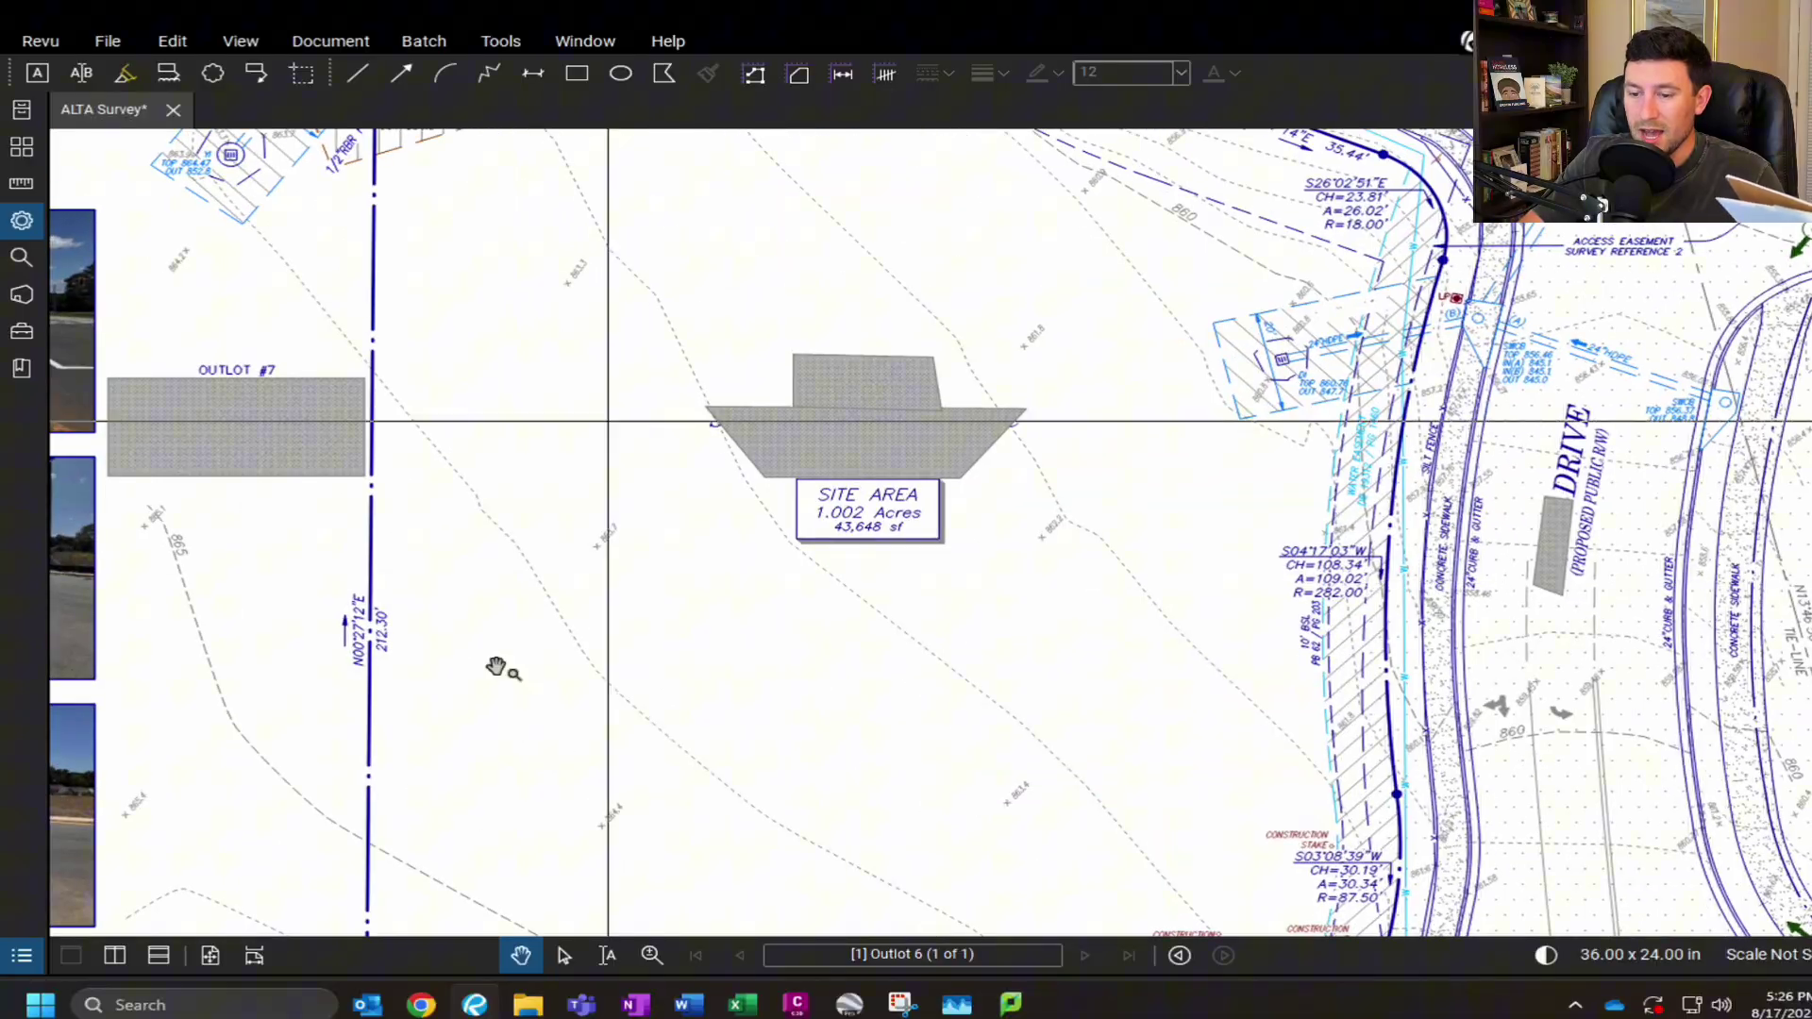
pyautogui.scroll(-2, 636, 710)
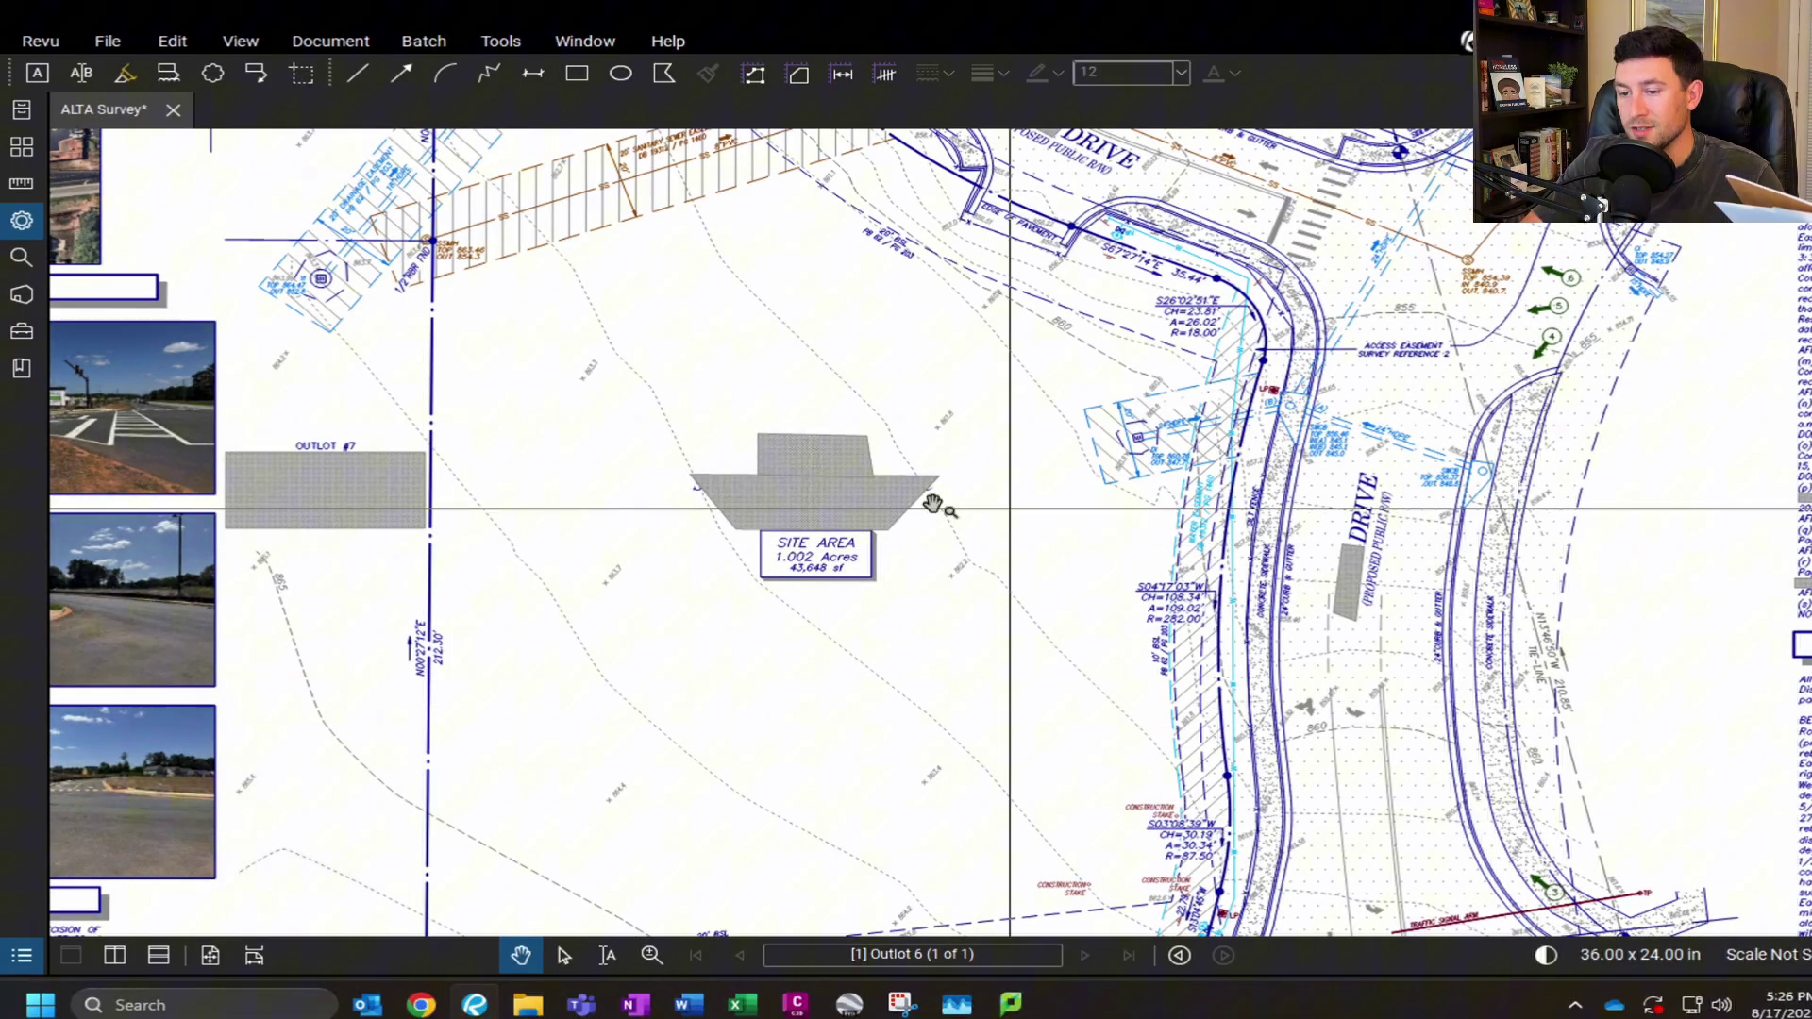
pyautogui.scroll(-3, 878, 755)
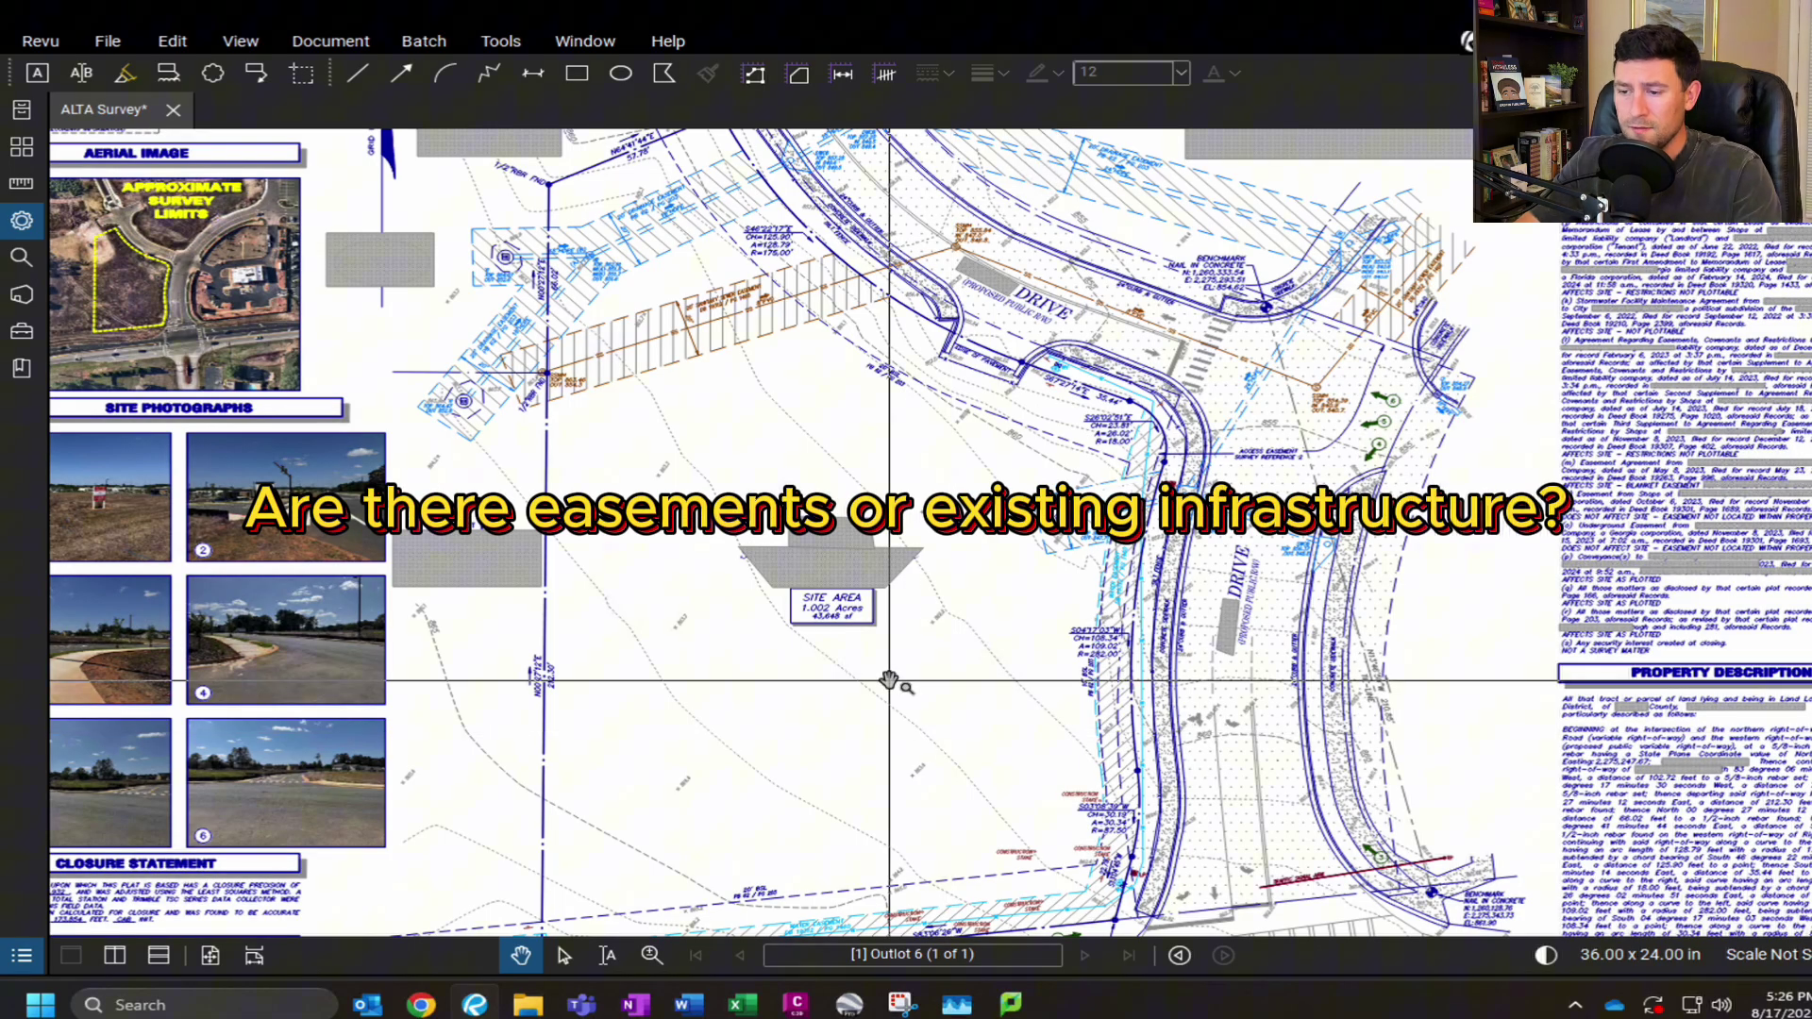
pyautogui.moveTo(910, 695); pyautogui.dragTo(887, 642)
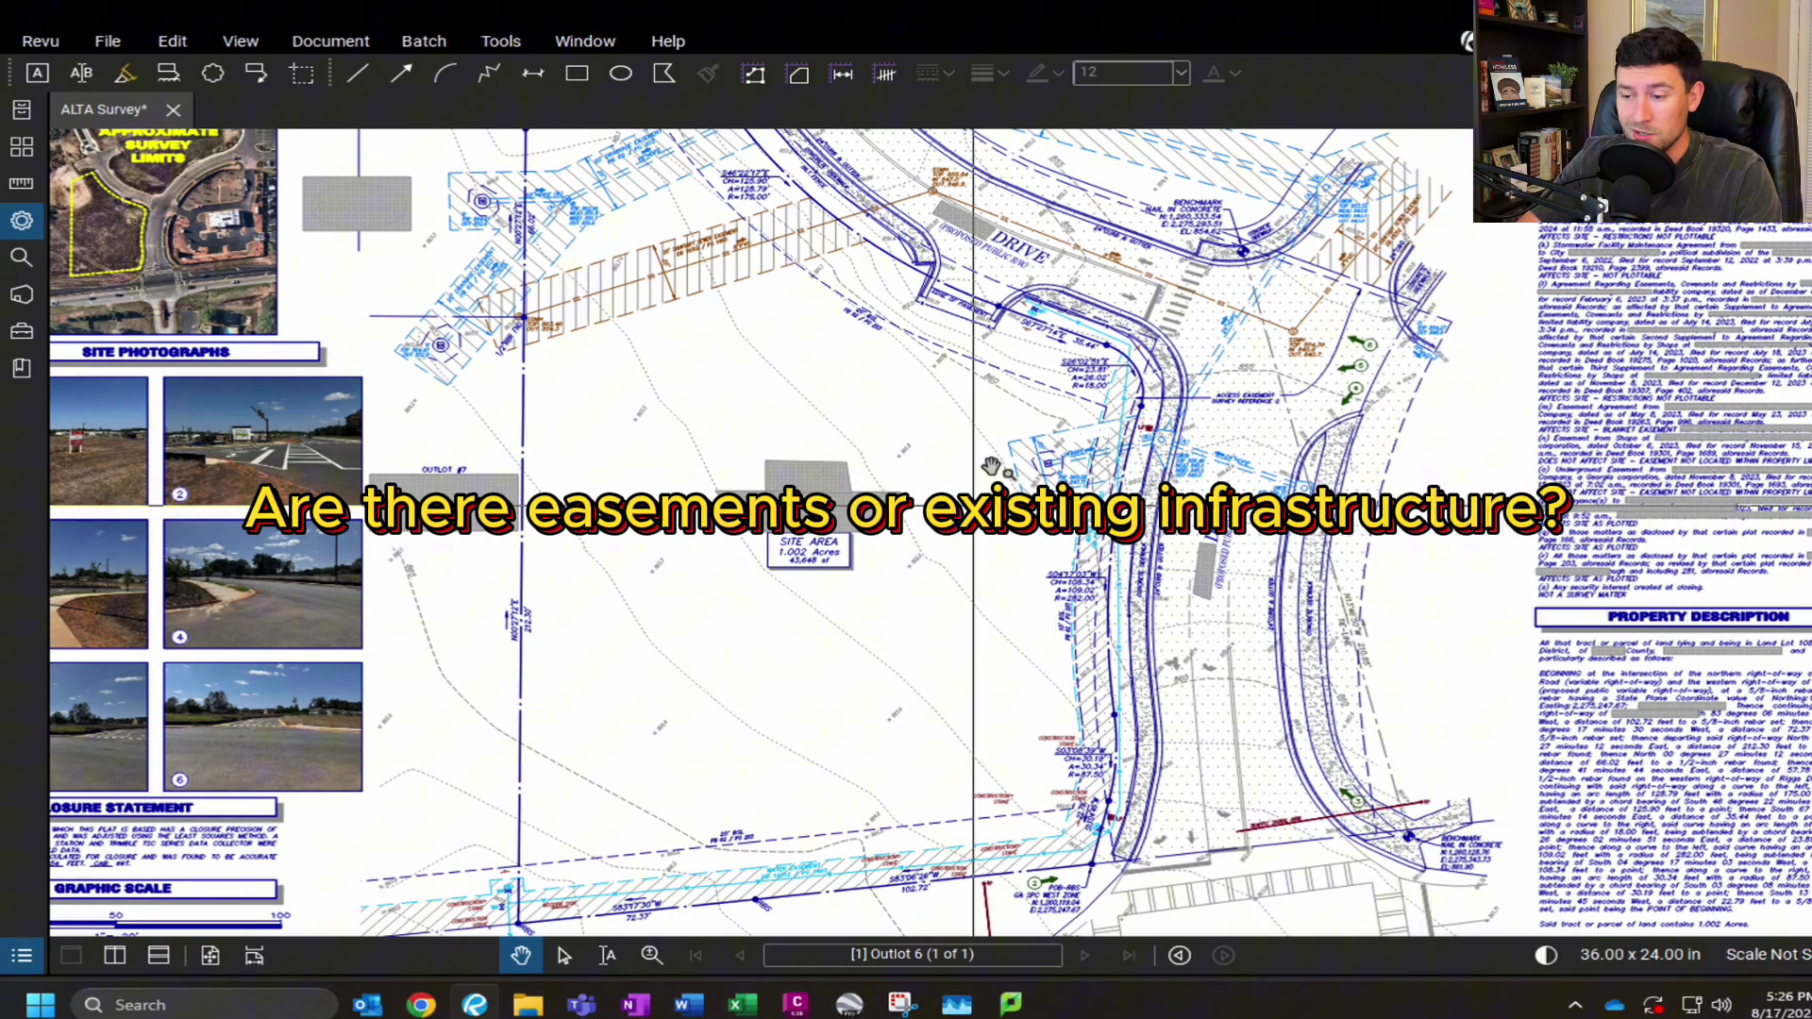
pyautogui.scroll(3, 989, 466)
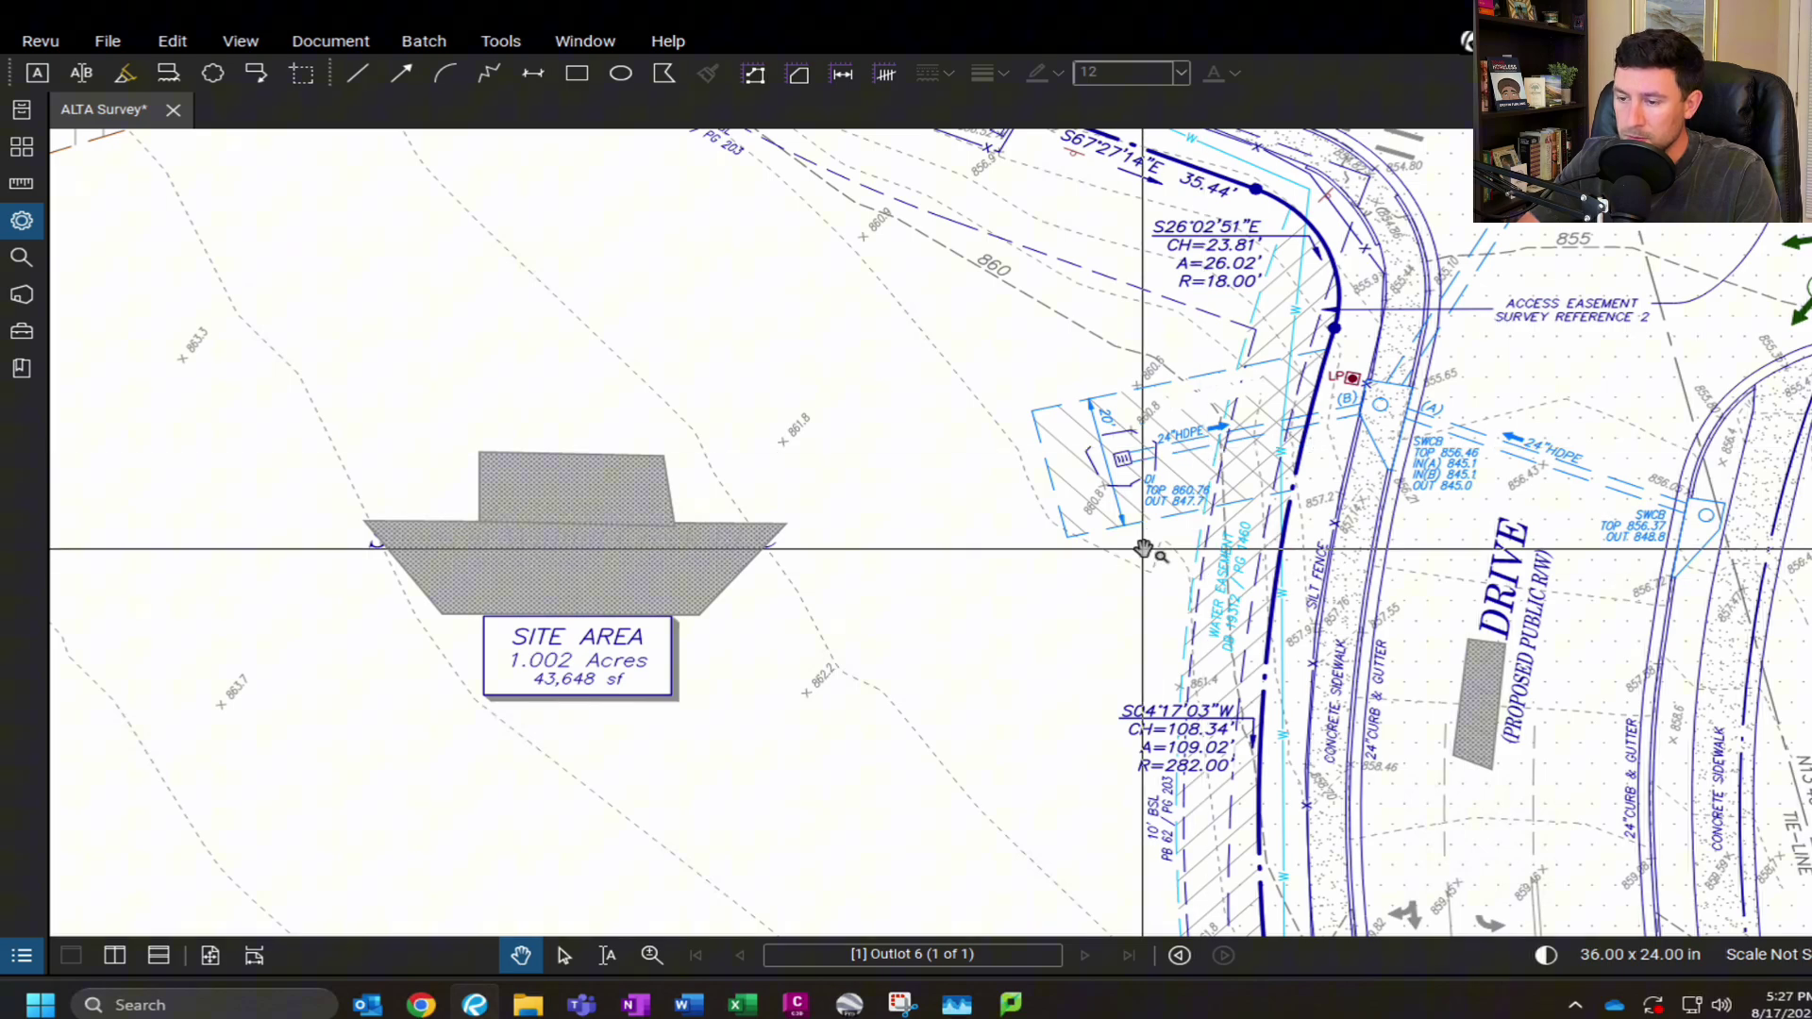
pyautogui.scroll(2, 1143, 550)
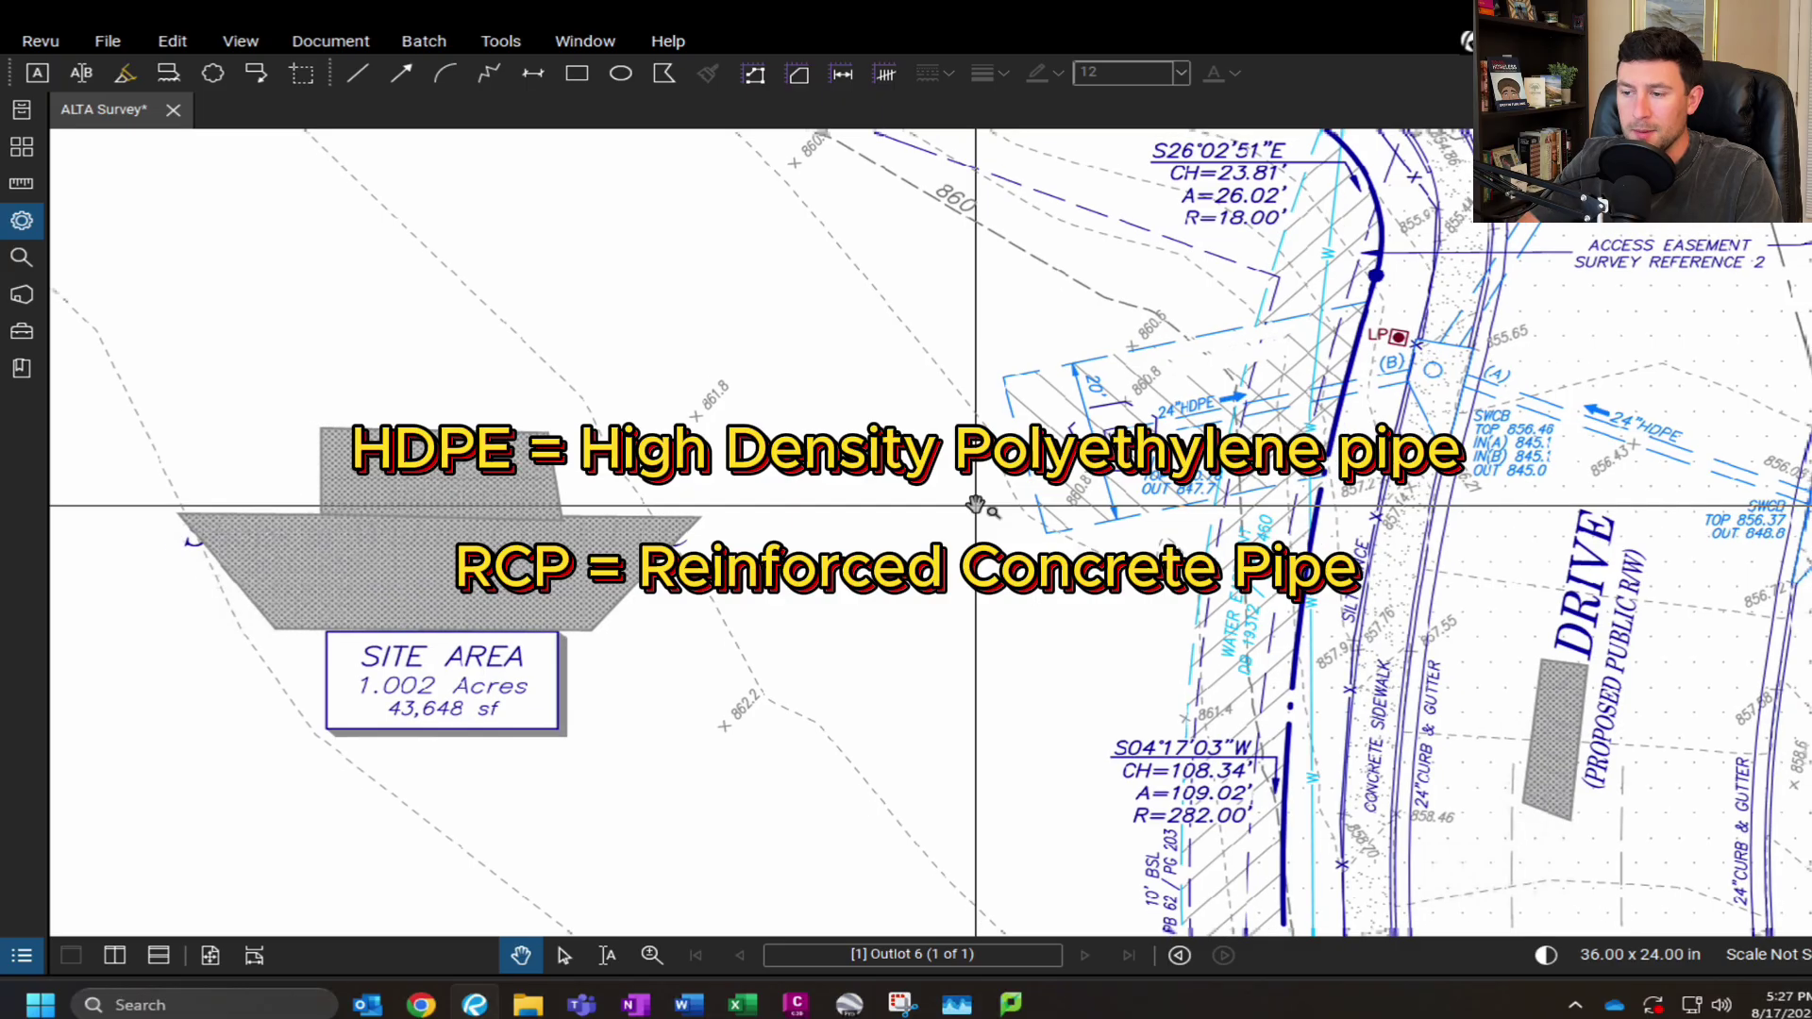
# - Bring the 8" PVC sanitary sewer easement above Outlot #7 into view, then zoom out
pyautogui.moveTo(660, 230); pyautogui.dragTo(989, 502)
pyautogui.moveTo(1113, 575); pyautogui.dragTo(1119, 577)
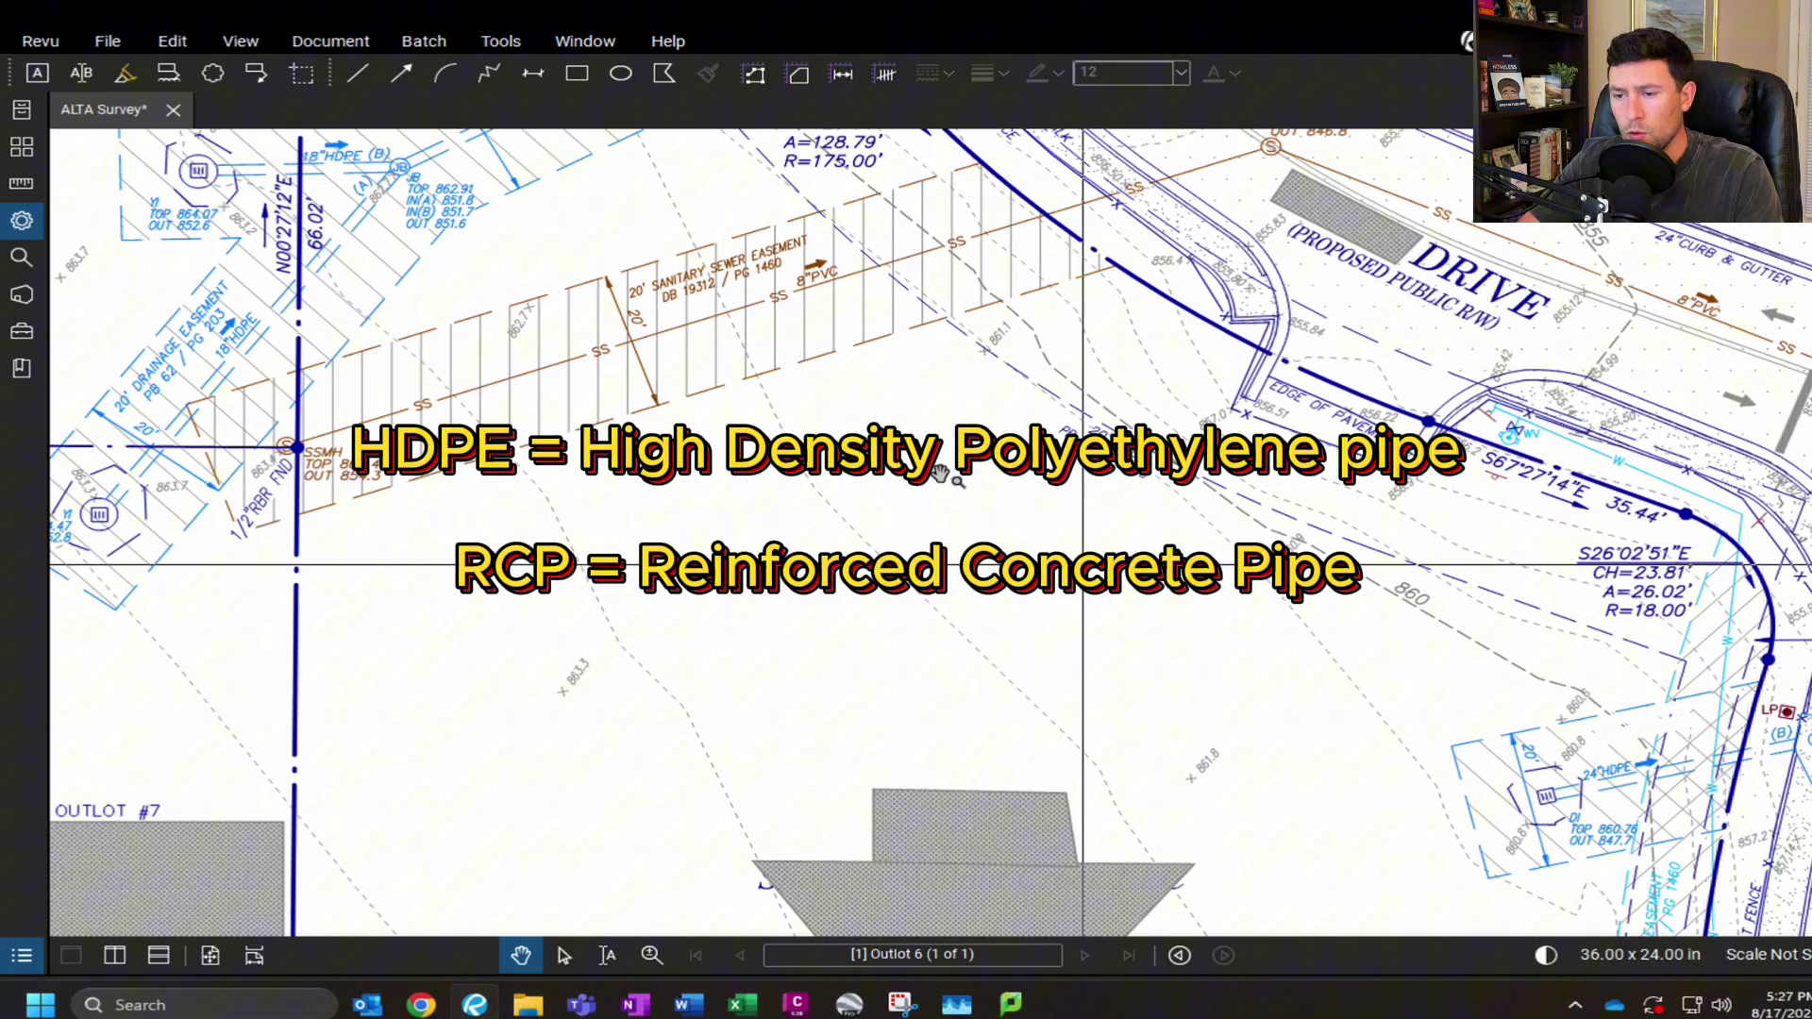
pyautogui.moveTo(869, 525)
pyautogui.mouseDown()
pyautogui.moveTo(946, 554)
pyautogui.moveTo(983, 635)
pyautogui.mouseUp()
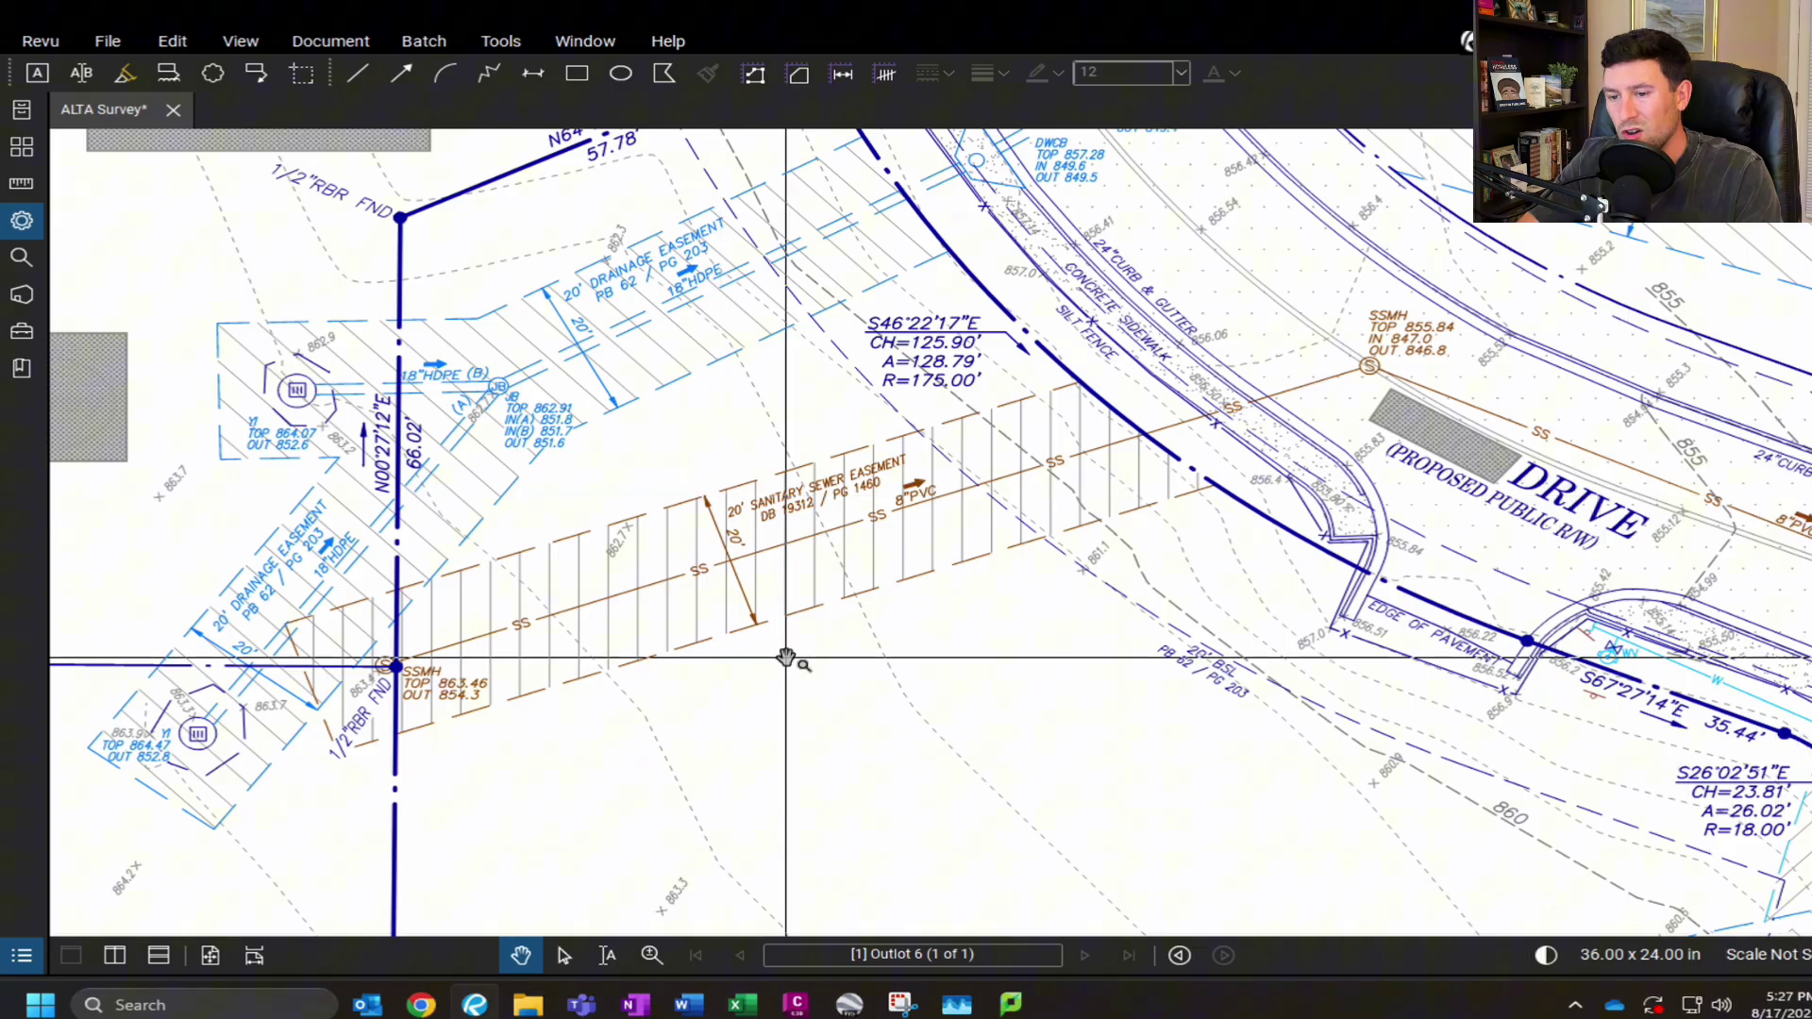
pyautogui.scroll(-2, 789, 658)
# - Follow the N00°27'12"E boundary down to the southern line and its water easement
pyautogui.moveTo(895, 714); pyautogui.dragTo(906, 356)
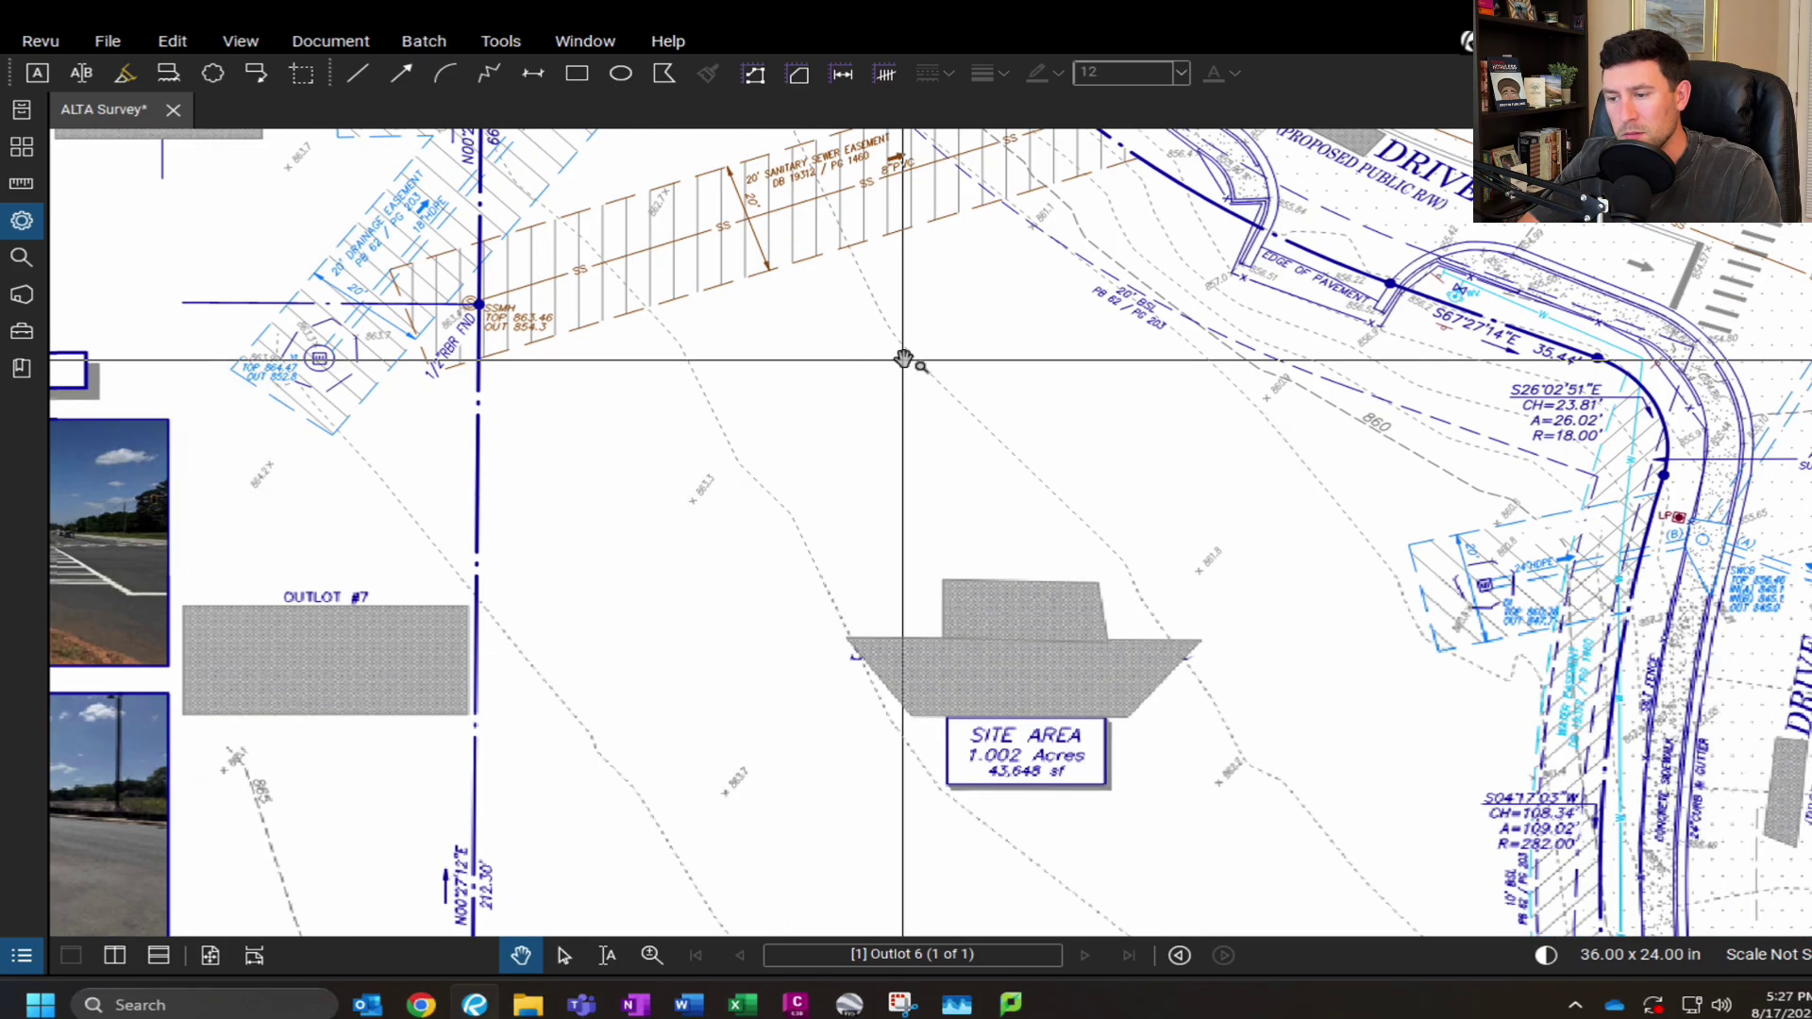
pyautogui.moveTo(745, 655); pyautogui.dragTo(829, 347)
pyautogui.moveTo(862, 703); pyautogui.dragTo(817, 344)
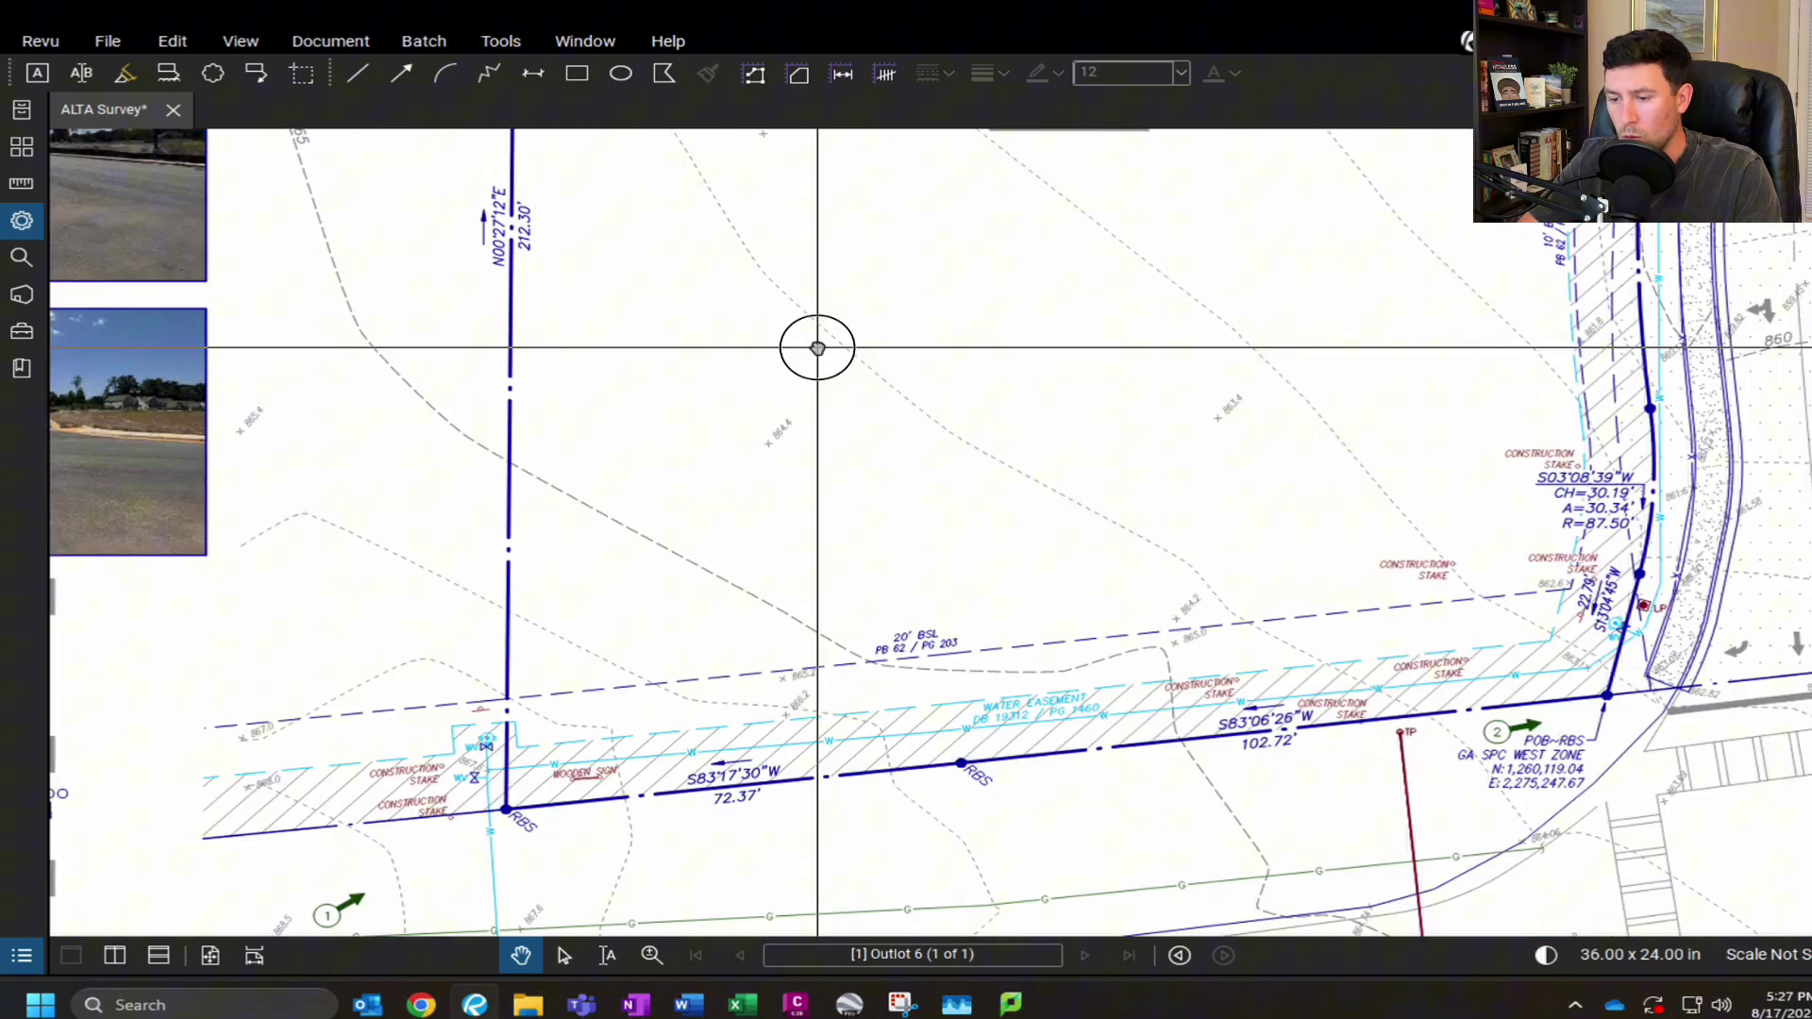
pyautogui.moveTo(1199, 415); pyautogui.dragTo(1123, 380)
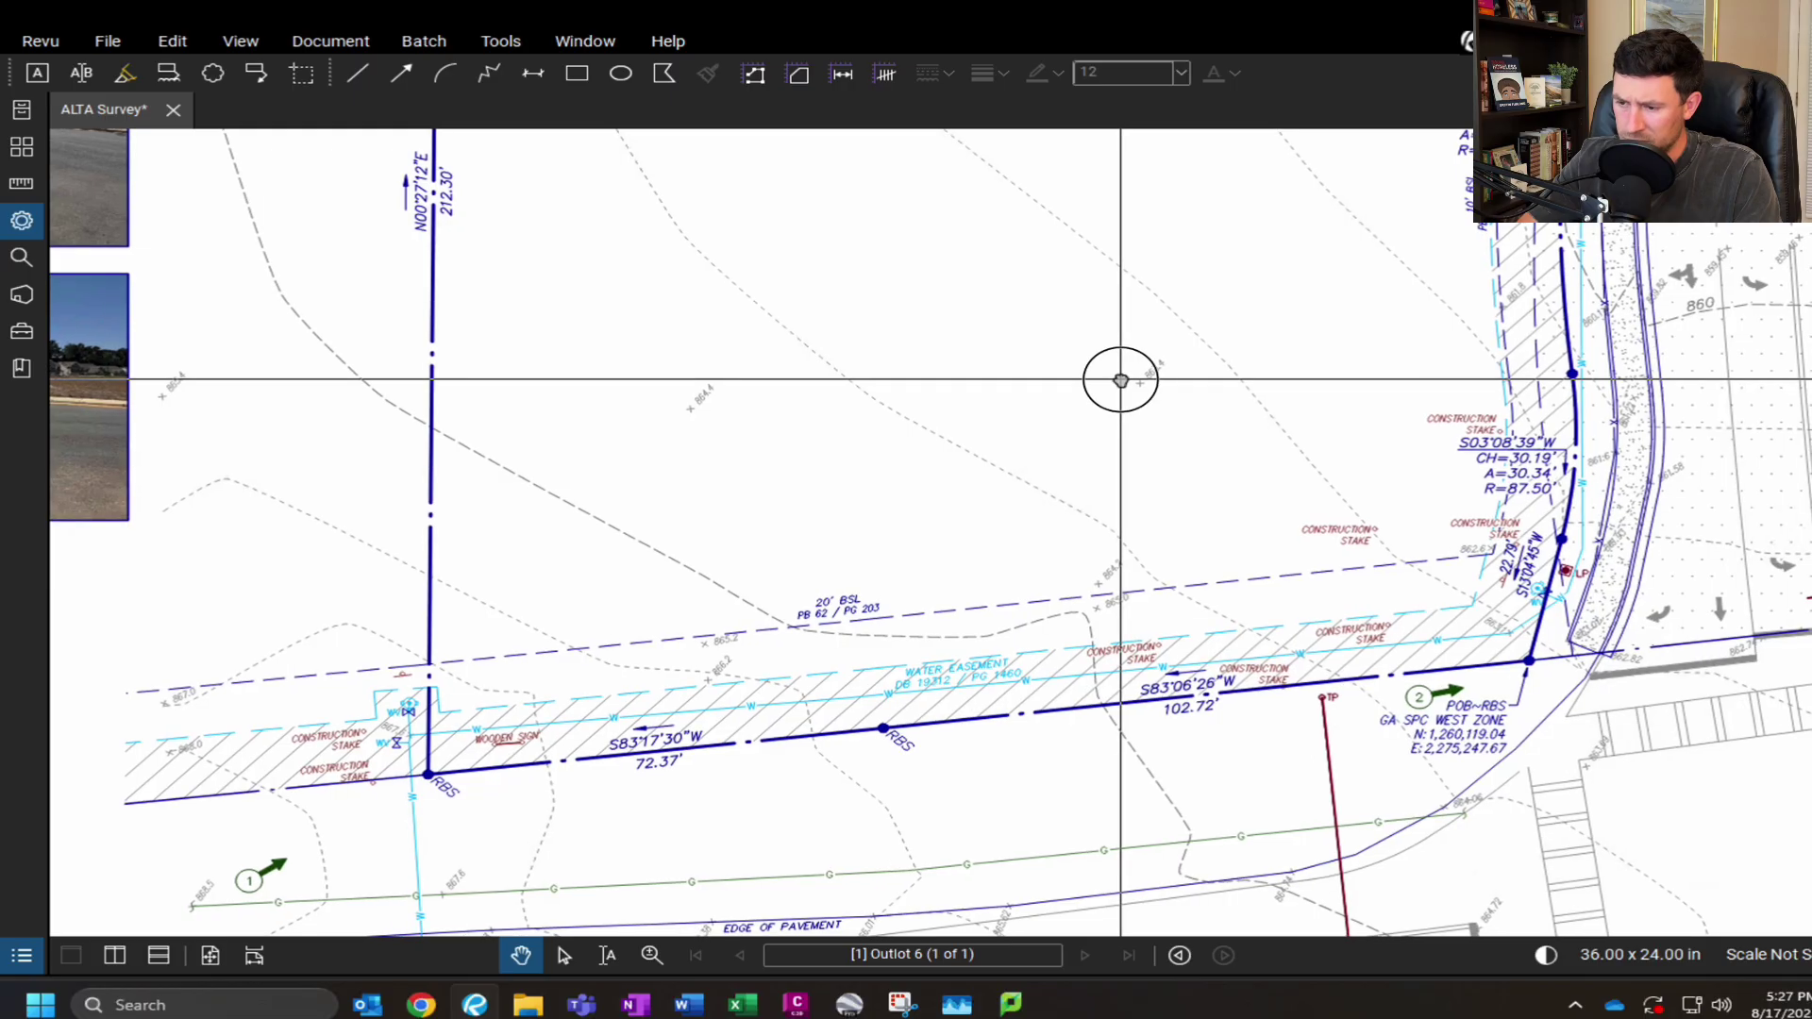
pyautogui.scroll(-1, 875, 611)
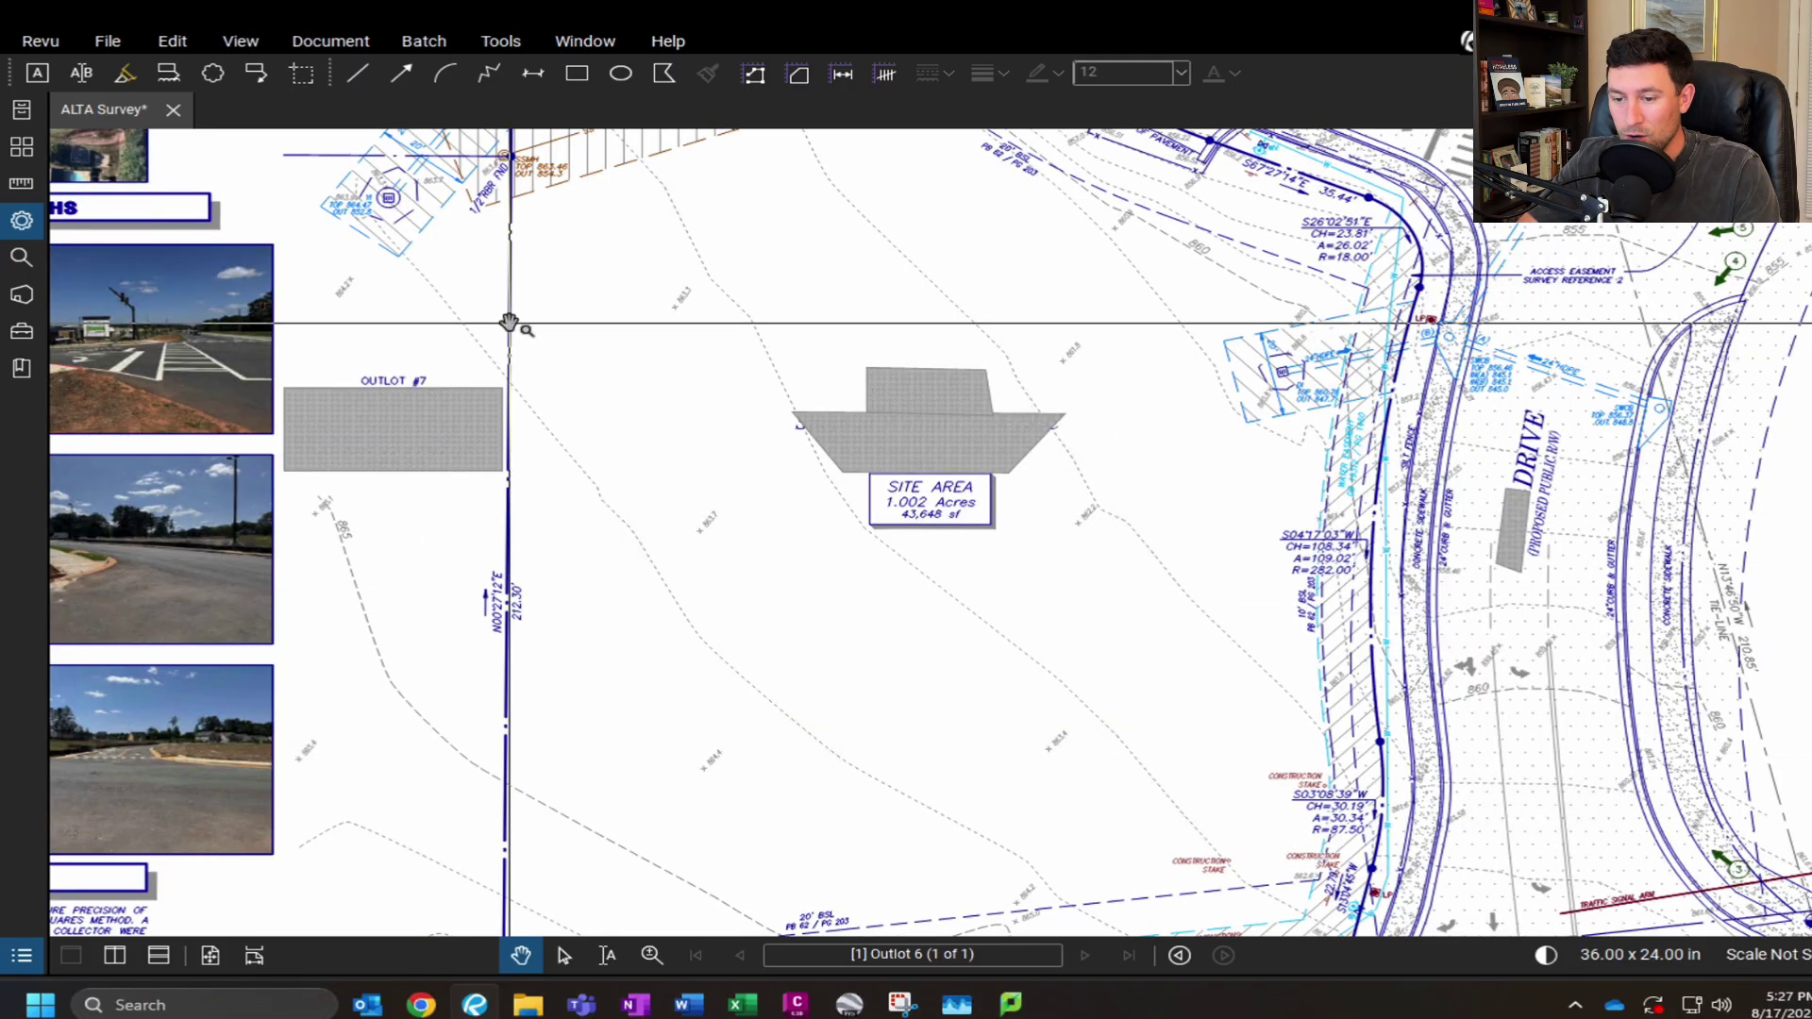
pyautogui.moveTo(648, 728)
pyautogui.mouseDown()
pyautogui.moveTo(727, 525)
pyautogui.moveTo(708, 501)
pyautogui.mouseUp()
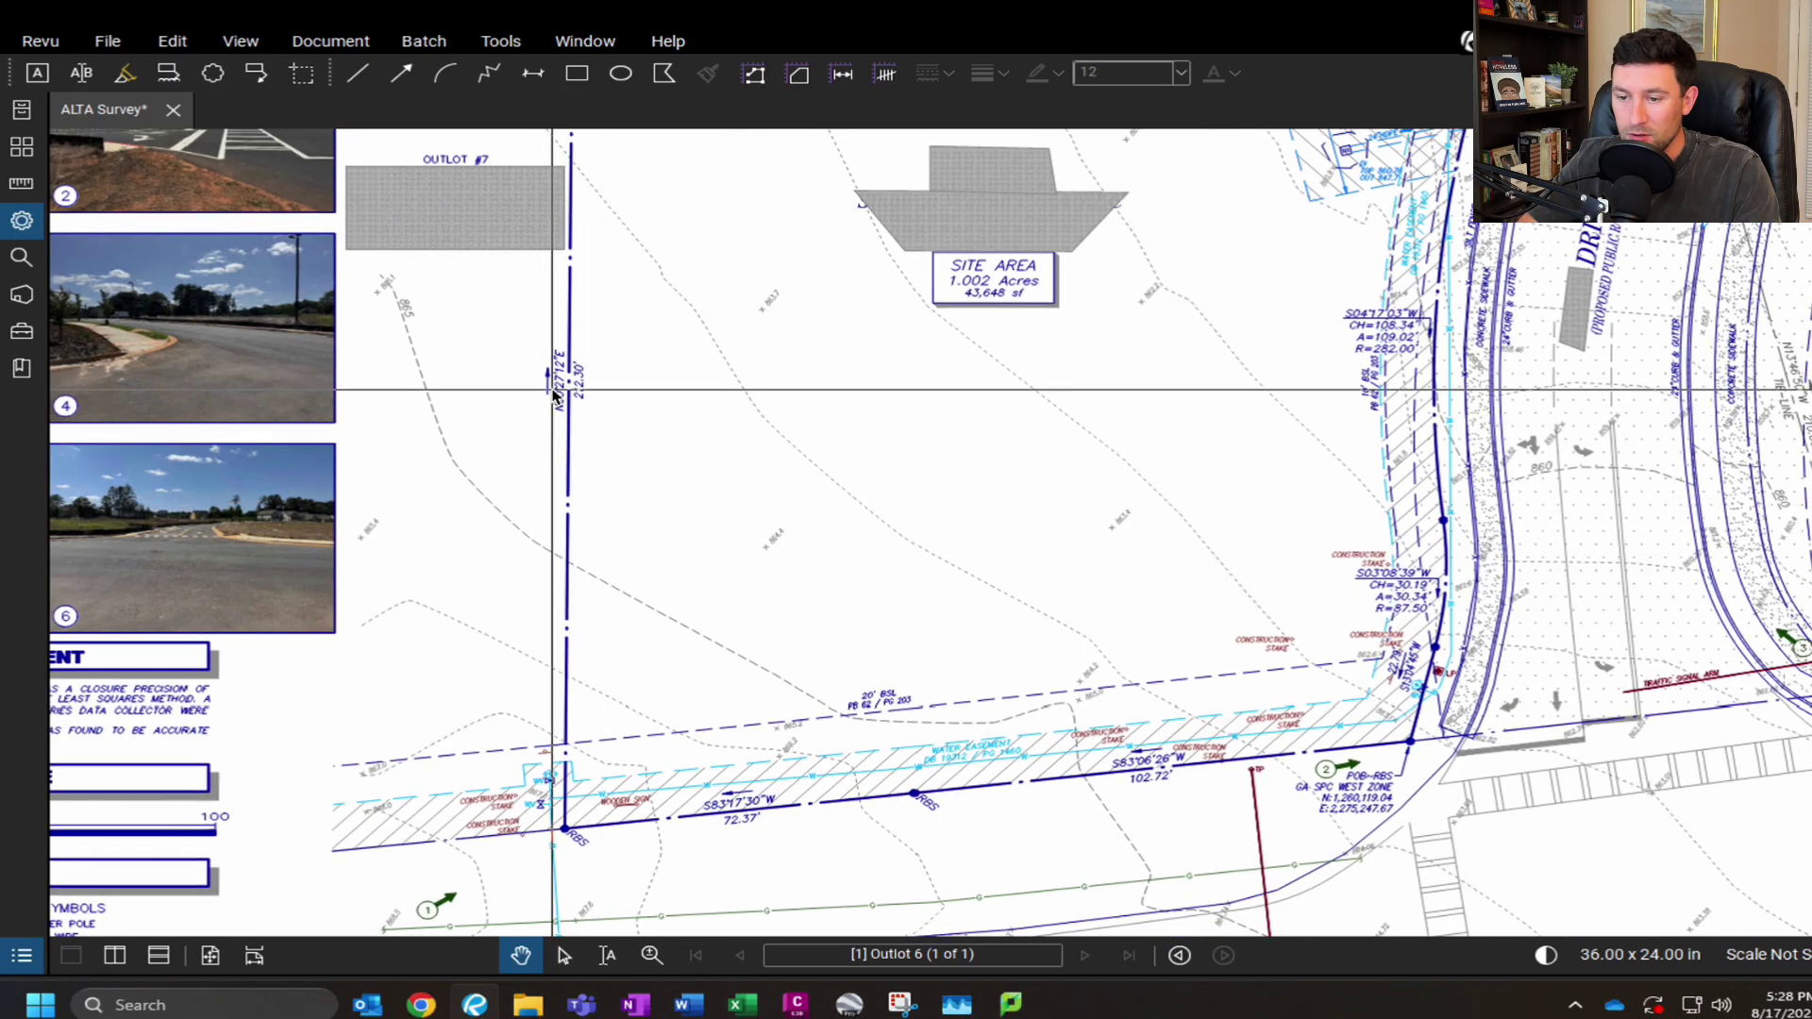
# - Look over the photos, closure statement and legend, then return to the road corner and Site Area
pyautogui.scroll(3, 553, 391)
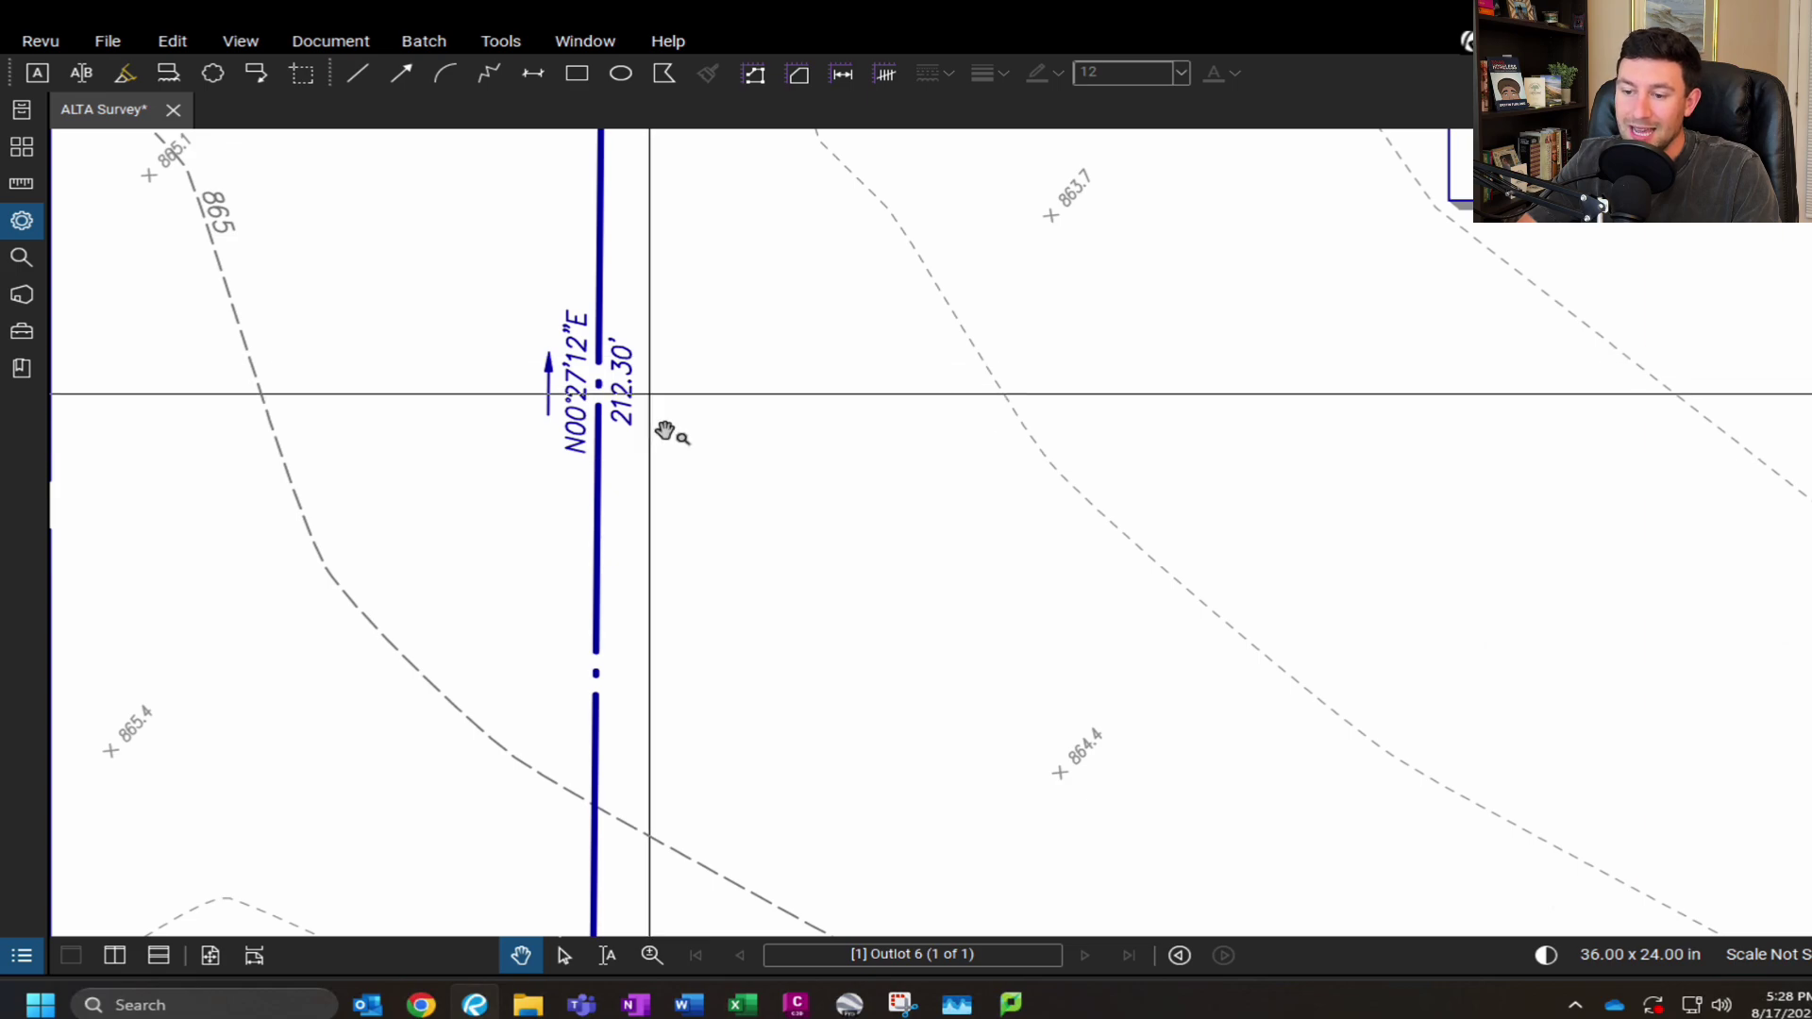
pyautogui.scroll(-3, 813, 519)
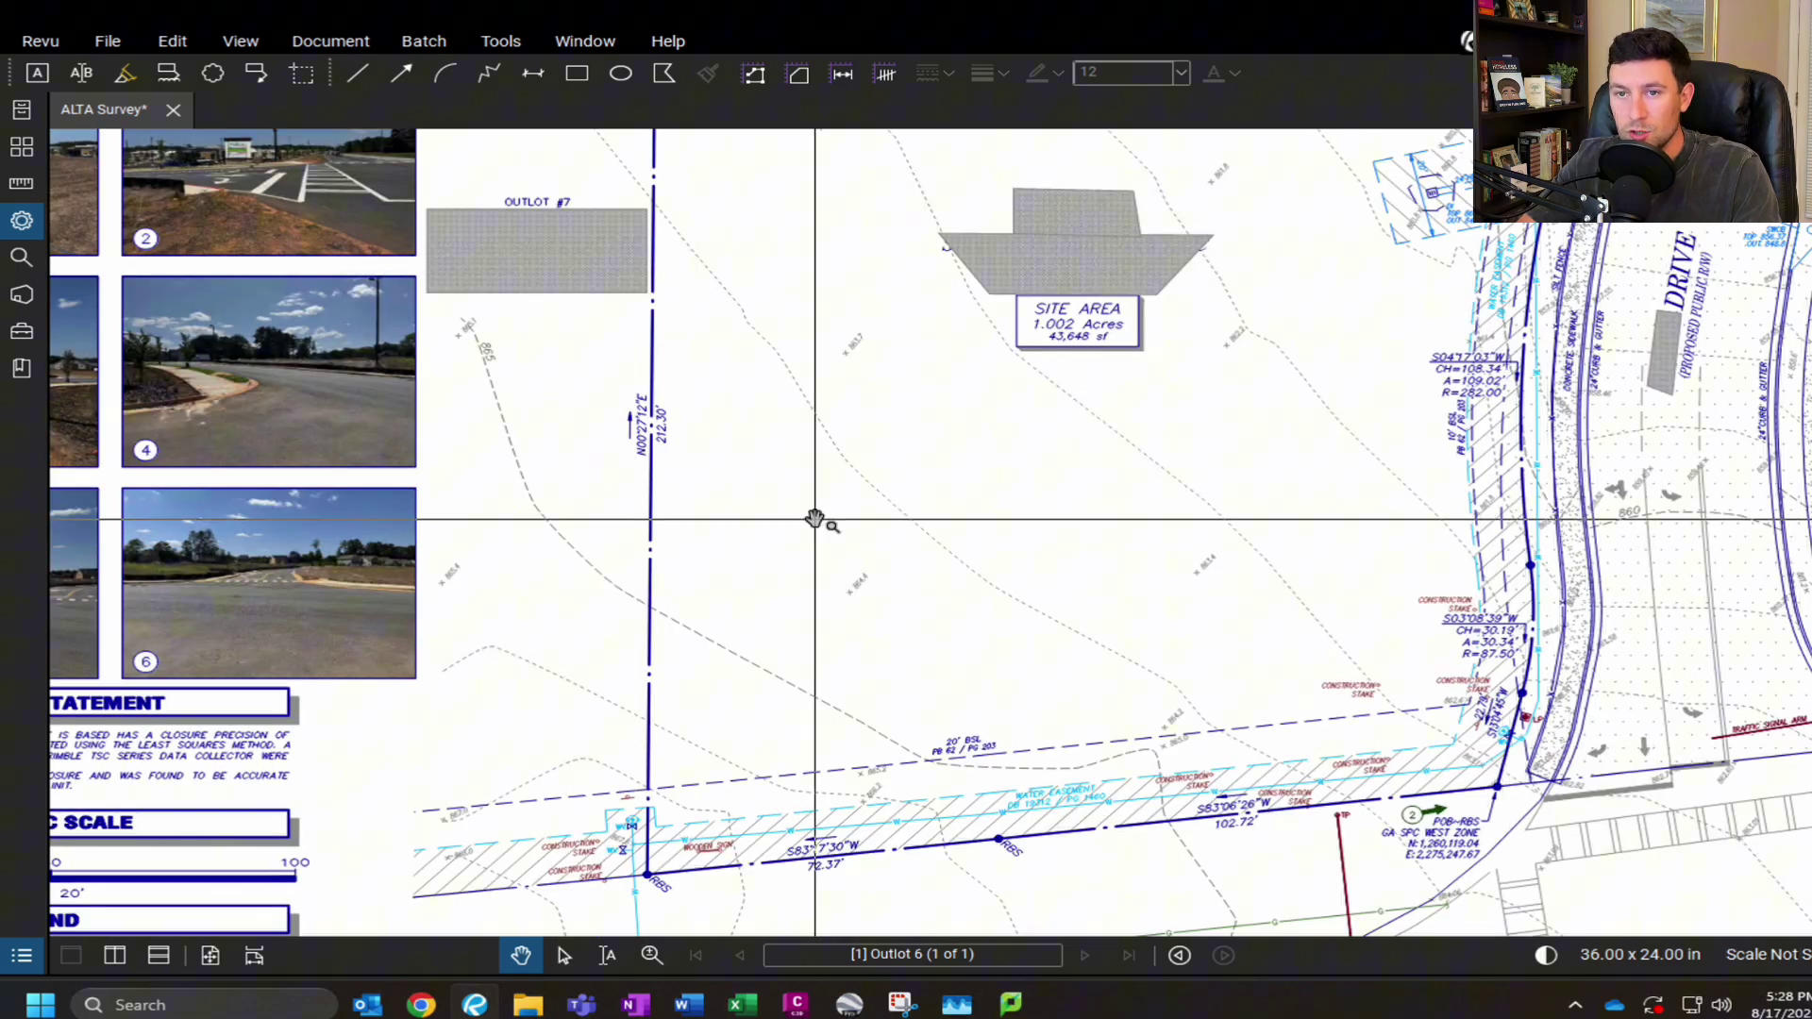
pyautogui.moveTo(814, 524); pyautogui.dragTo(1213, 336)
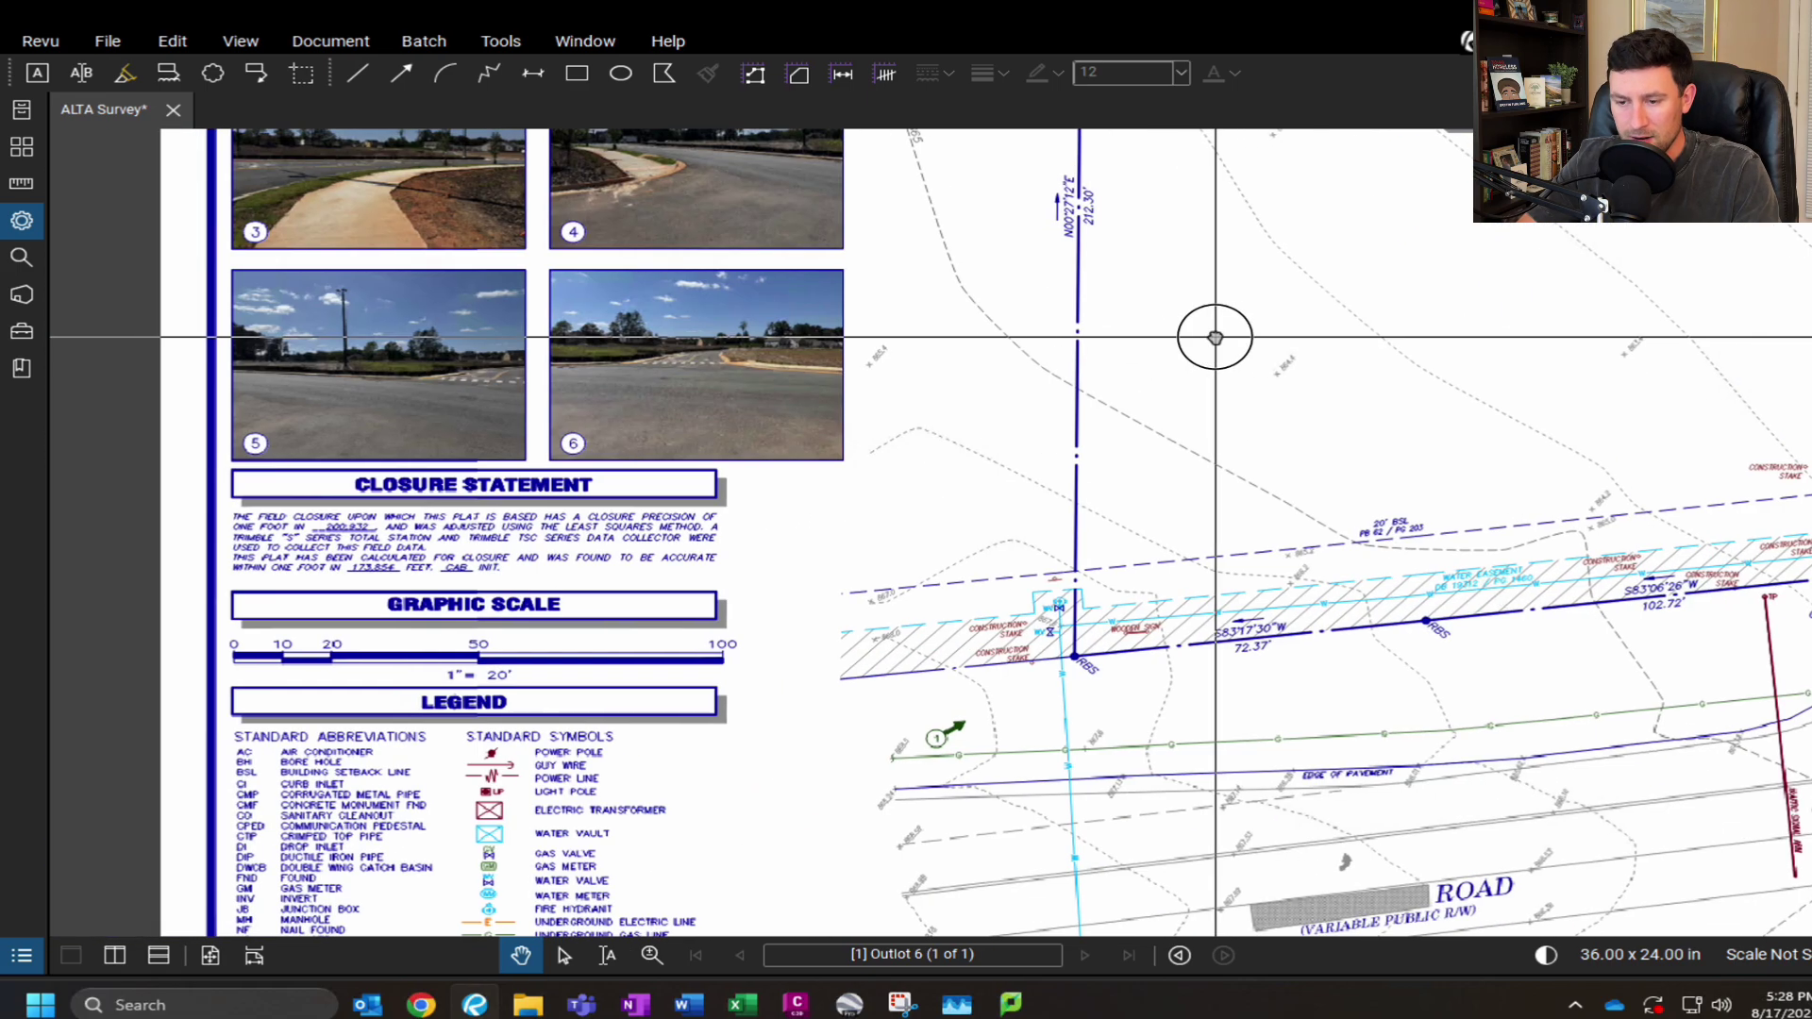
pyautogui.moveTo(1219, 430); pyautogui.dragTo(1056, 506)
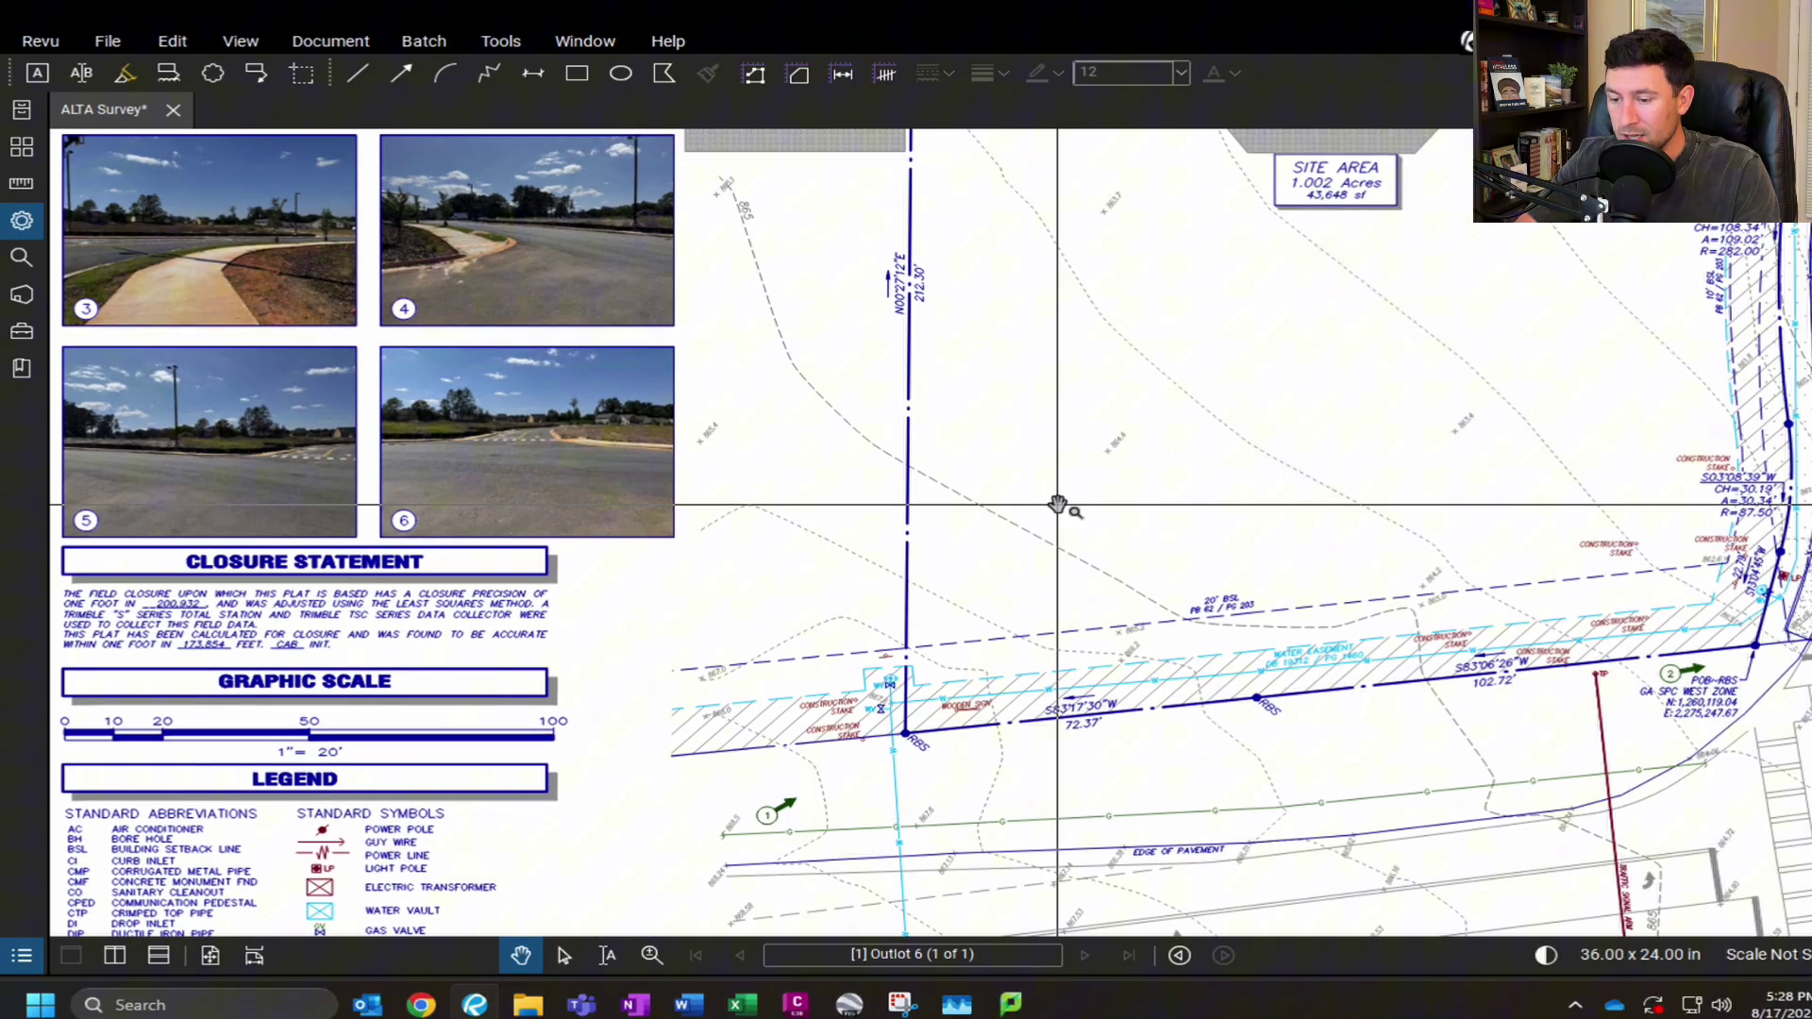
pyautogui.moveTo(1180, 461); pyautogui.dragTo(829, 451)
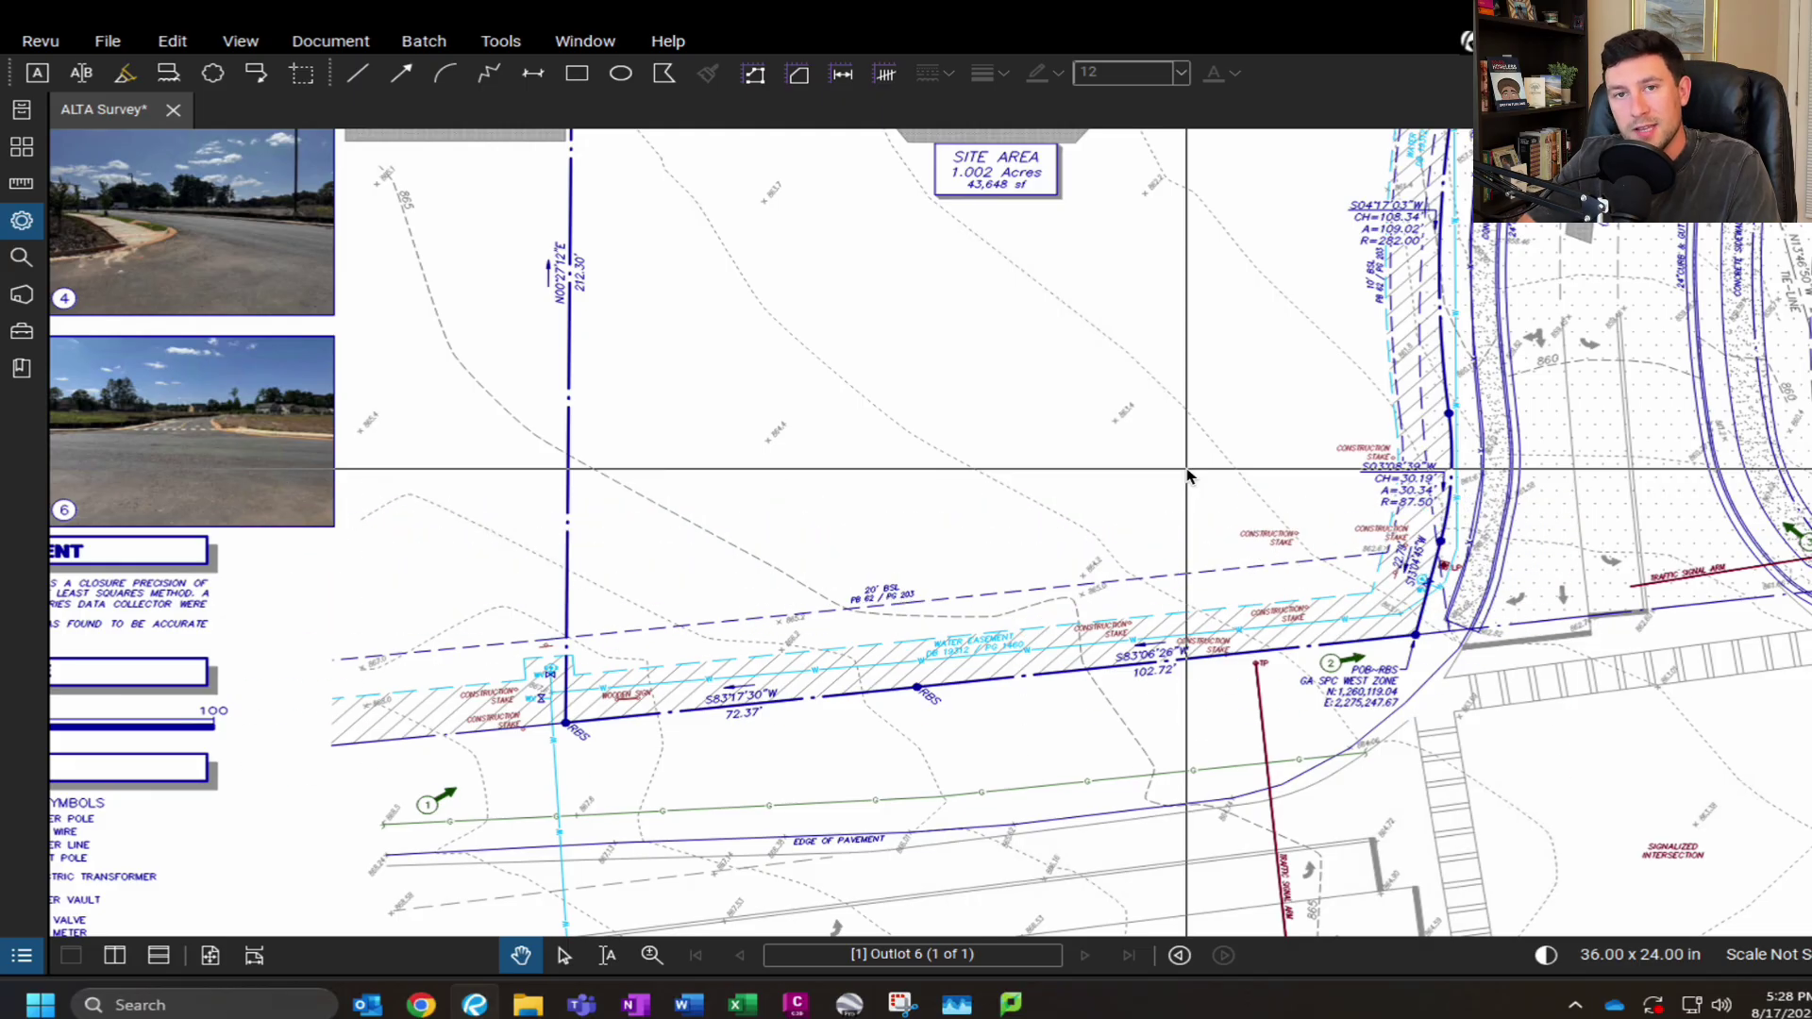
# - Zoom in on the 1.002-acre Site Area label and the sewer easement and Drive to its north
pyautogui.scroll(3, 968, 611)
pyautogui.keyDown('ctrl'); pyautogui.scroll(-1, 968, 612); pyautogui.keyUp('ctrl')
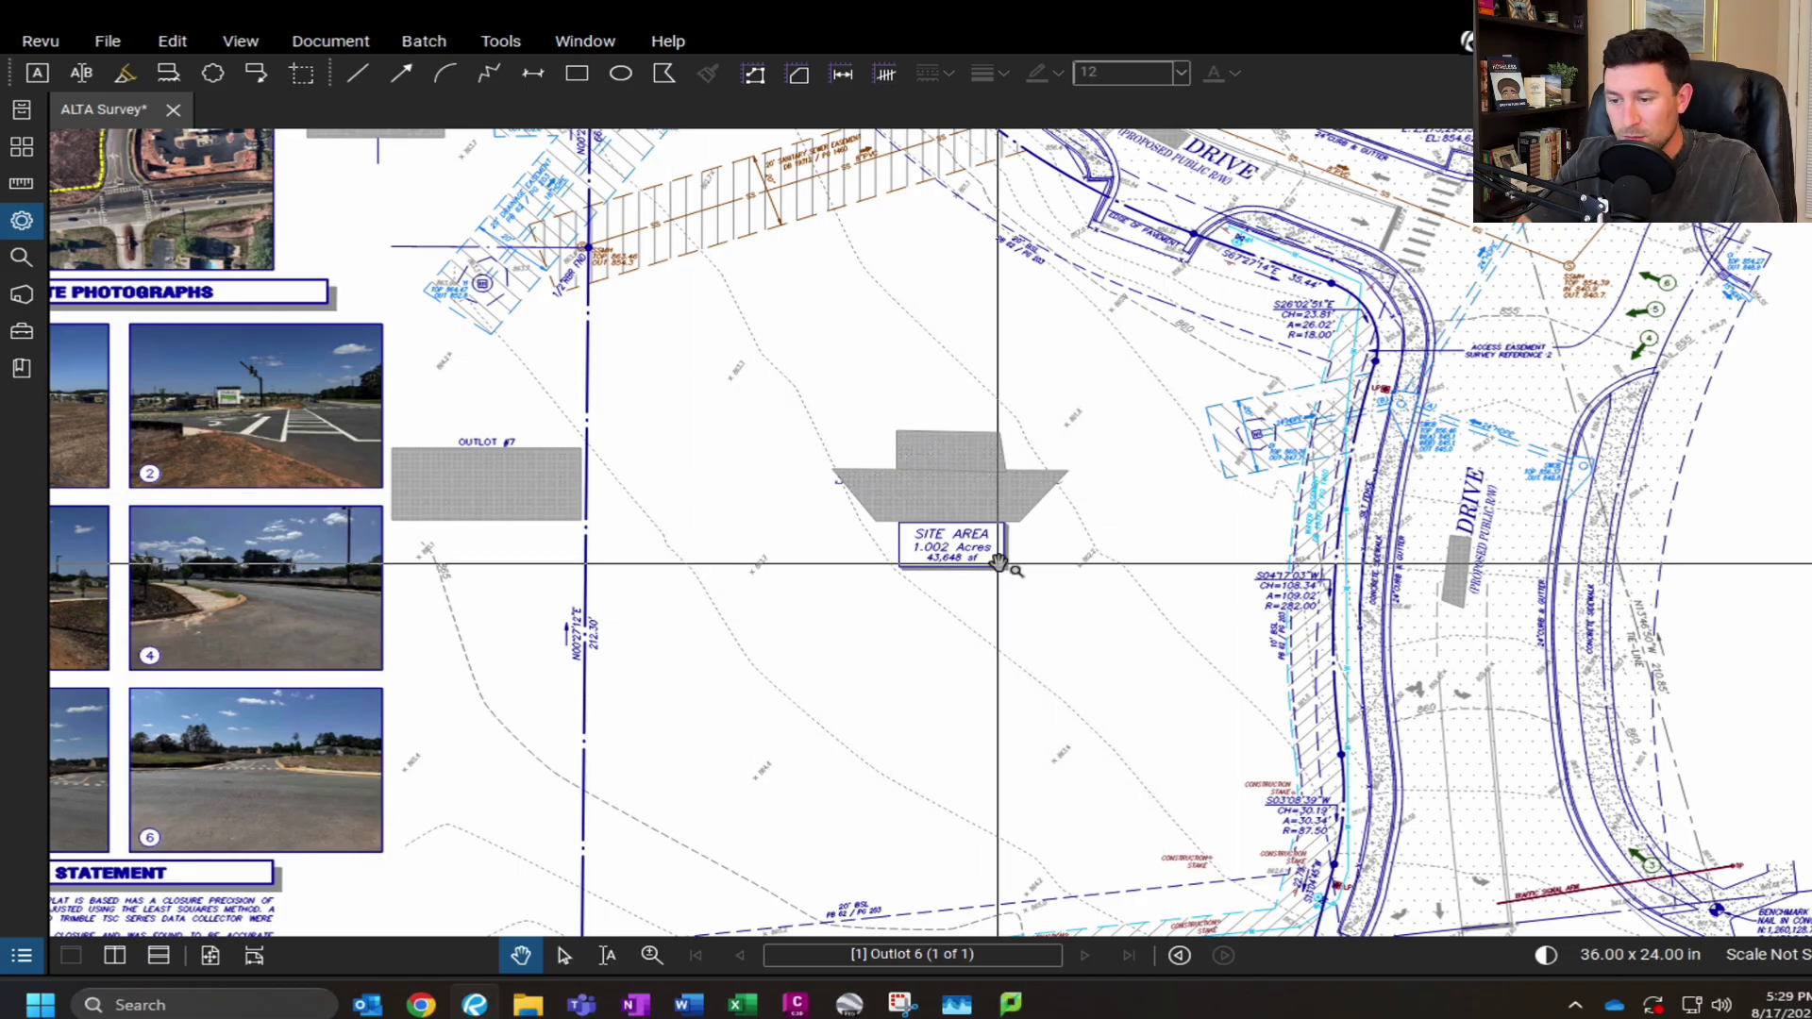
pyautogui.scroll(1, 999, 563)
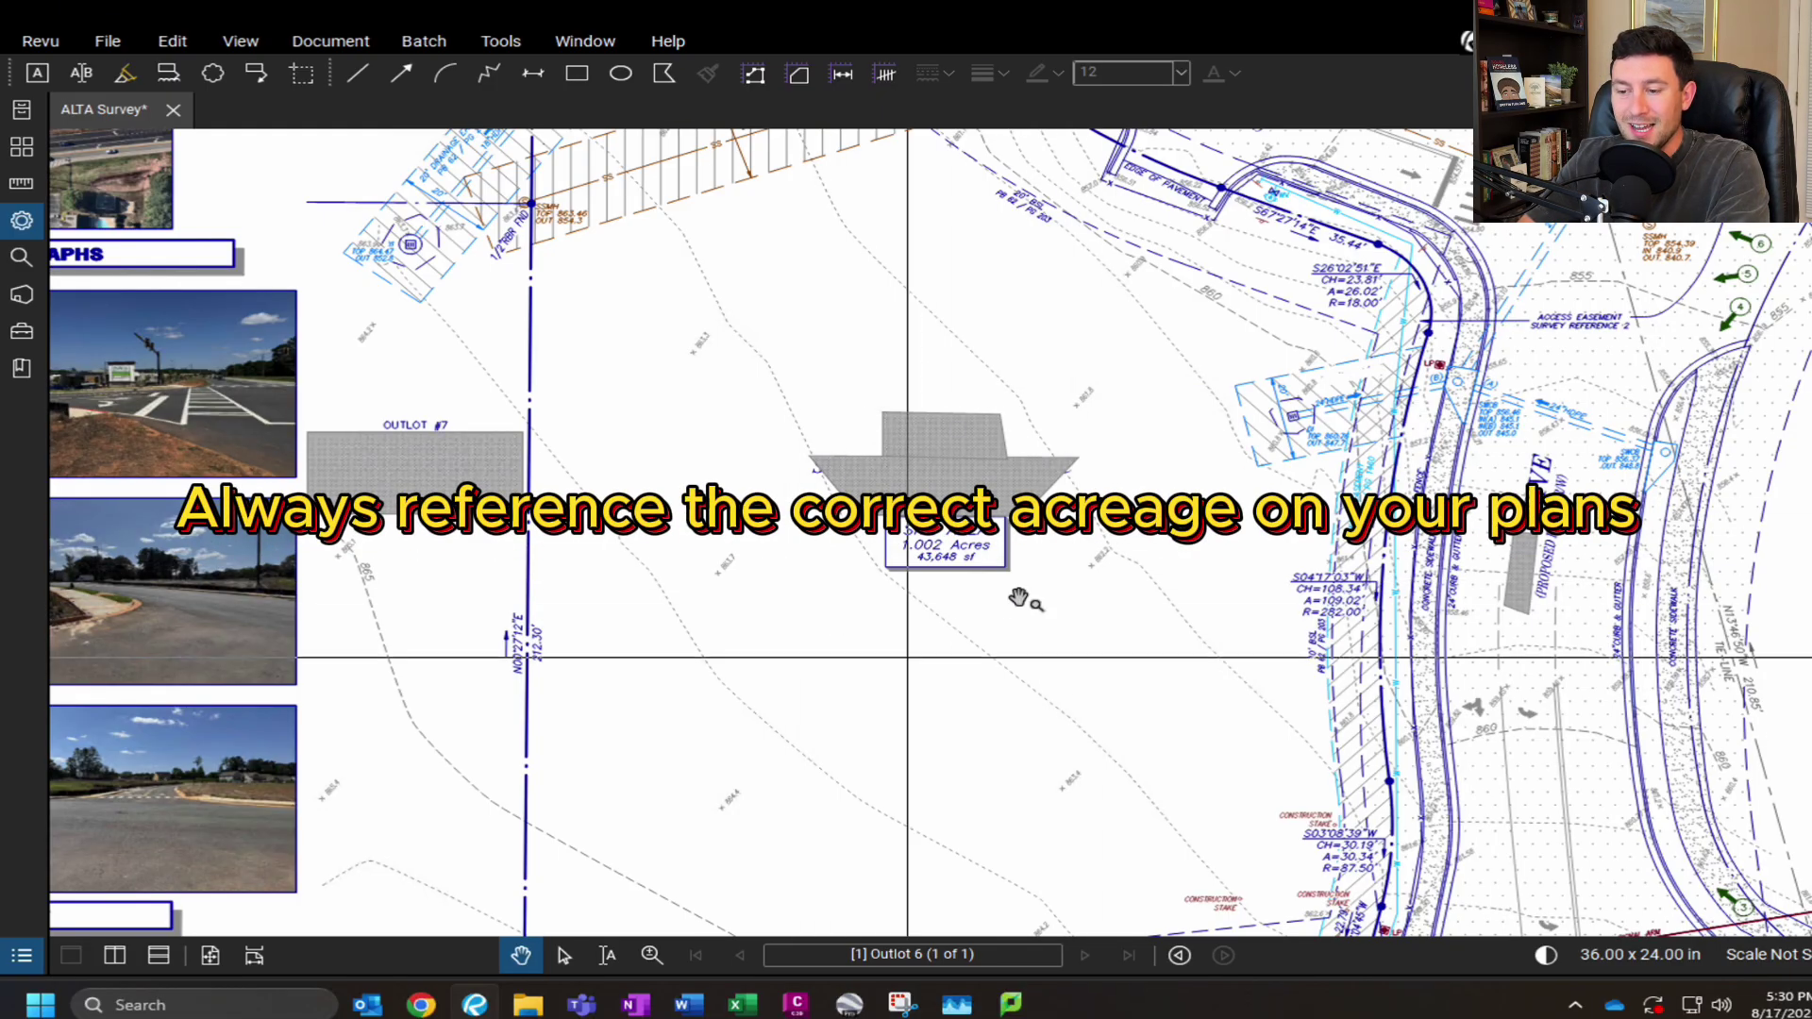
pyautogui.scroll(3, 961, 585)
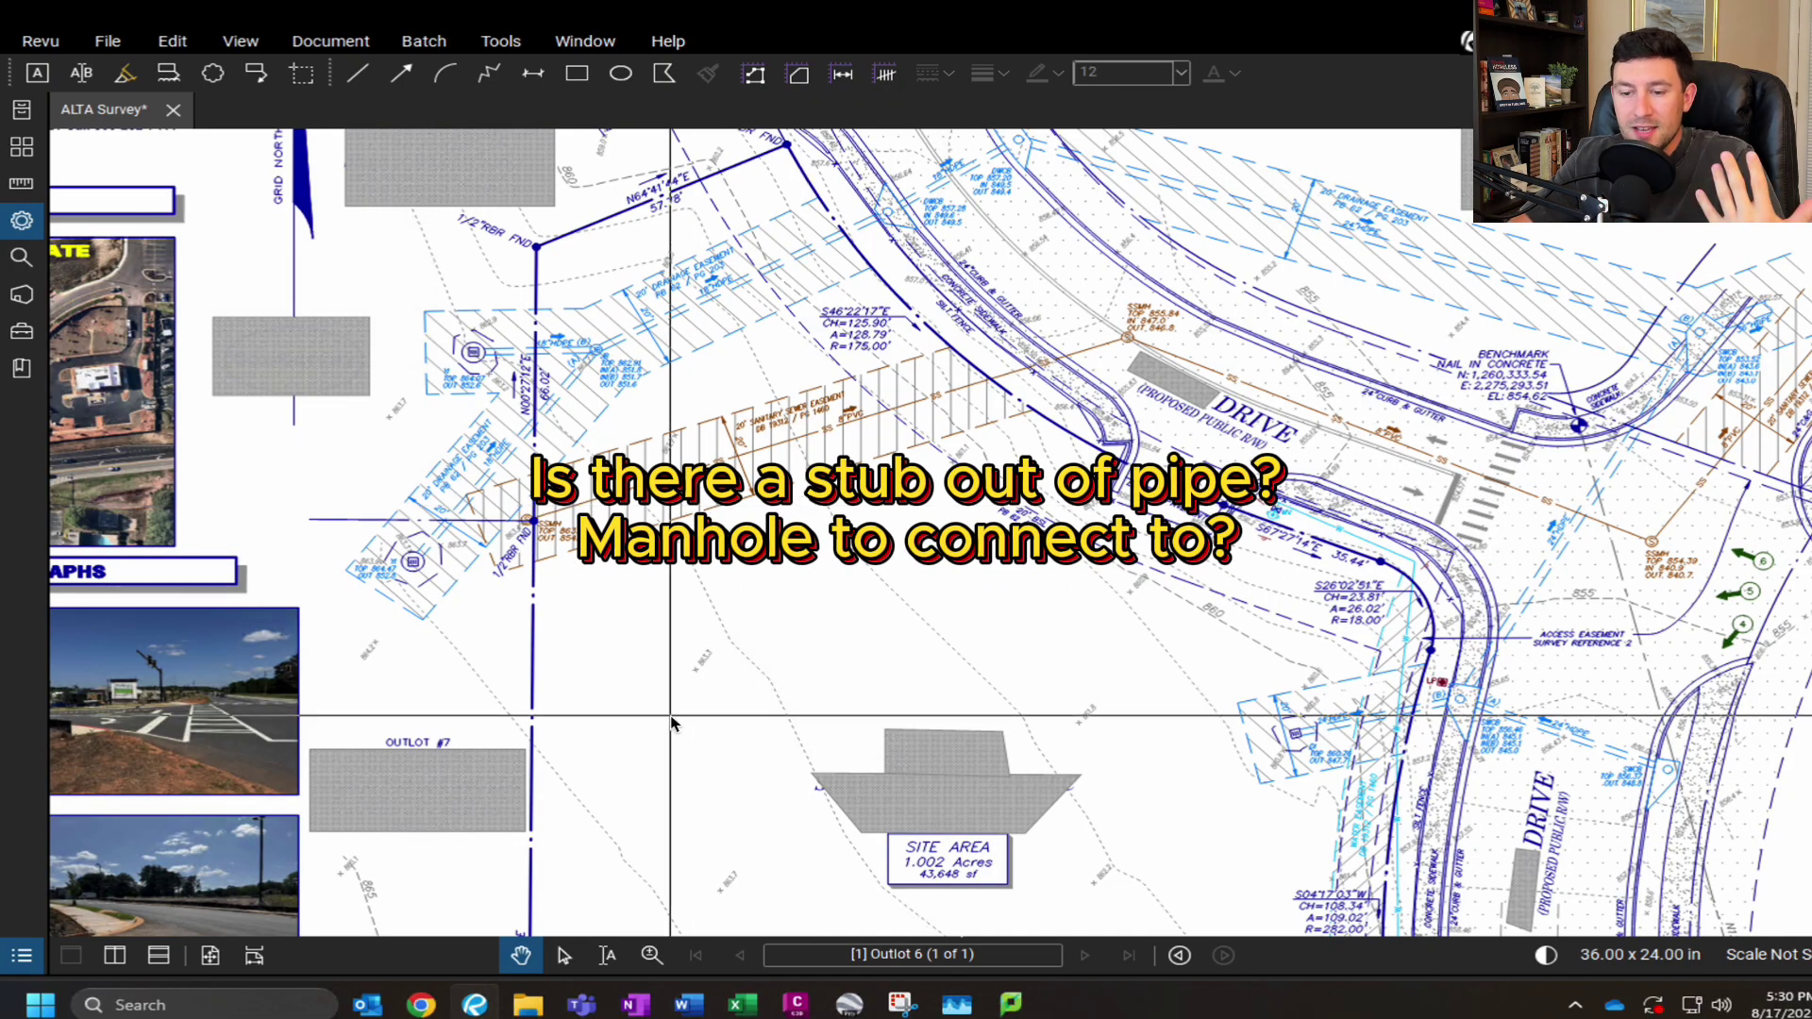
# - Zoom in on the sanitary sewer easement to frame the SSMH manhole elevations
pyautogui.moveTo(671, 720); pyautogui.dragTo(1151, 681)
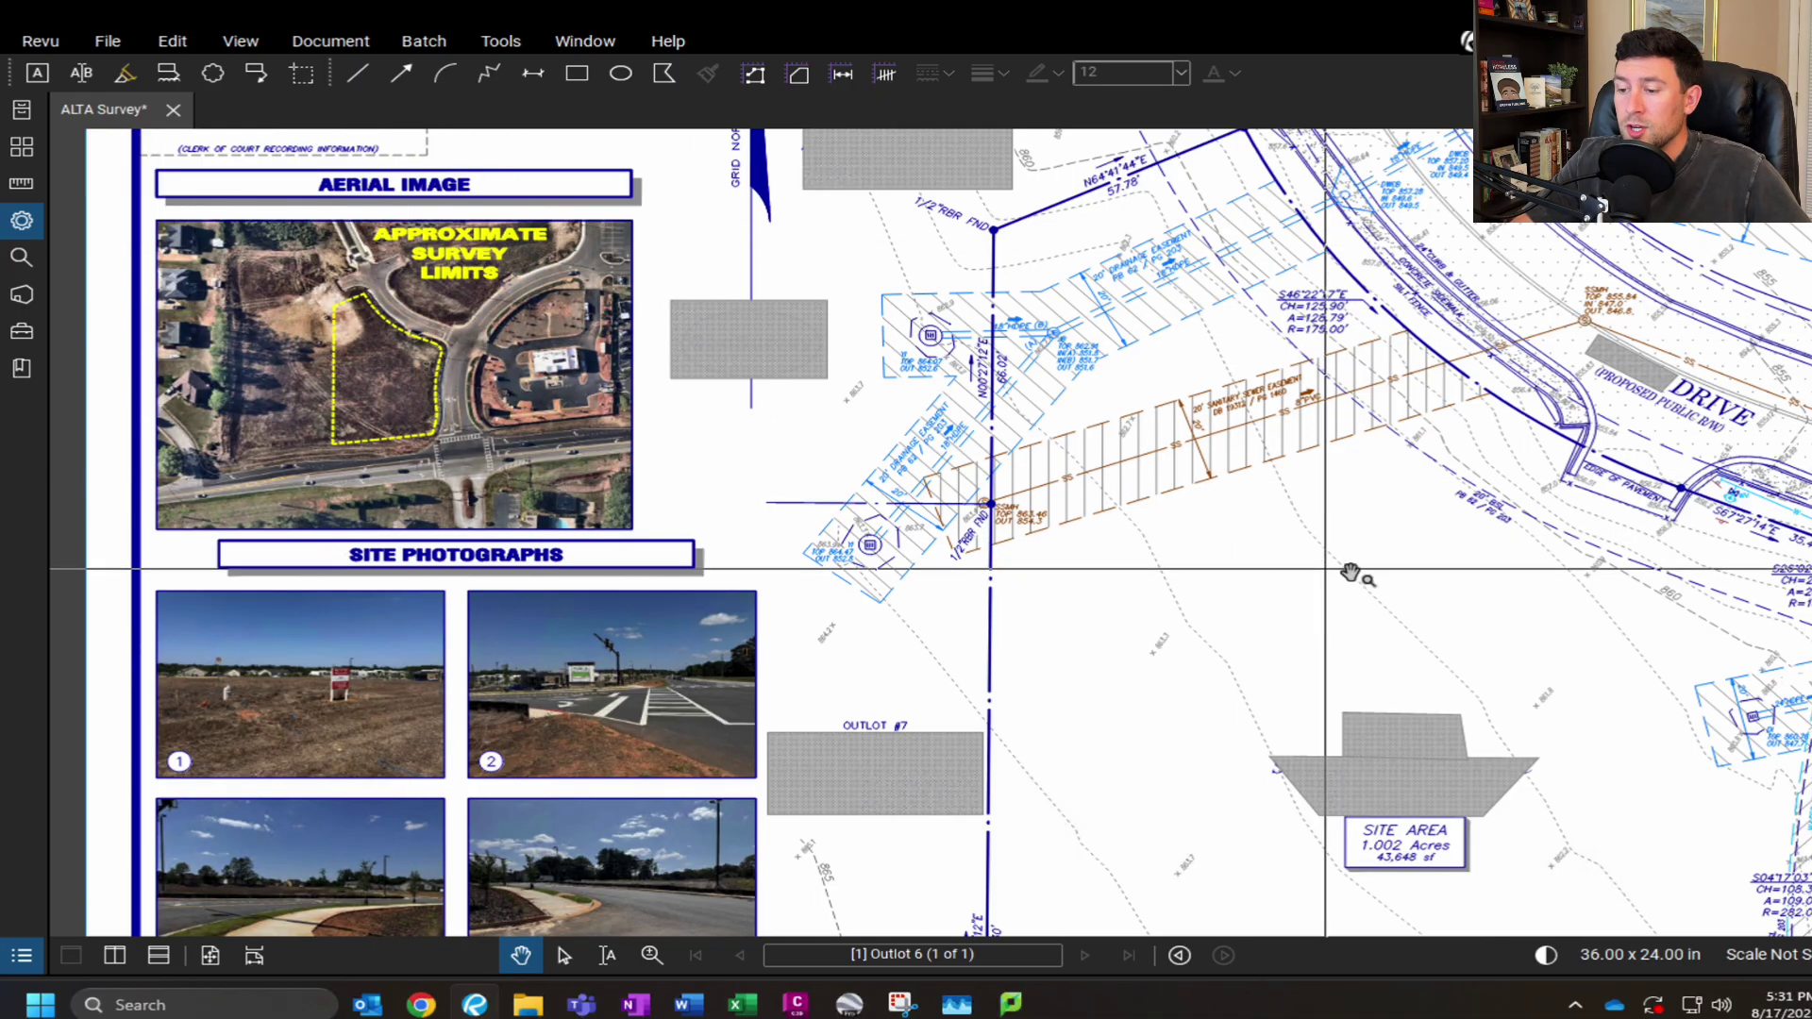
pyautogui.moveTo(1349, 572); pyautogui.dragTo(1069, 564)
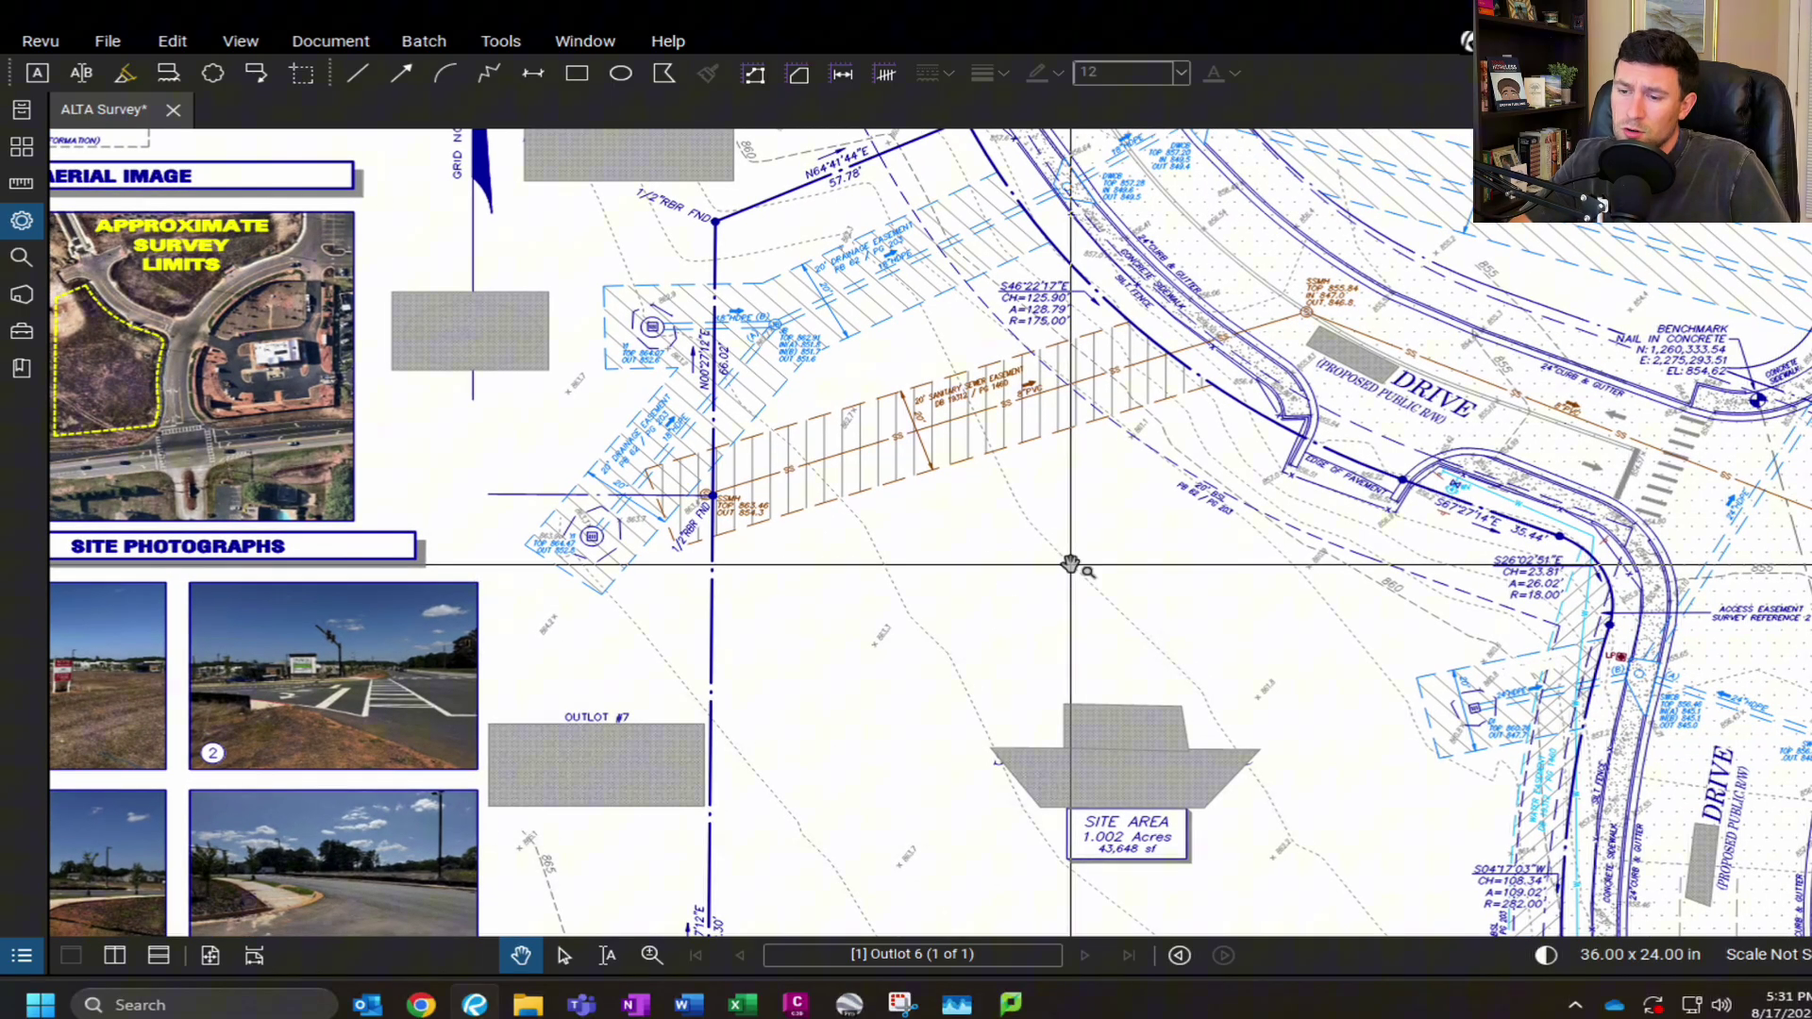
pyautogui.scroll(2, 1031, 444)
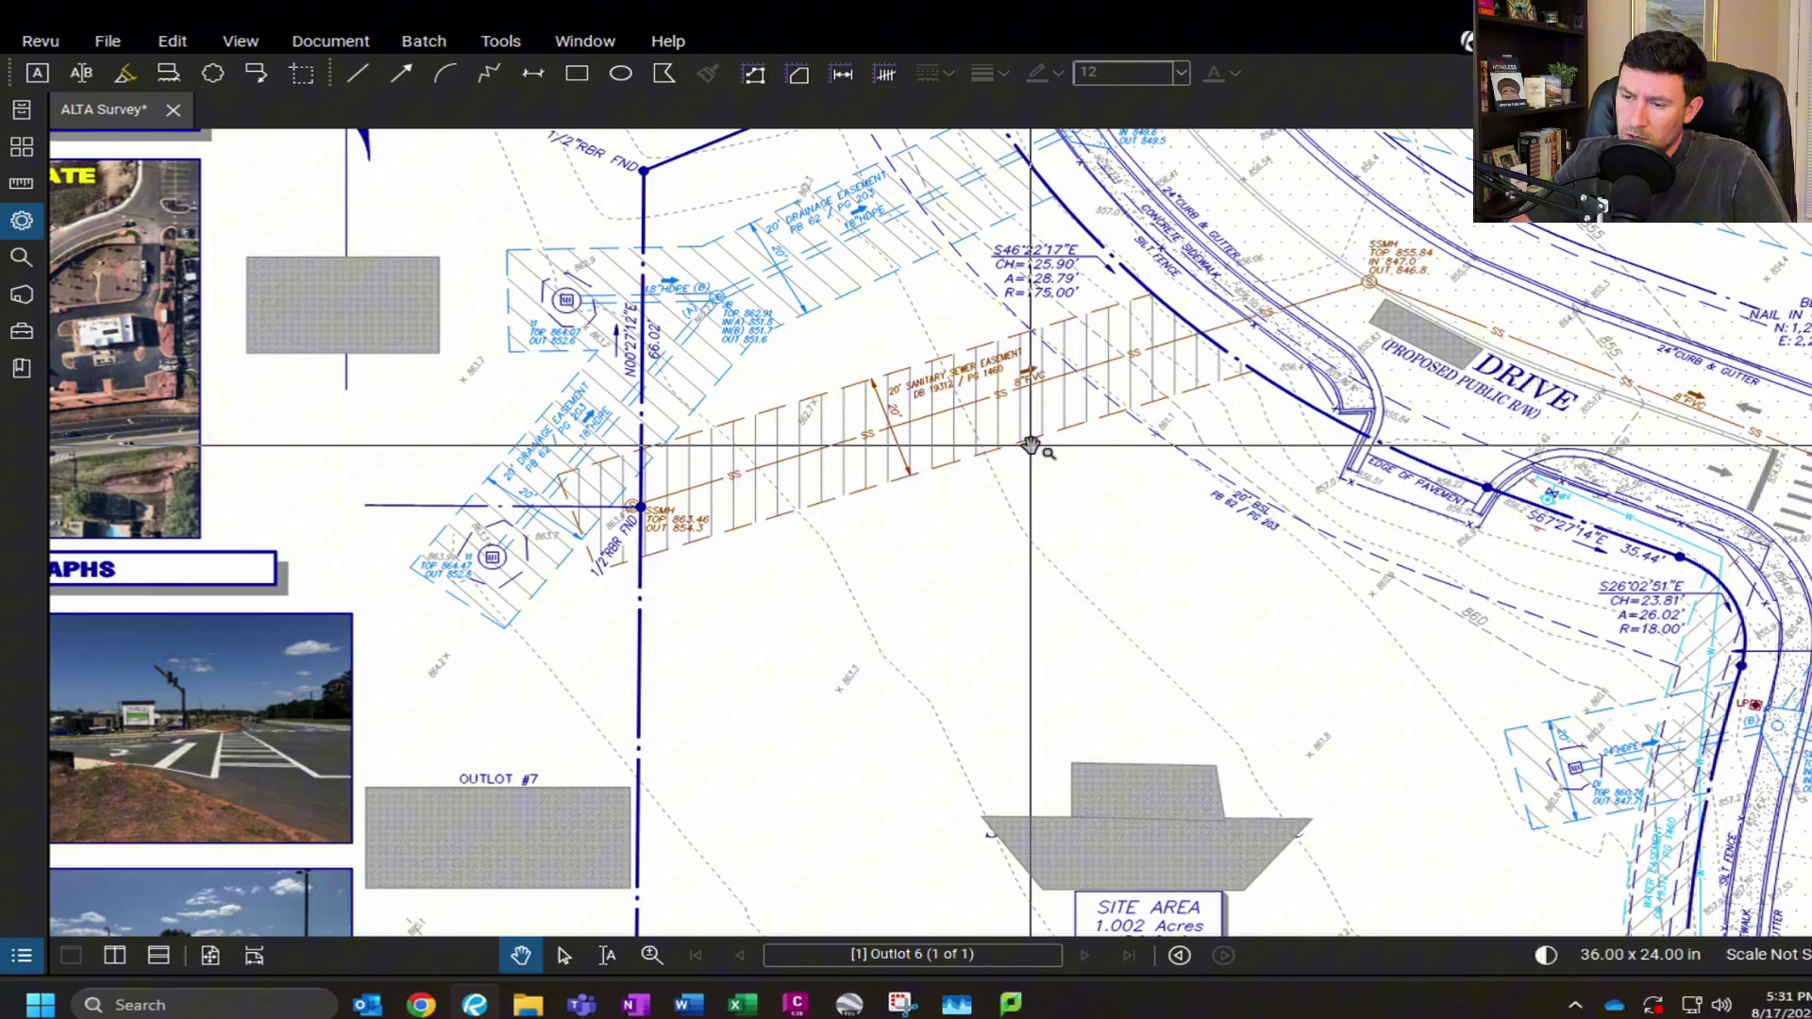
pyautogui.scroll(2, 1029, 445)
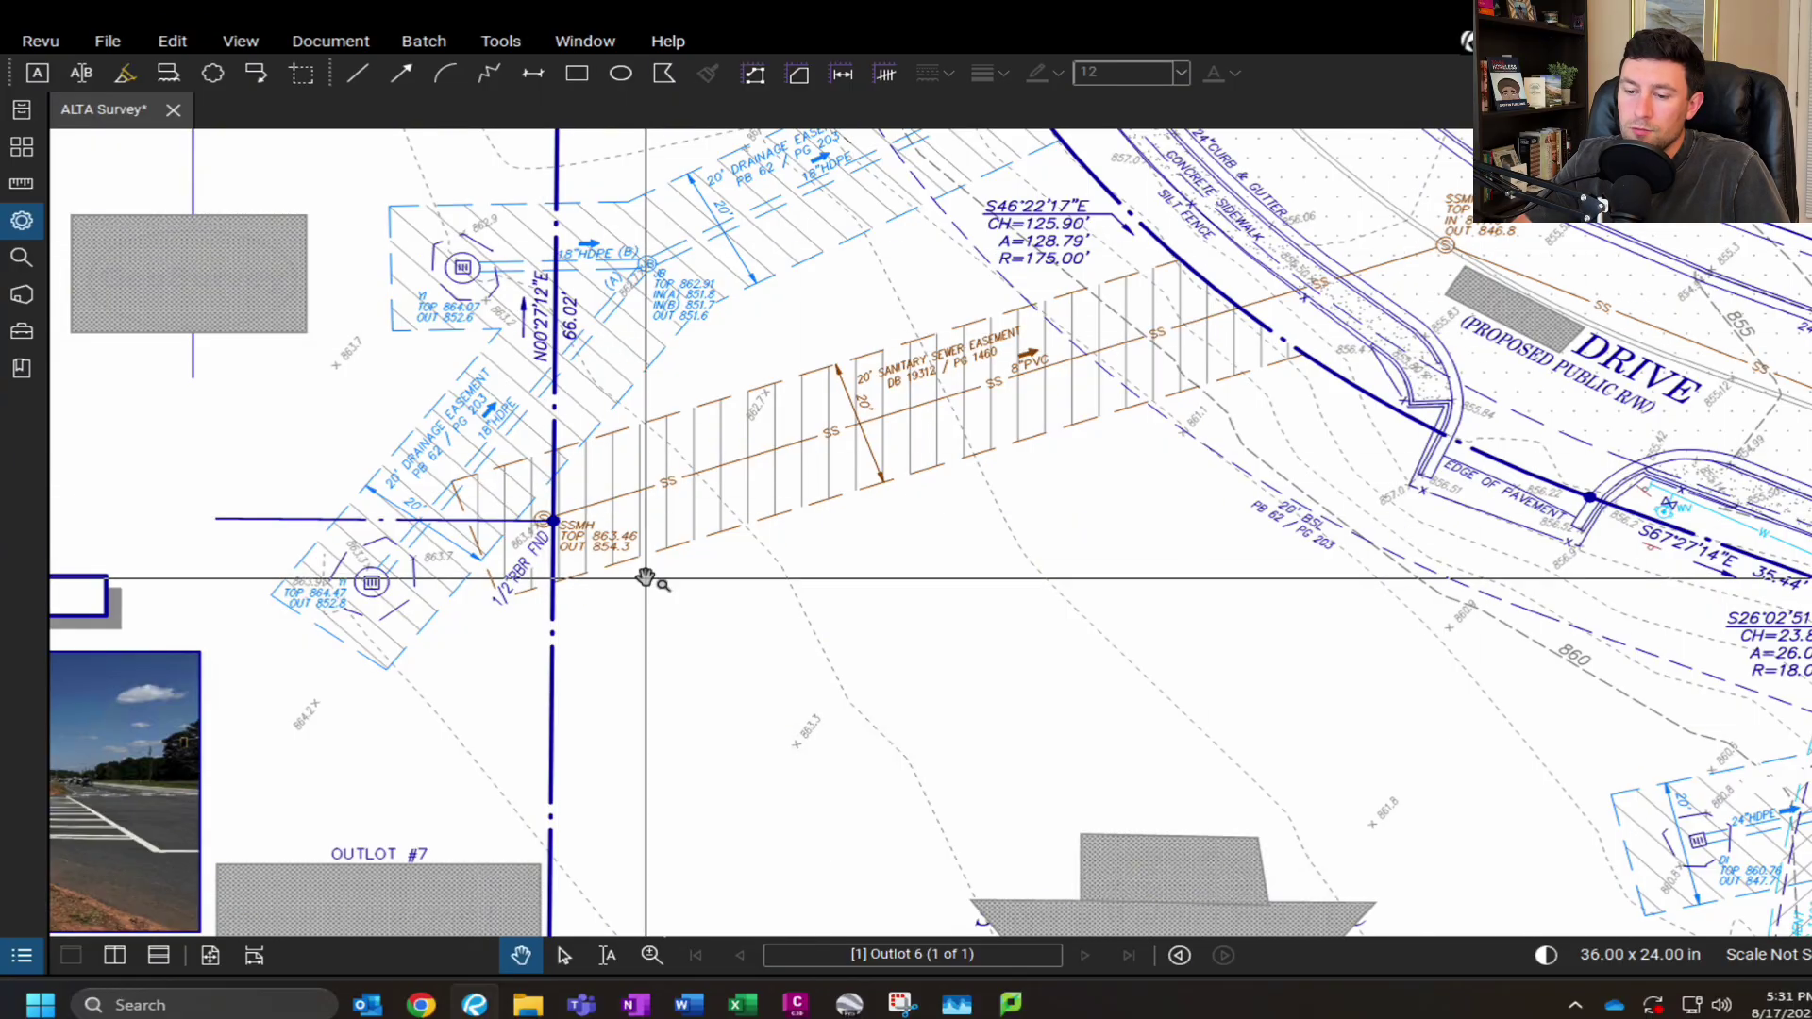
pyautogui.scroll(2, 632, 541)
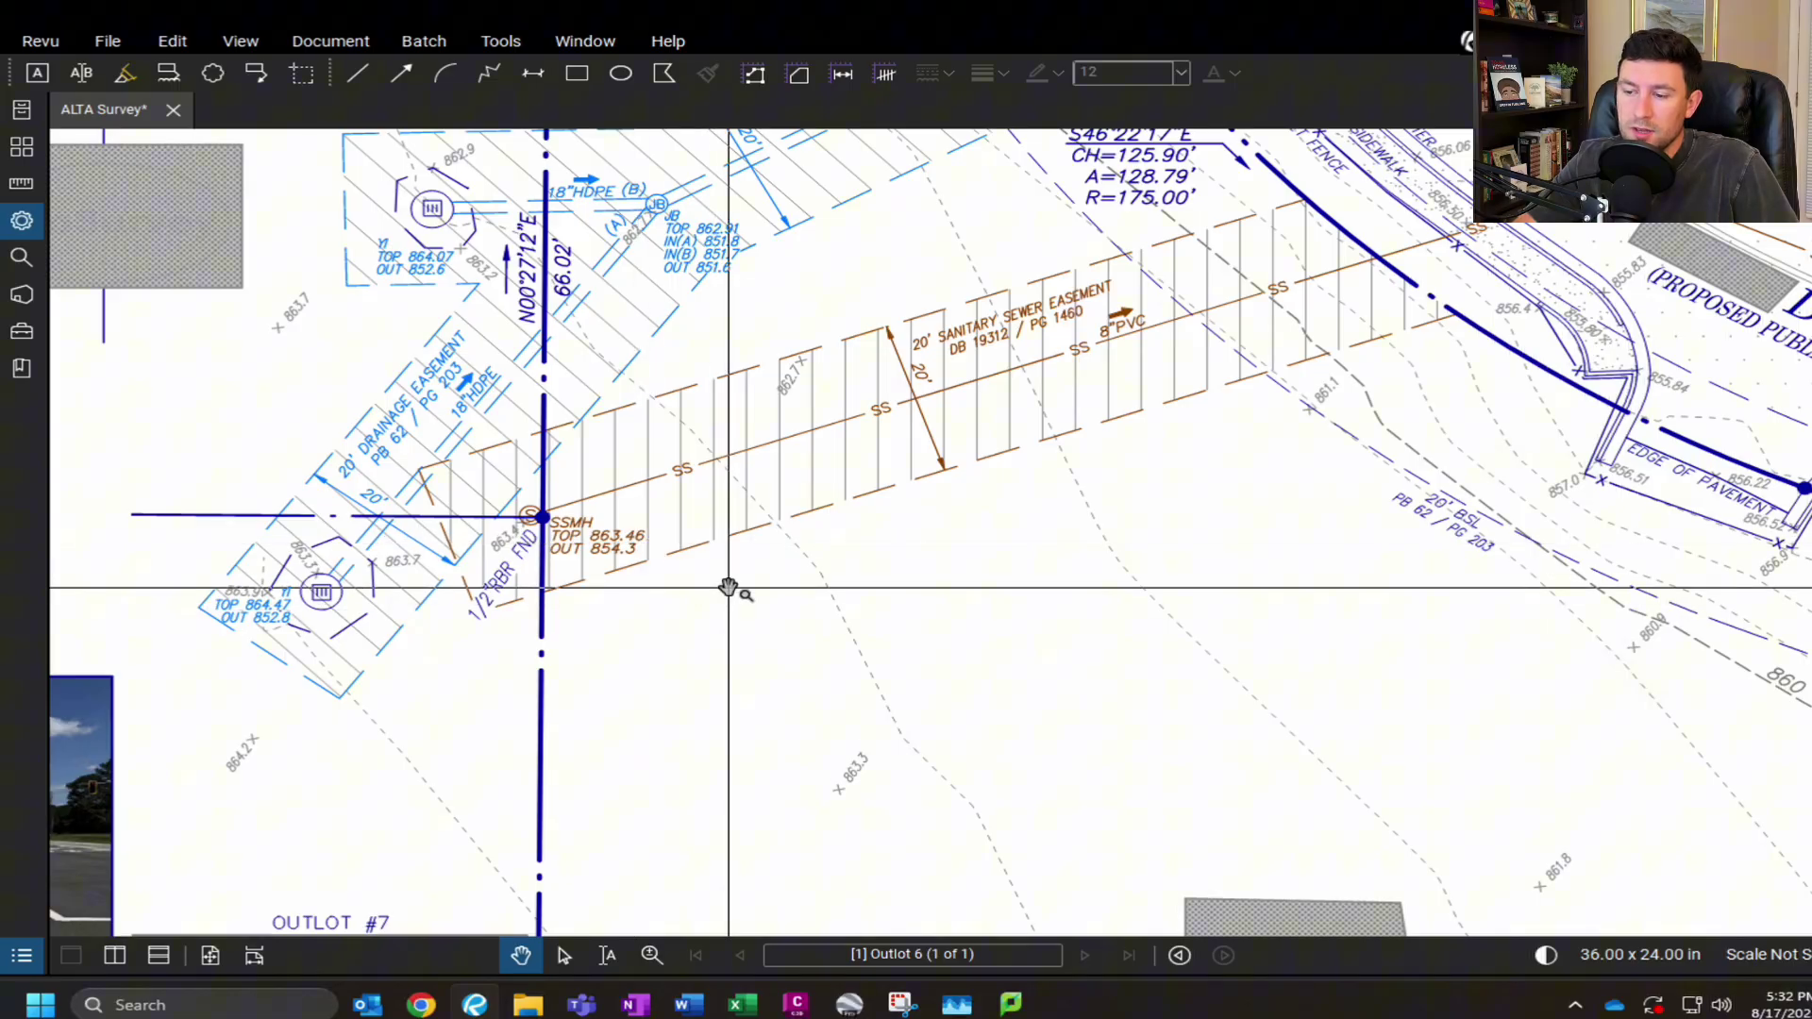
pyautogui.moveTo(822, 521); pyautogui.dragTo(733, 578)
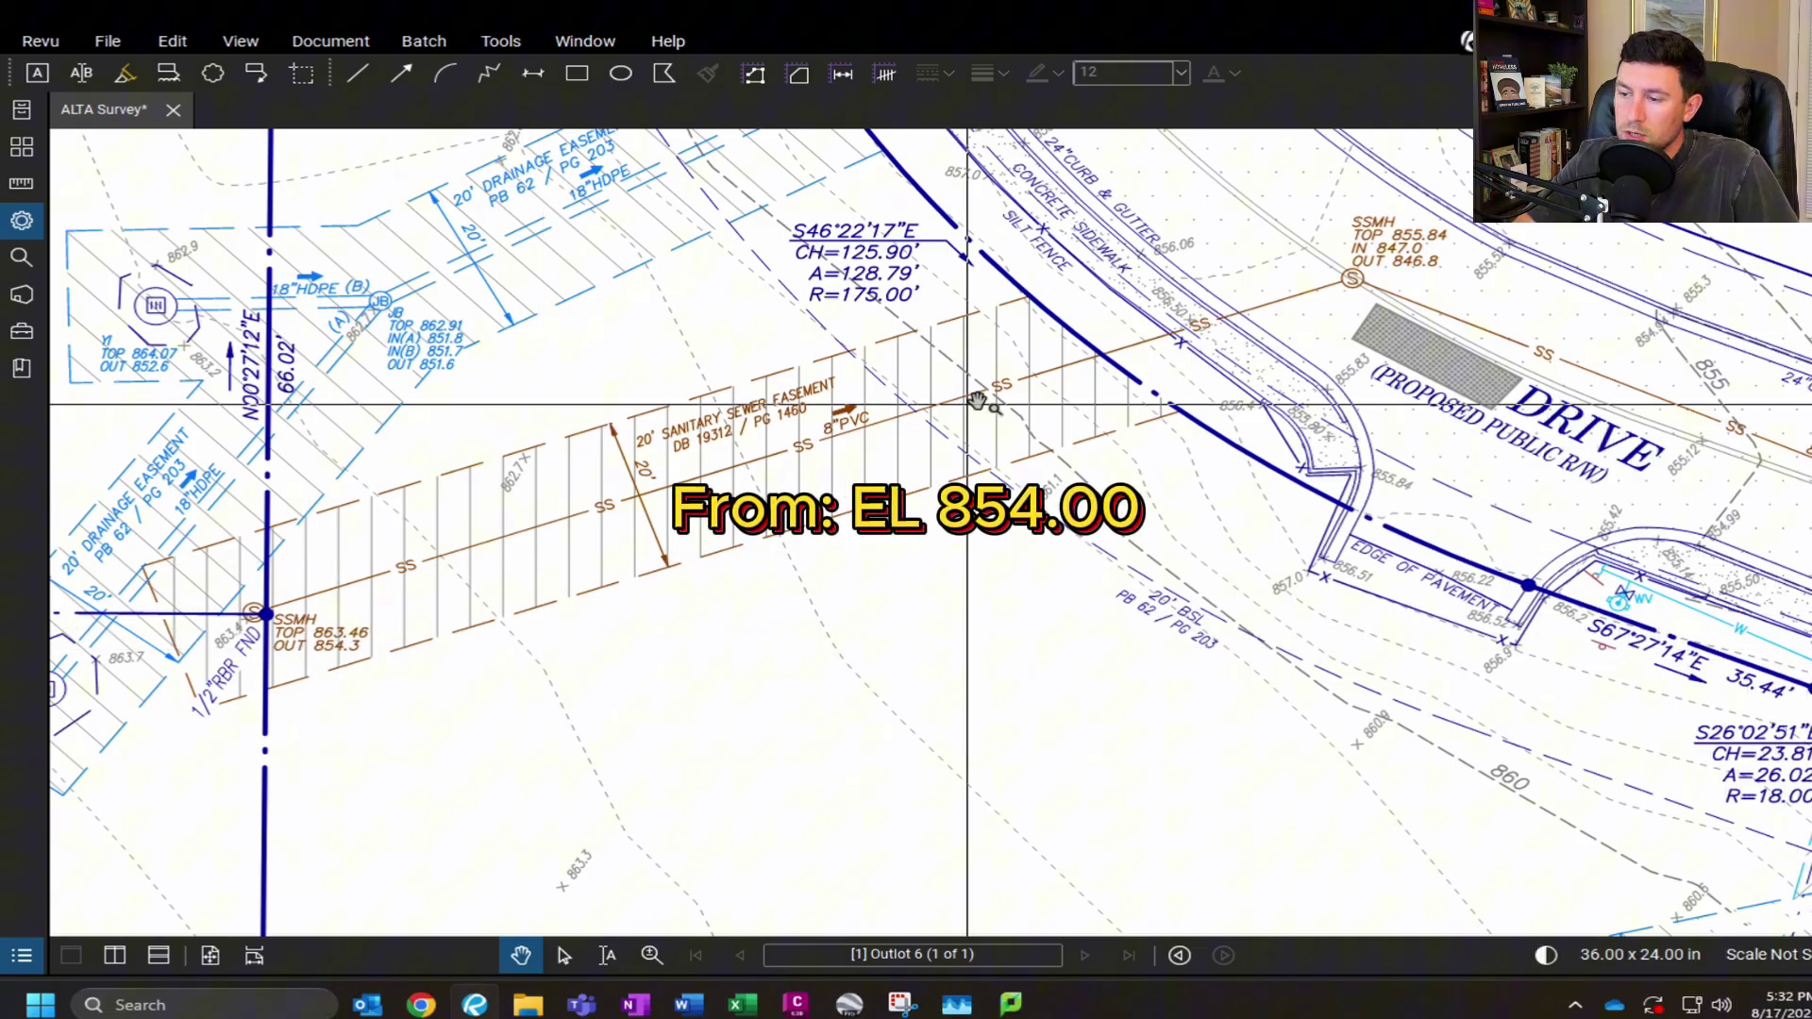
# - Set the page scale from the preset list in the Measurements panel
pyautogui.click(22, 185)
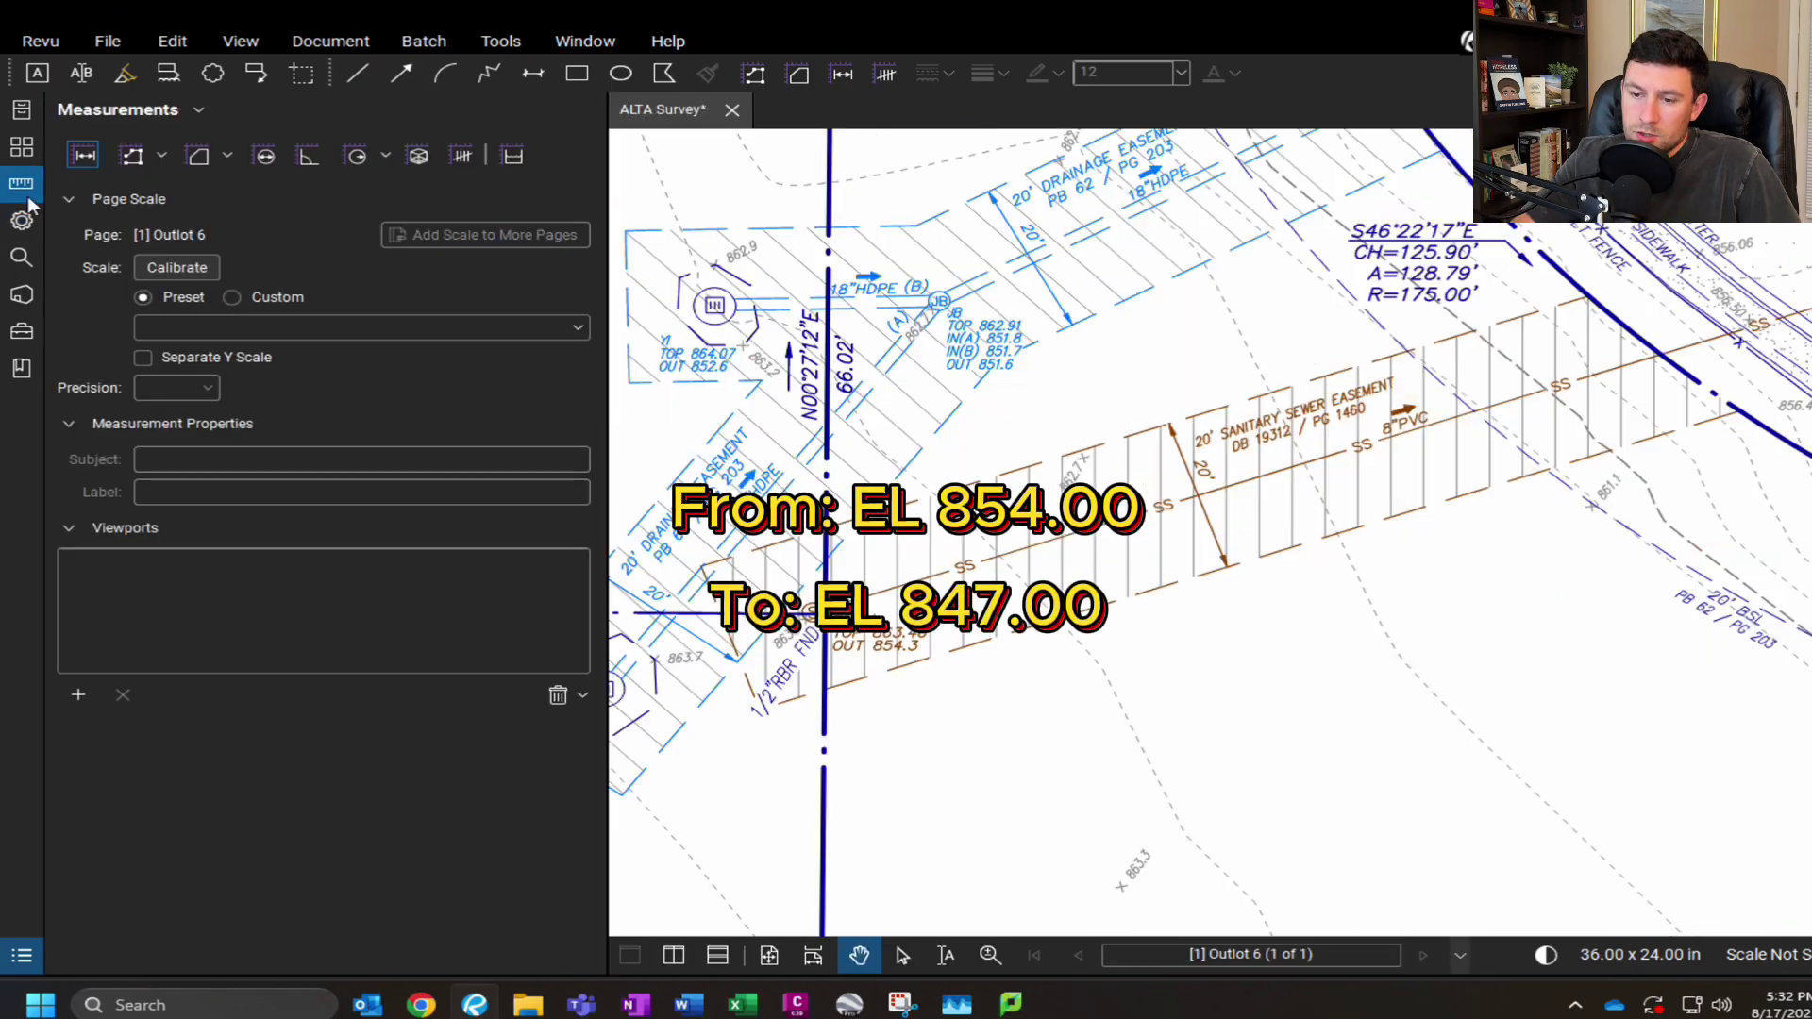
pyautogui.click(275, 330)
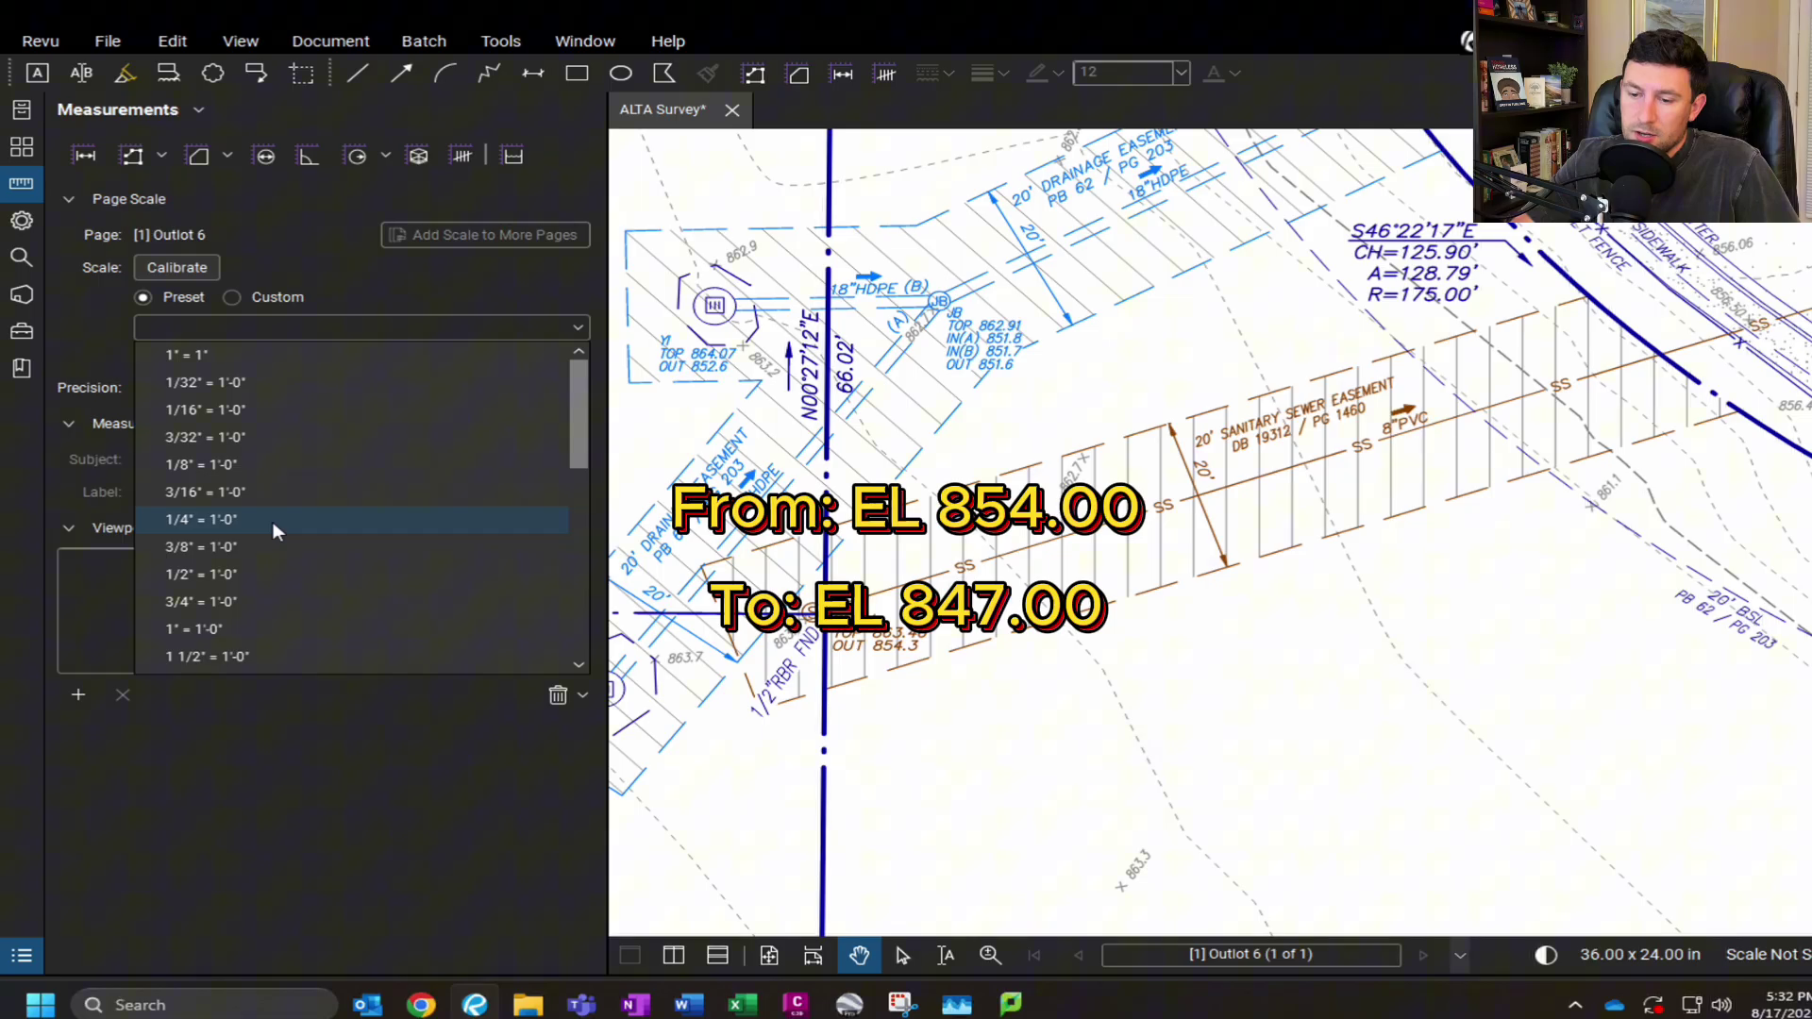
pyautogui.scroll(-3, 587, 670)
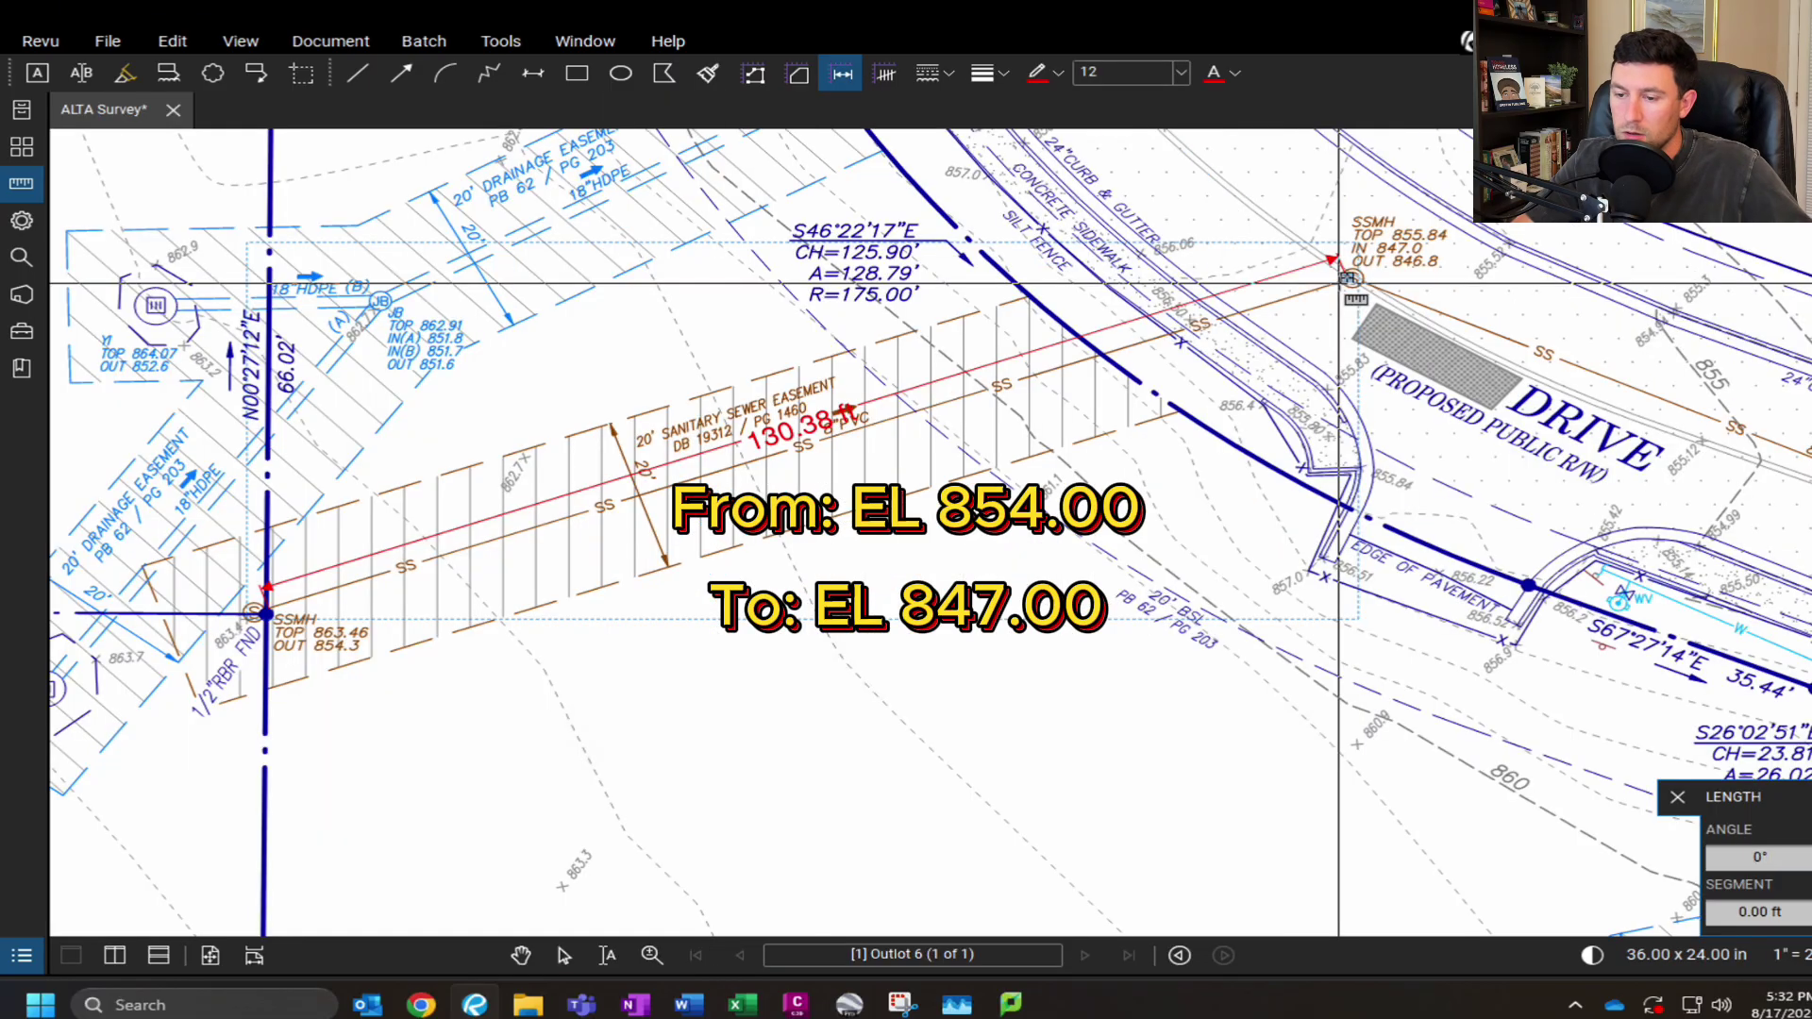
# - Work out the sewer slope as 8/130 (about 6%) in Spotlight, then zoom out
pyautogui.press('super+space')
pyautogui.write('8/130')
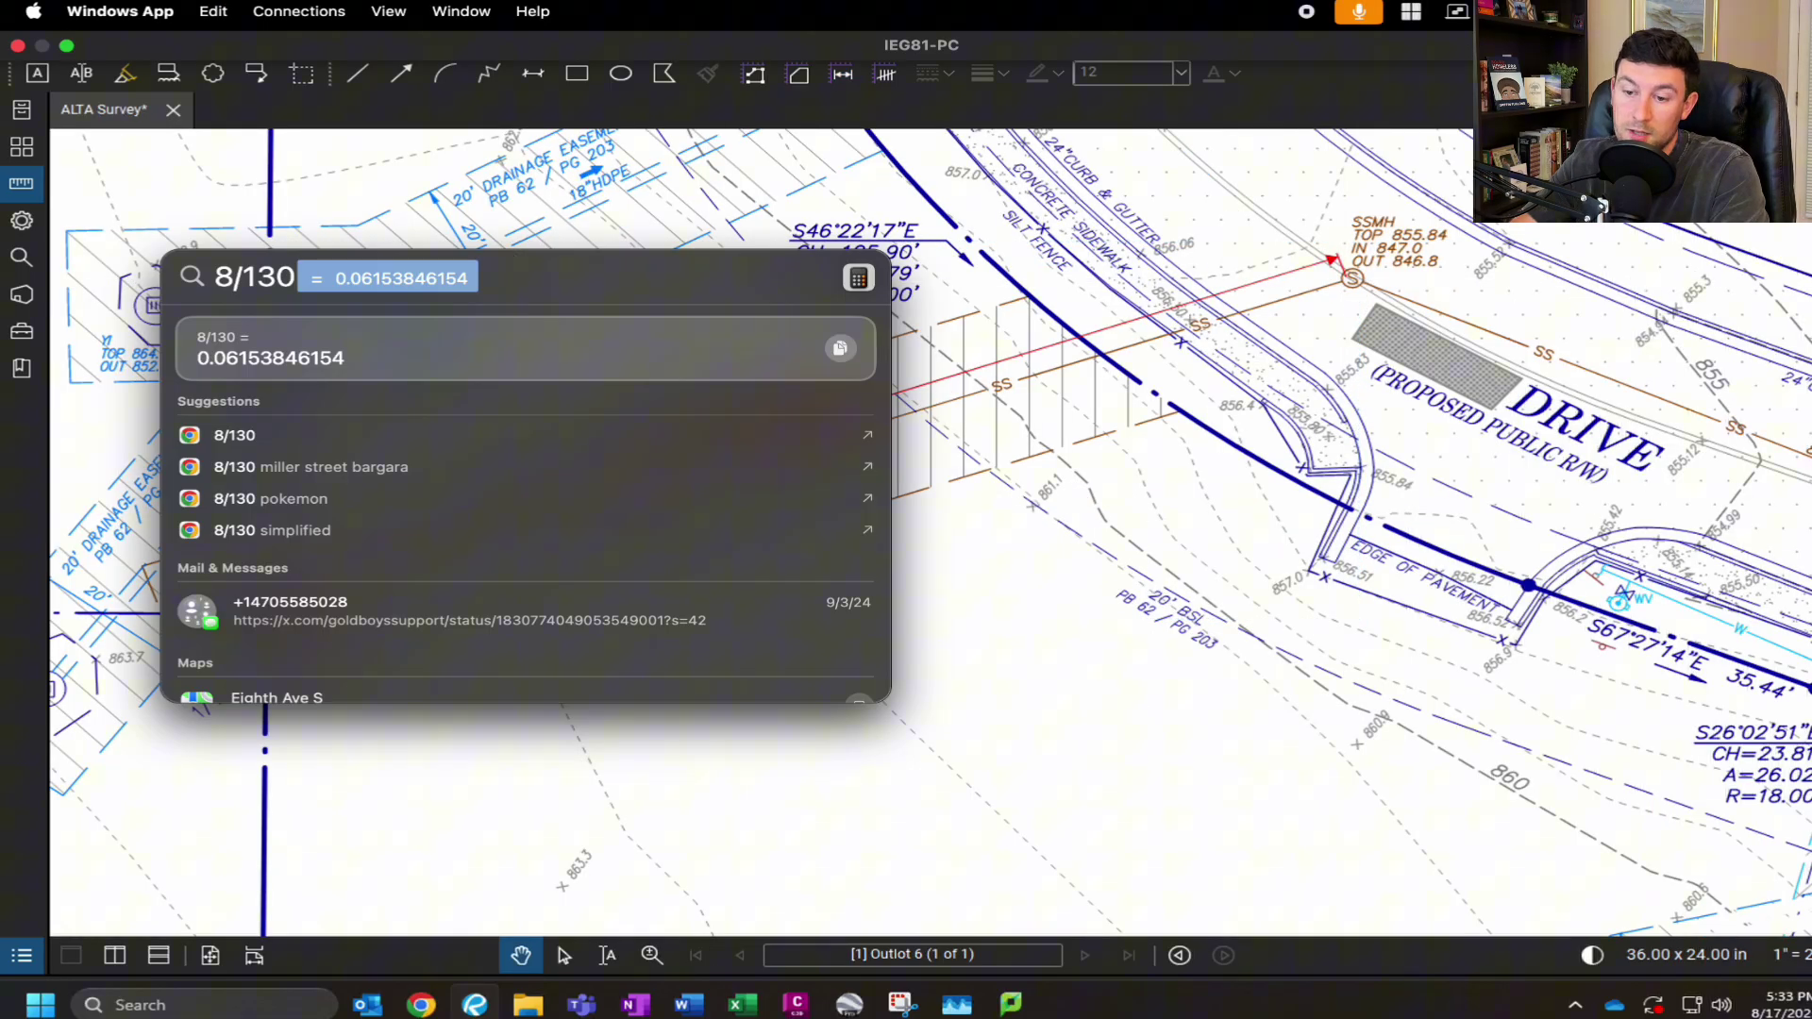
pyautogui.press('Escape')
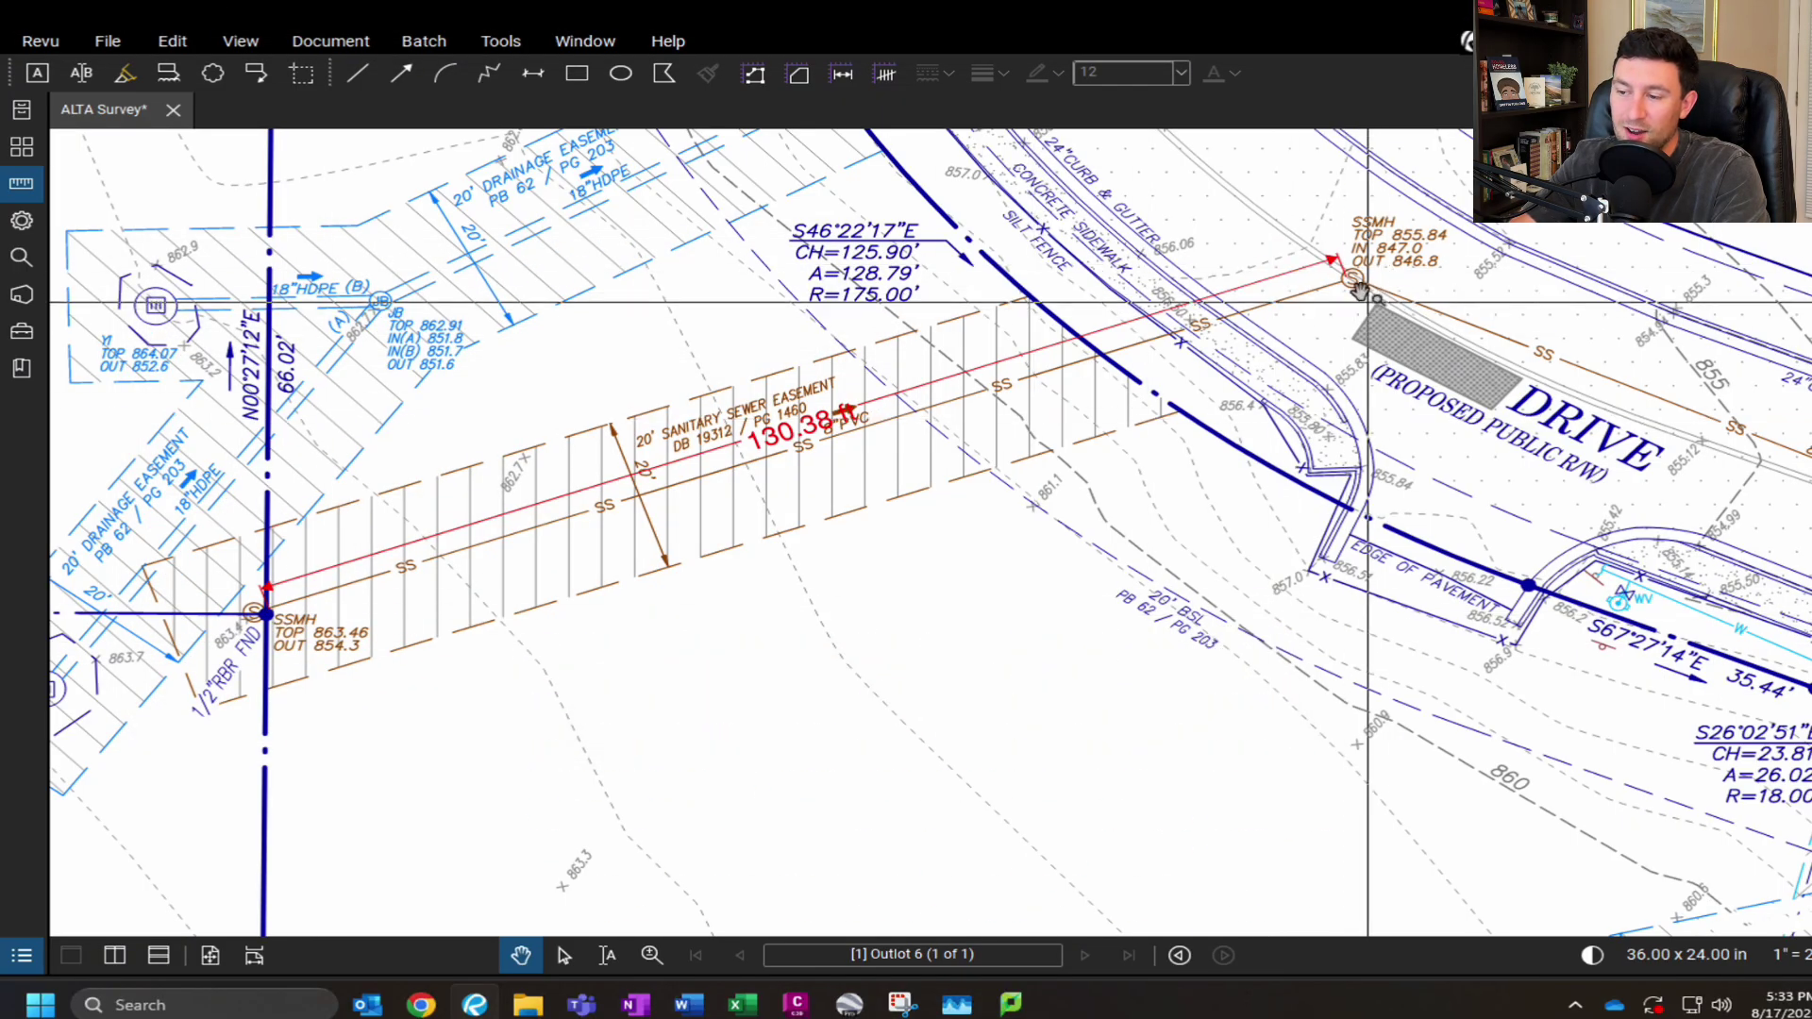
pyautogui.scroll(-5, 710, 487)
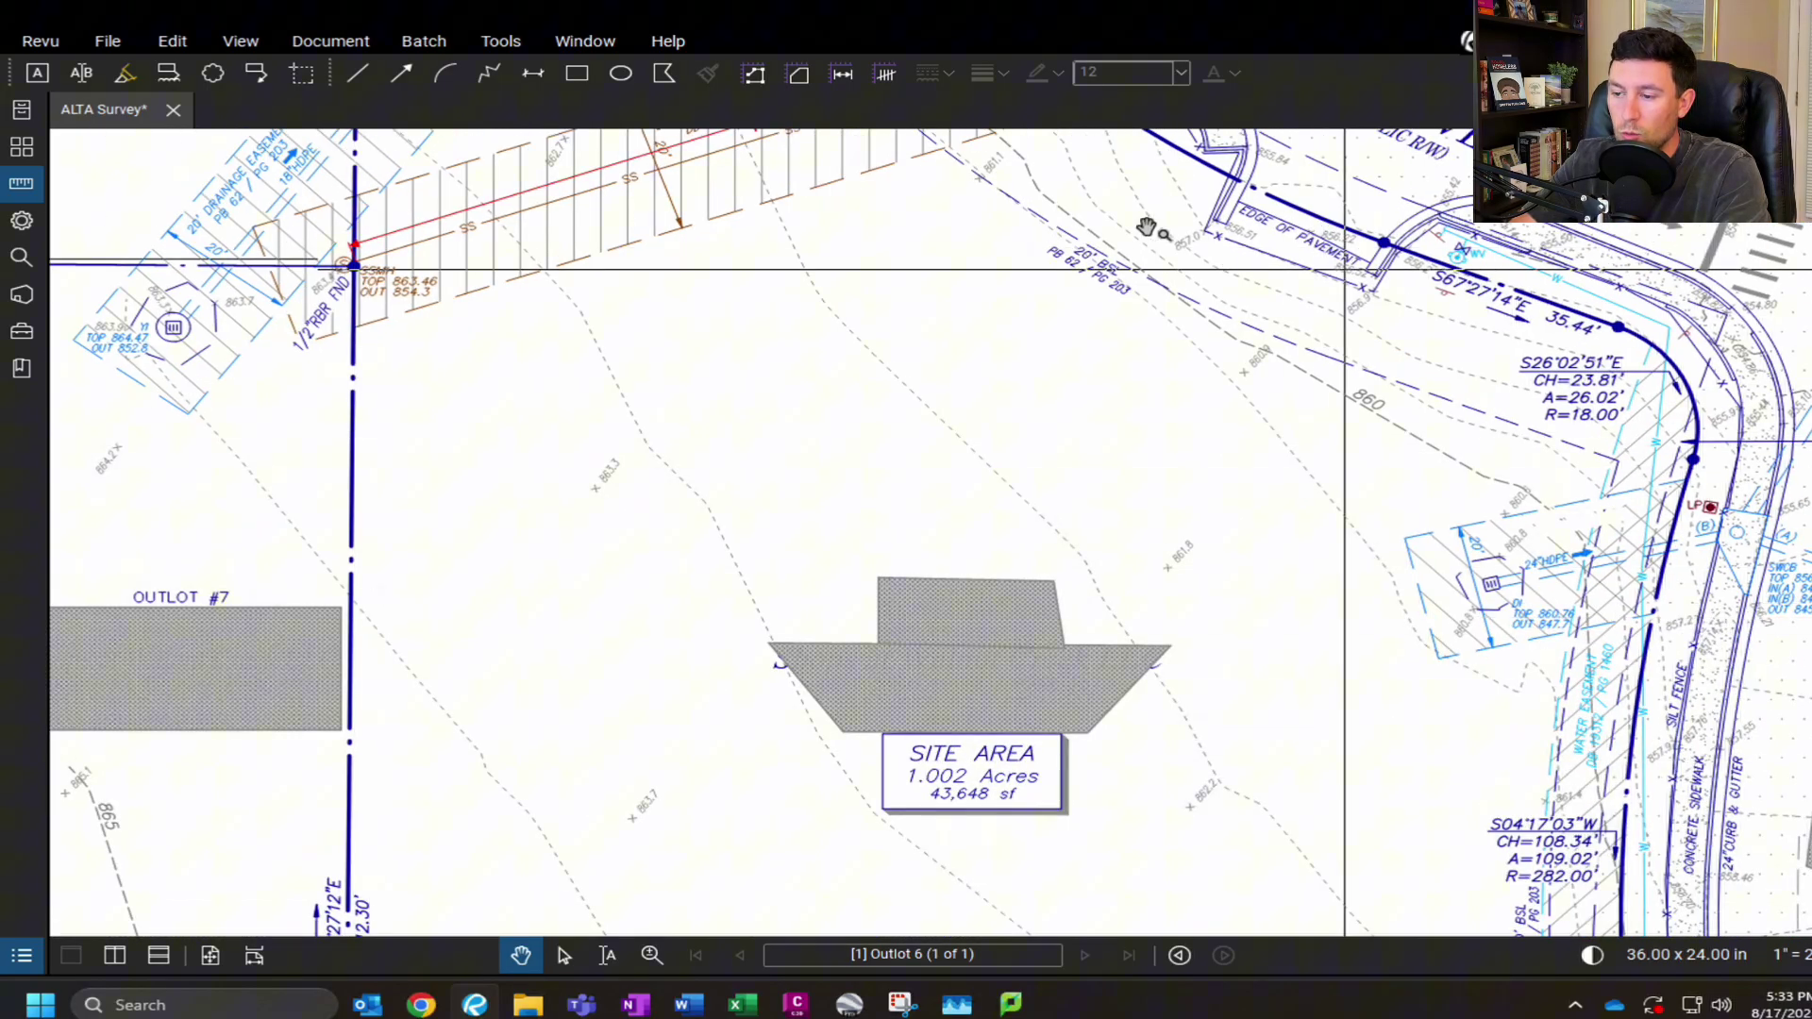
pyautogui.scroll(-1, 1256, 458)
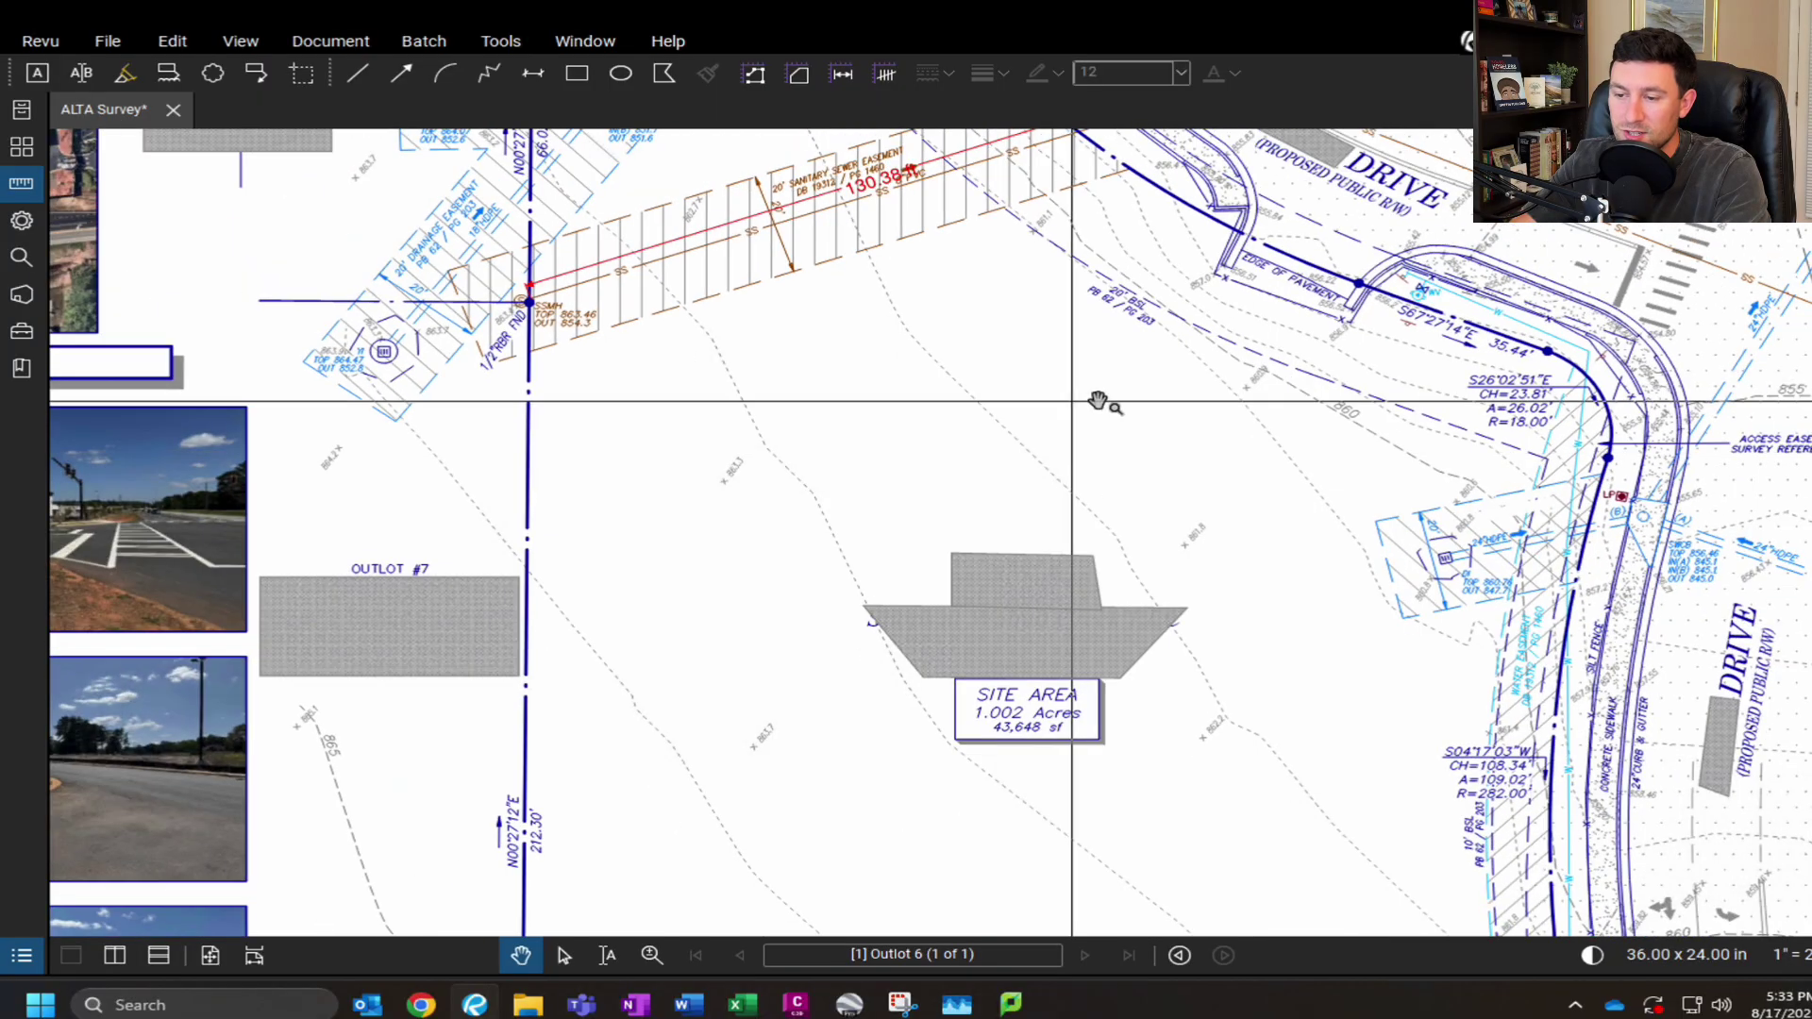
# - Follow the measured 130.38 ft sewer run toward the proposed public Drive
pyautogui.moveTo(1076, 401); pyautogui.dragTo(1041, 569)
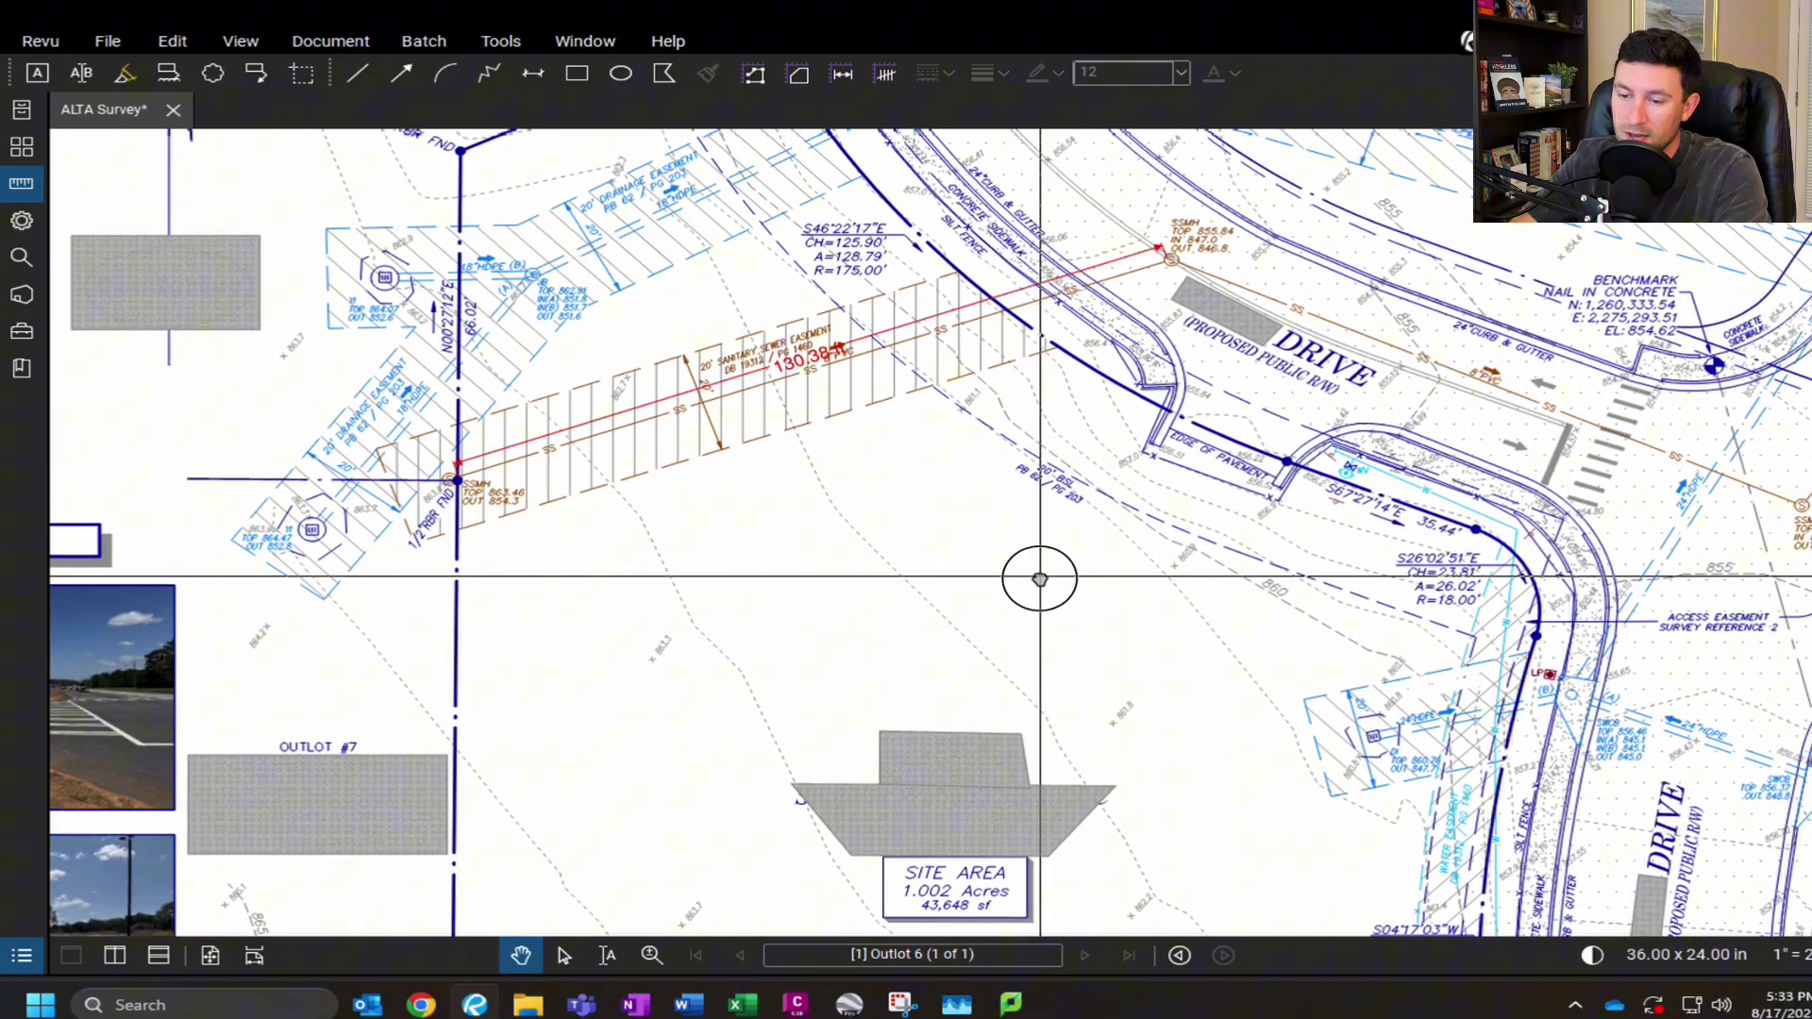
pyautogui.moveTo(961, 513); pyautogui.dragTo(952, 583)
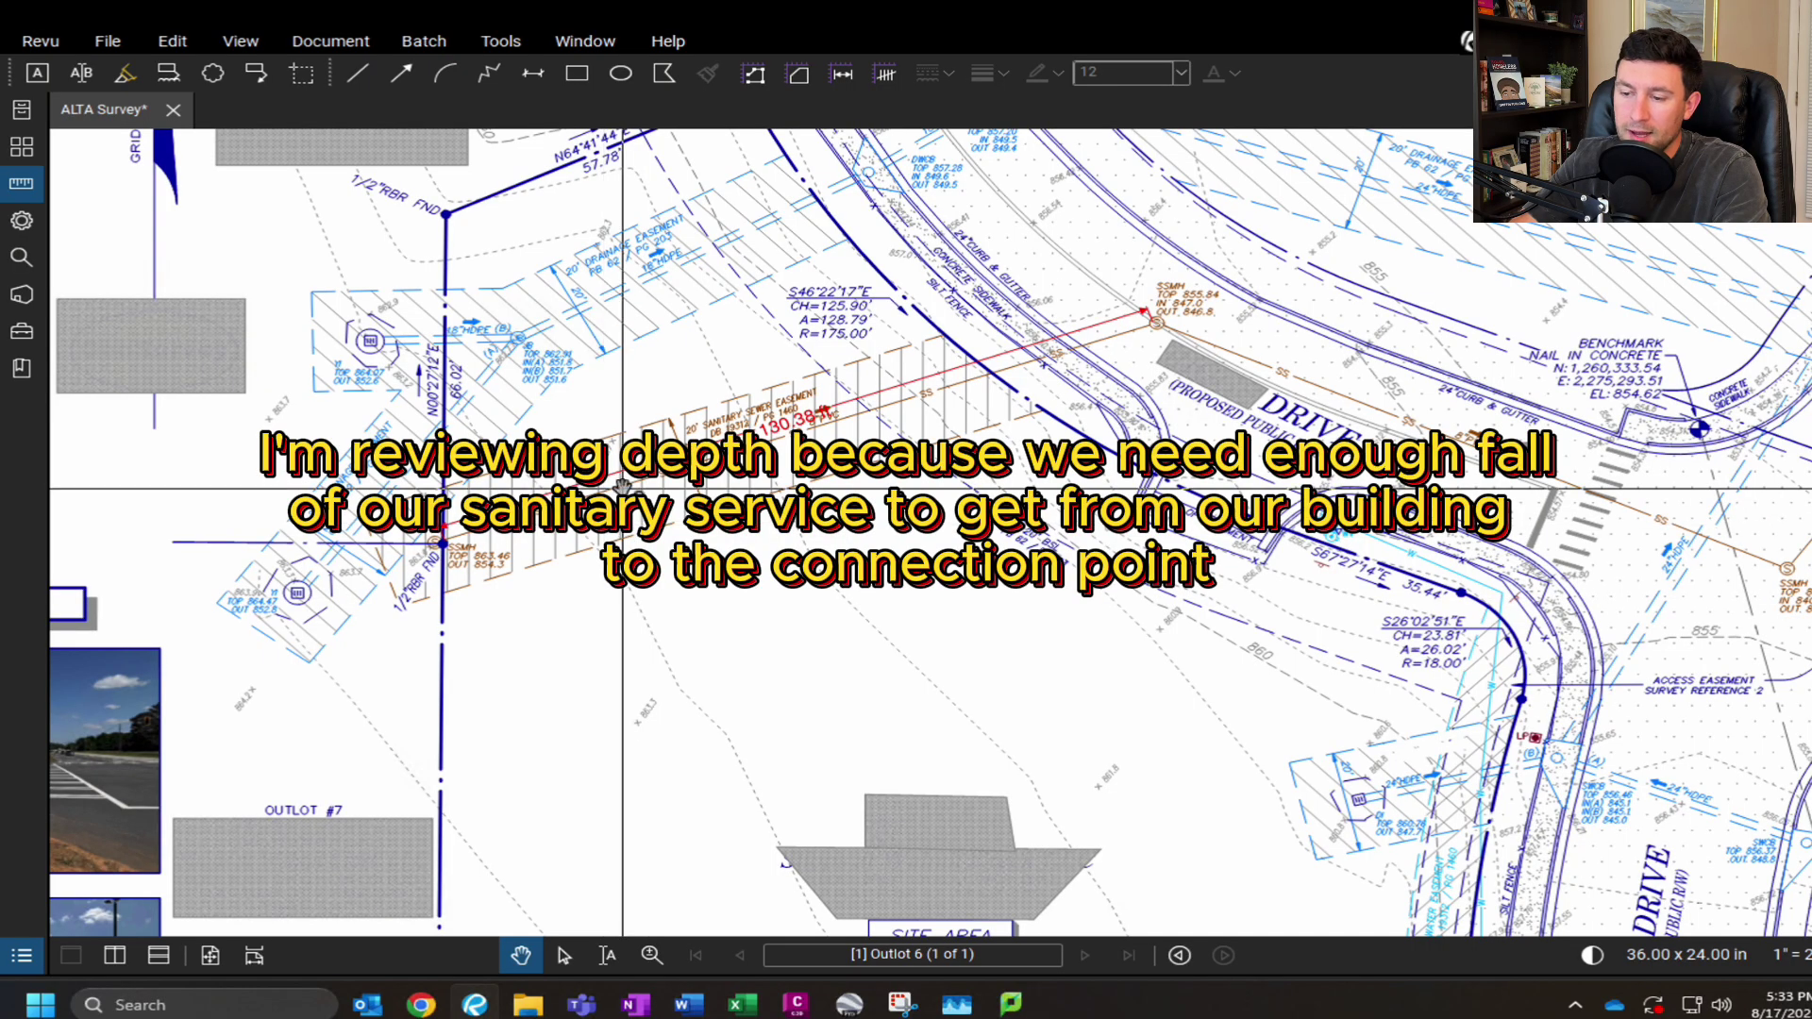
pyautogui.scroll(-3, 922, 444)
pyautogui.moveTo(922, 445)
pyautogui.mouseDown()
pyautogui.moveTo(696, 473)
pyautogui.moveTo(847, 520)
pyautogui.moveTo(805, 667)
pyautogui.moveTo(710, 486)
pyautogui.mouseUp()
pyautogui.scroll(1, 805, 668)
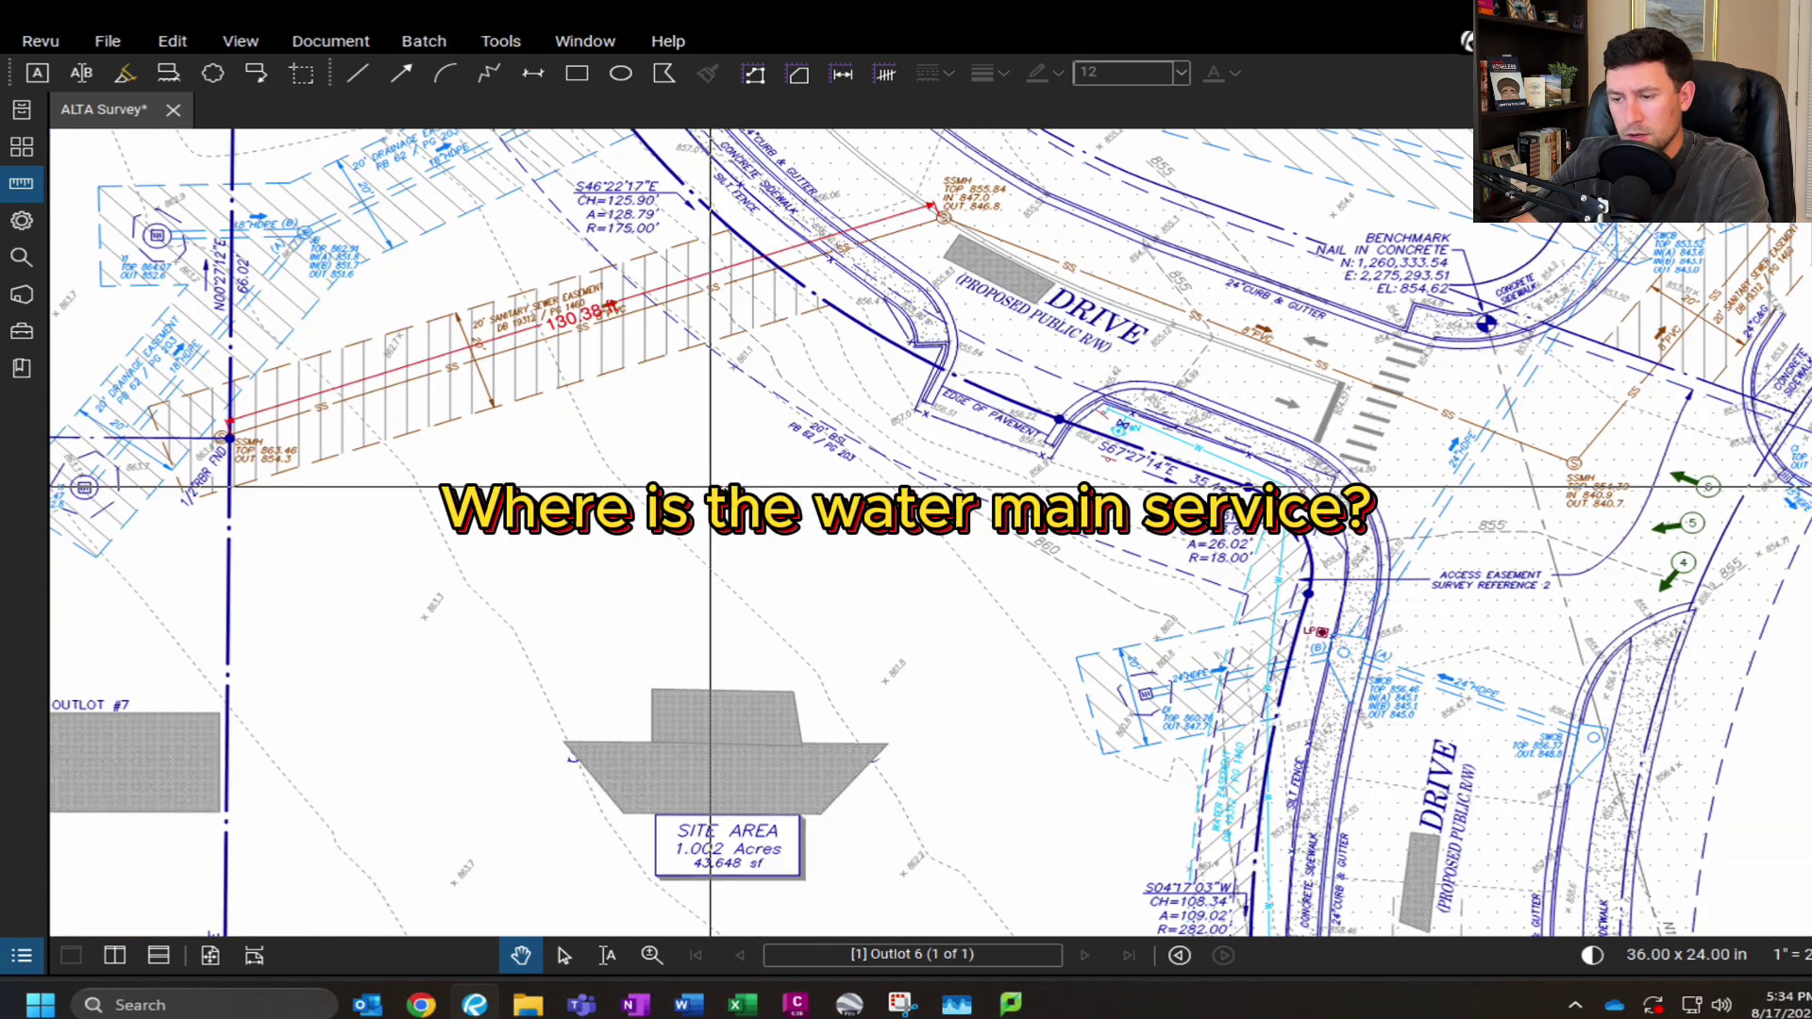
# - Move south to the road frontage and zoom in on the water line crossing the easement
pyautogui.moveTo(869, 550)
pyautogui.mouseDown()
pyautogui.moveTo(742, 449)
pyautogui.moveTo(837, 239)
pyautogui.mouseUp()
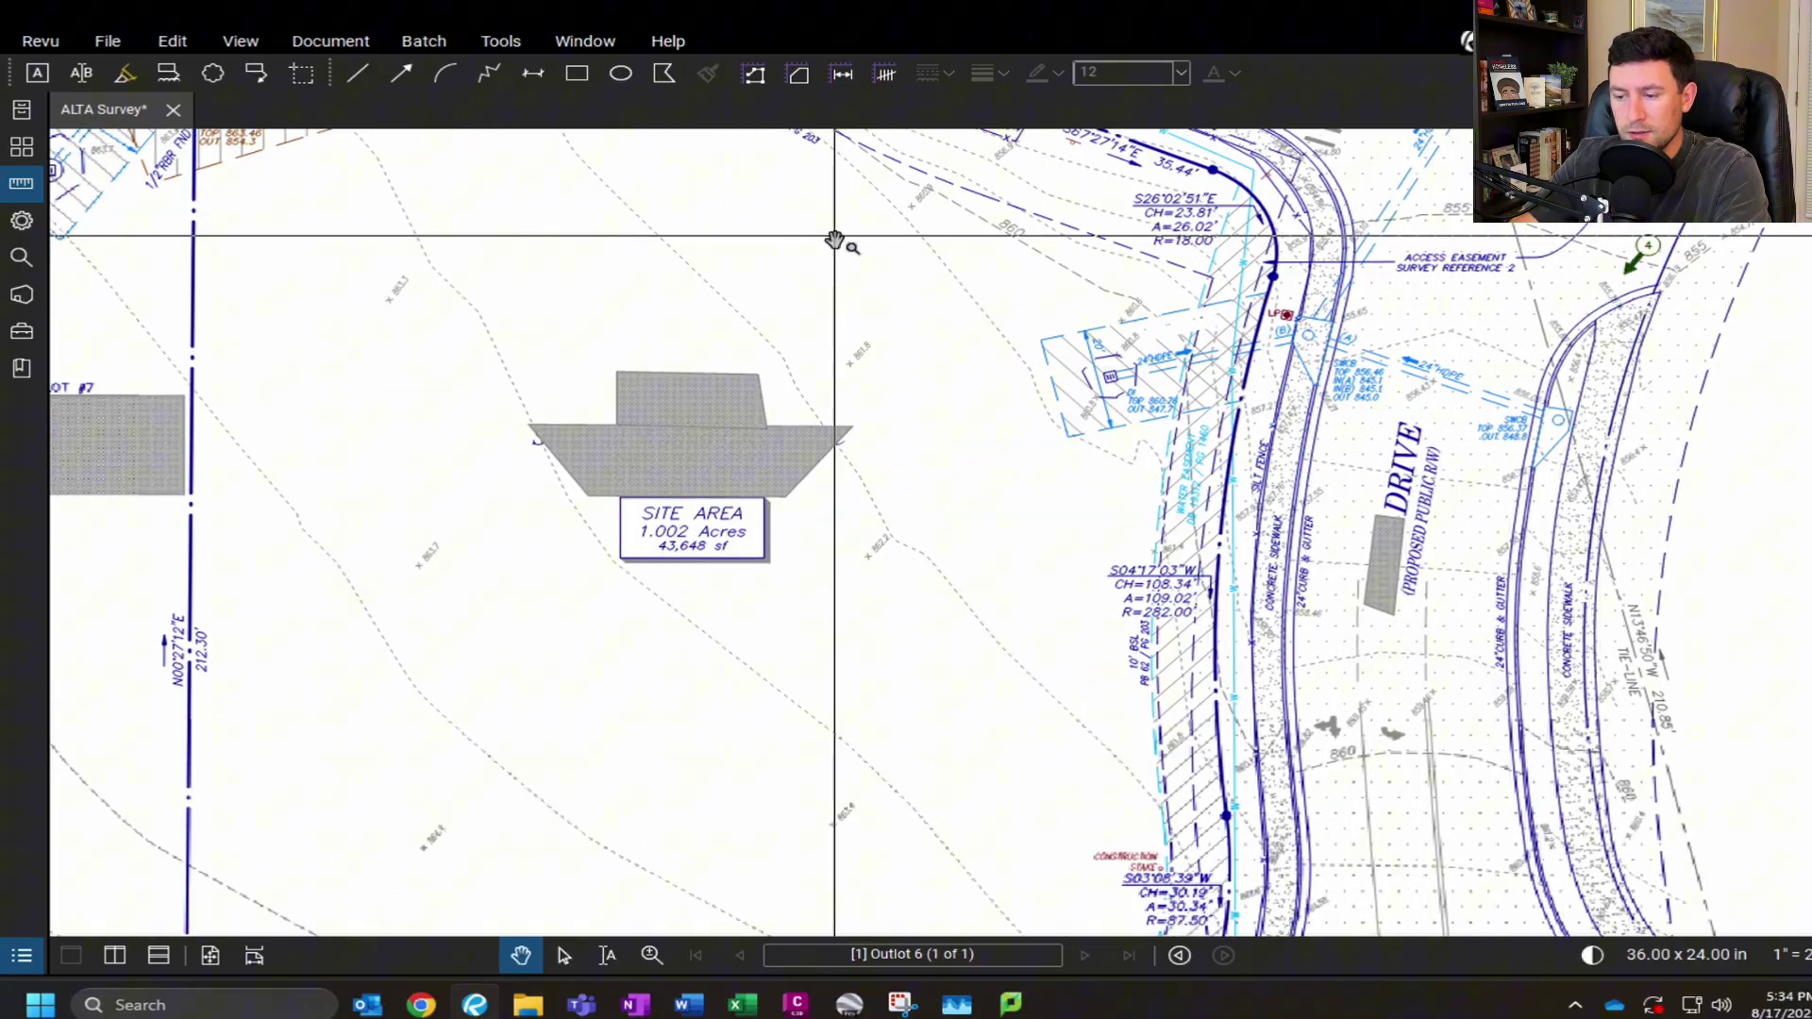
pyautogui.moveTo(869, 623); pyautogui.dragTo(882, 371)
pyautogui.moveTo(830, 569)
pyautogui.mouseDown()
pyautogui.moveTo(829, 506)
pyautogui.moveTo(881, 447)
pyautogui.mouseUp()
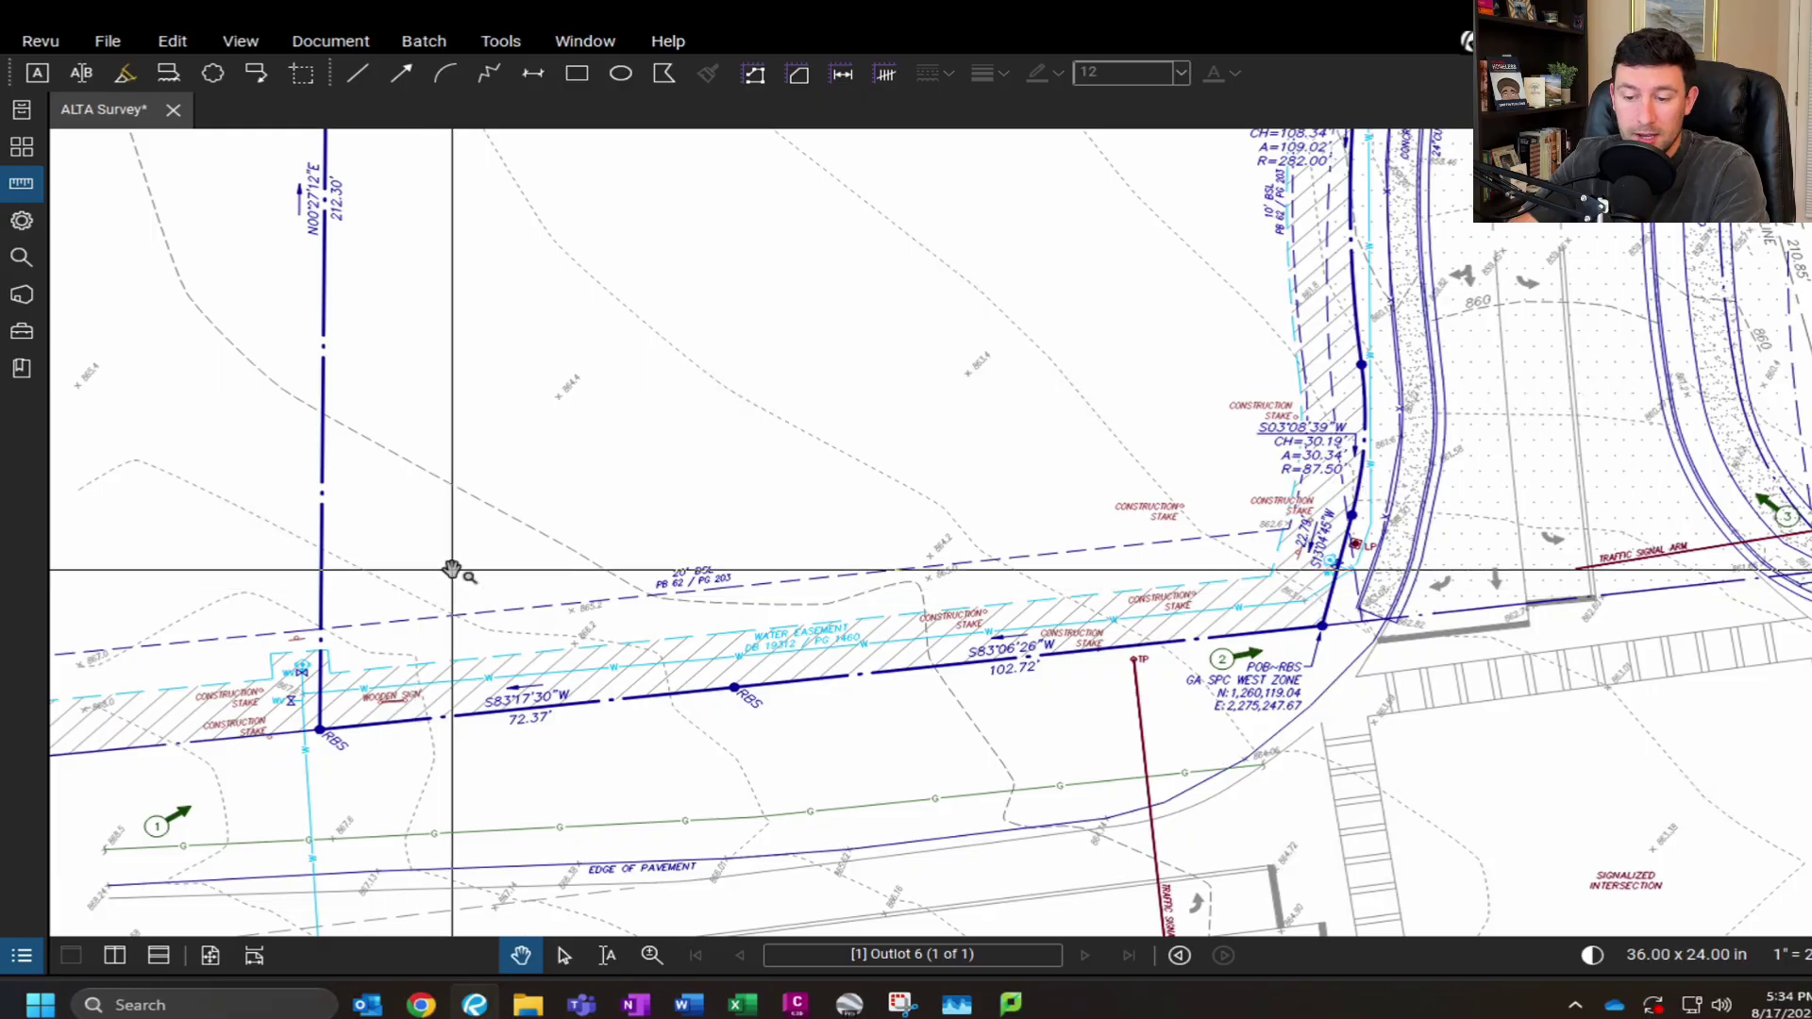
pyautogui.moveTo(451, 569)
pyautogui.mouseDown(button='middle')
pyautogui.moveTo(615, 371)
pyautogui.moveTo(478, 472)
pyautogui.mouseUp(button='middle')
pyautogui.scroll(3, 546, 481)
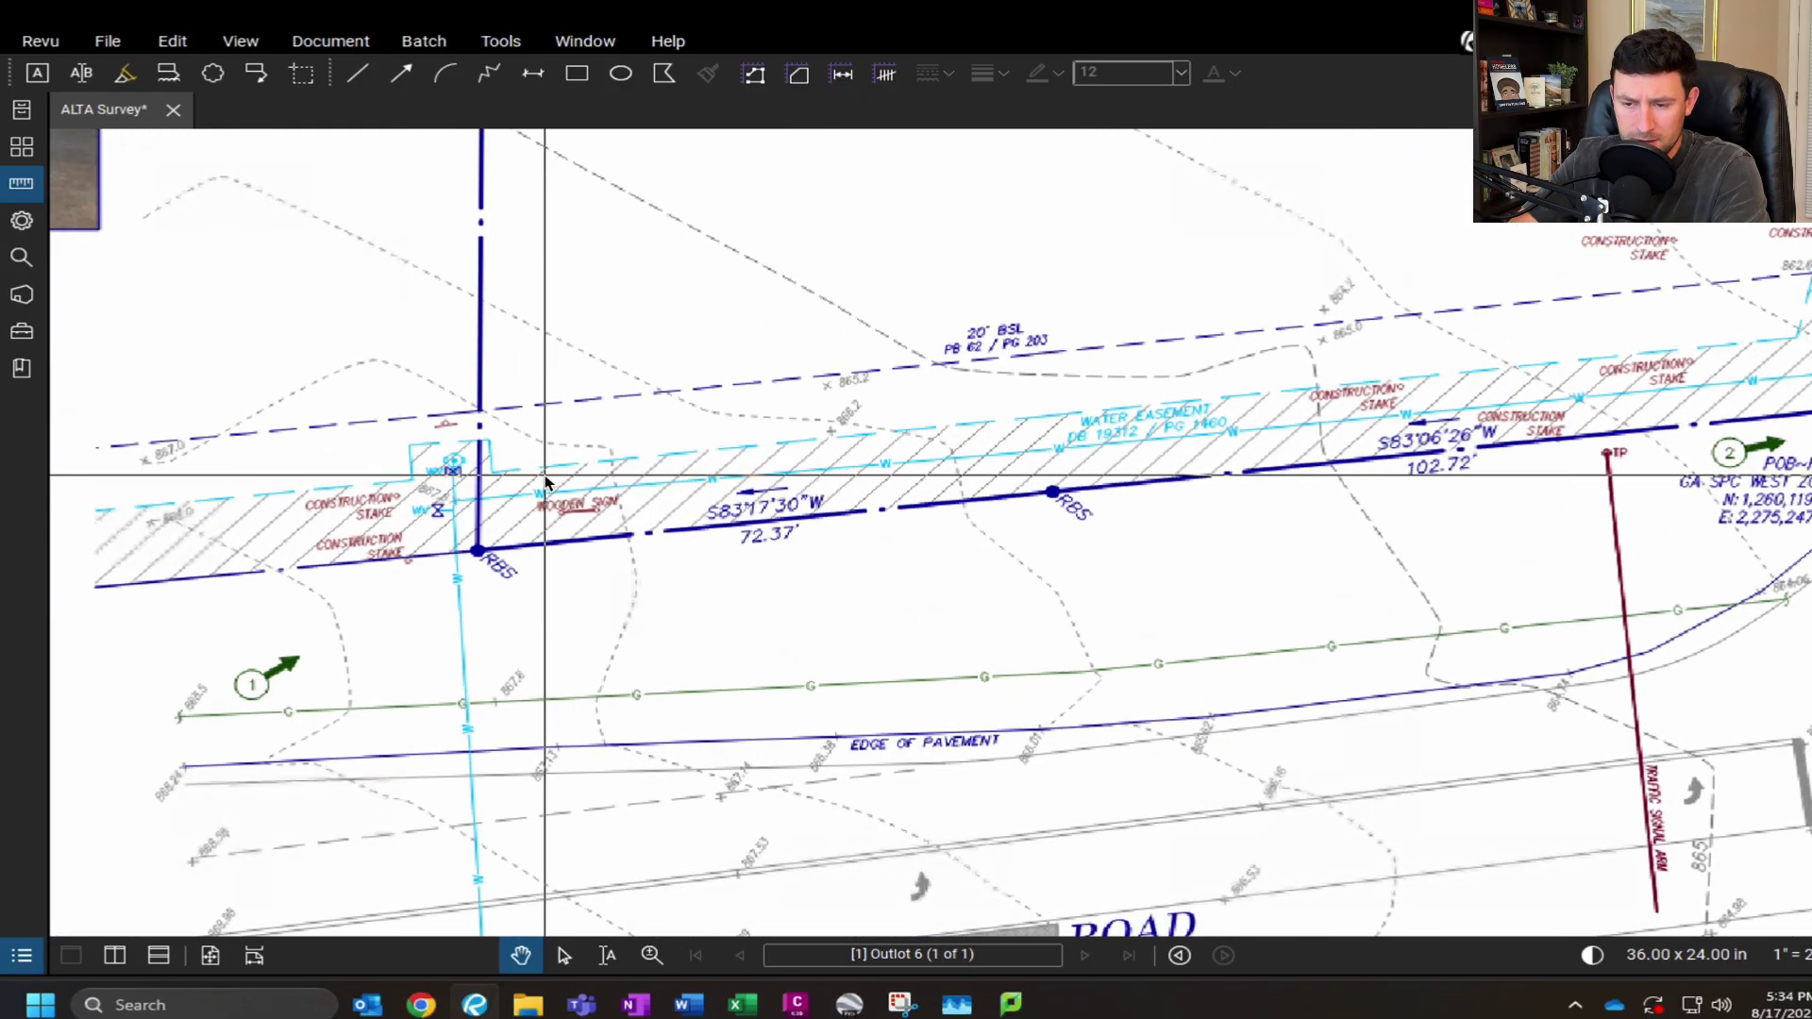
pyautogui.scroll(1, 545, 481)
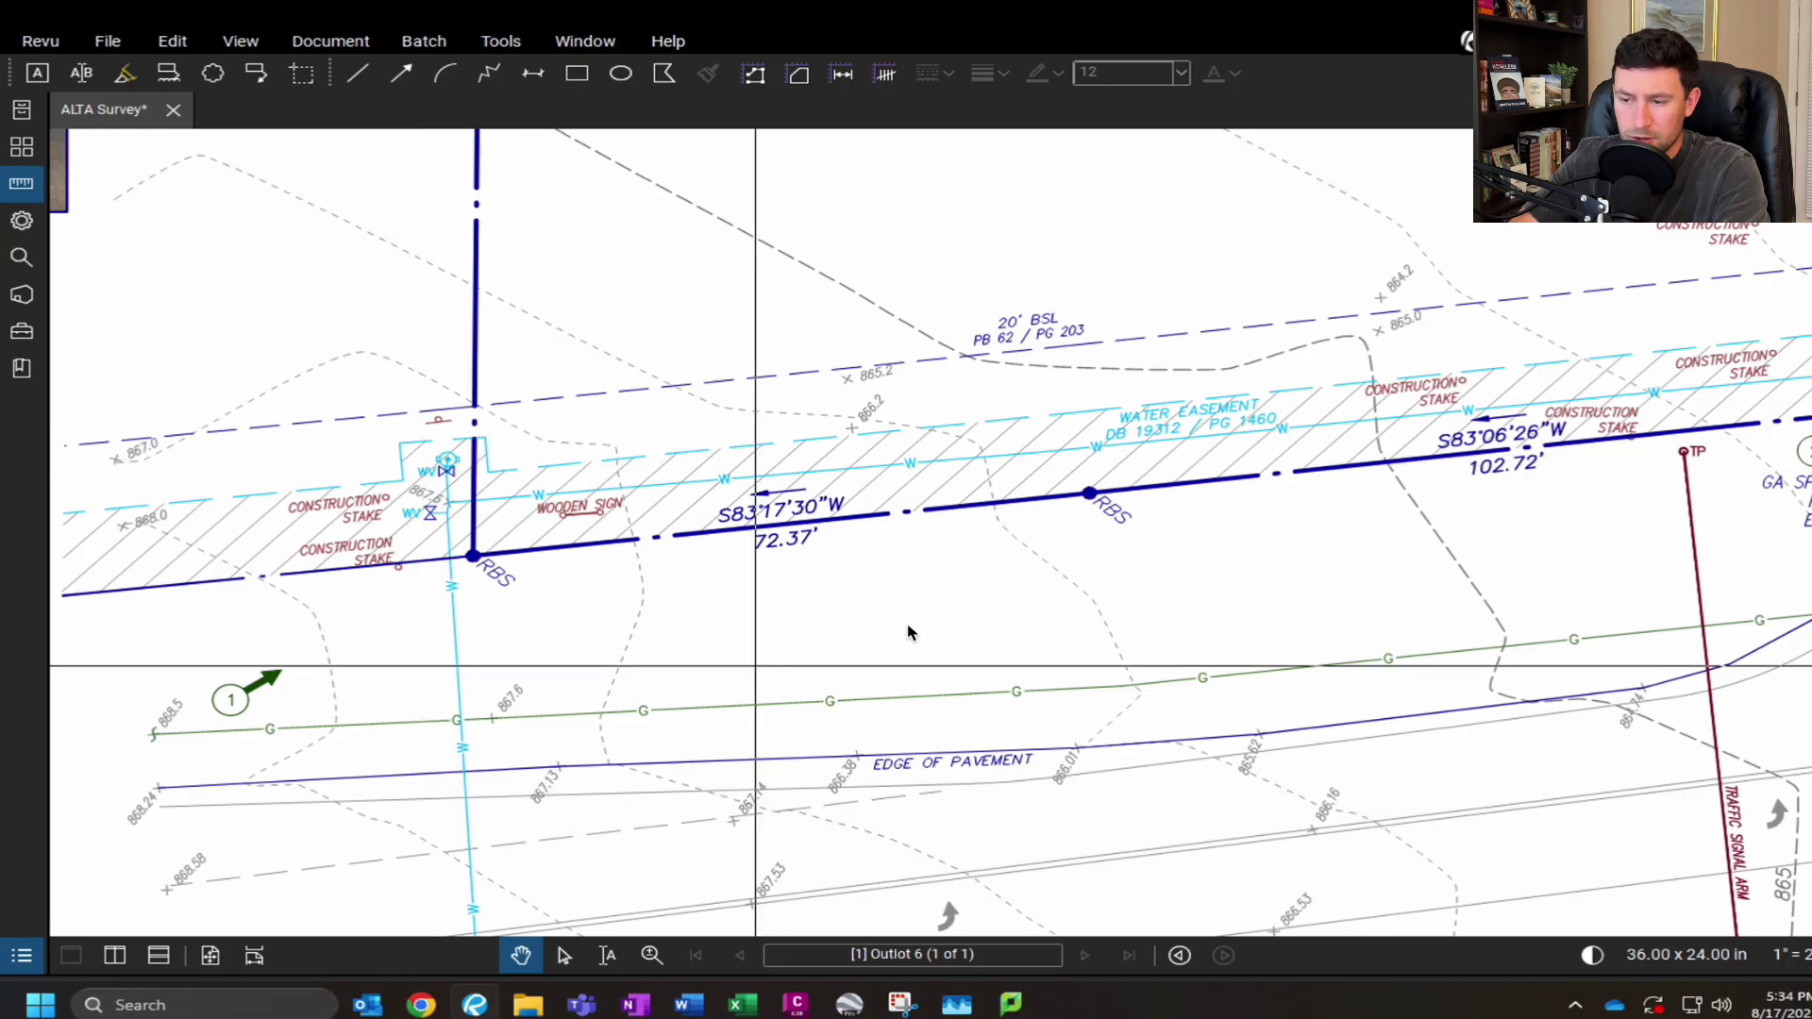
pyautogui.moveTo(696, 660)
pyautogui.mouseDown(button='middle')
pyautogui.moveTo(938, 619)
pyautogui.moveTo(643, 739)
pyautogui.moveTo(1123, 646)
pyautogui.moveTo(716, 780)
pyautogui.mouseUp(button='middle')
# - Look east along the road, then return to the drive curve and sewer manhole
pyautogui.moveTo(950, 420)
pyautogui.mouseDown(button='middle')
pyautogui.moveTo(727, 570)
pyautogui.moveTo(679, 696)
pyautogui.mouseUp(button='middle')
pyautogui.scroll(3, 752, 371)
pyautogui.moveTo(752, 371); pyautogui.dragTo(708, 624, button='middle')
pyautogui.scroll(3, 599, 599)
pyautogui.moveTo(598, 598)
pyautogui.mouseDown(button='middle')
pyautogui.moveTo(773, 691)
pyautogui.moveTo(775, 738)
pyautogui.mouseUp(button='middle')
# - Review the site area block, road intersection benchmark and property description text
pyautogui.scroll(-5, 837, 687)
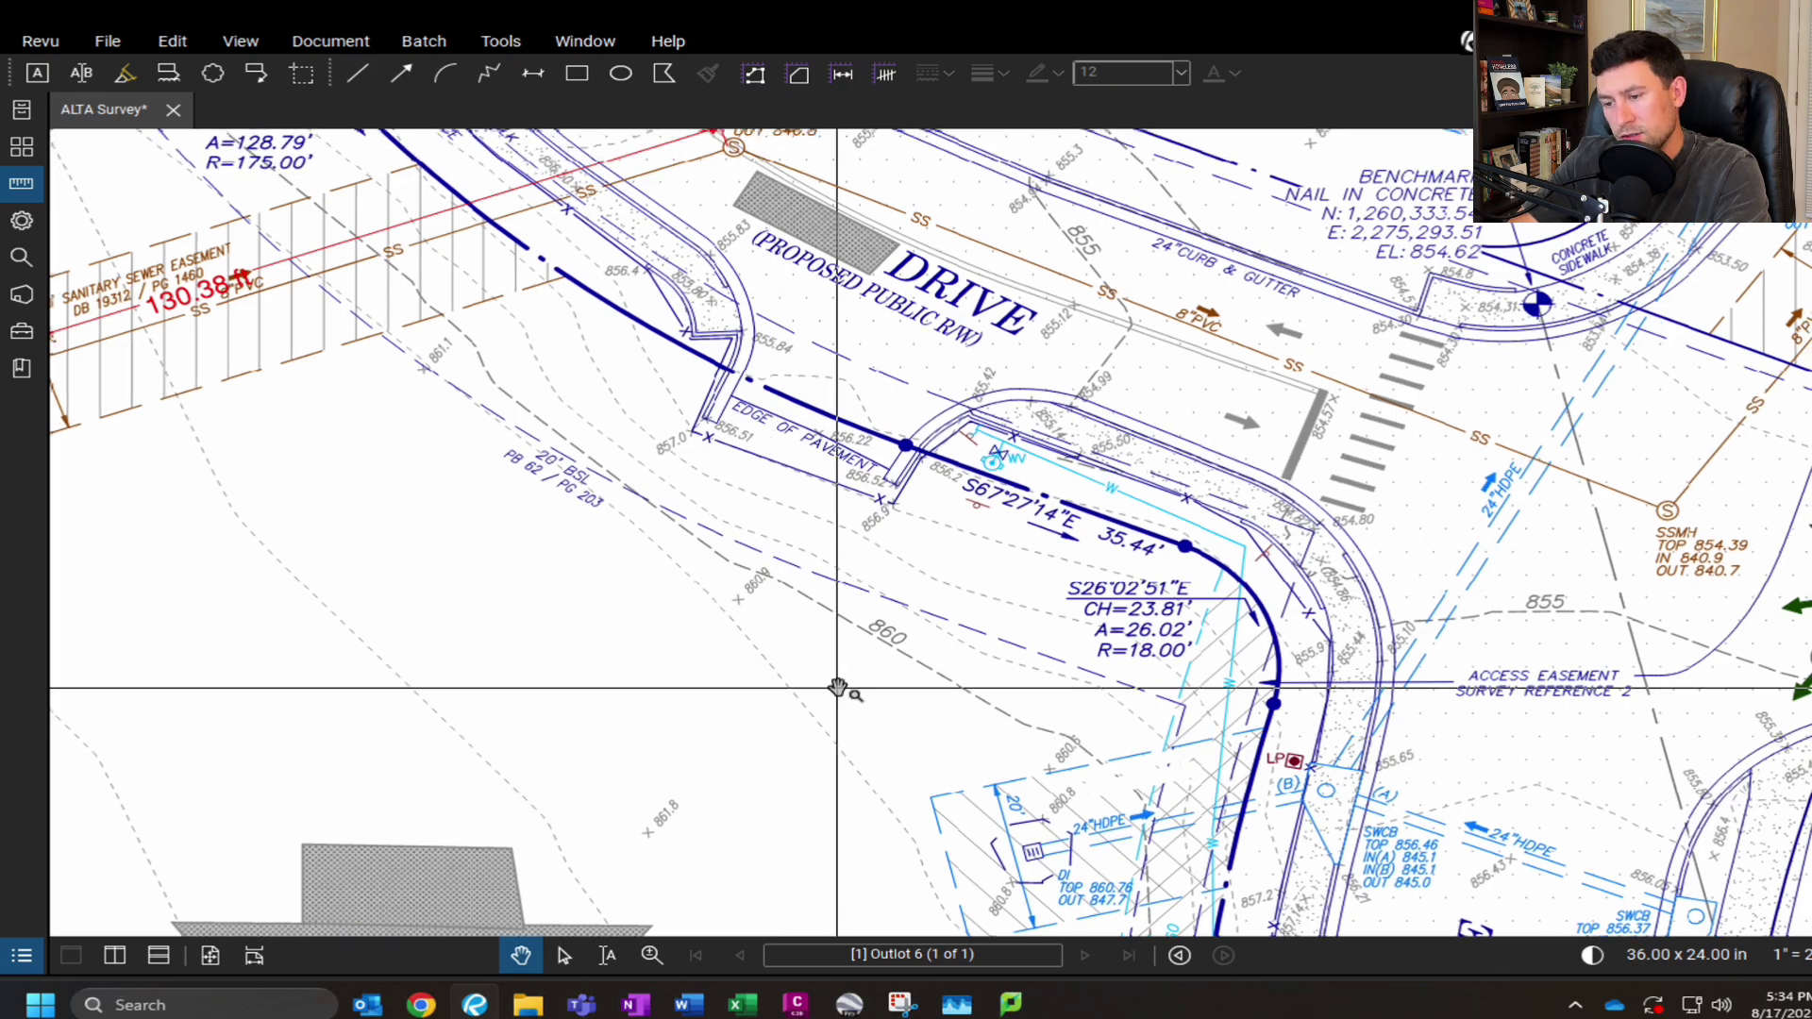
pyautogui.scroll(-3, 837, 687)
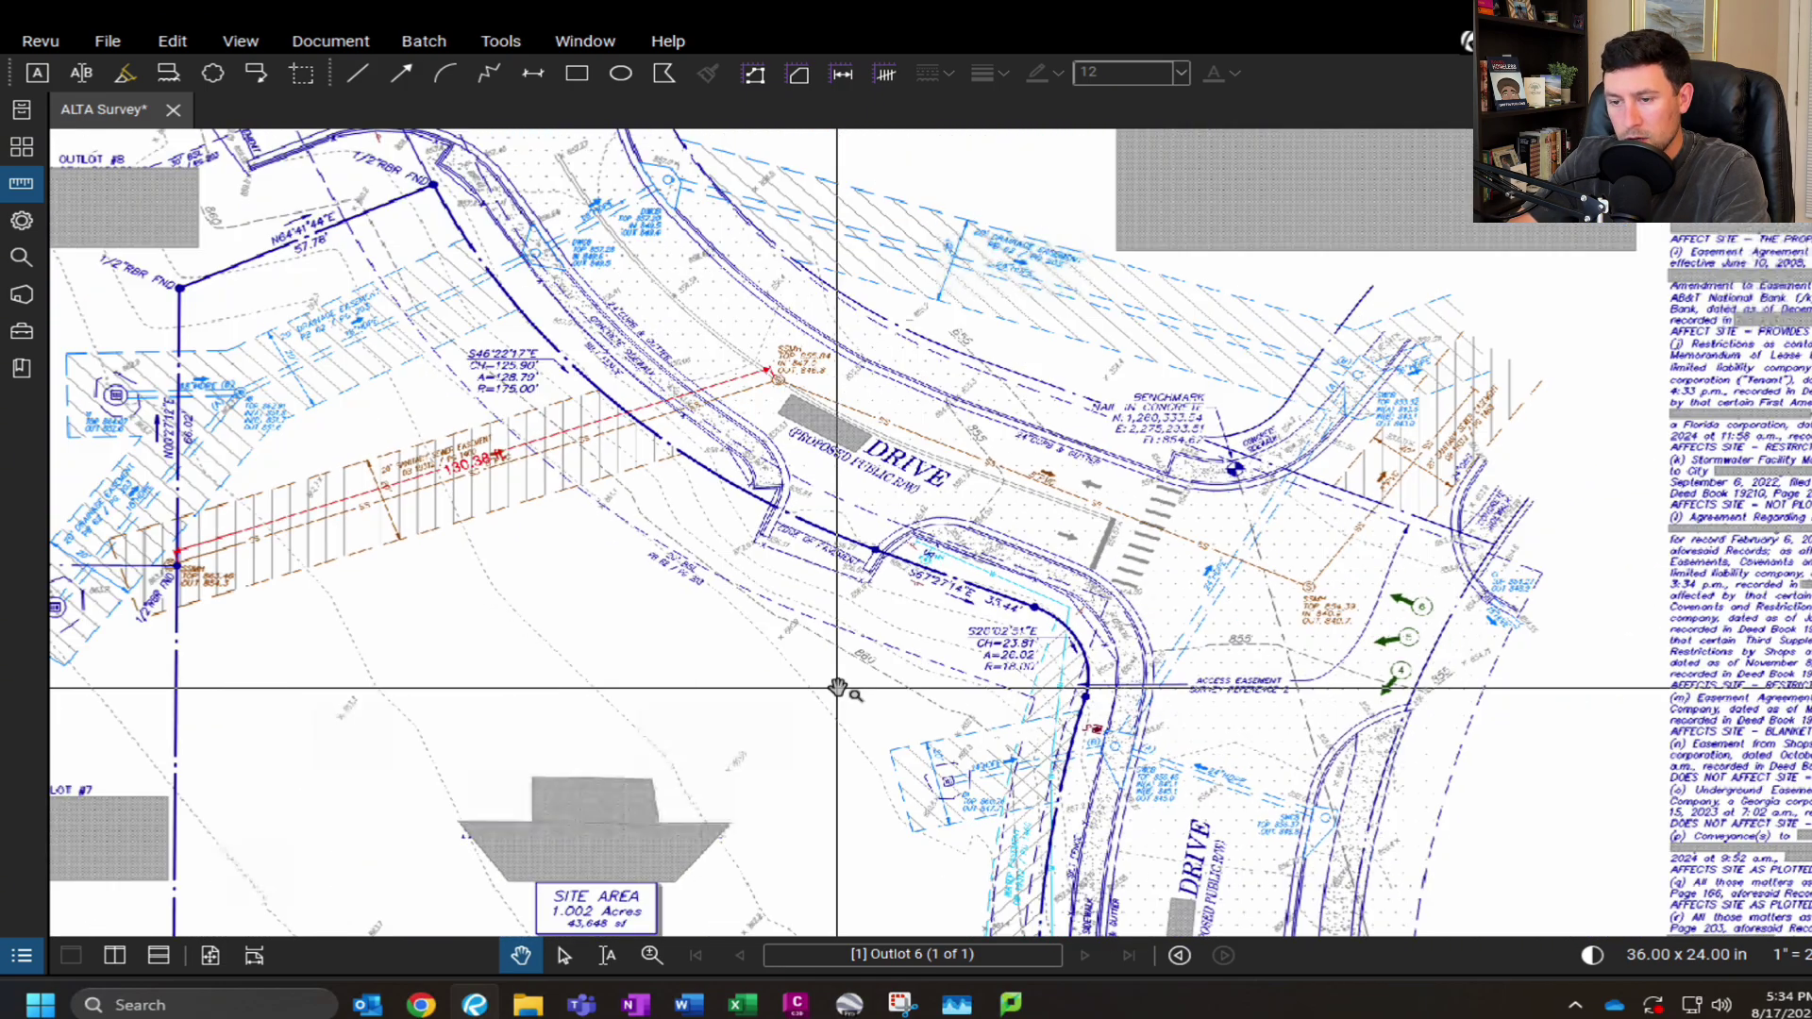
pyautogui.scroll(2, 963, 291)
pyautogui.moveTo(962, 291)
pyautogui.mouseDown(button='middle')
pyautogui.moveTo(758, 700)
pyautogui.moveTo(1047, 356)
pyautogui.mouseUp(button='middle')
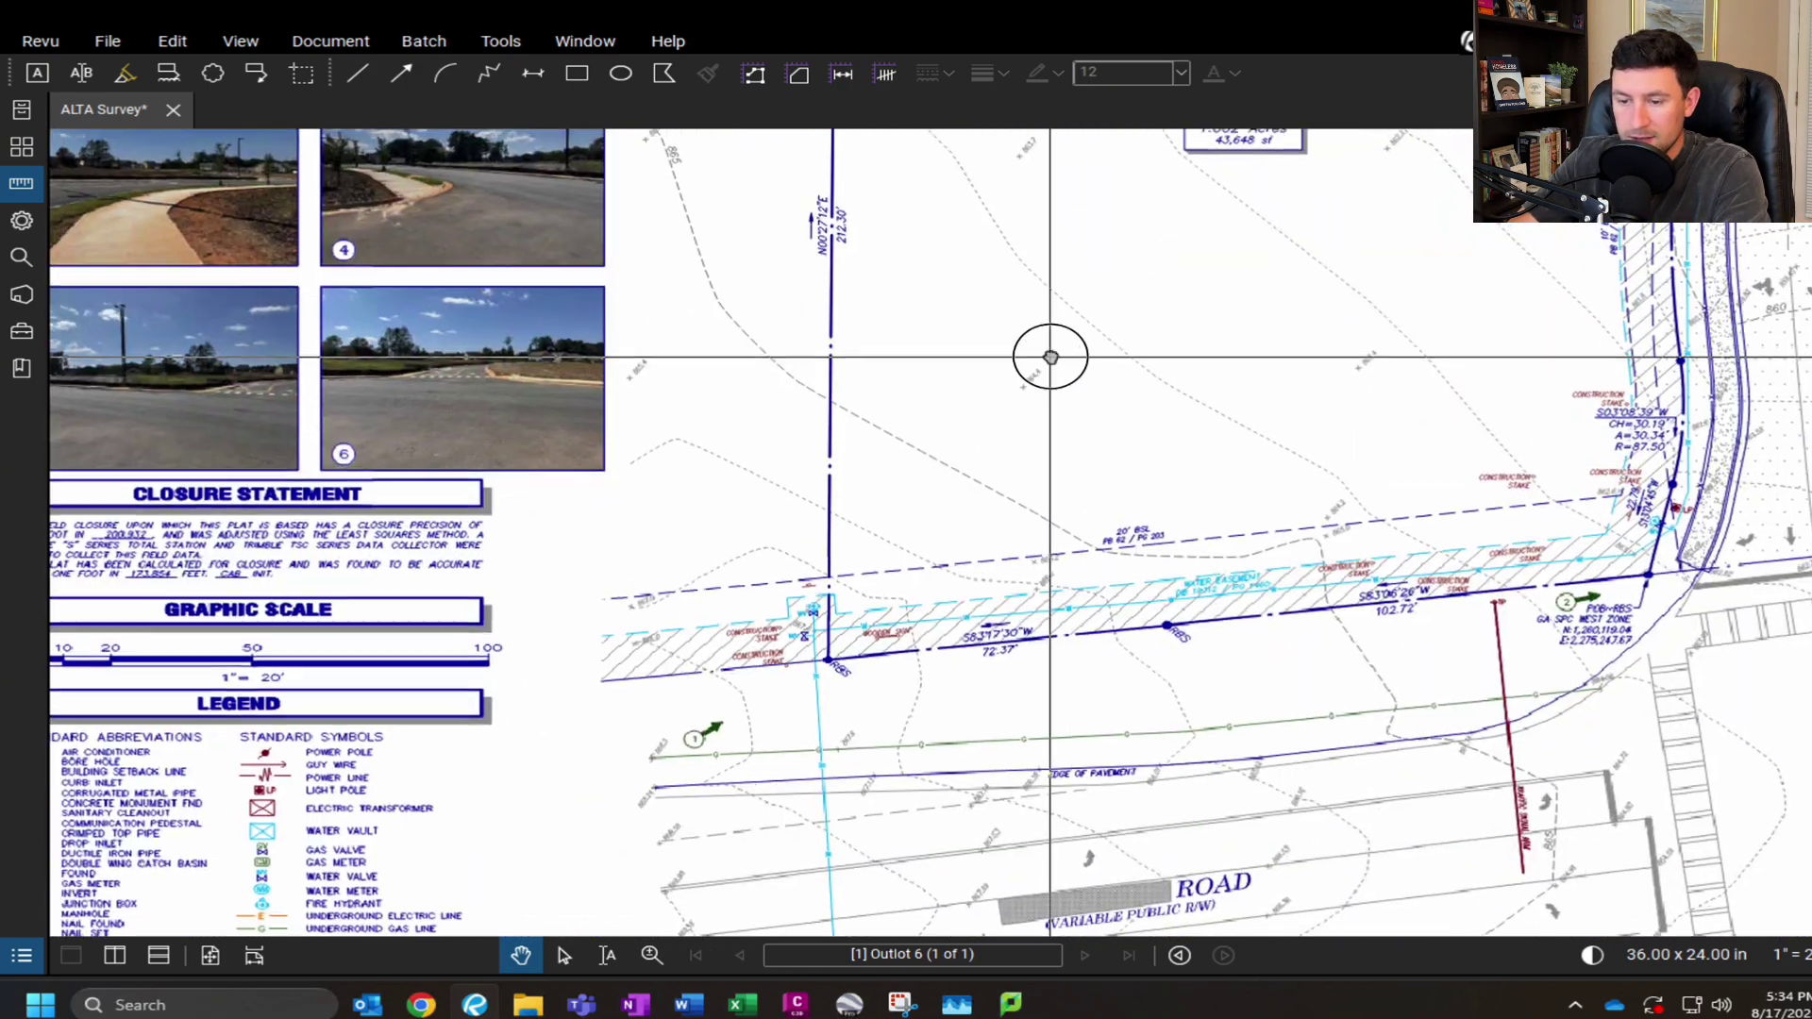
pyautogui.scroll(2, 950, 340)
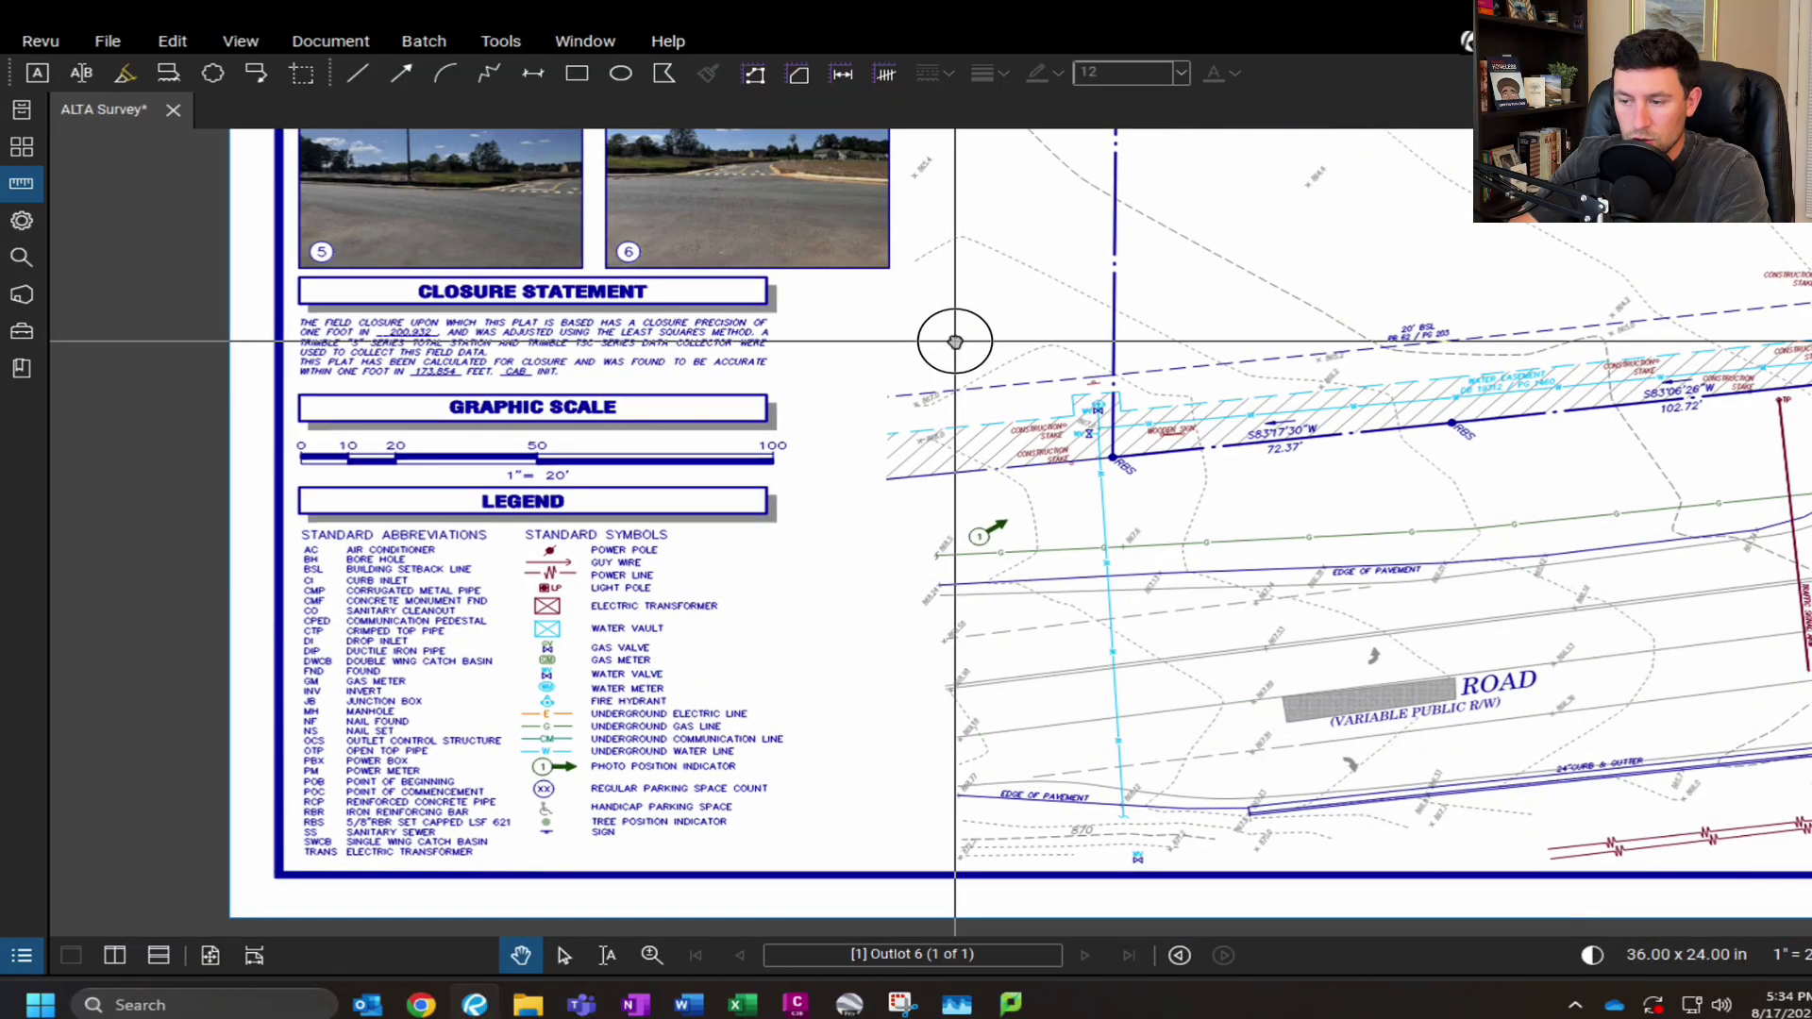
pyautogui.moveTo(955, 341); pyautogui.dragTo(557, 594, button='middle')
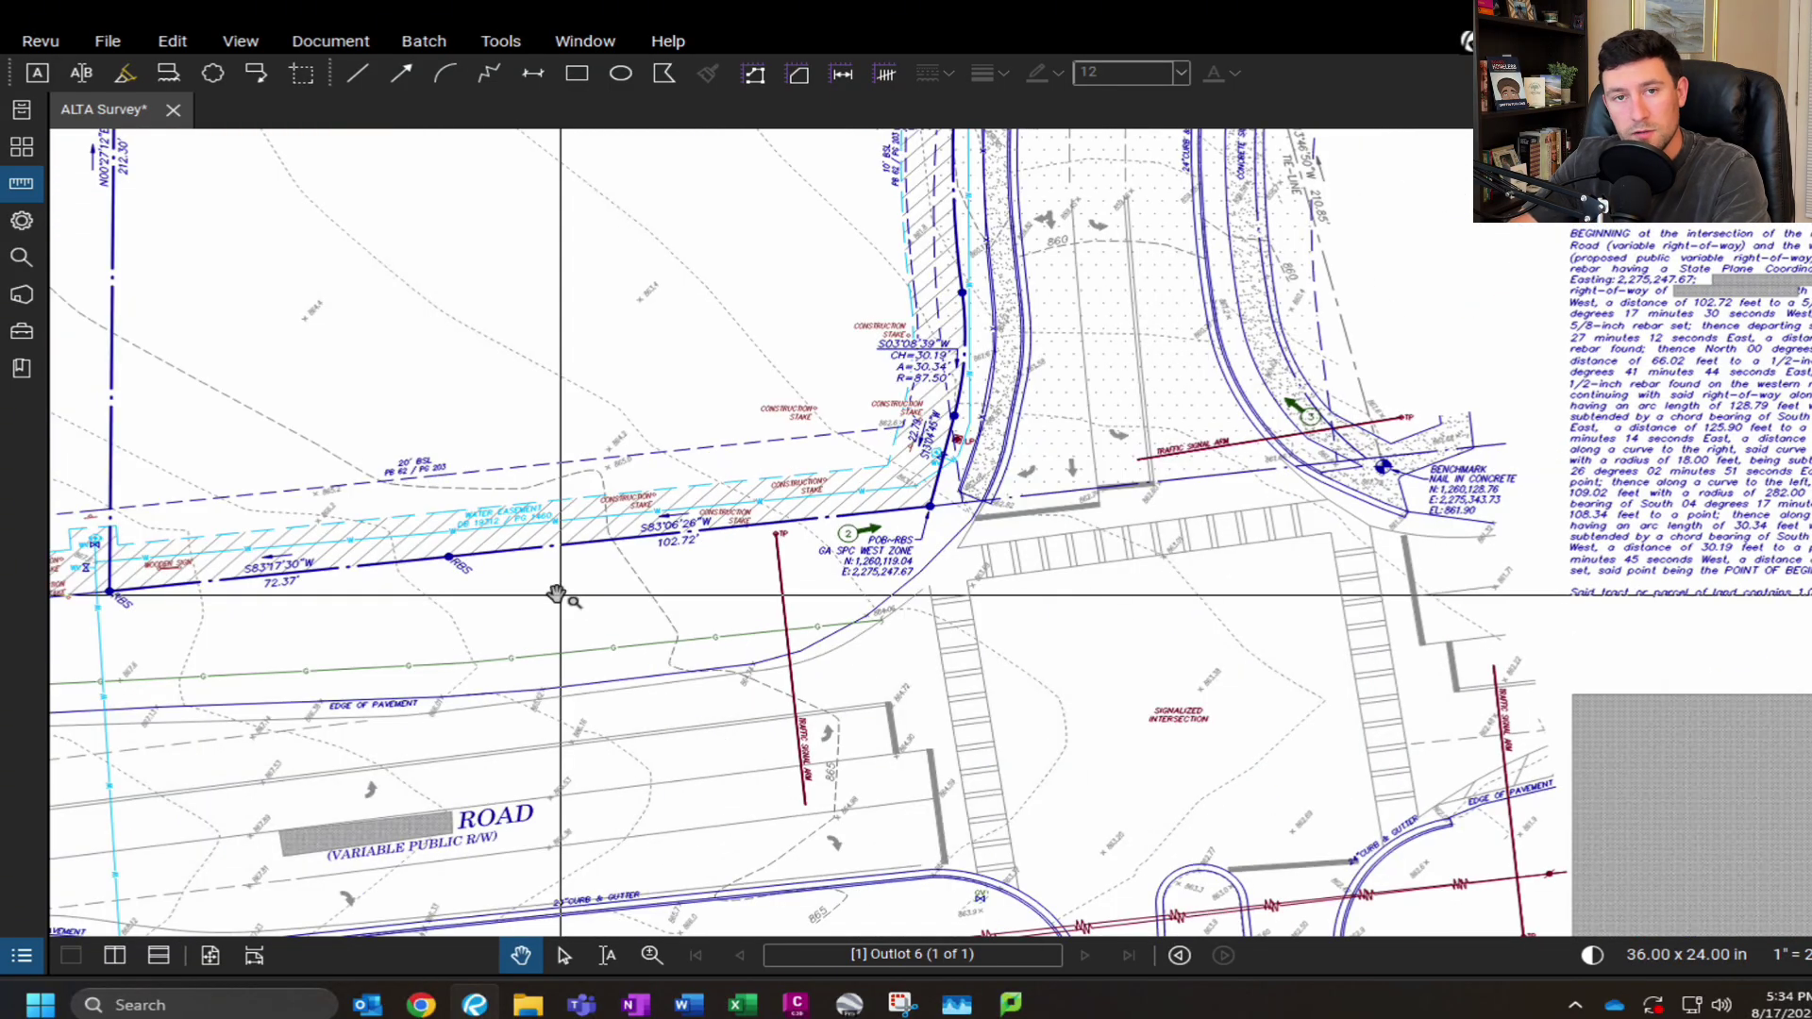
pyautogui.moveTo(1495, 617)
pyautogui.mouseDown(button='middle')
pyautogui.moveTo(993, 727)
pyautogui.moveTo(527, 672)
pyautogui.moveTo(954, 755)
pyautogui.mouseUp(button='middle')
# - Zoom in on the water valve at the drive curve, then zoom out to a site overview
pyautogui.moveTo(405, 519); pyautogui.dragTo(748, 506, button='middle')
pyautogui.scroll(5, 748, 505)
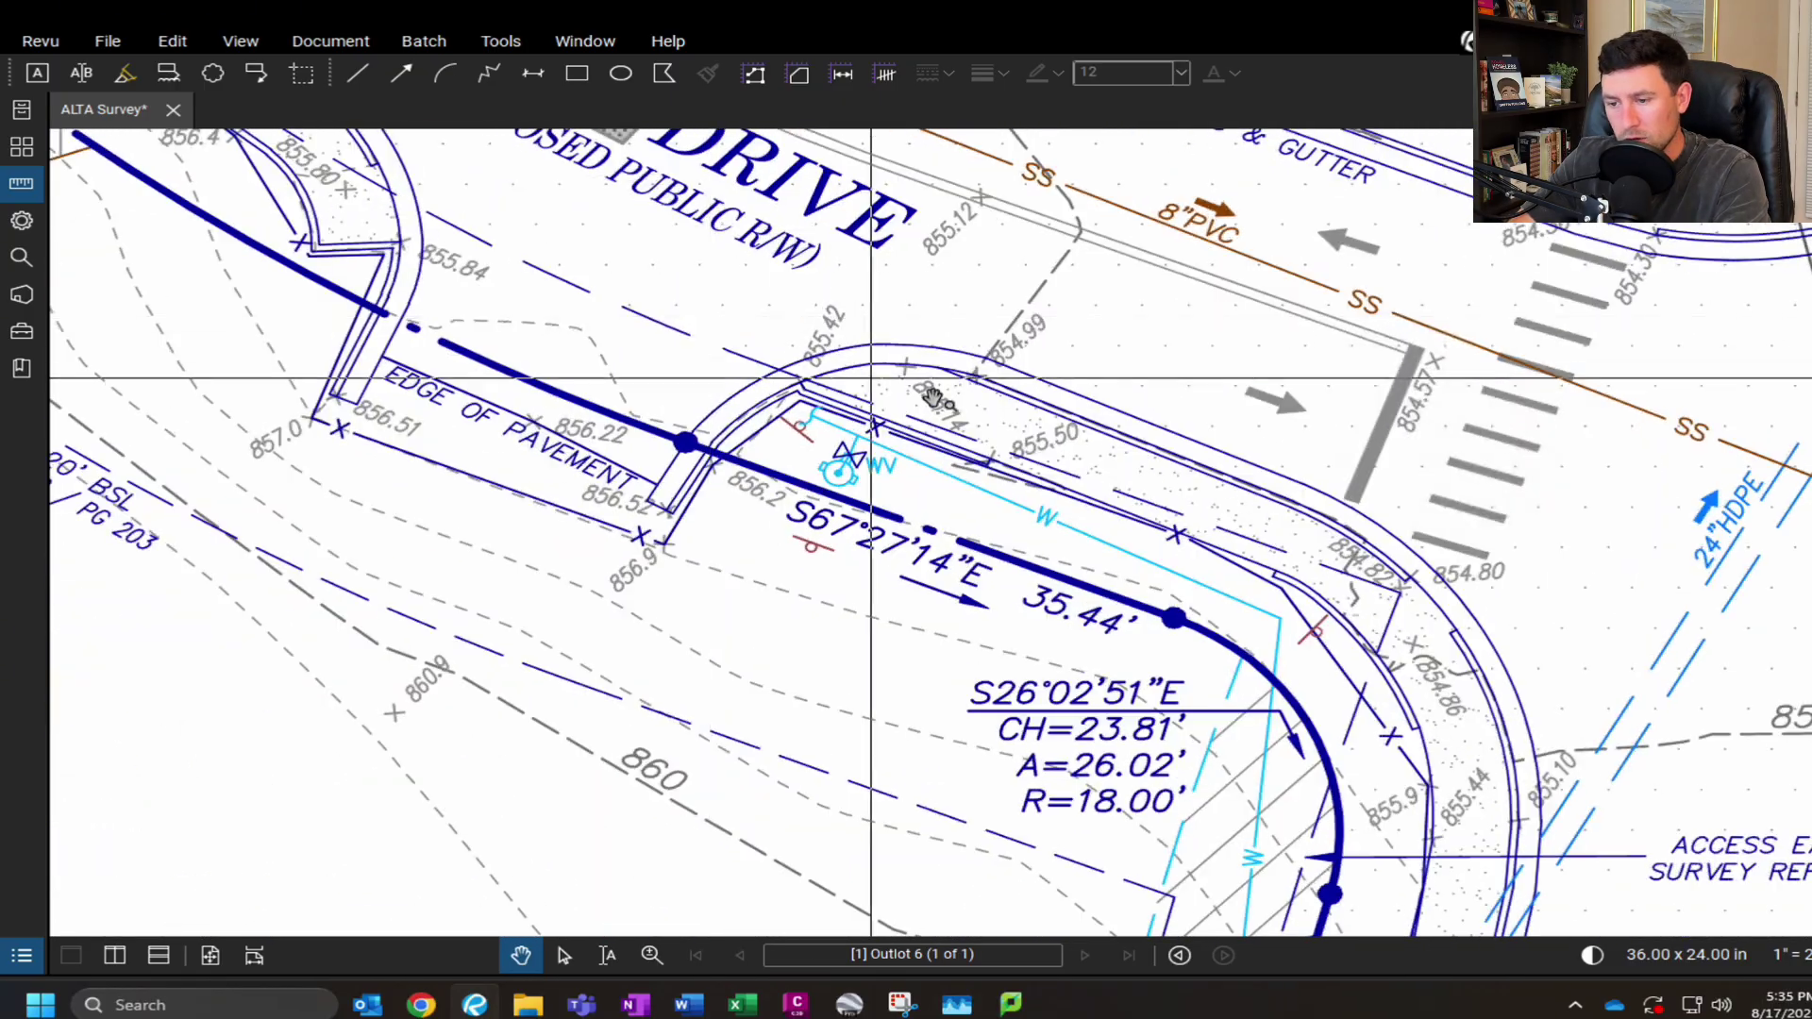
pyautogui.scroll(-2, 904, 469)
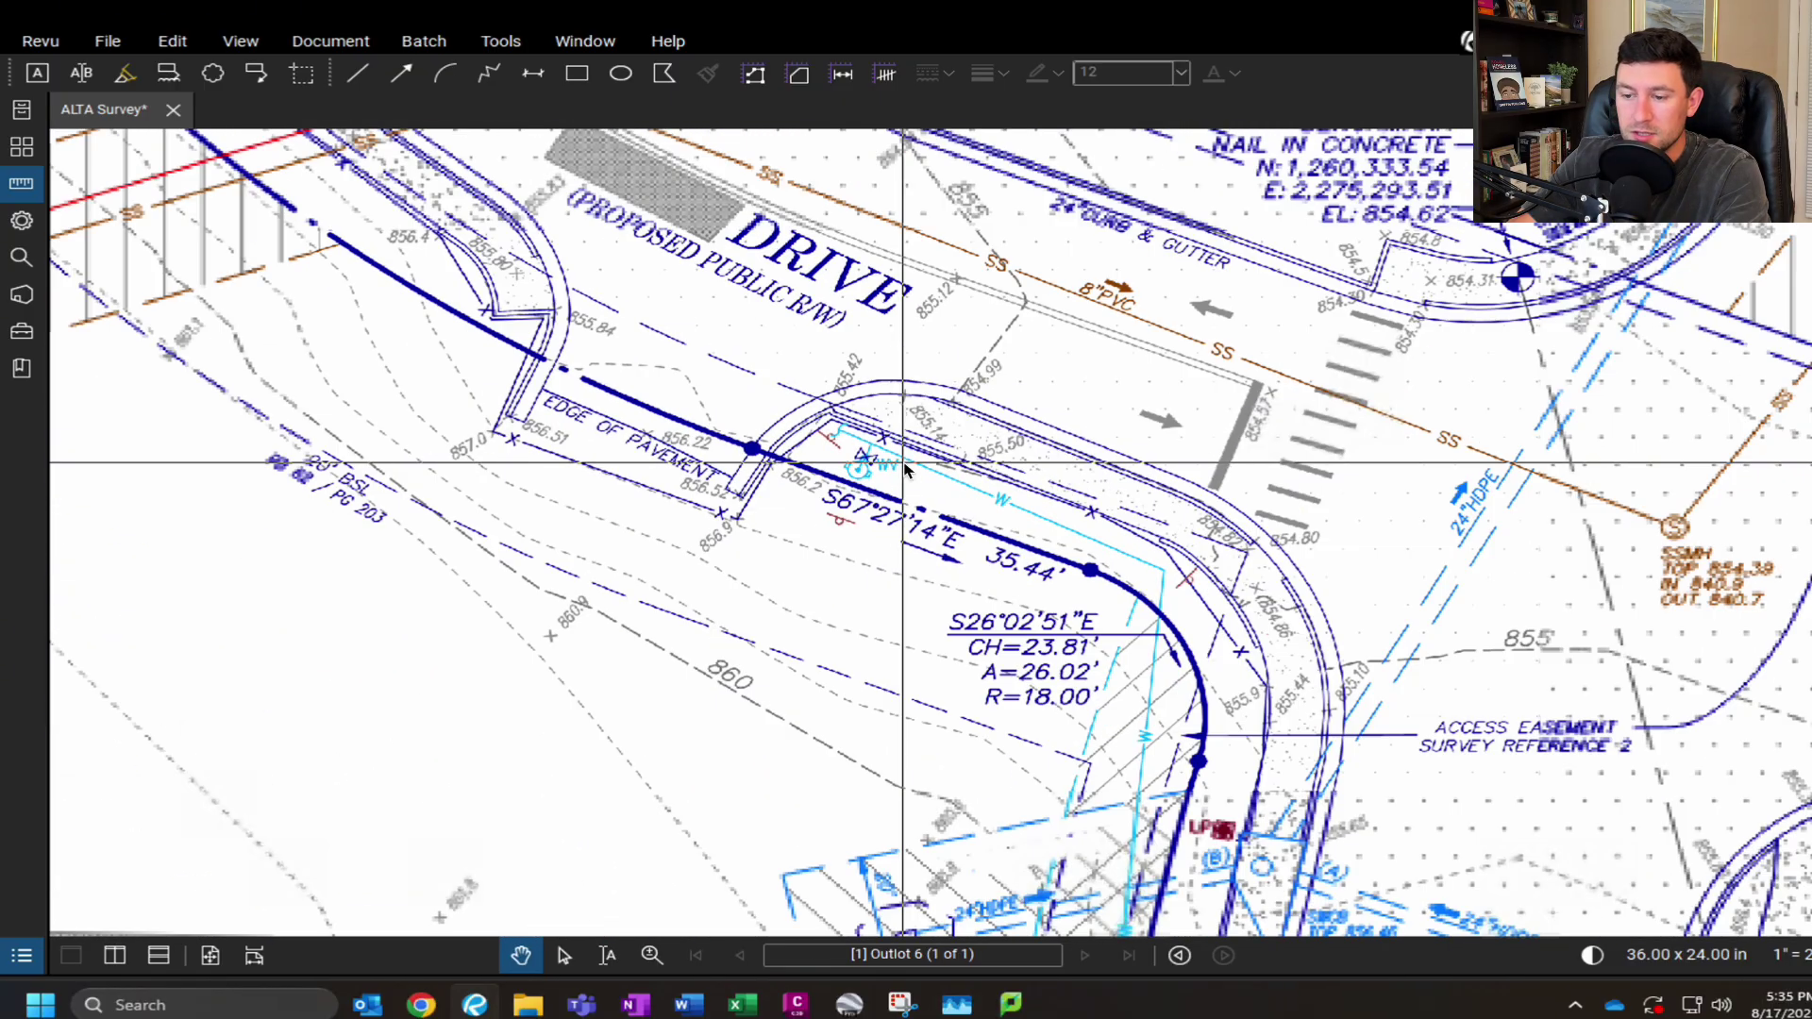
pyautogui.scroll(-3, 904, 469)
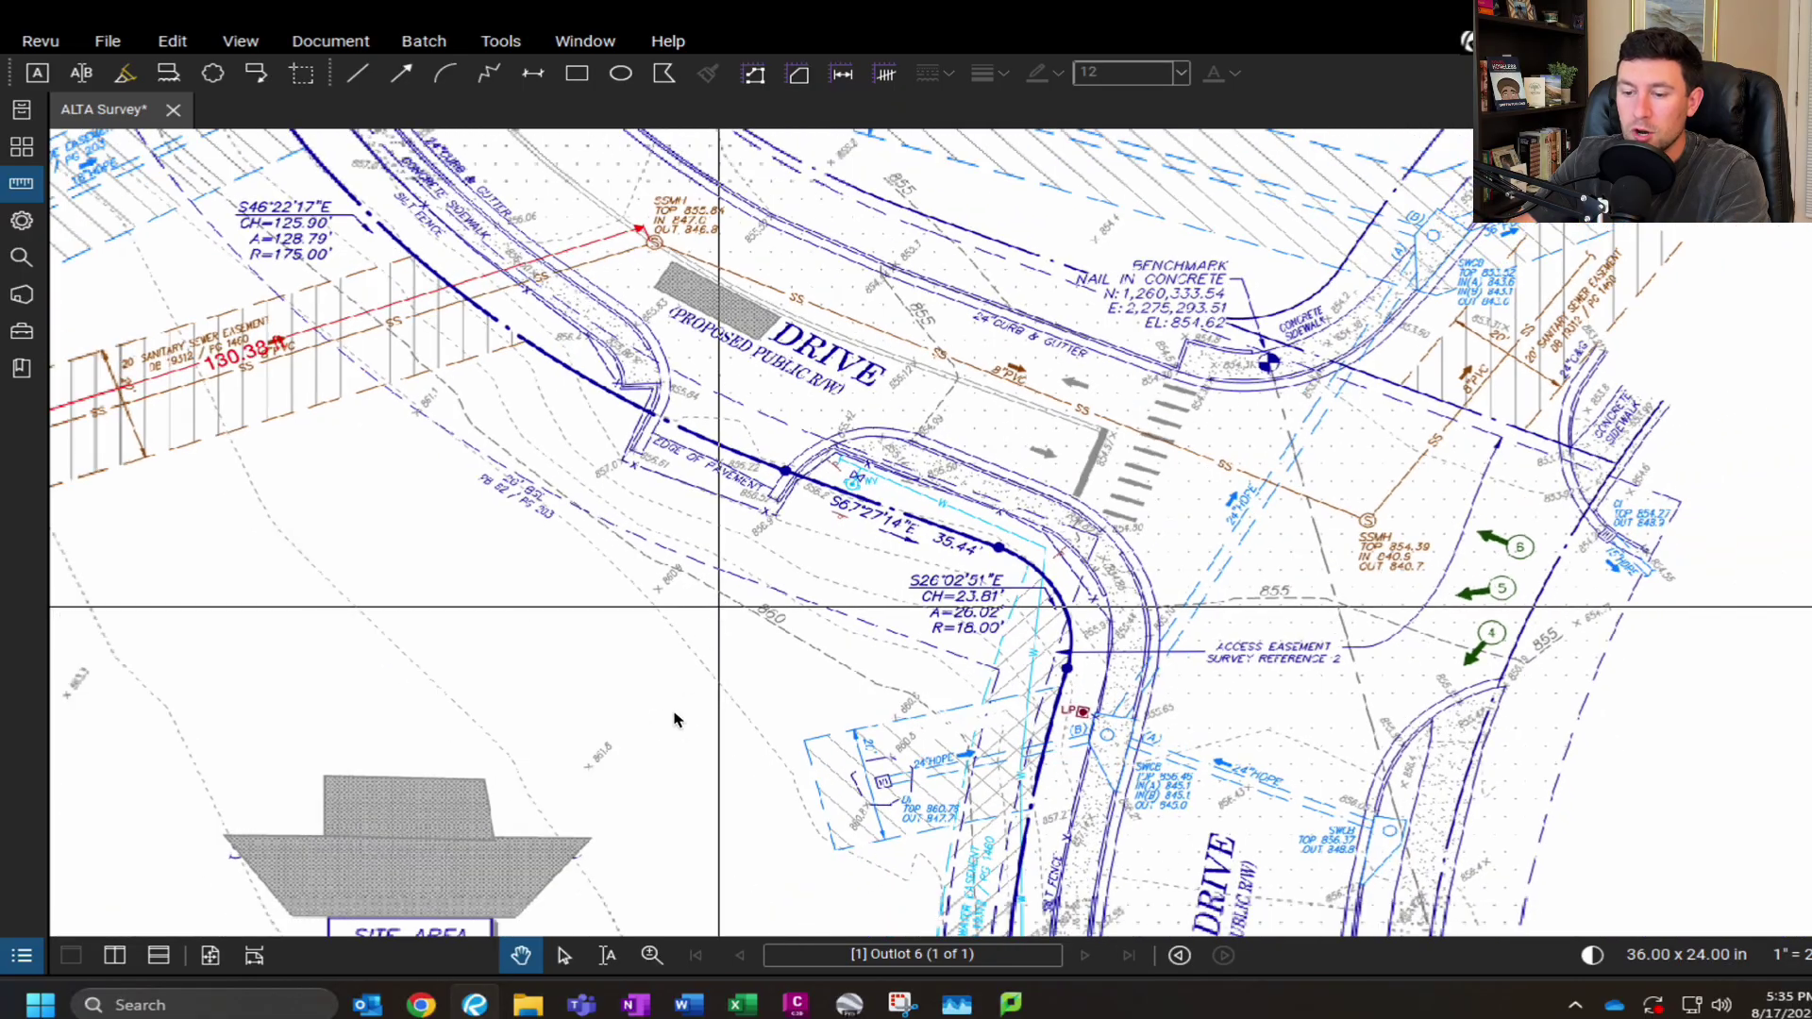
pyautogui.scroll(-2, 674, 719)
pyautogui.moveTo(673, 719); pyautogui.dragTo(989, 346, button='middle')
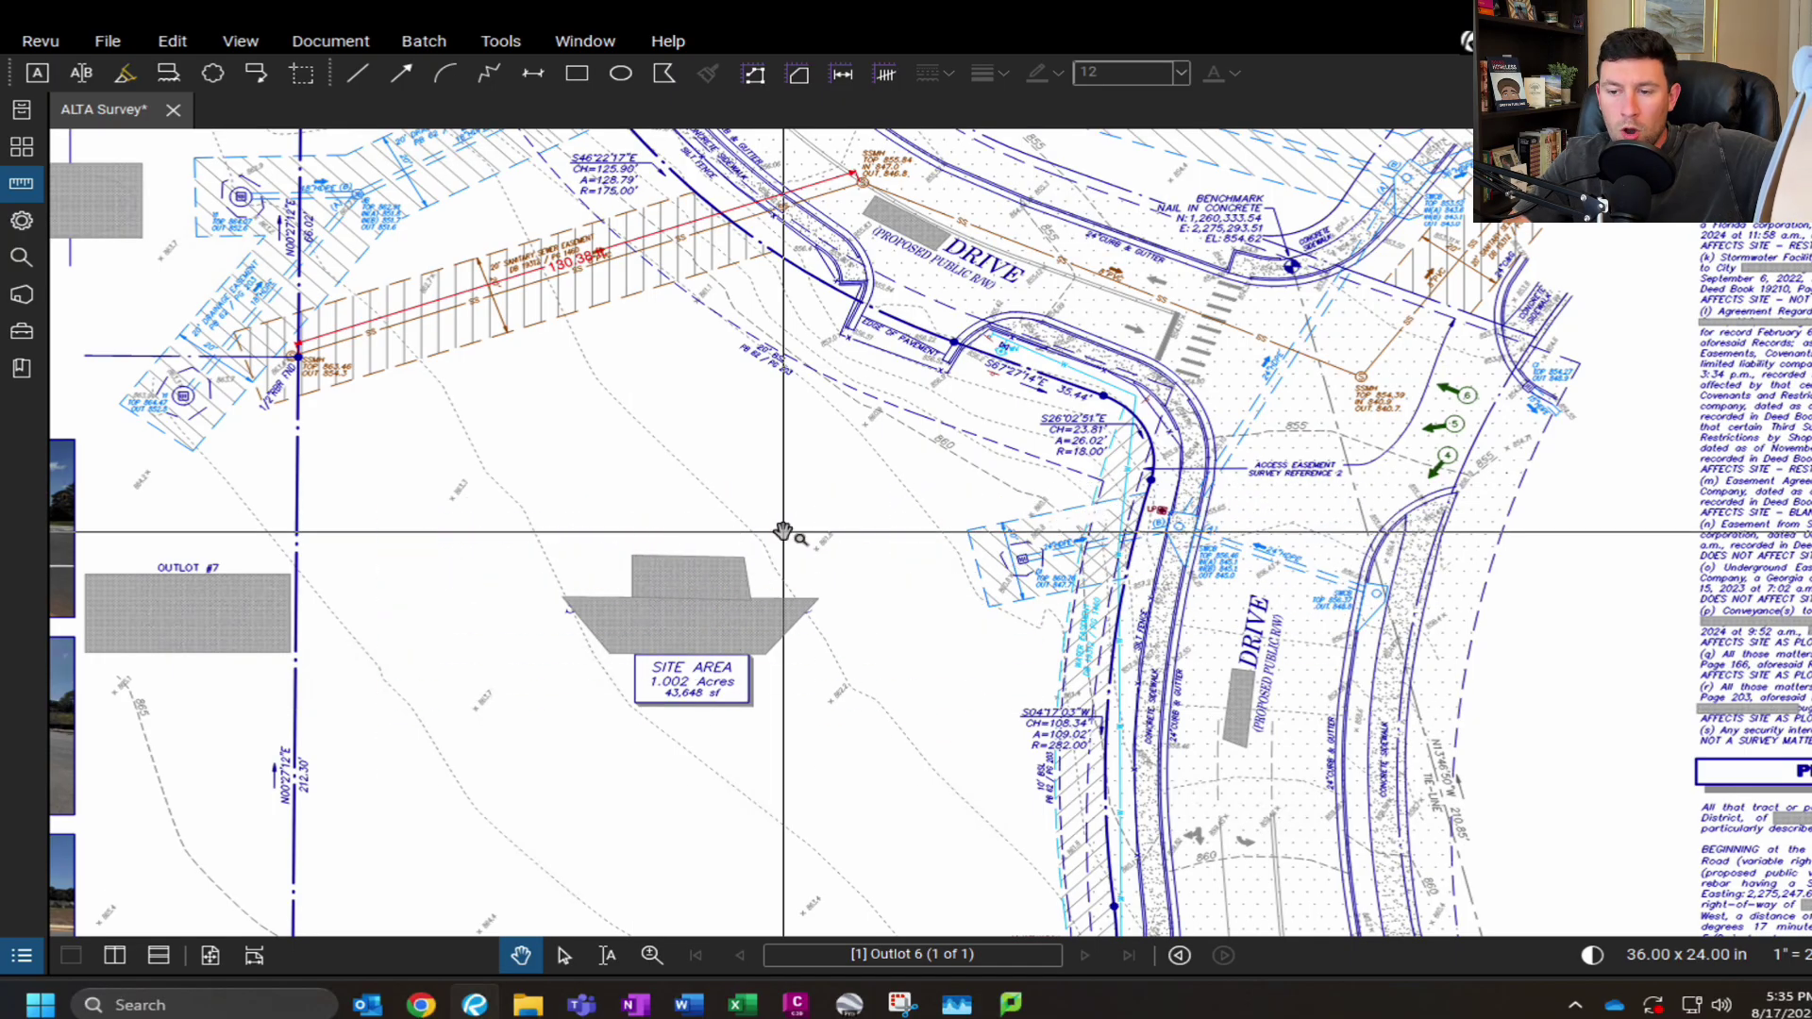
# - Zoom in where the 212.30 ft western boundary meets the southern line, water easement and 20' BSL
pyautogui.scroll(3, 808, 599)
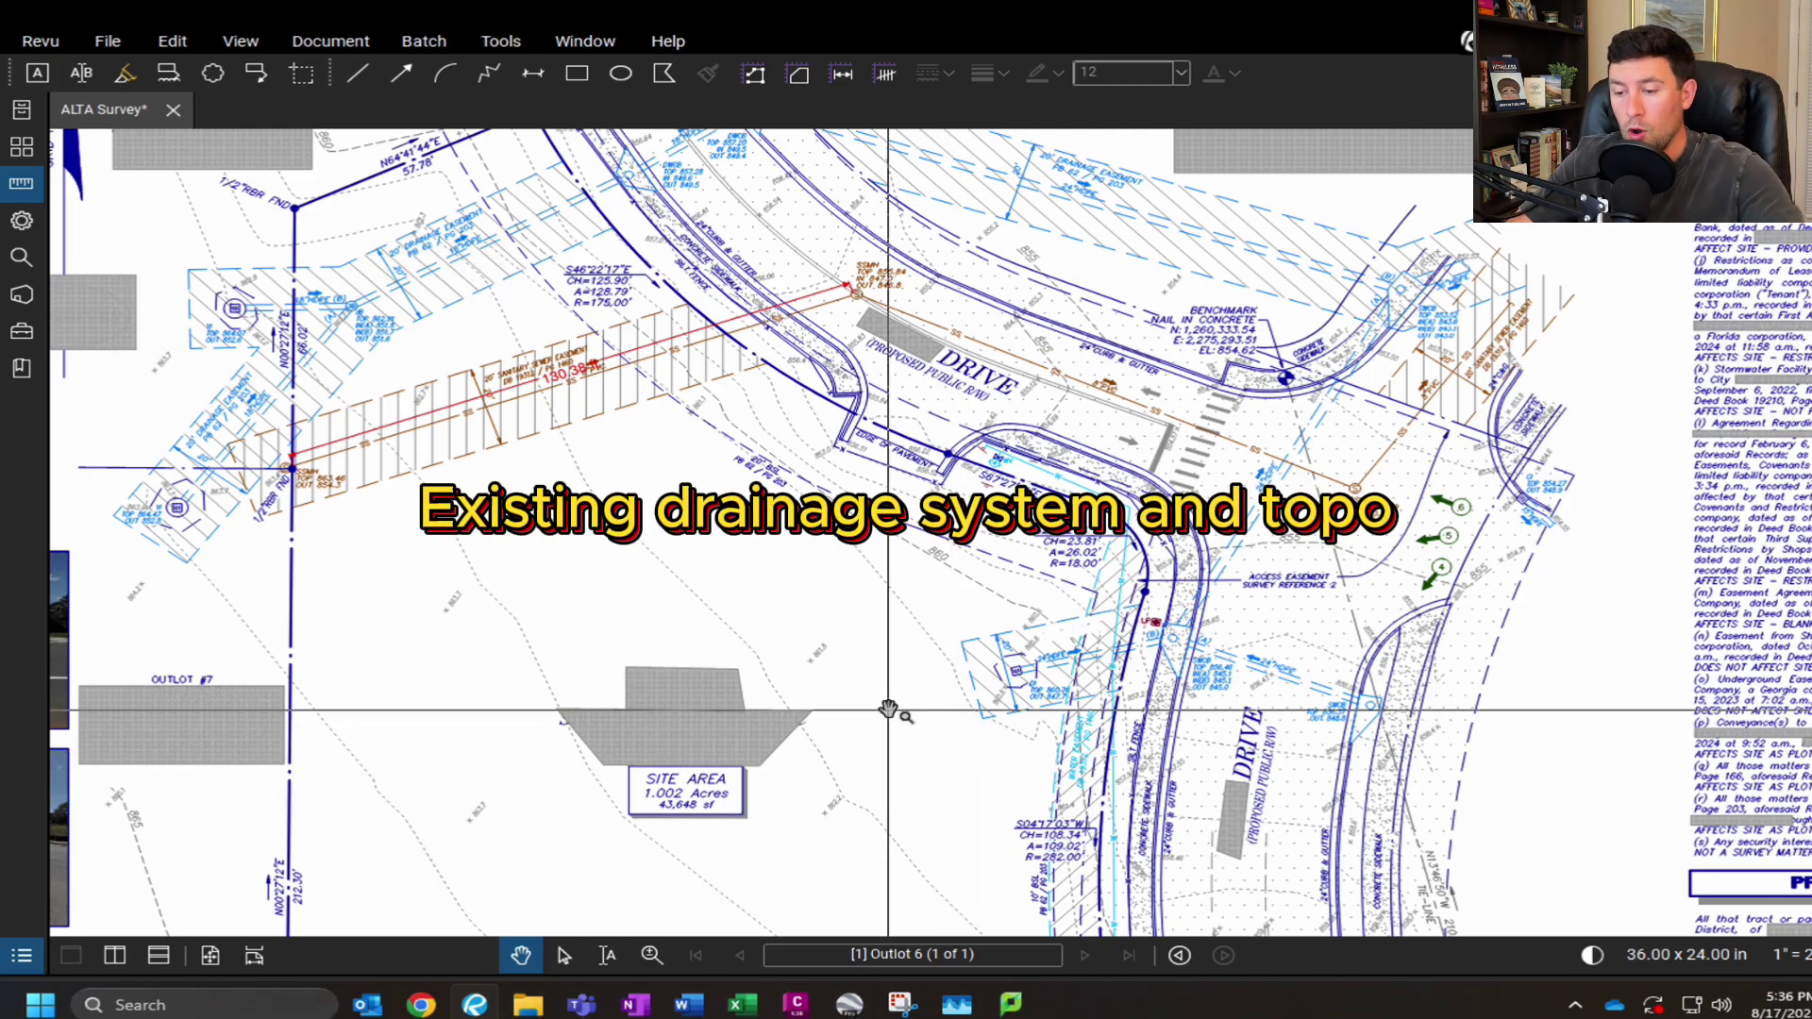
pyautogui.moveTo(910, 777); pyautogui.dragTo(928, 421)
pyautogui.scroll(-4, 927, 422)
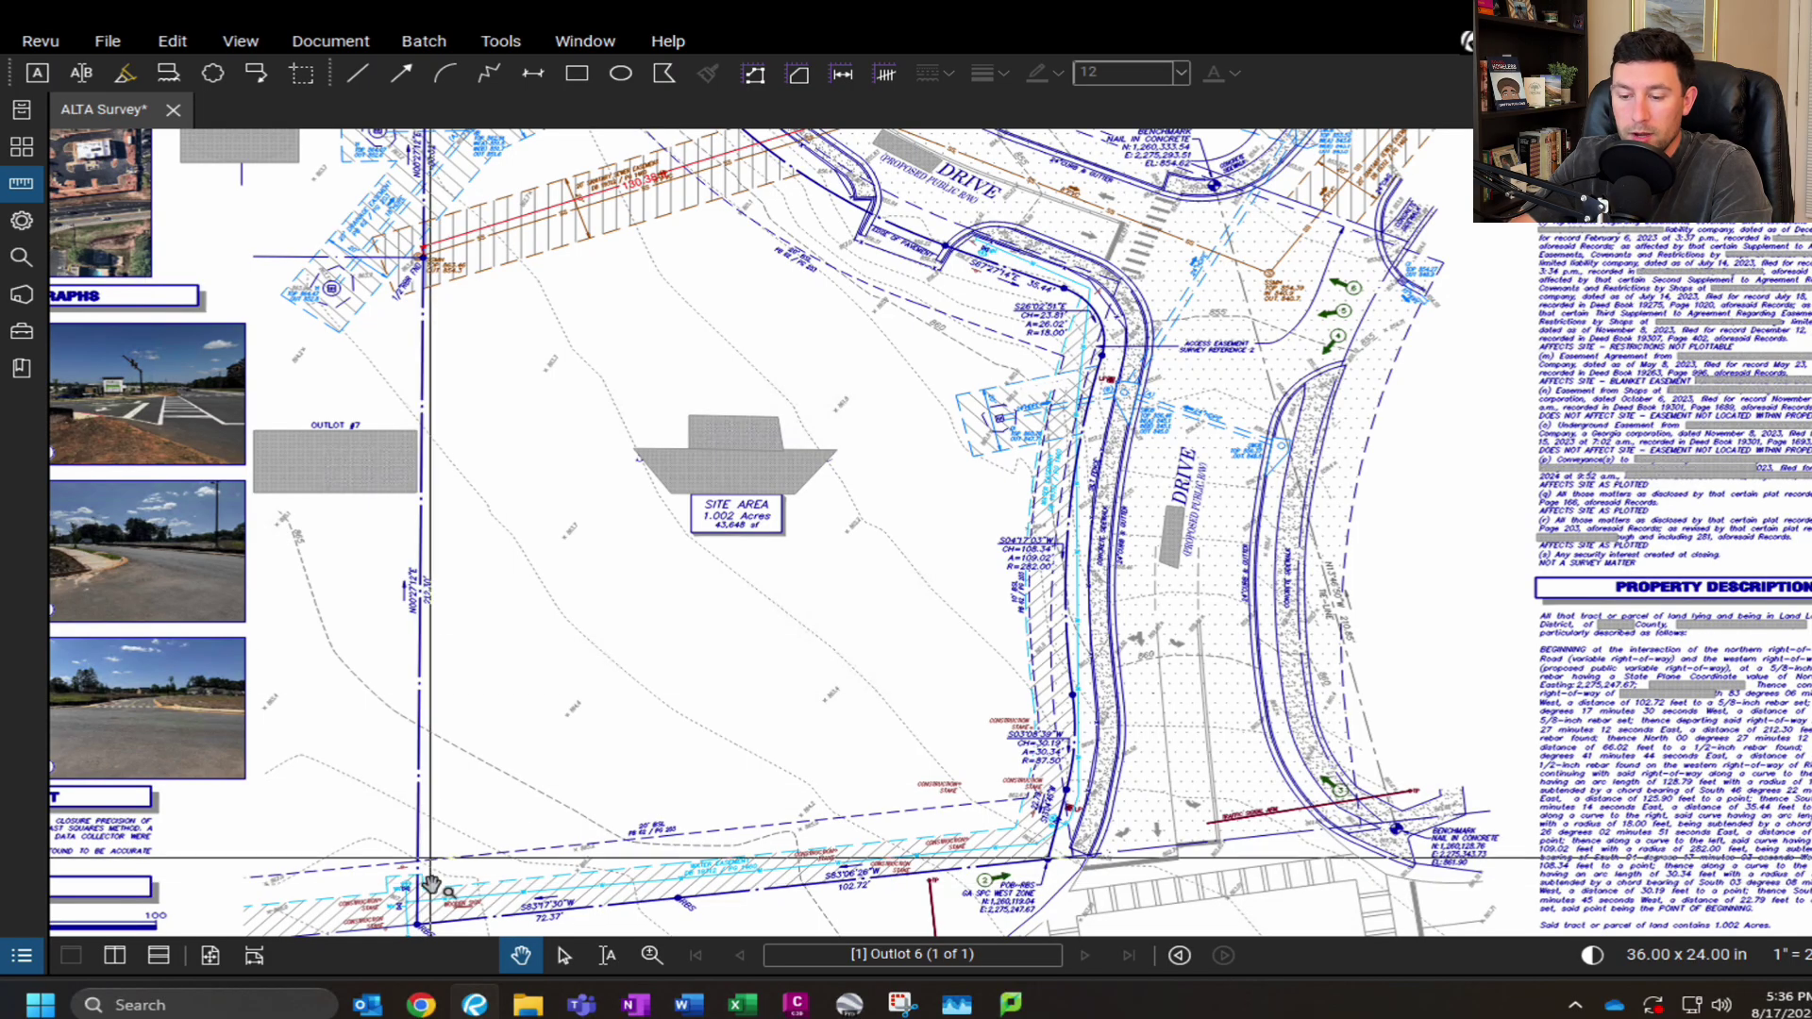
pyautogui.scroll(3, 485, 776)
pyautogui.scroll(-2, 538, 574)
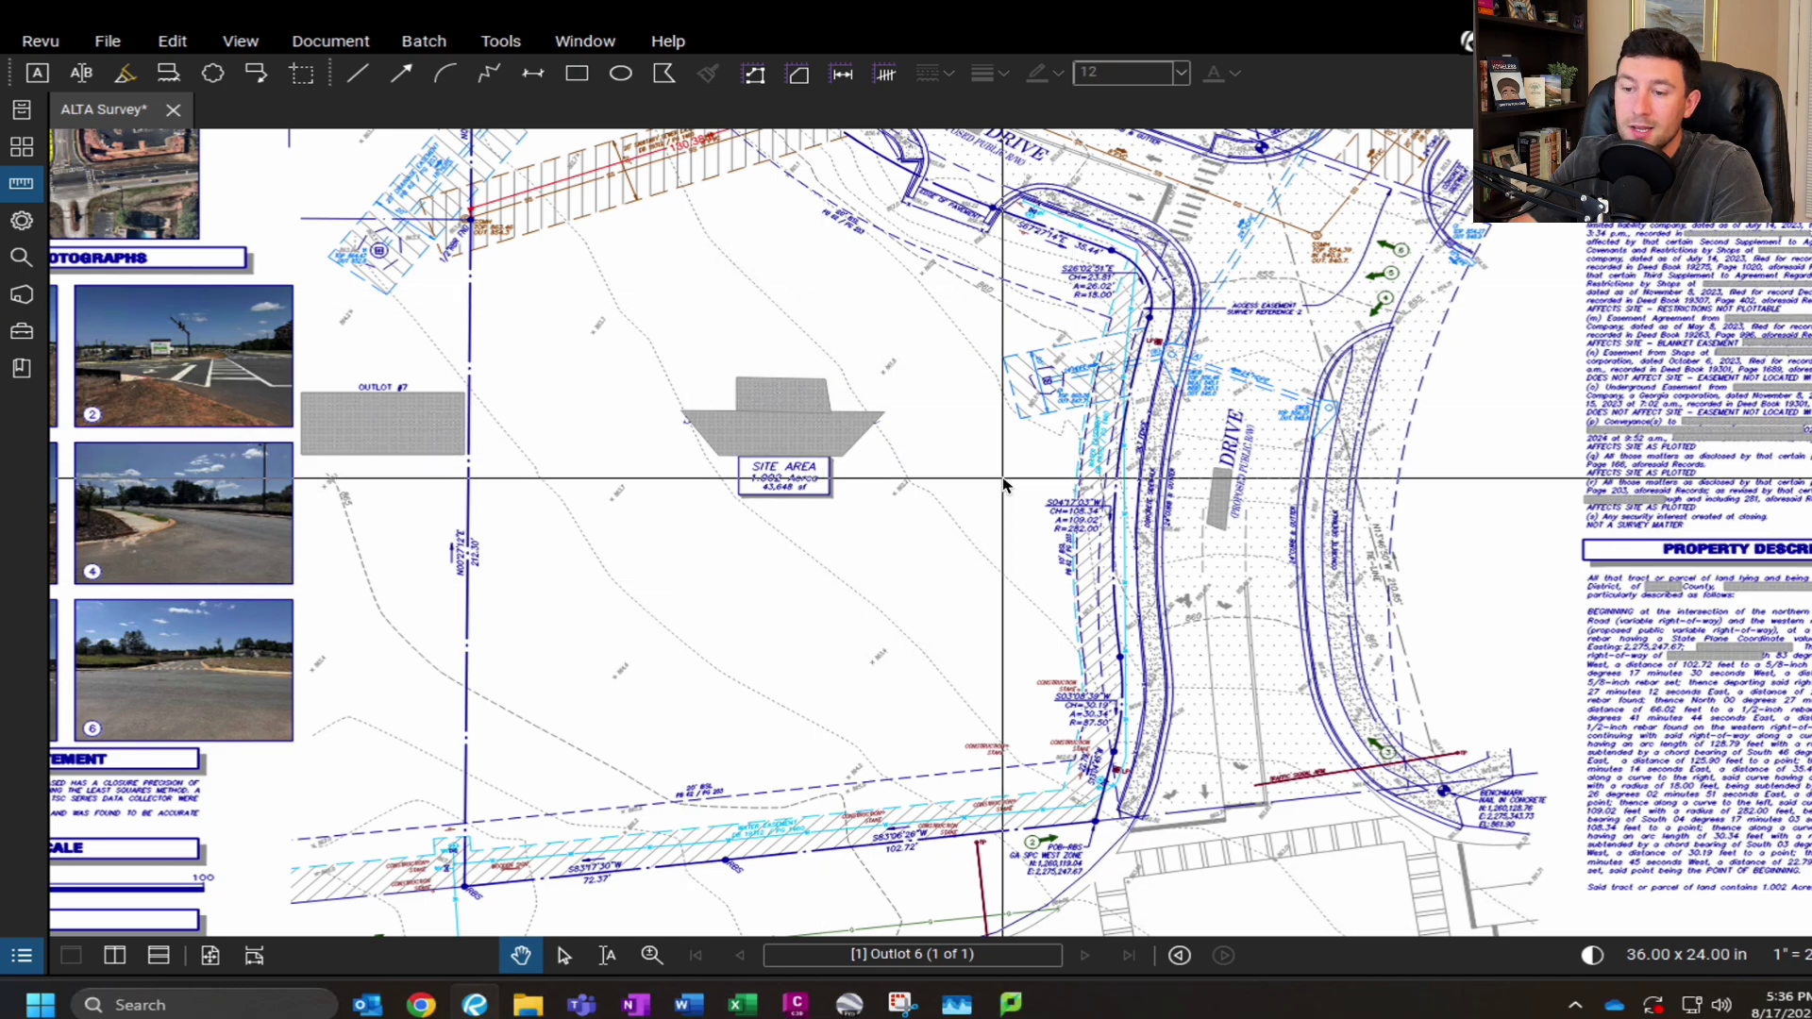
pyautogui.scroll(4, 1002, 525)
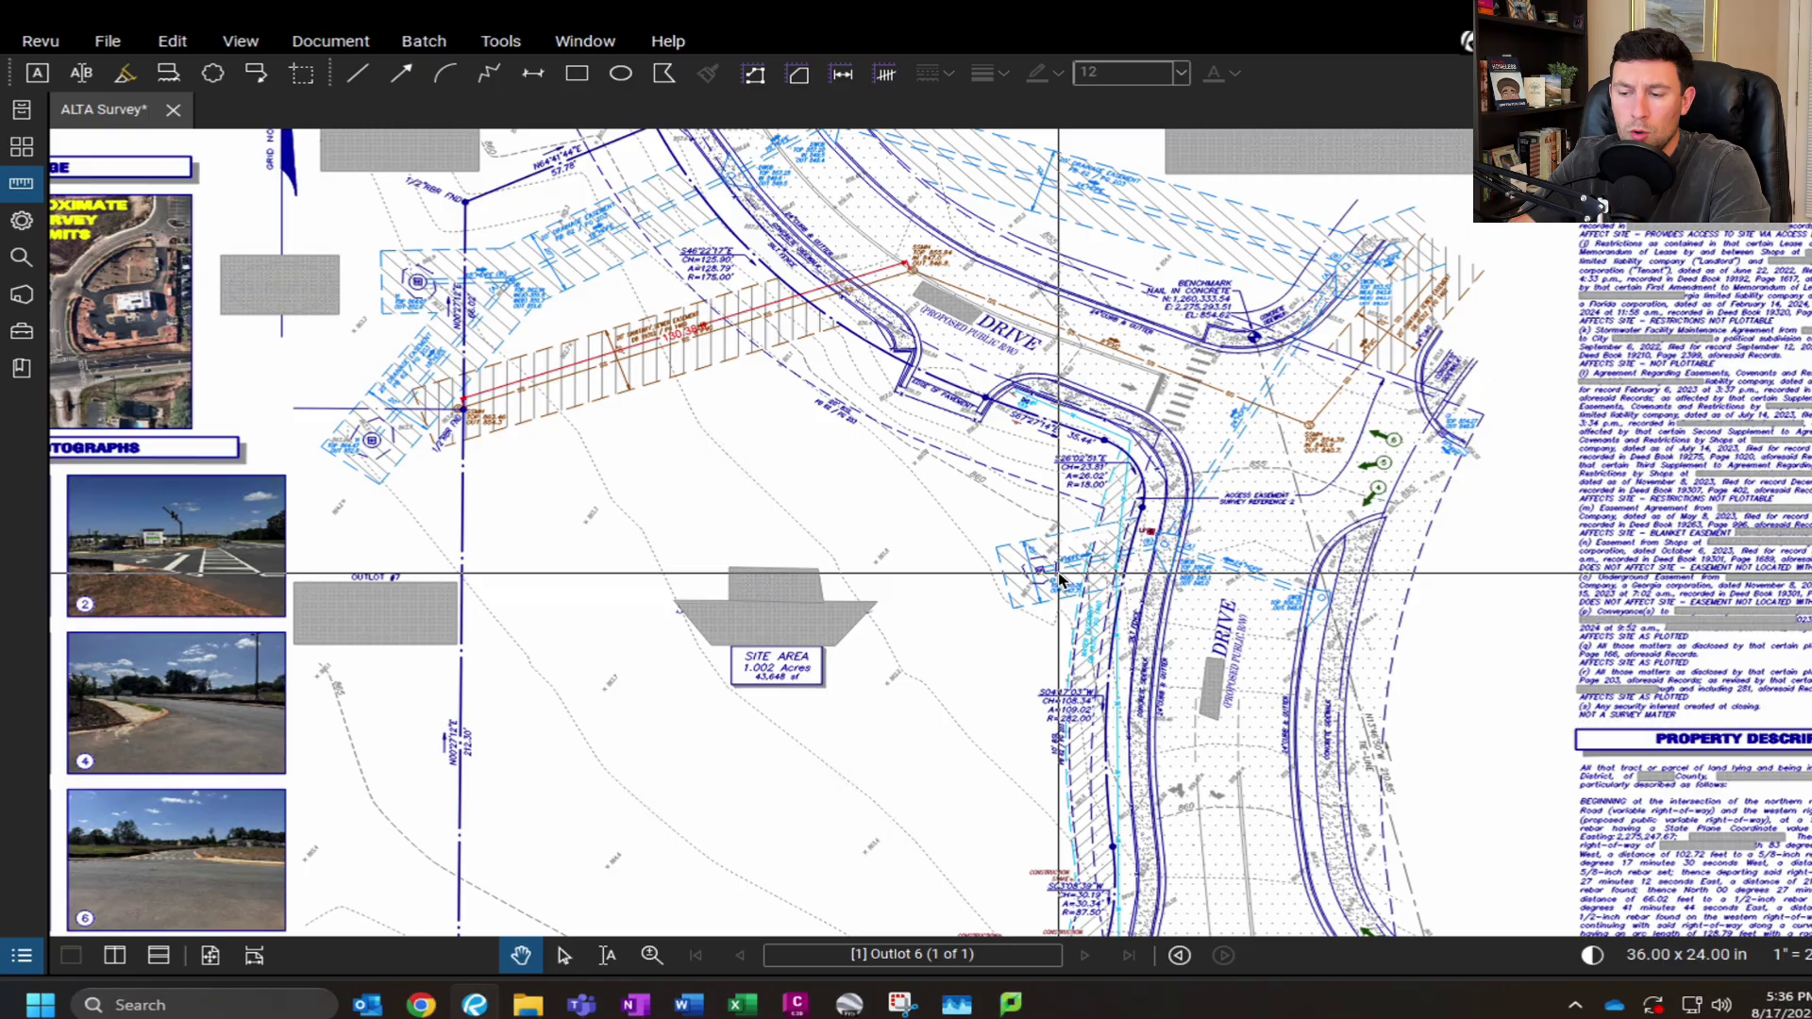
pyautogui.moveTo(970, 566); pyautogui.dragTo(1033, 439)
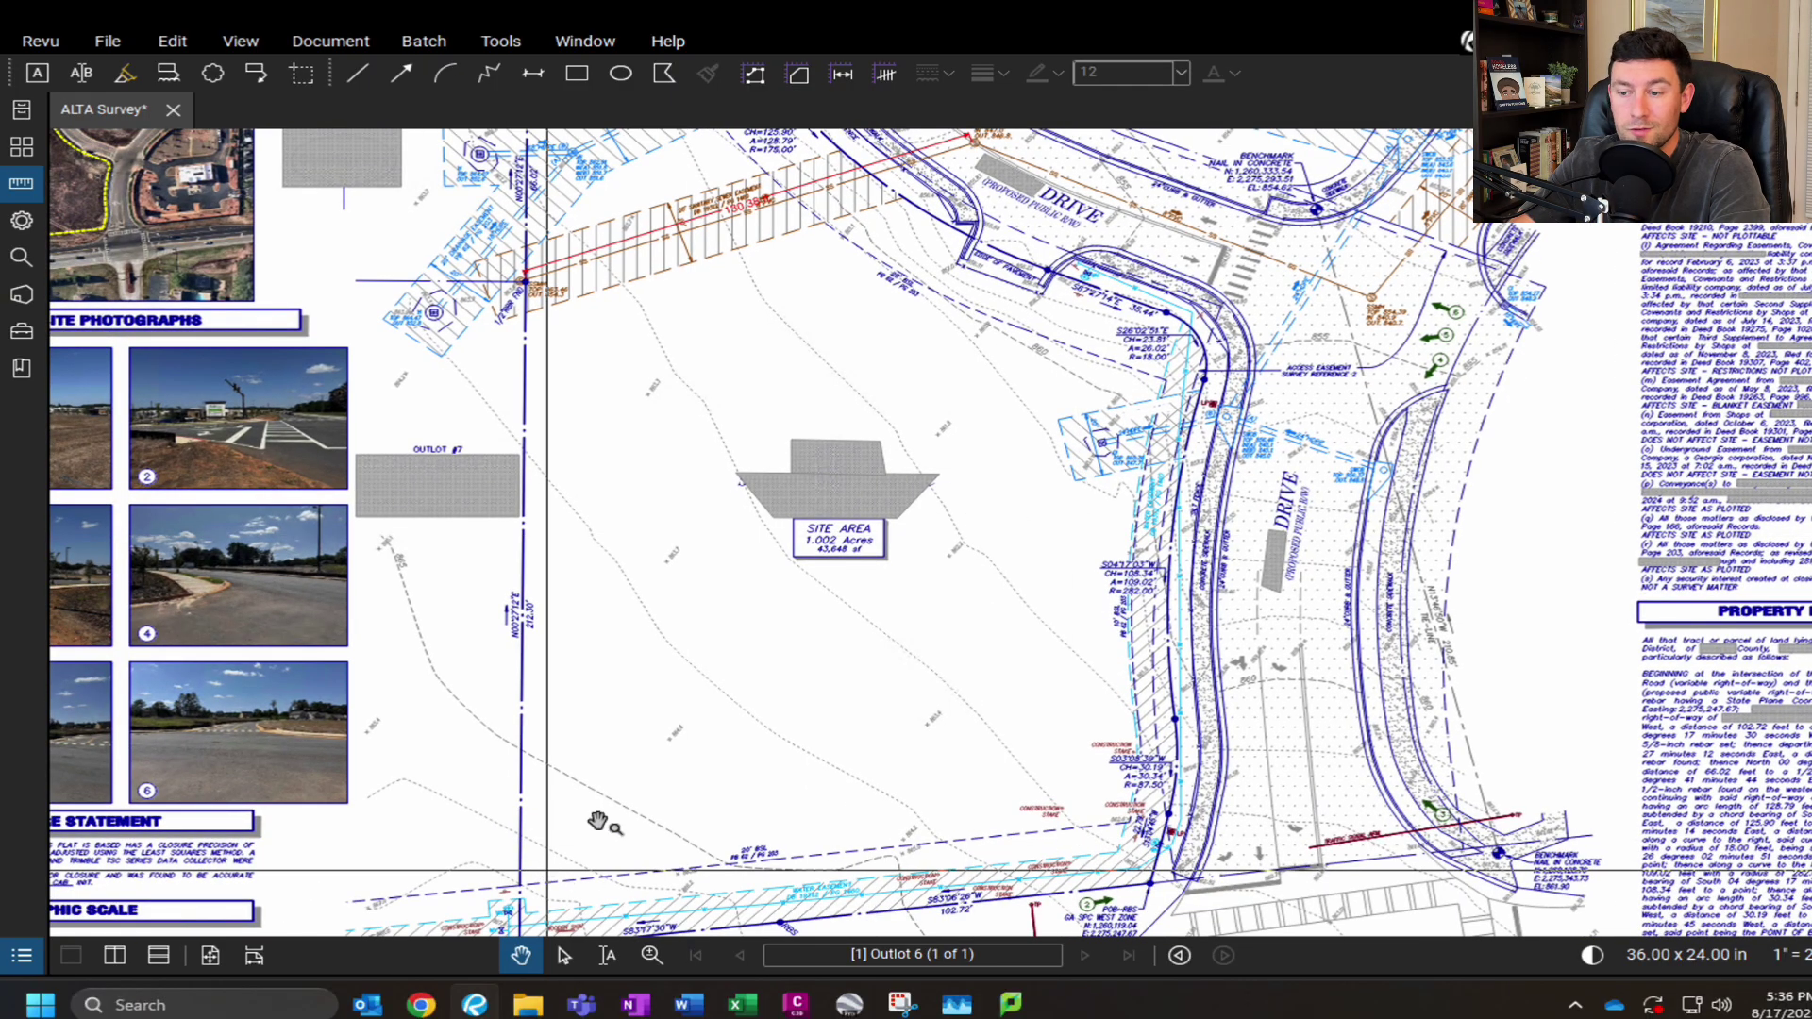
pyautogui.scroll(-3, 895, 660)
# - Zoom in along the south property line to read the 867.0 spot elevation at the southwest corner
pyautogui.scroll(5, 734, 687)
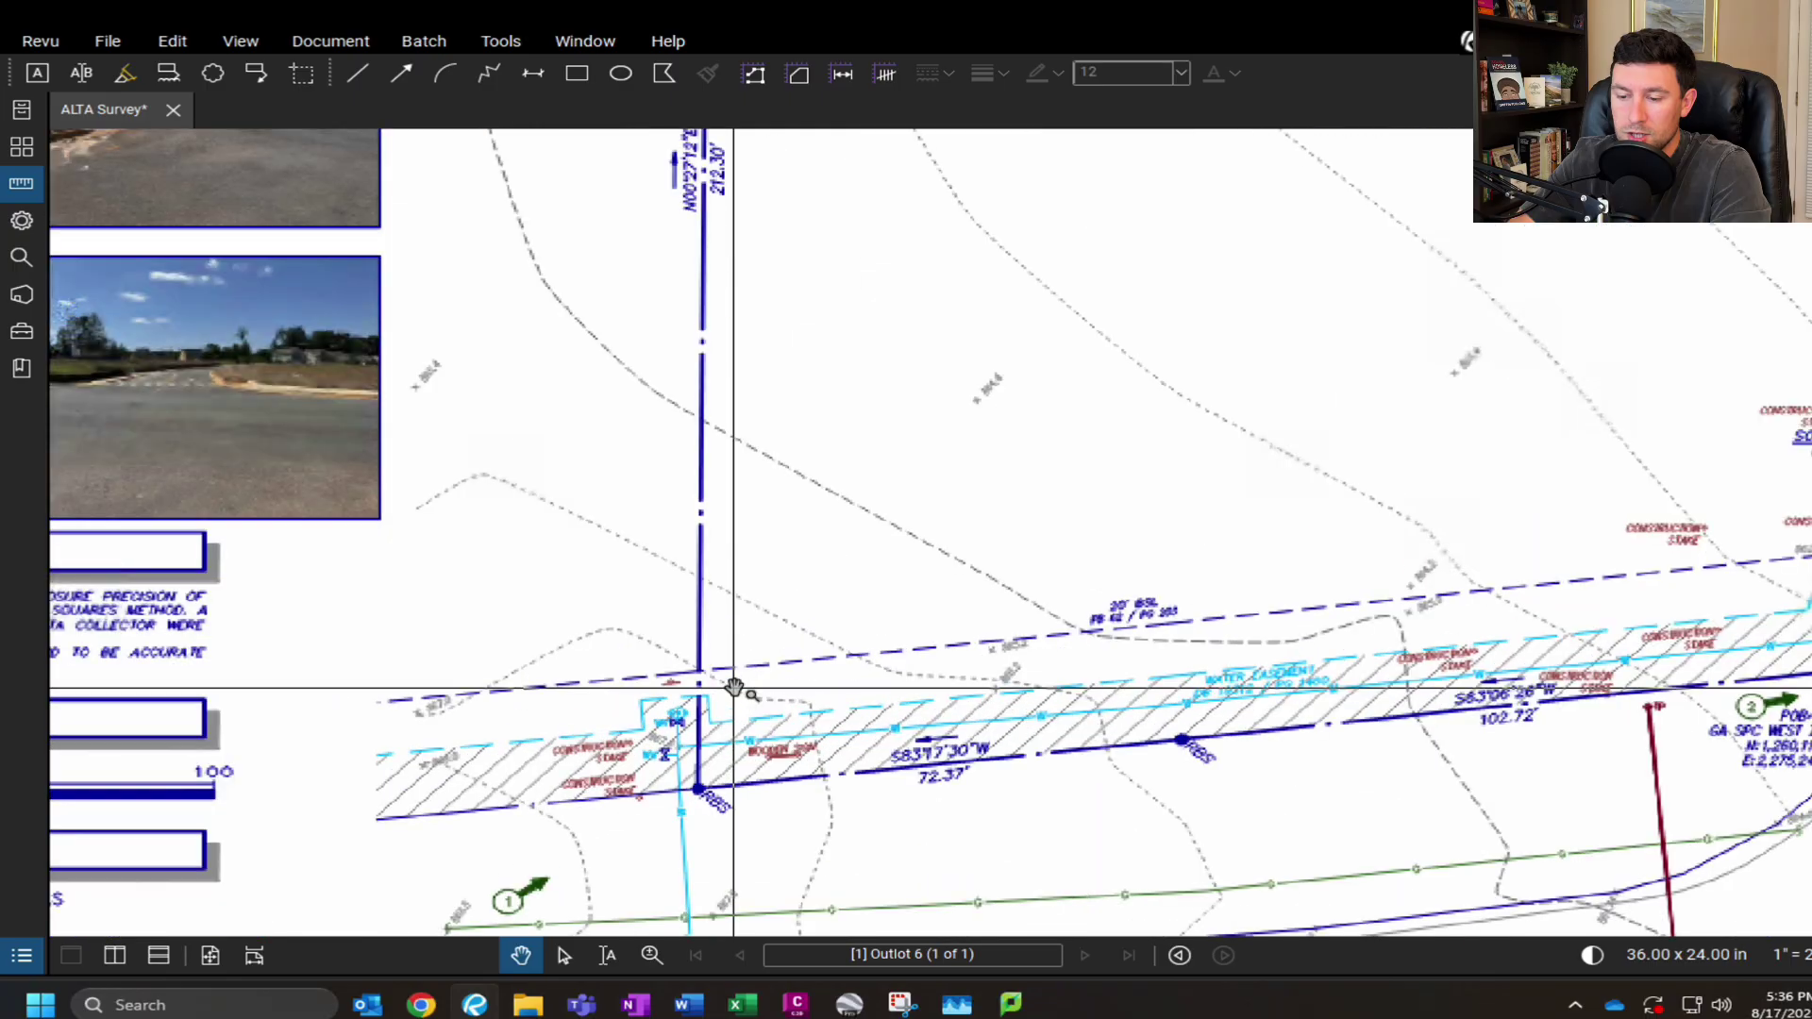
pyautogui.scroll(2, 734, 687)
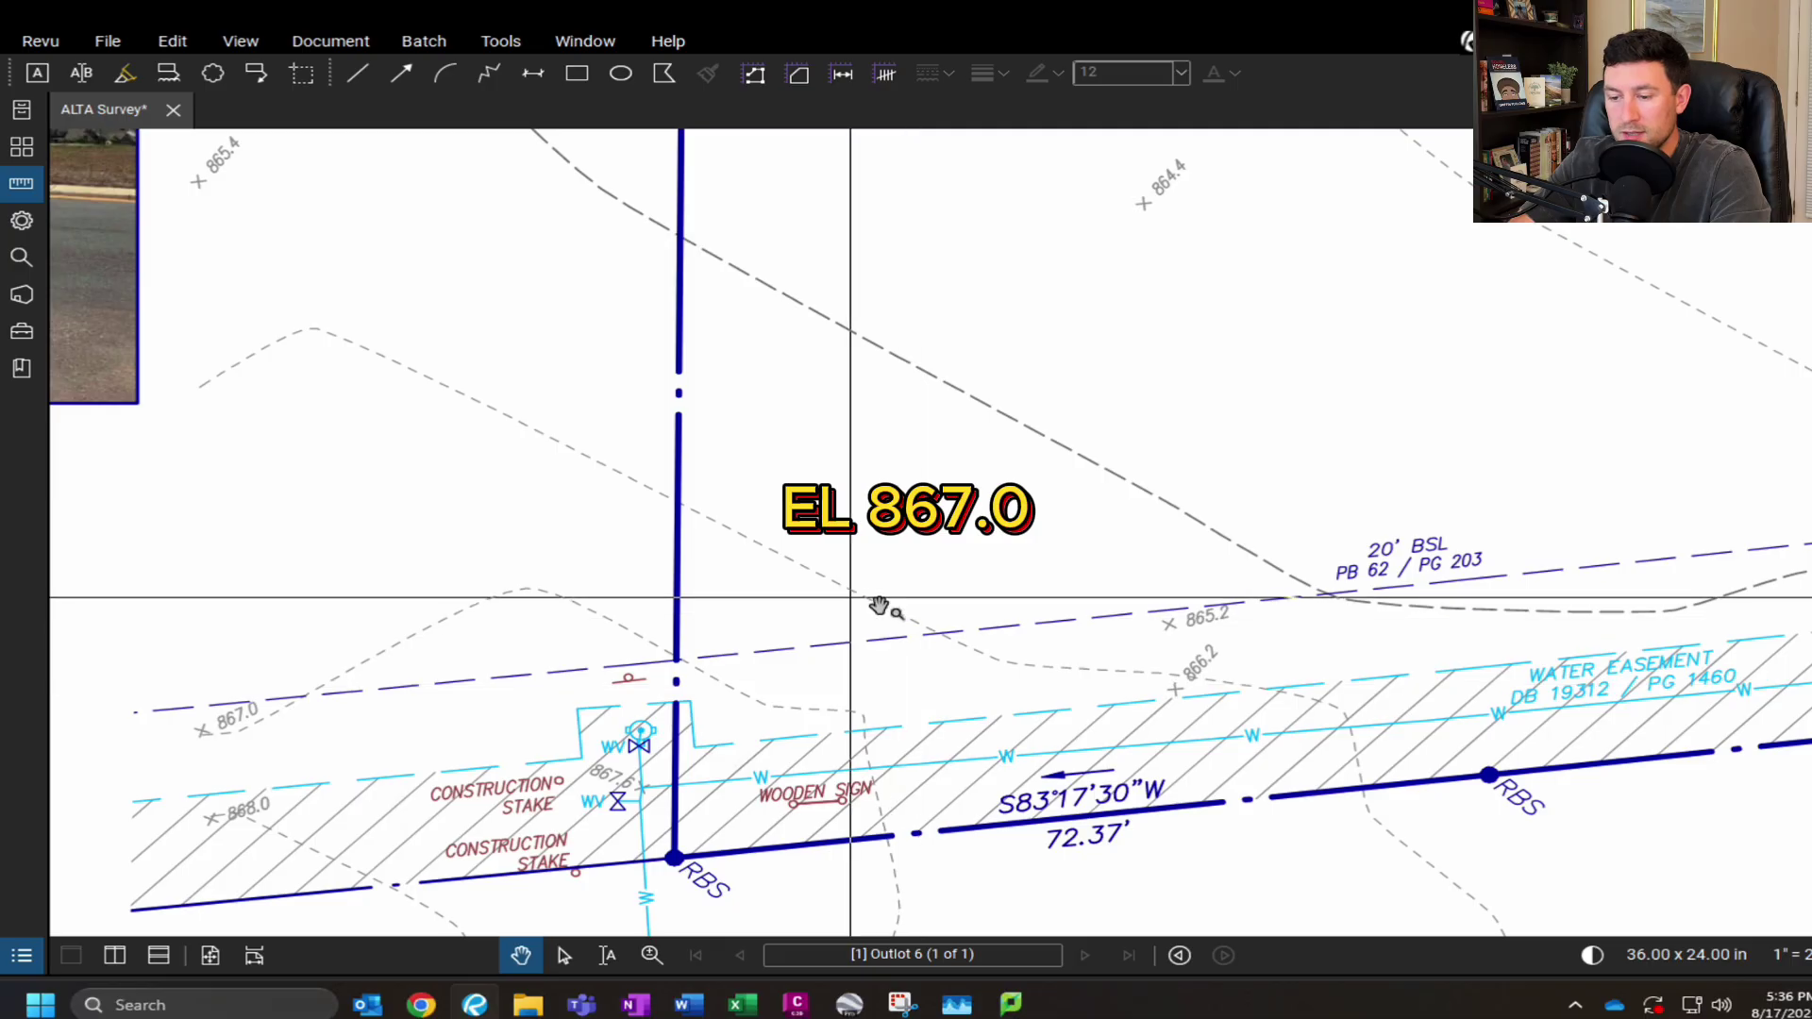
pyautogui.scroll(-1, 901, 561)
pyautogui.moveTo(926, 529); pyautogui.dragTo(796, 699)
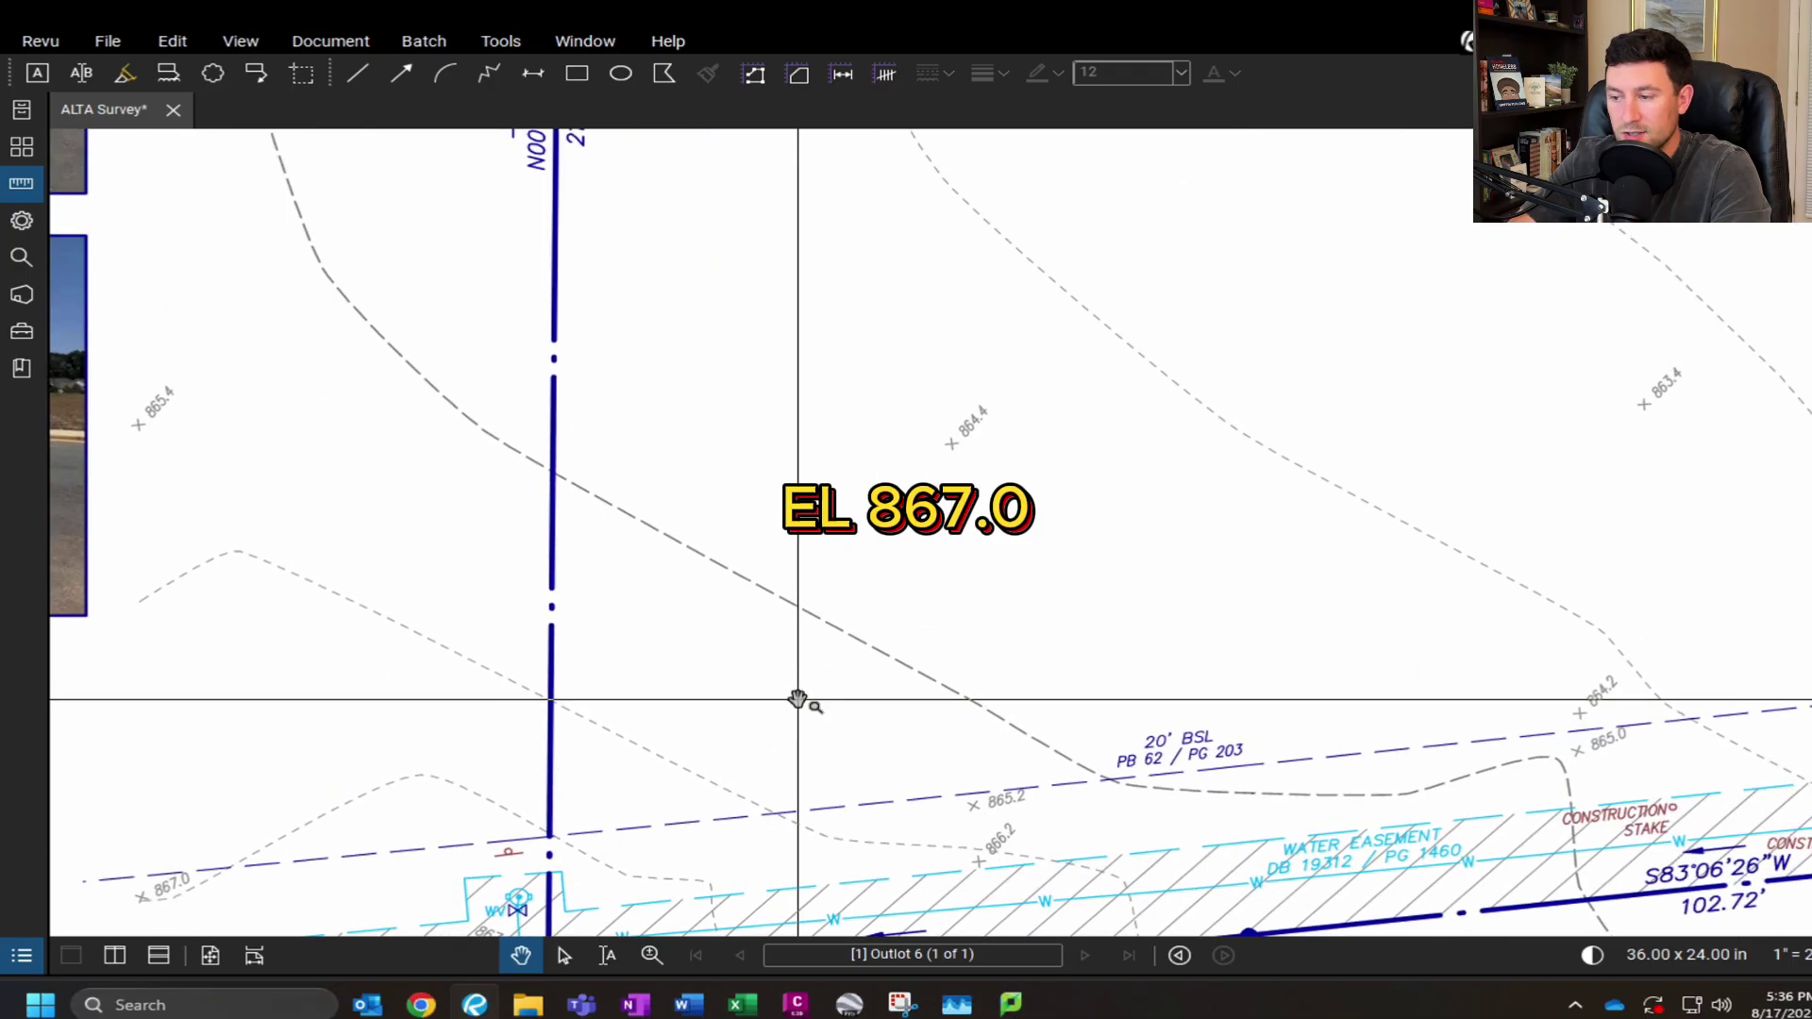
# - Check the 857.0 elevation at the Drive's edge of pavement, then zoom back out to the site overview
pyautogui.scroll(-1, 801, 695)
pyautogui.scroll(-2, 1029, 547)
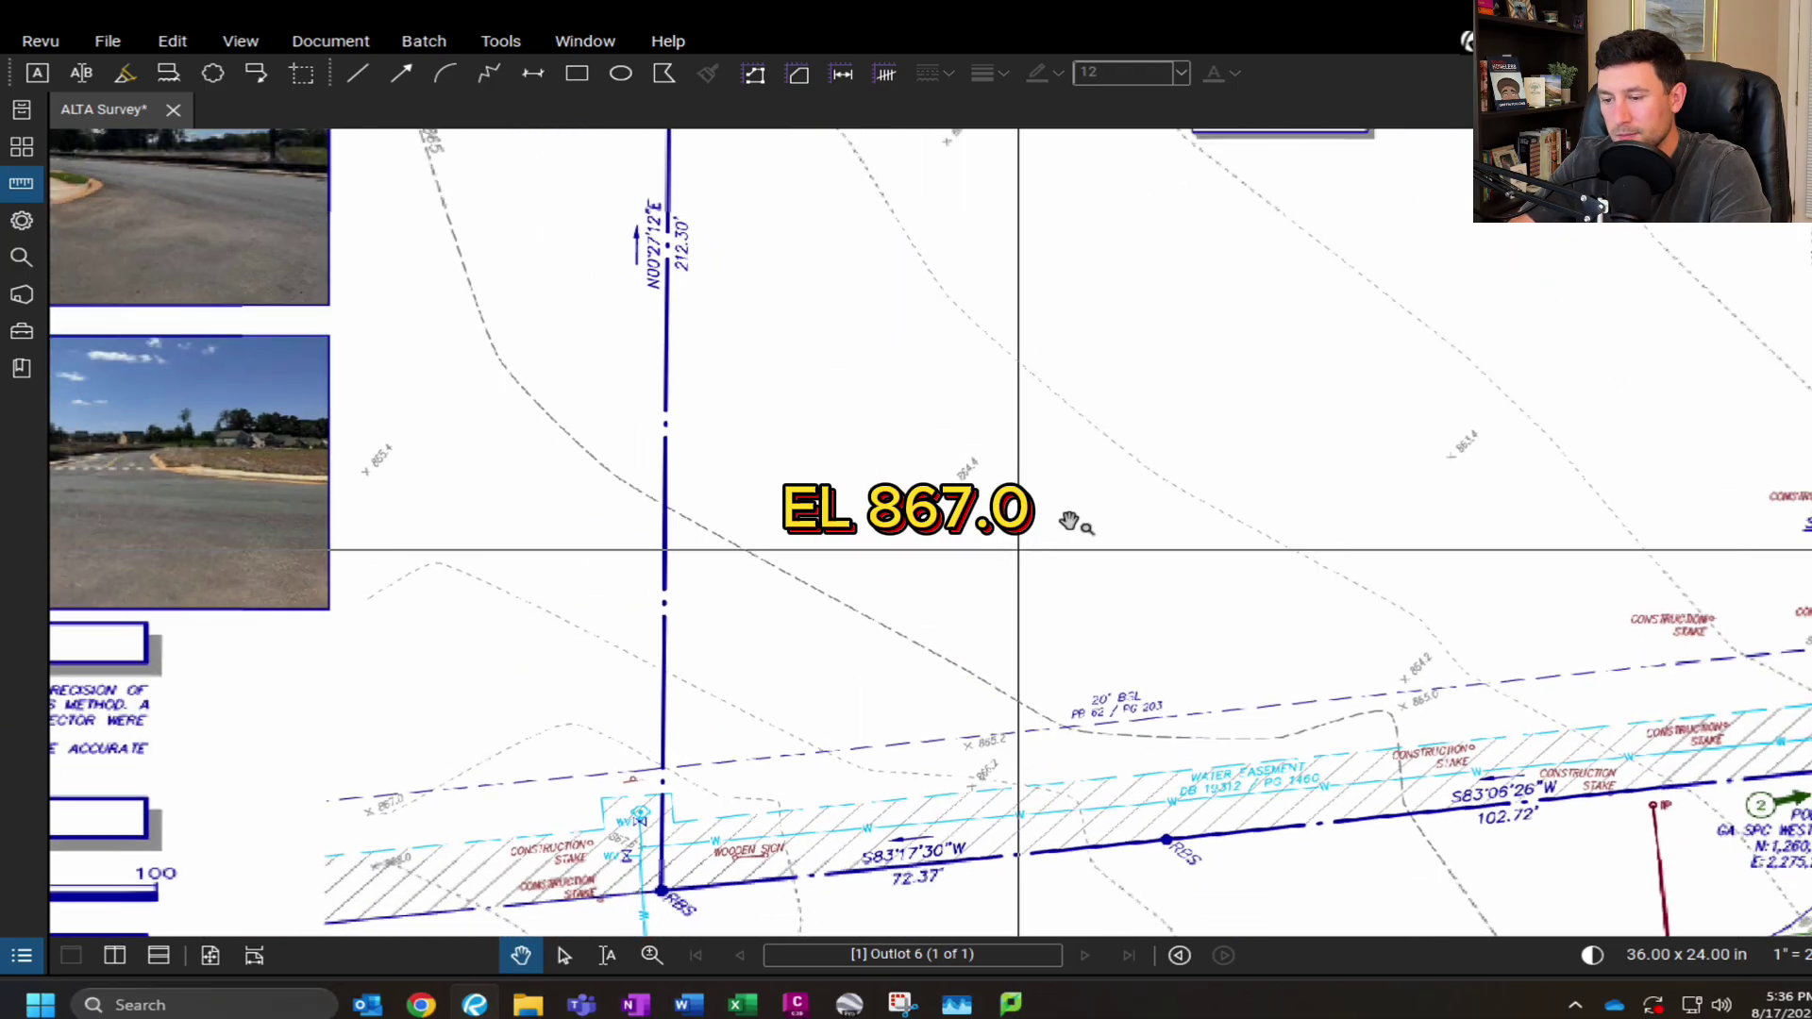
pyautogui.hscroll(5, 963, 566)
pyautogui.scroll(6, 959, 570)
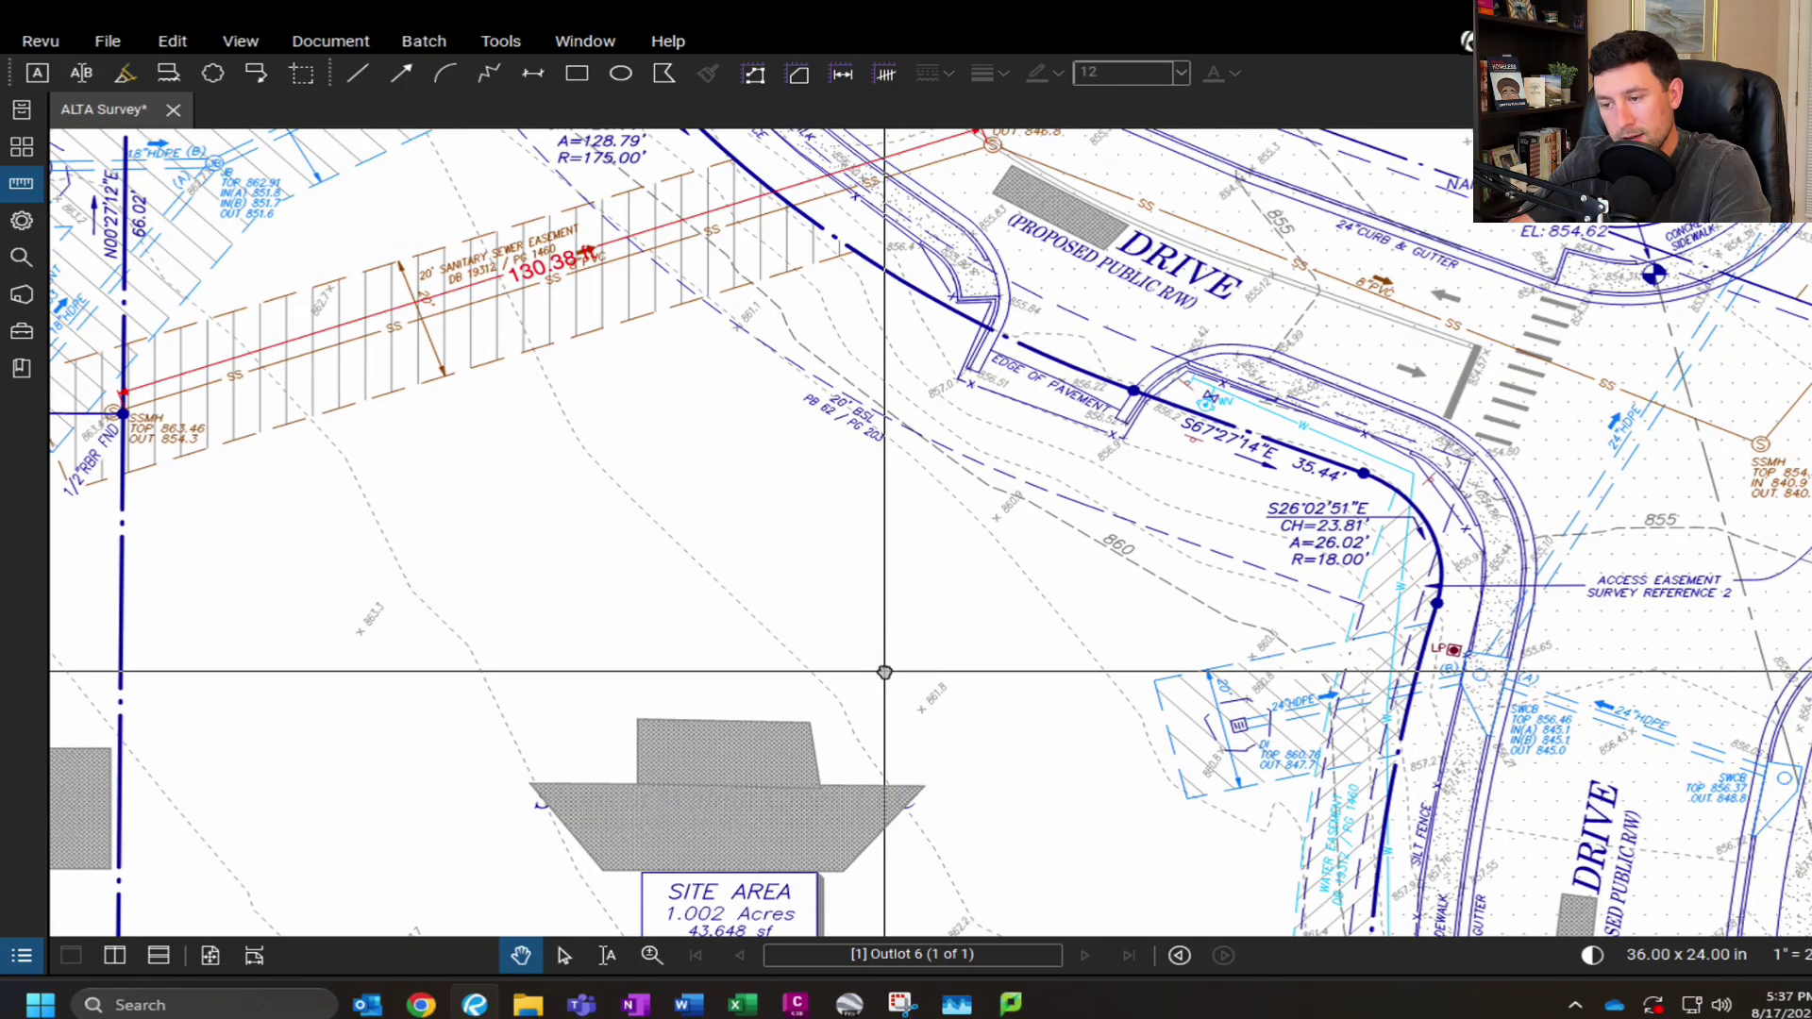
pyautogui.scroll(5, 1124, 333)
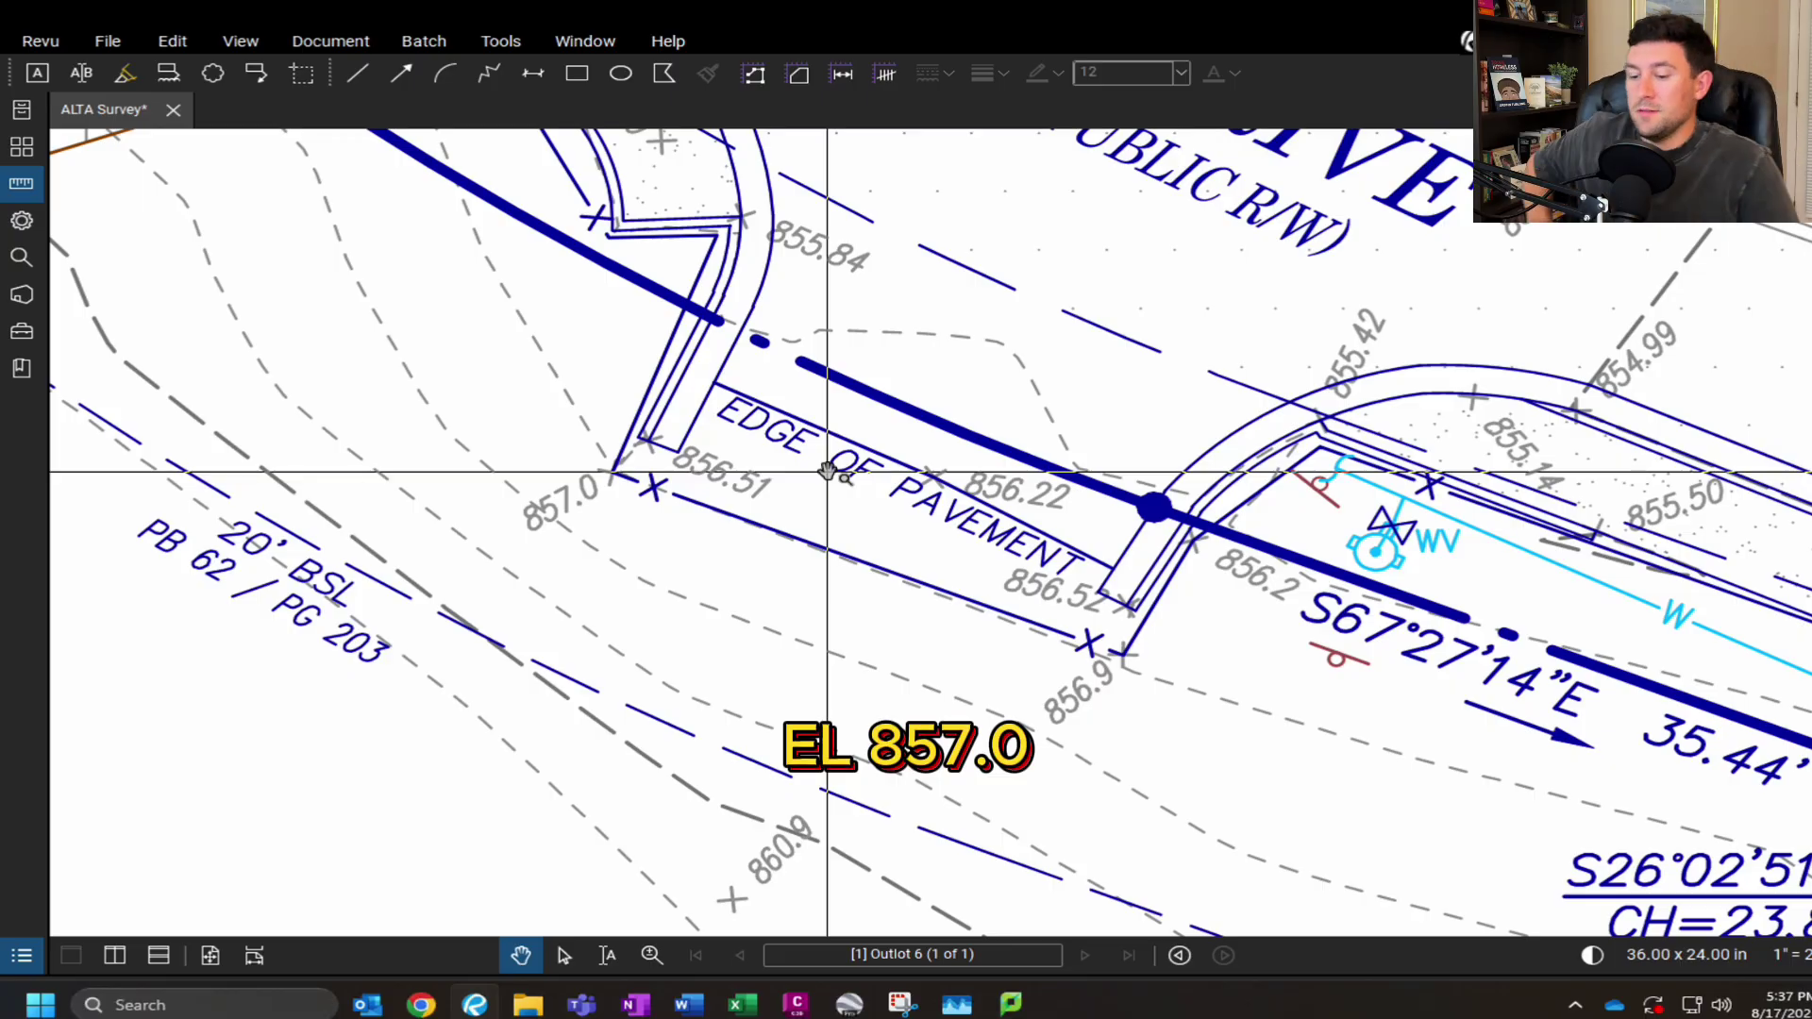
pyautogui.scroll(-5, 827, 471)
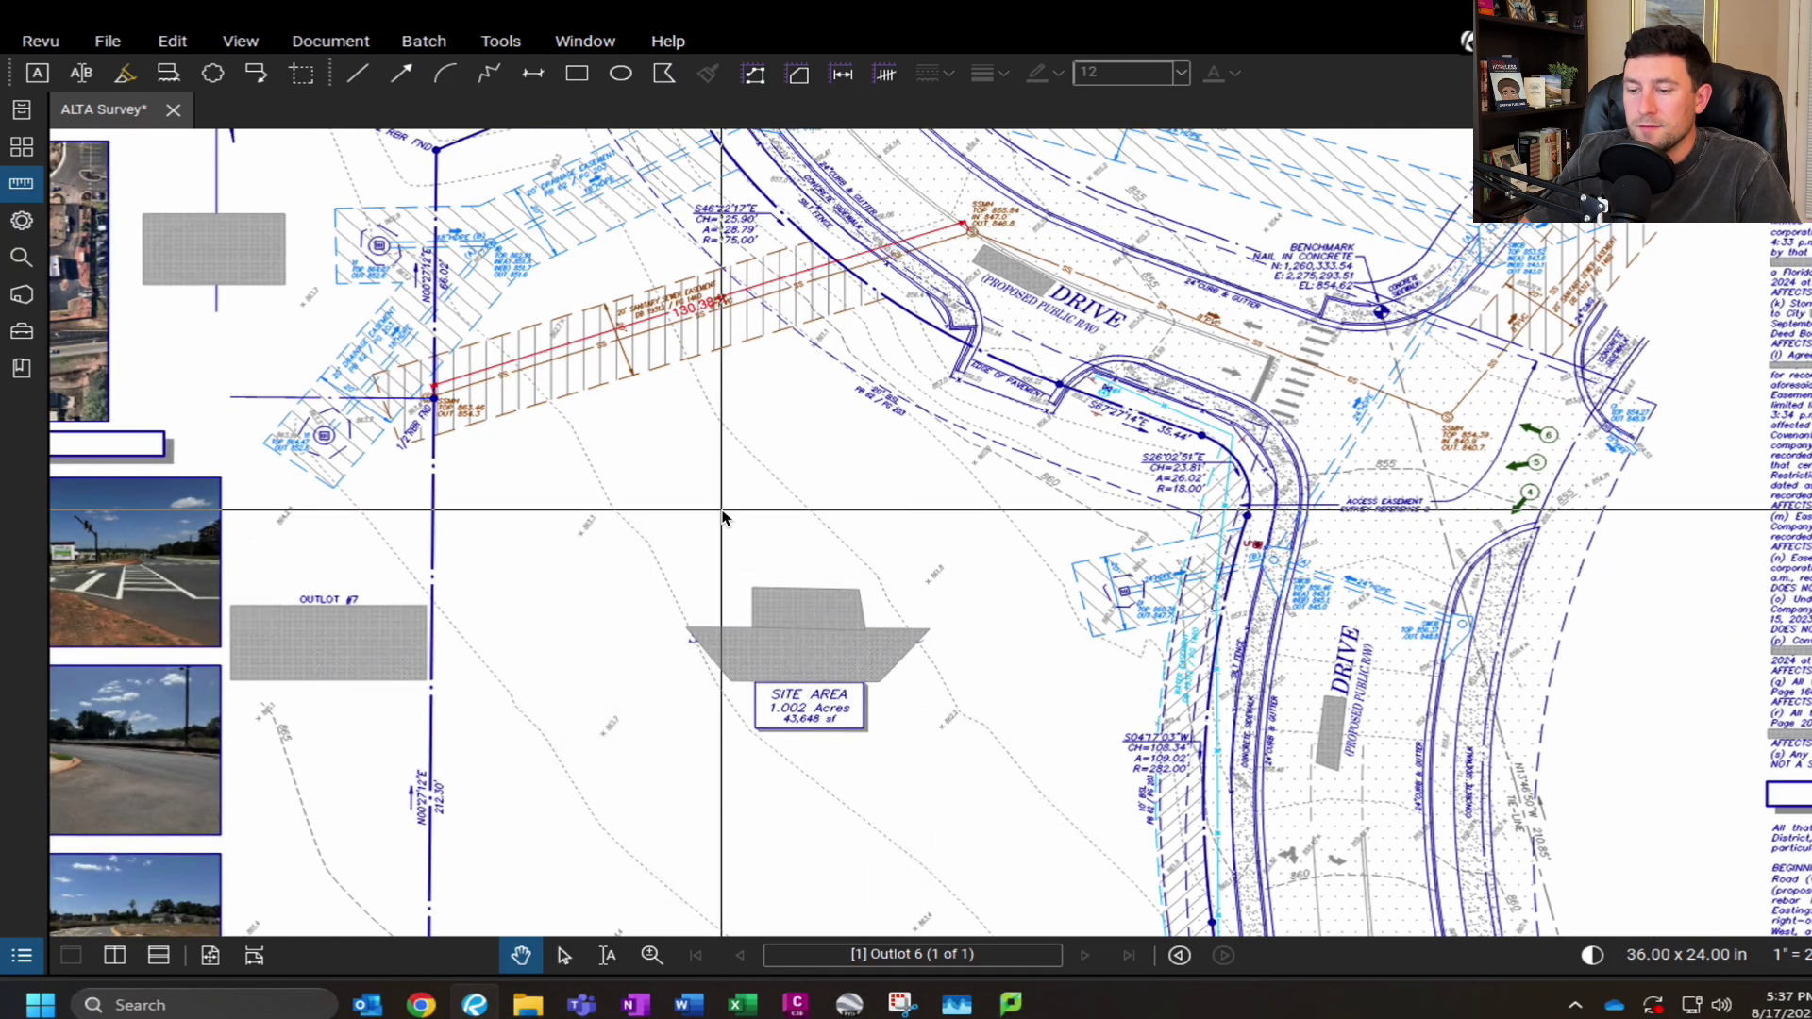
pyautogui.scroll(-4, 722, 516)
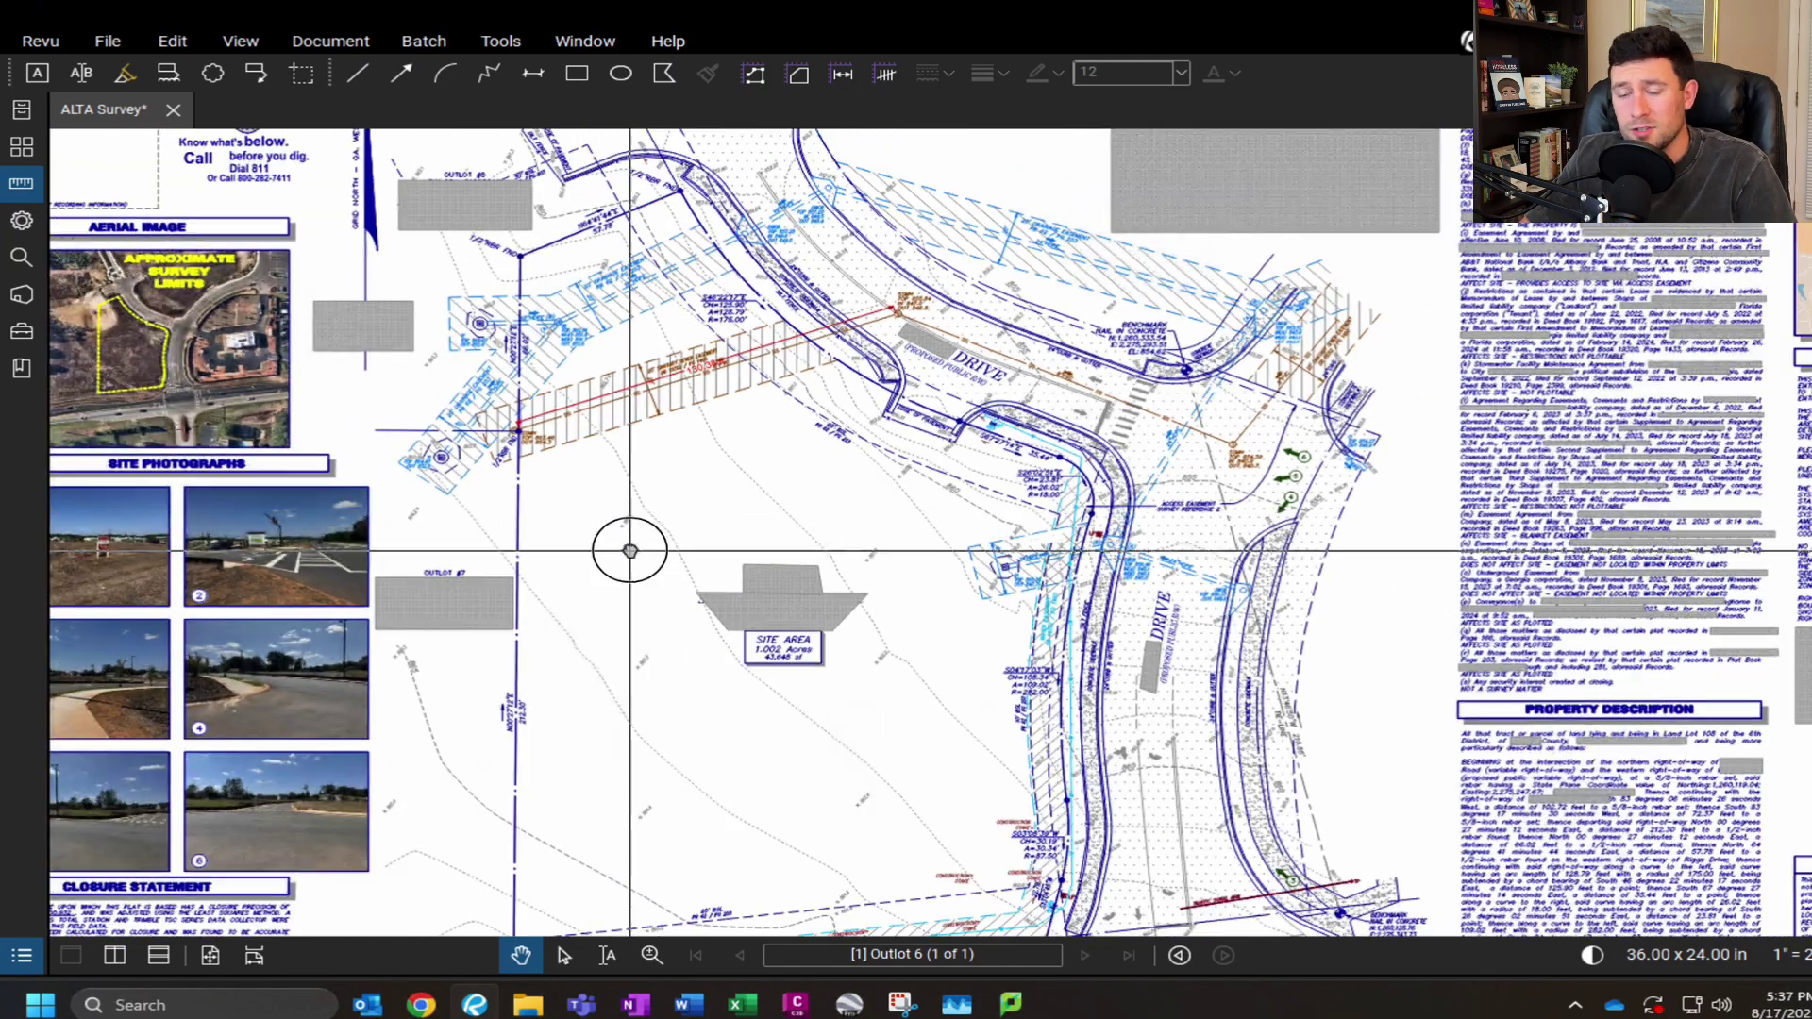
pyautogui.moveTo(630, 550)
pyautogui.mouseDown(button='middle')
pyautogui.moveTo(635, 473)
pyautogui.moveTo(636, 497)
pyautogui.mouseUp(button='middle')
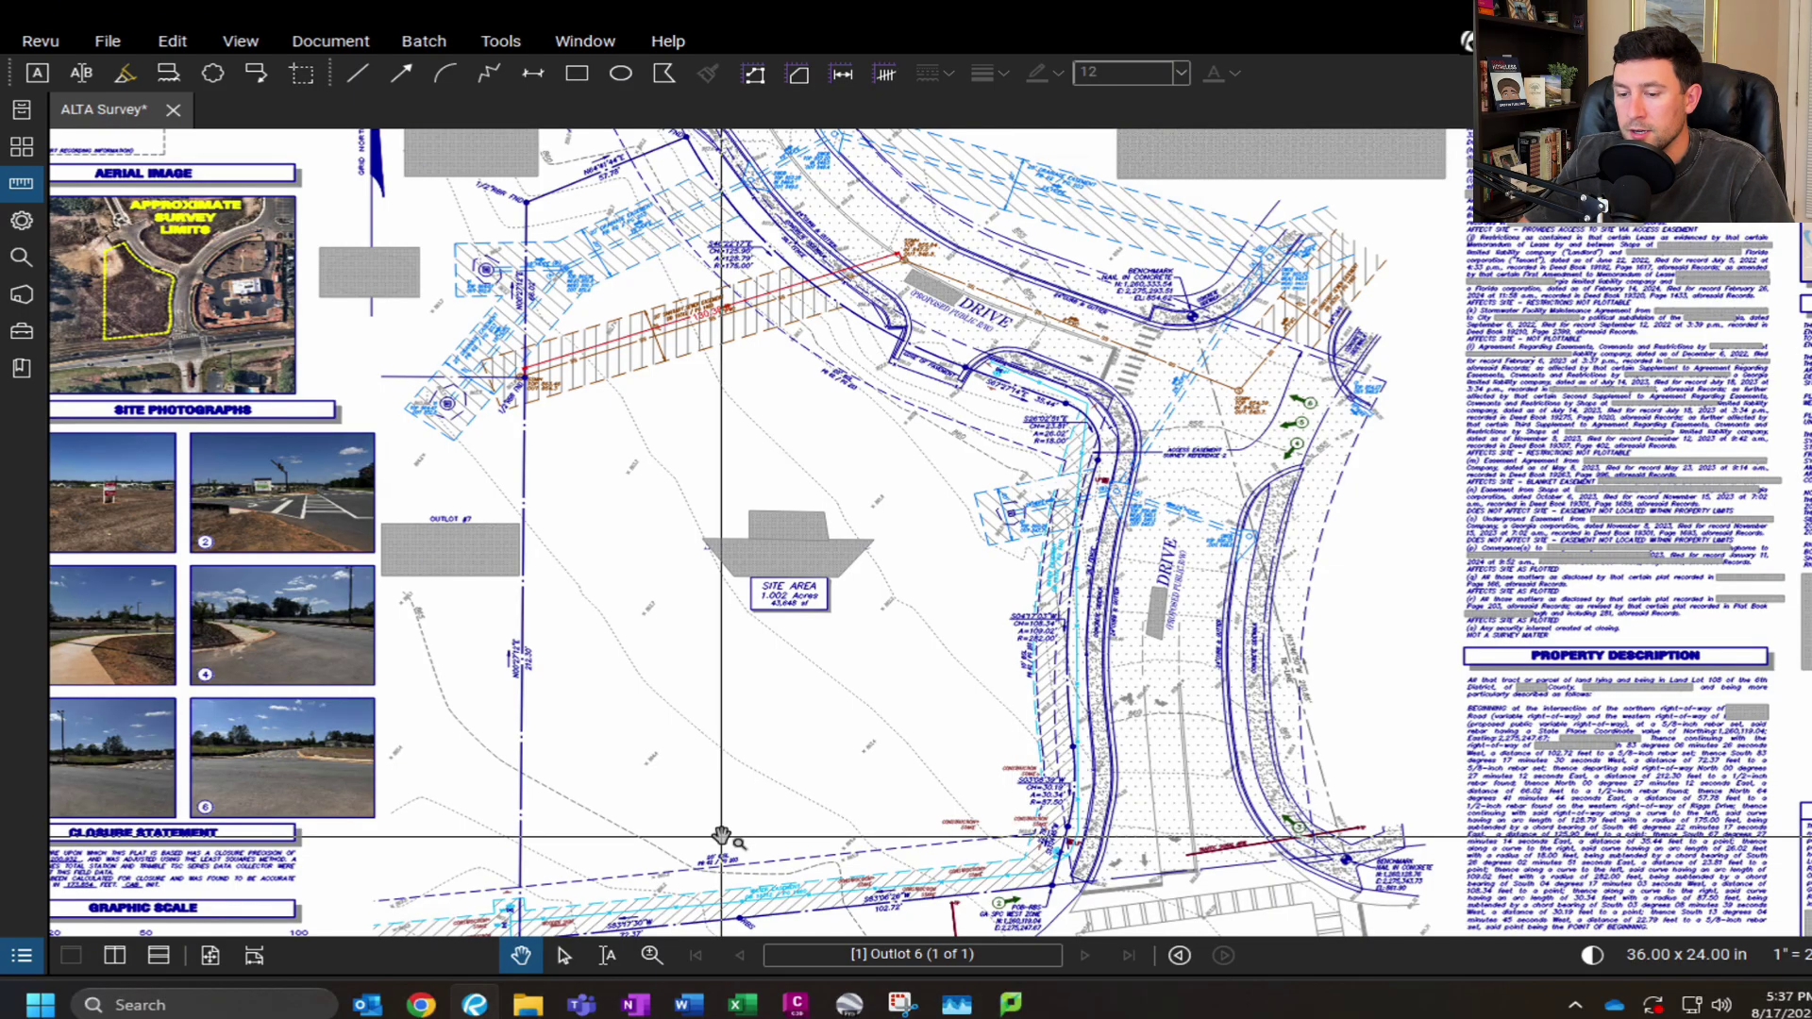
pyautogui.scroll(2, 723, 837)
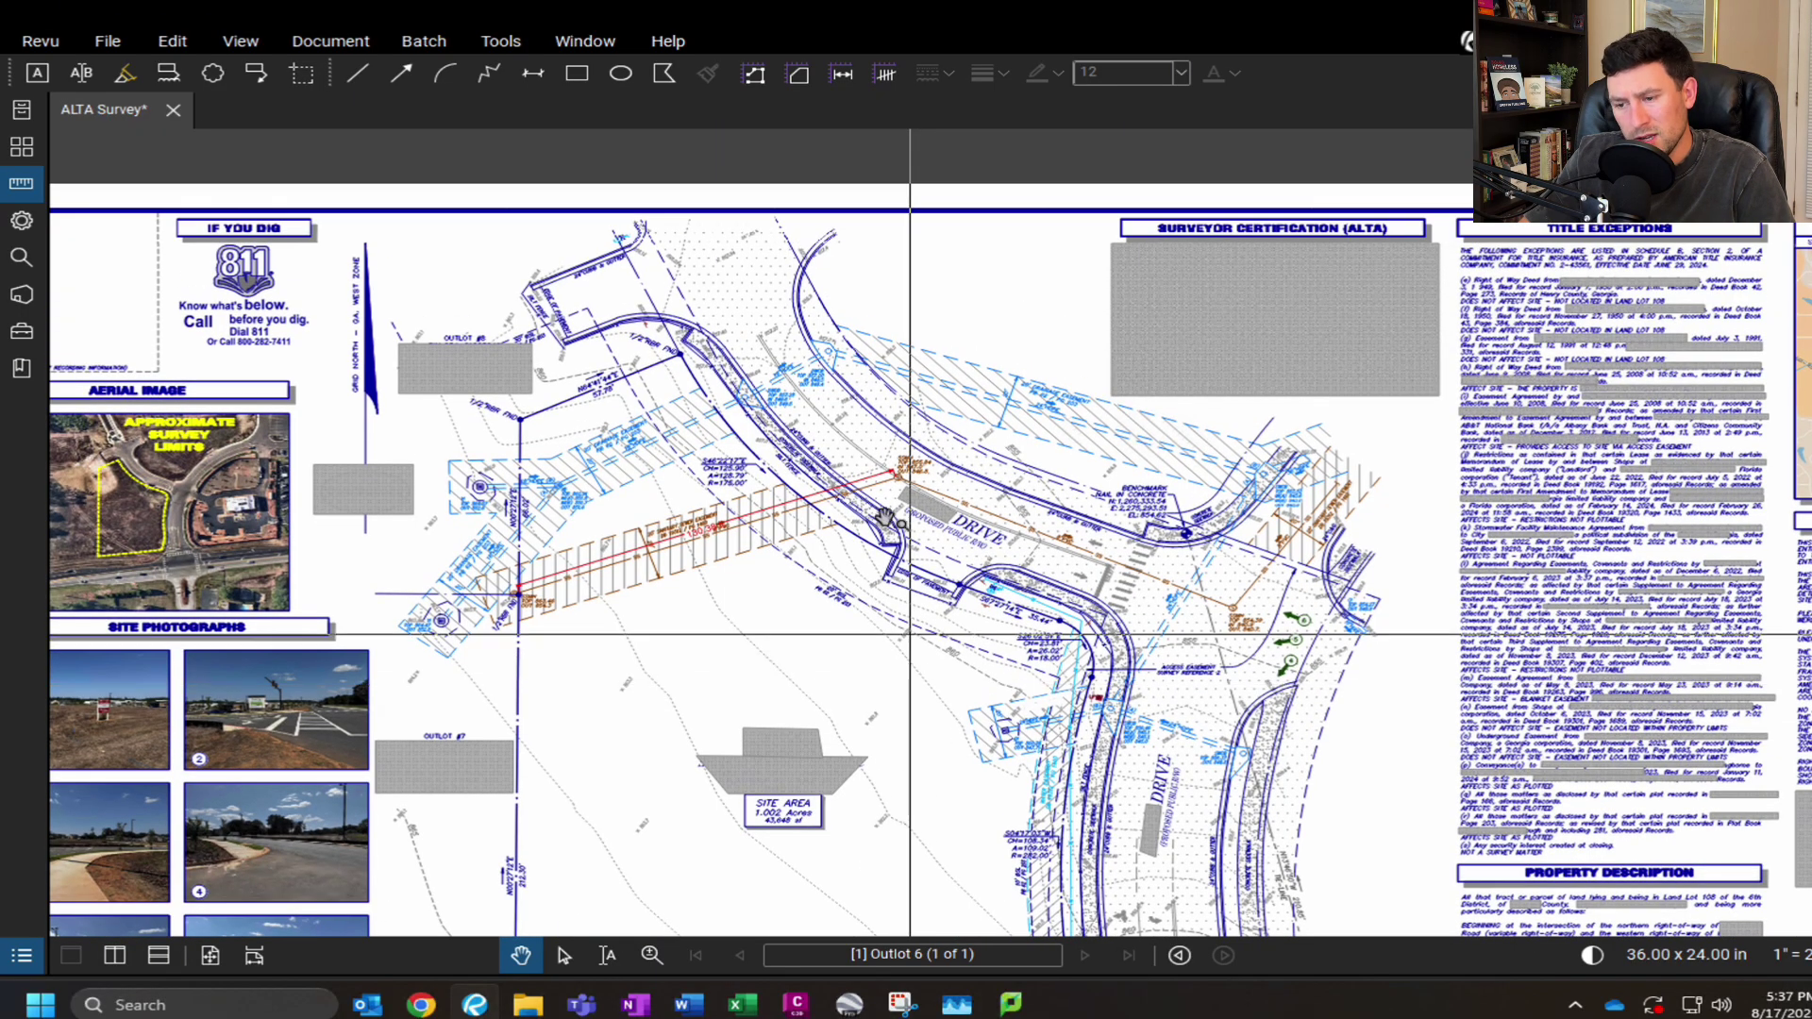
pyautogui.keyDown('ctrl'); pyautogui.scroll(3, 885, 518); pyautogui.keyUp('ctrl')
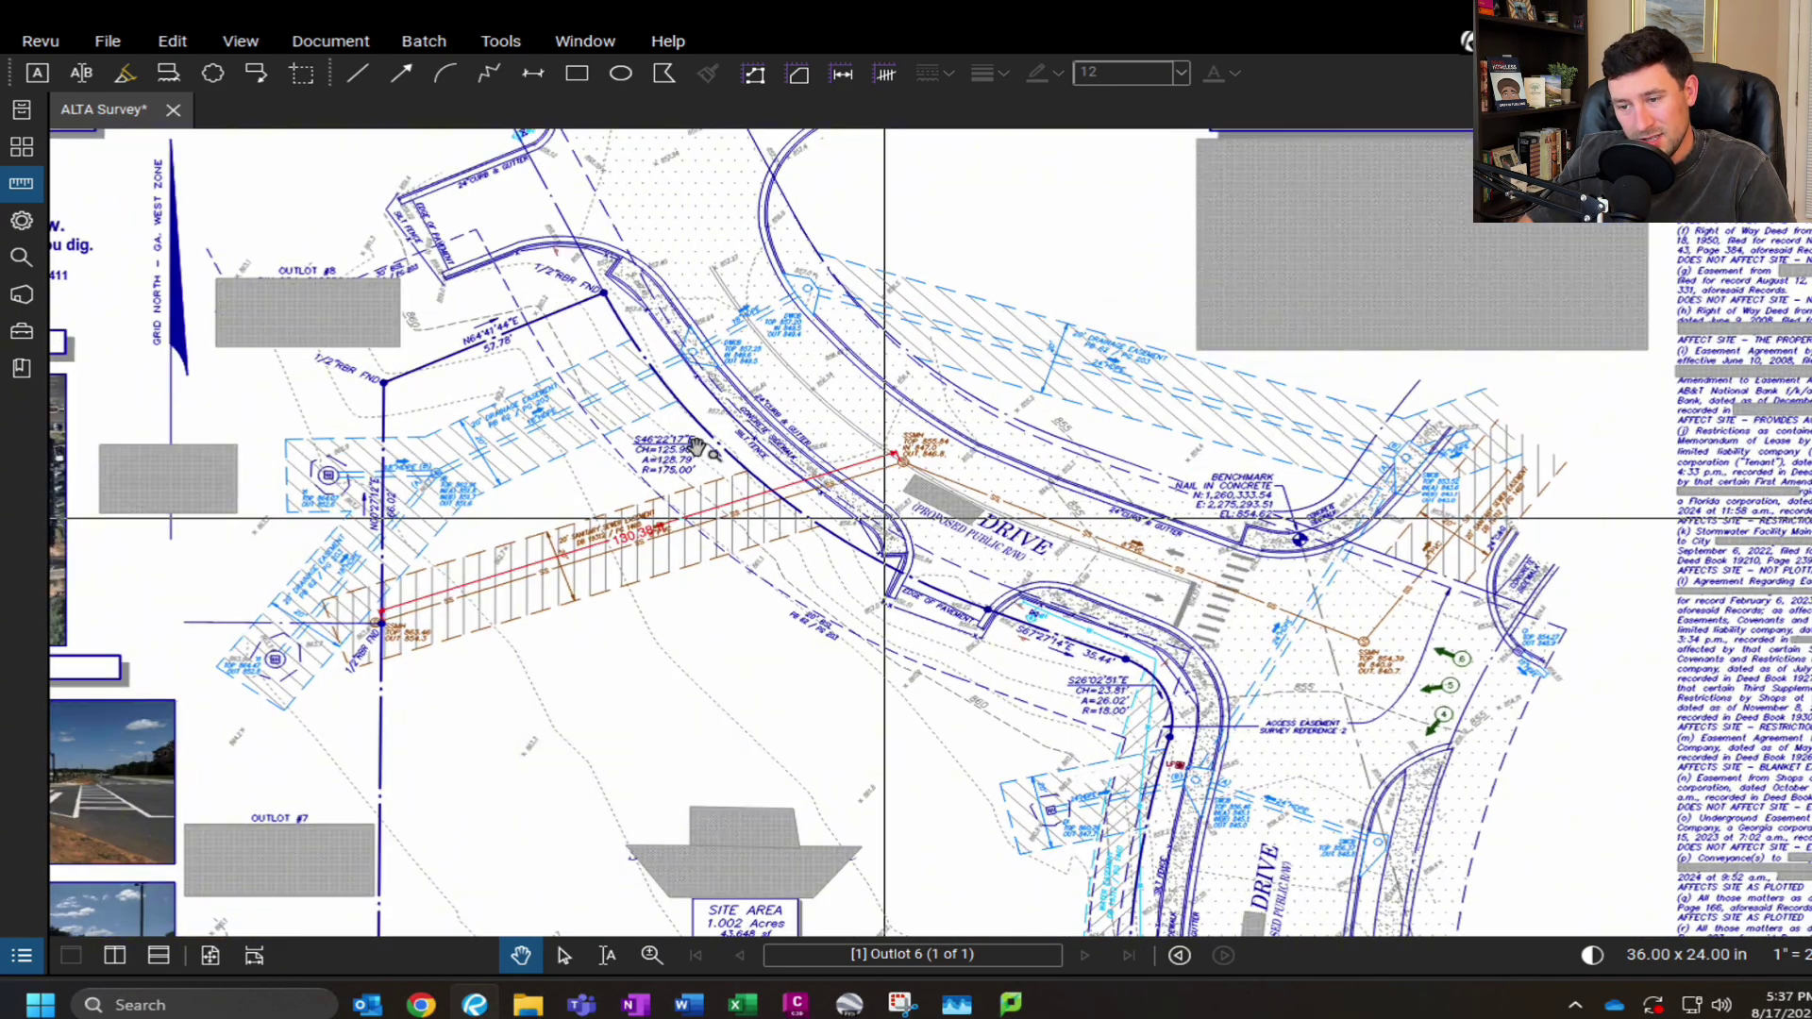
pyautogui.keyDown('ctrl'); pyautogui.scroll(3, 882, 602); pyautogui.keyUp('ctrl')
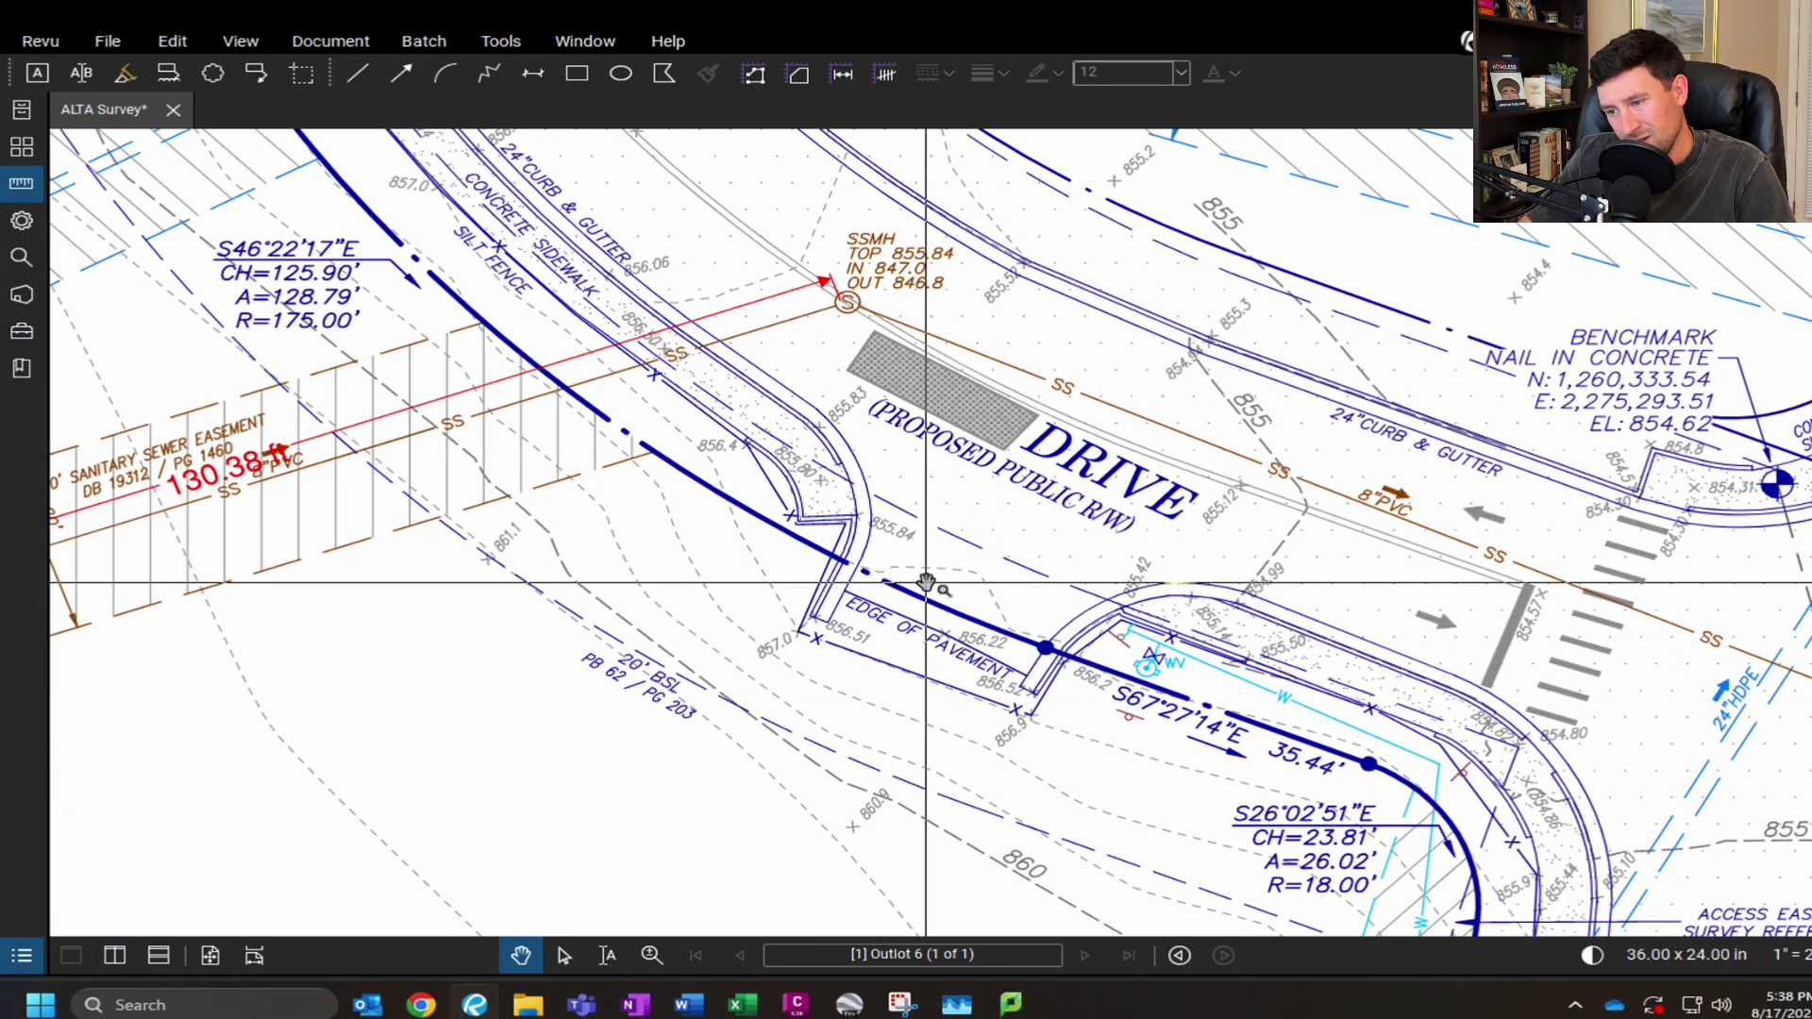
pyautogui.keyDown('ctrl'); pyautogui.scroll(-3, 926, 582); pyautogui.keyUp('ctrl')
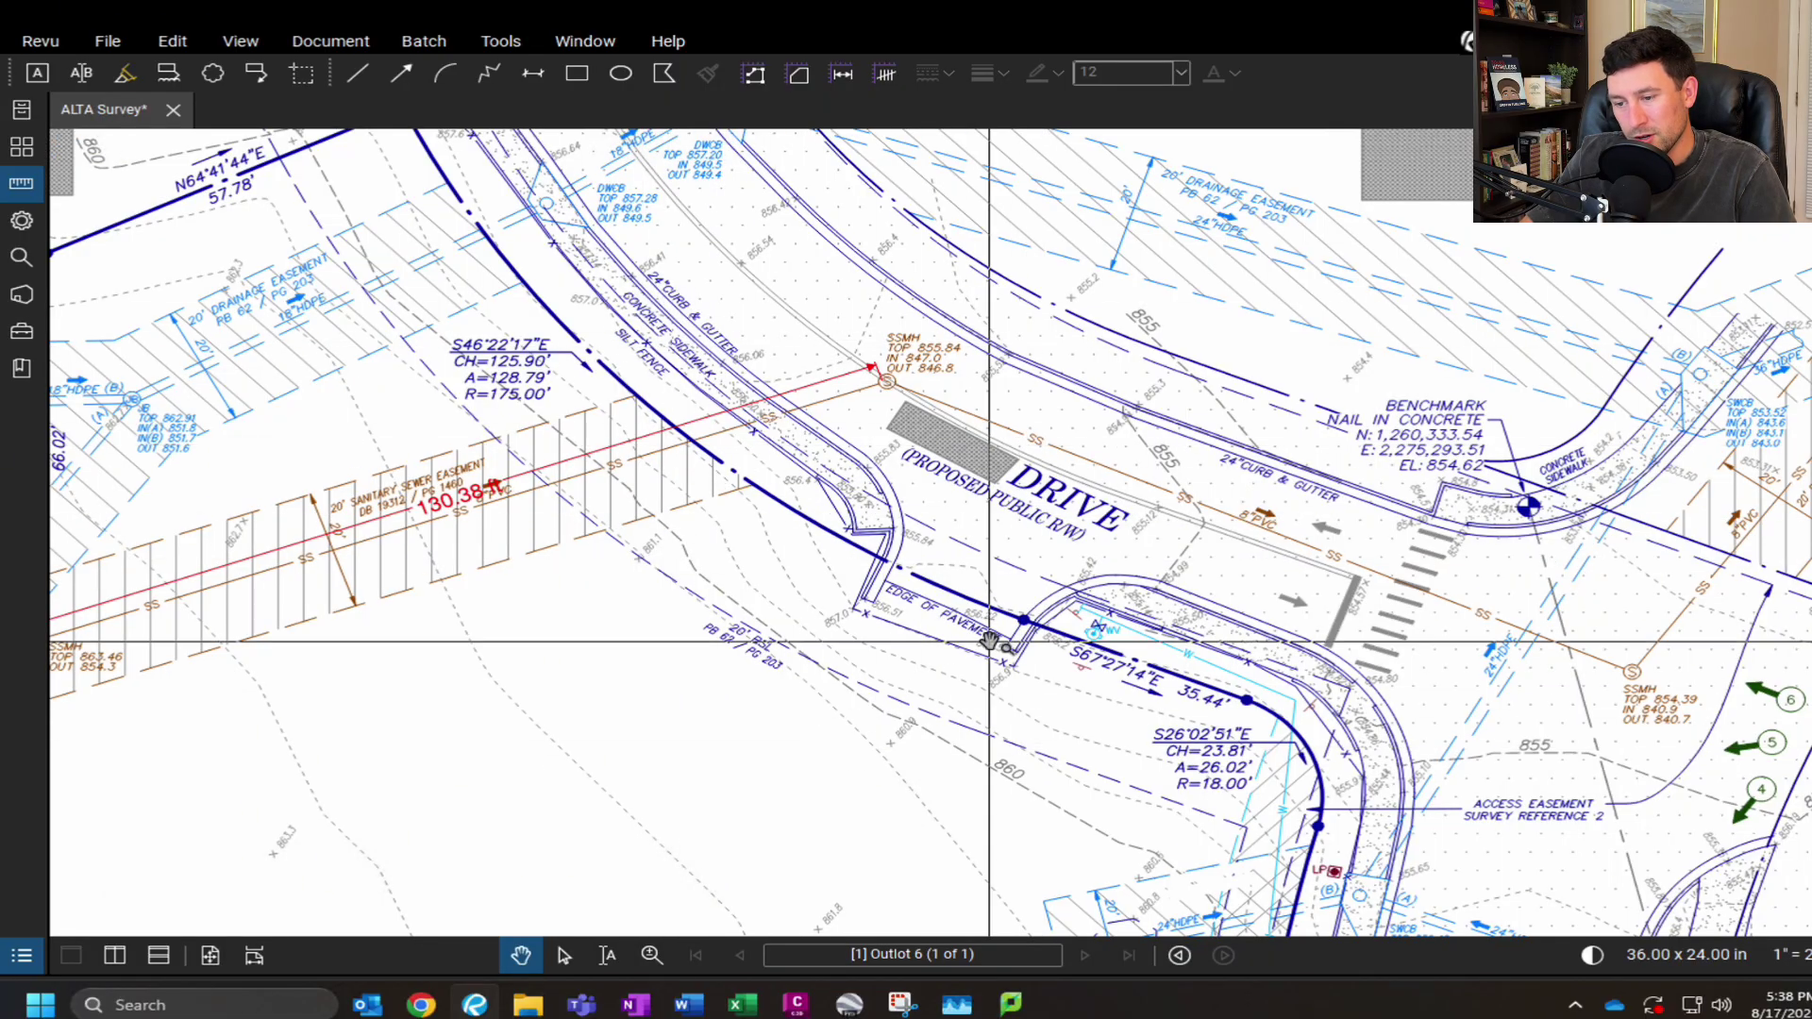
pyautogui.keyDown('ctrl'); pyautogui.scroll(-2, 987, 641); pyautogui.keyUp('ctrl')
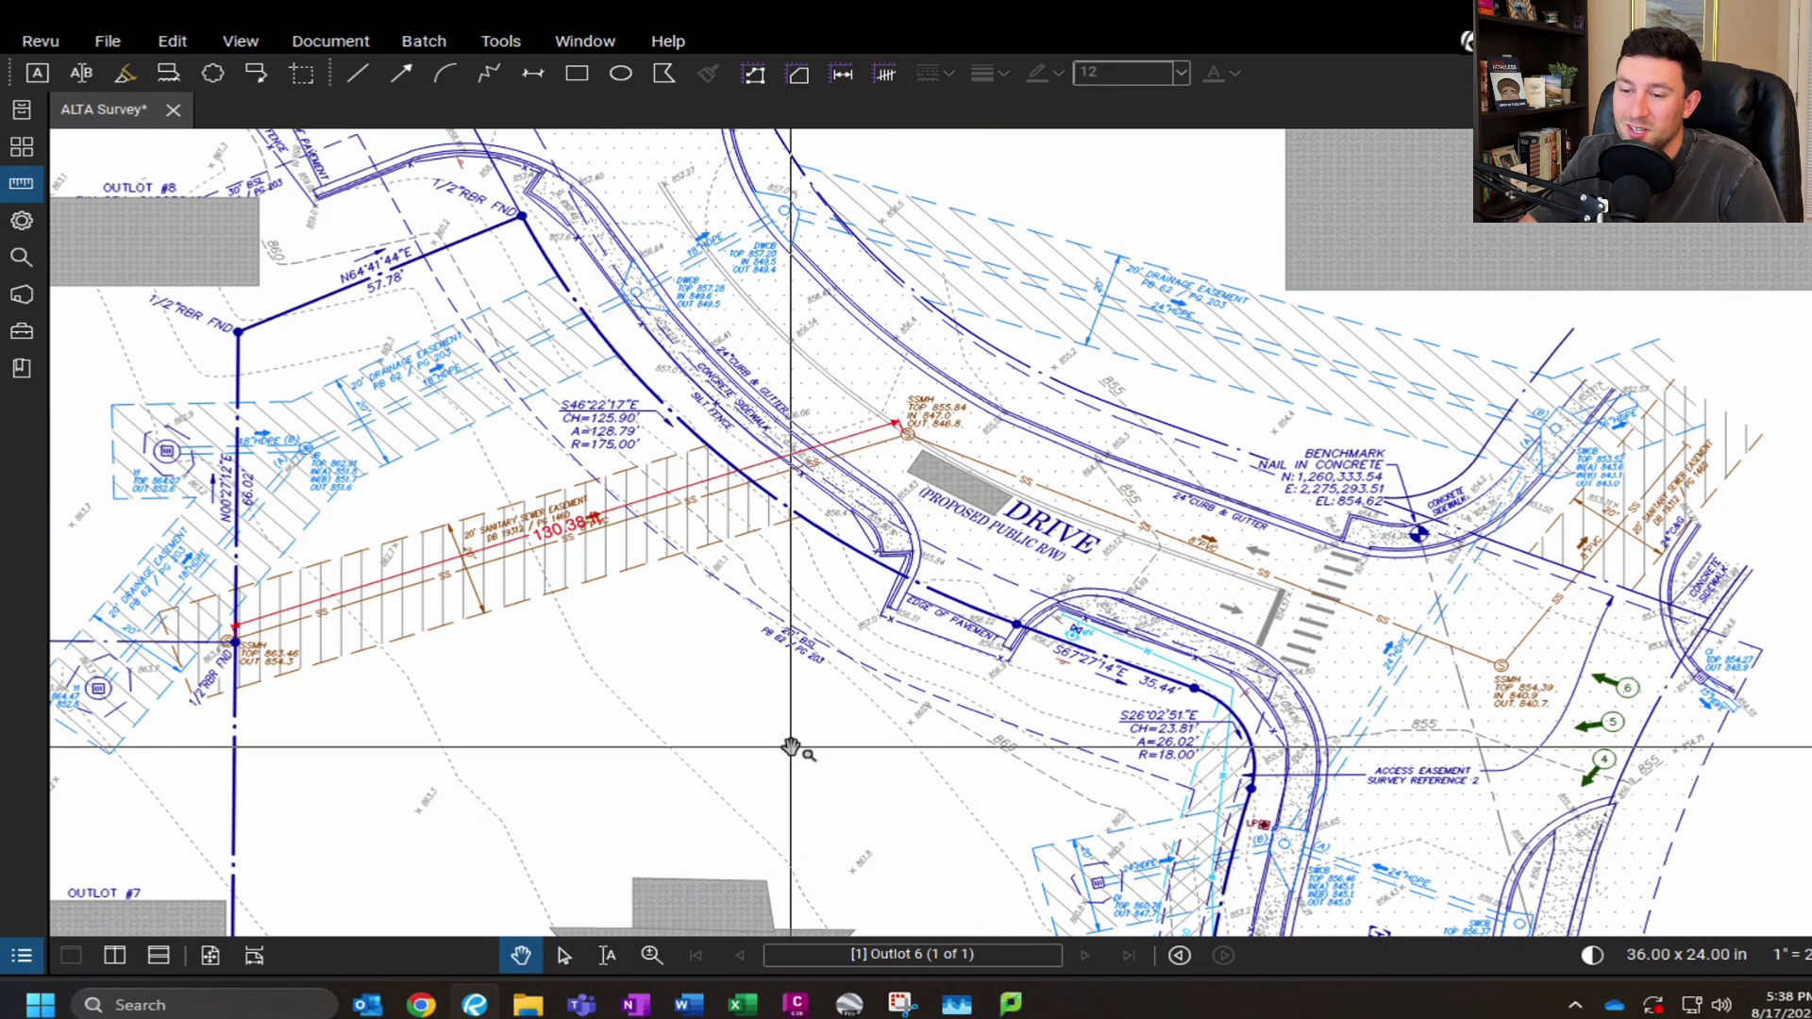
pyautogui.moveTo(791, 747)
pyautogui.mouseDown()
pyautogui.moveTo(627, 675)
pyautogui.moveTo(1233, 739)
pyautogui.mouseUp()
pyautogui.scroll(-3, 965, 804)
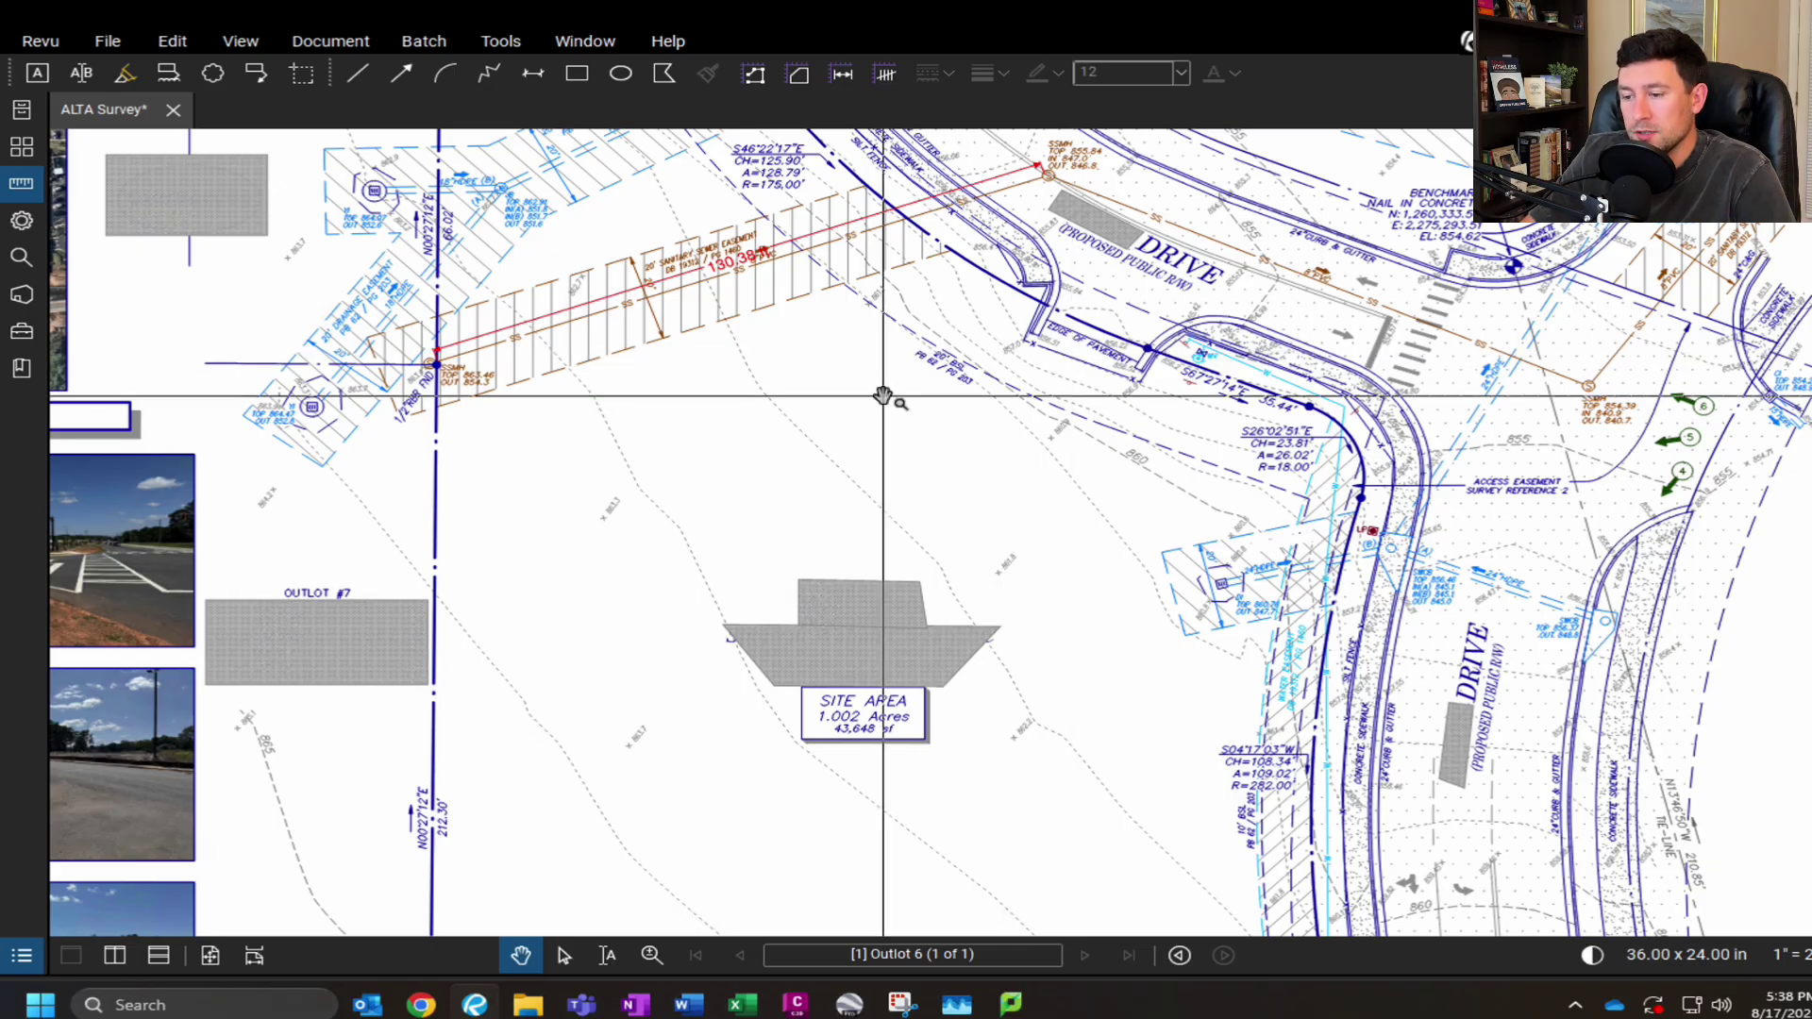
pyautogui.scroll(-2, 1019, 506)
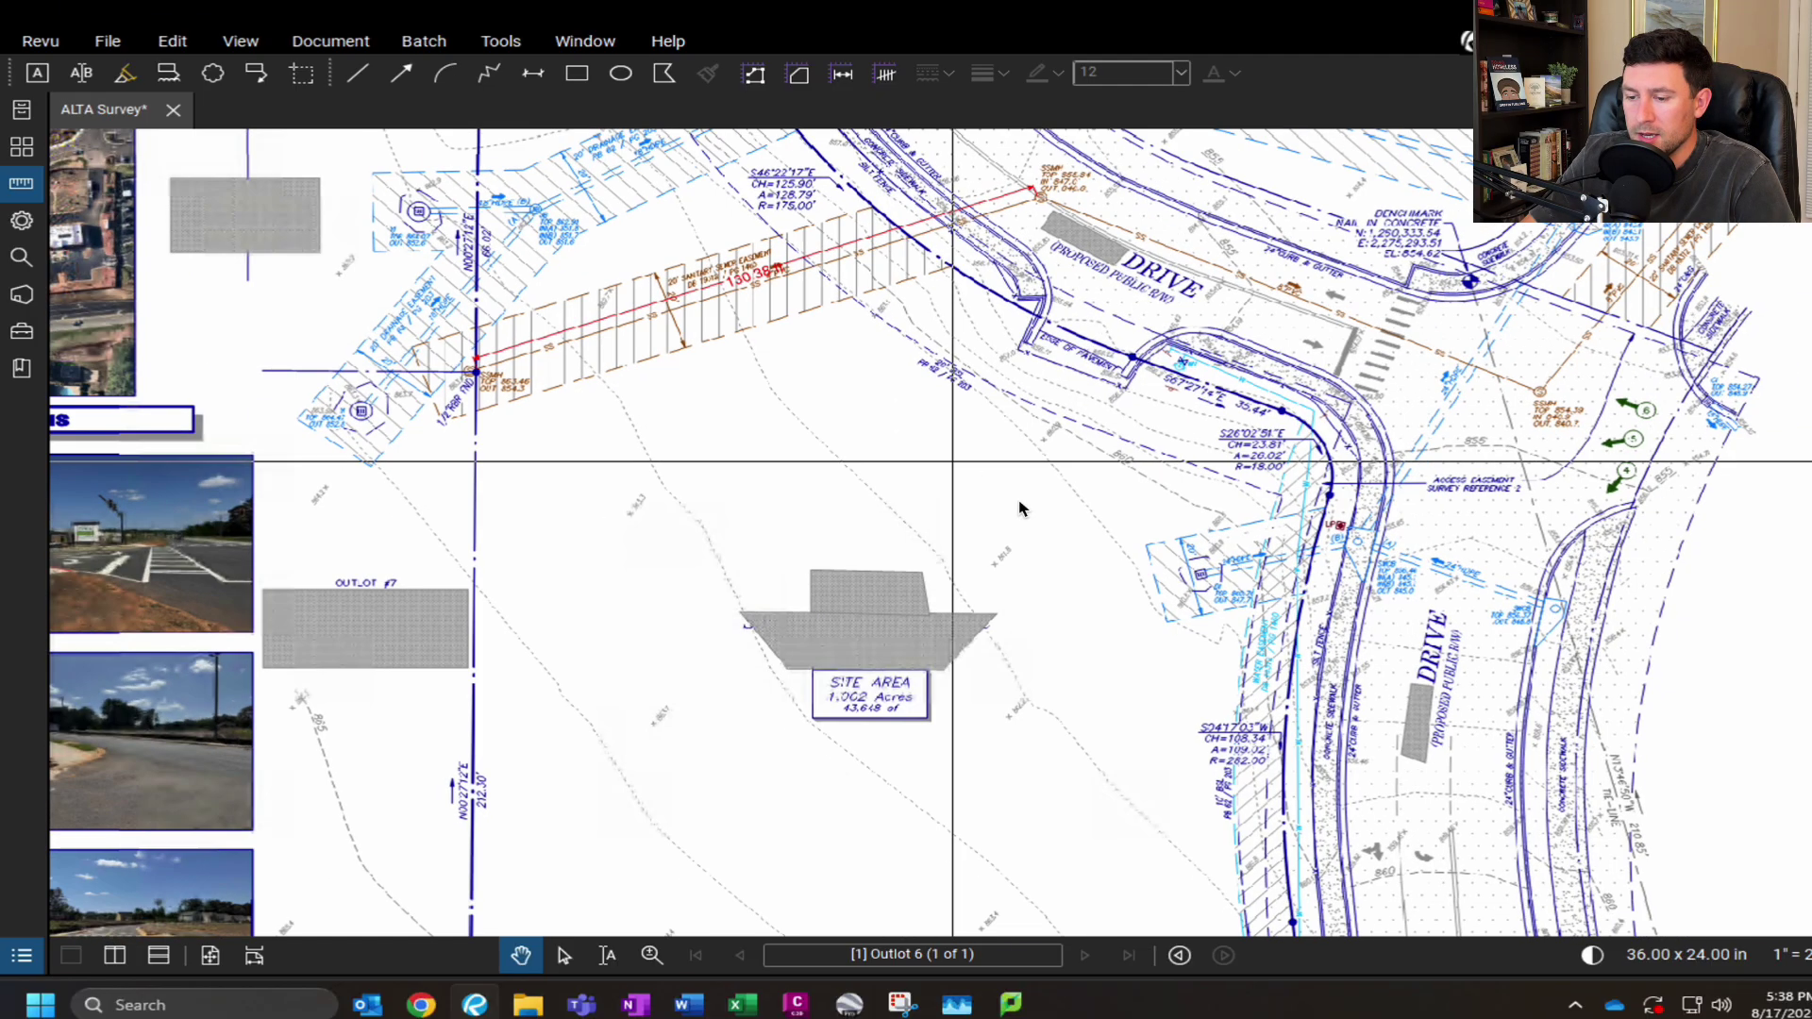
pyautogui.moveTo(1019, 404)
pyautogui.mouseDown(button='middle')
pyautogui.moveTo(1051, 283)
pyautogui.moveTo(1028, 349)
pyautogui.moveTo(1027, 466)
pyautogui.mouseUp(button='middle')
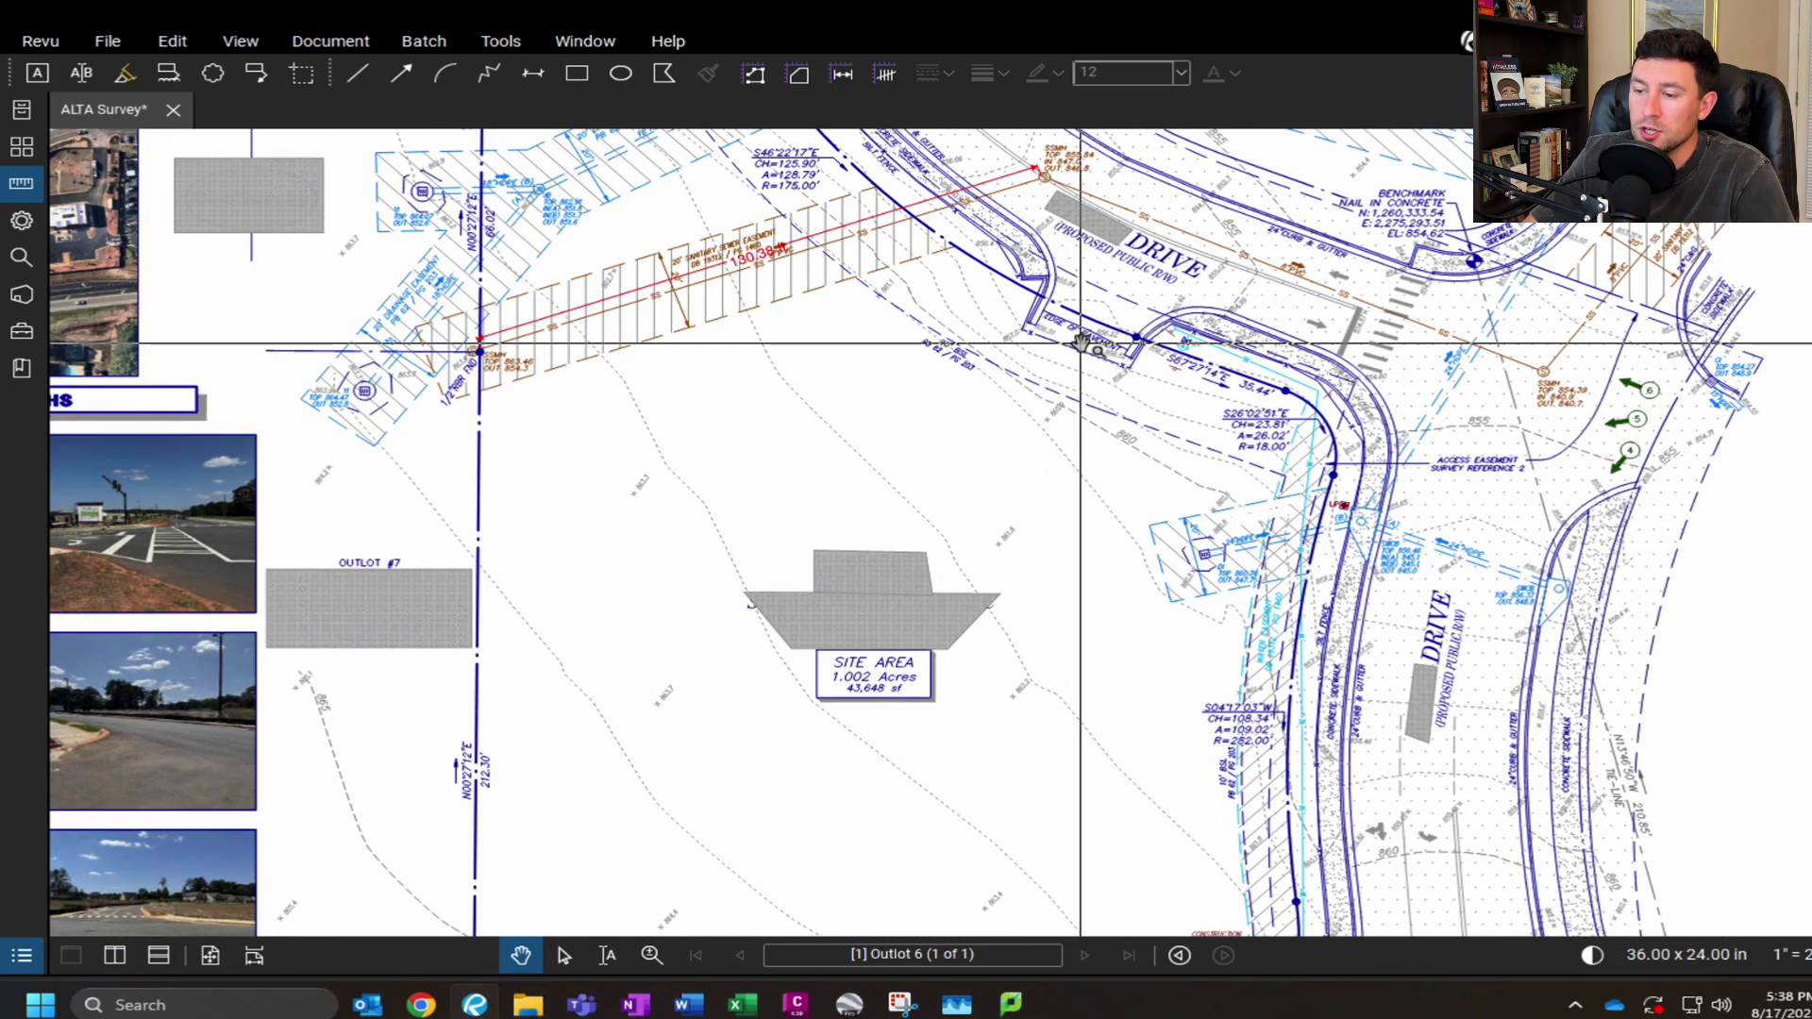
pyautogui.scroll(-5, 1057, 552)
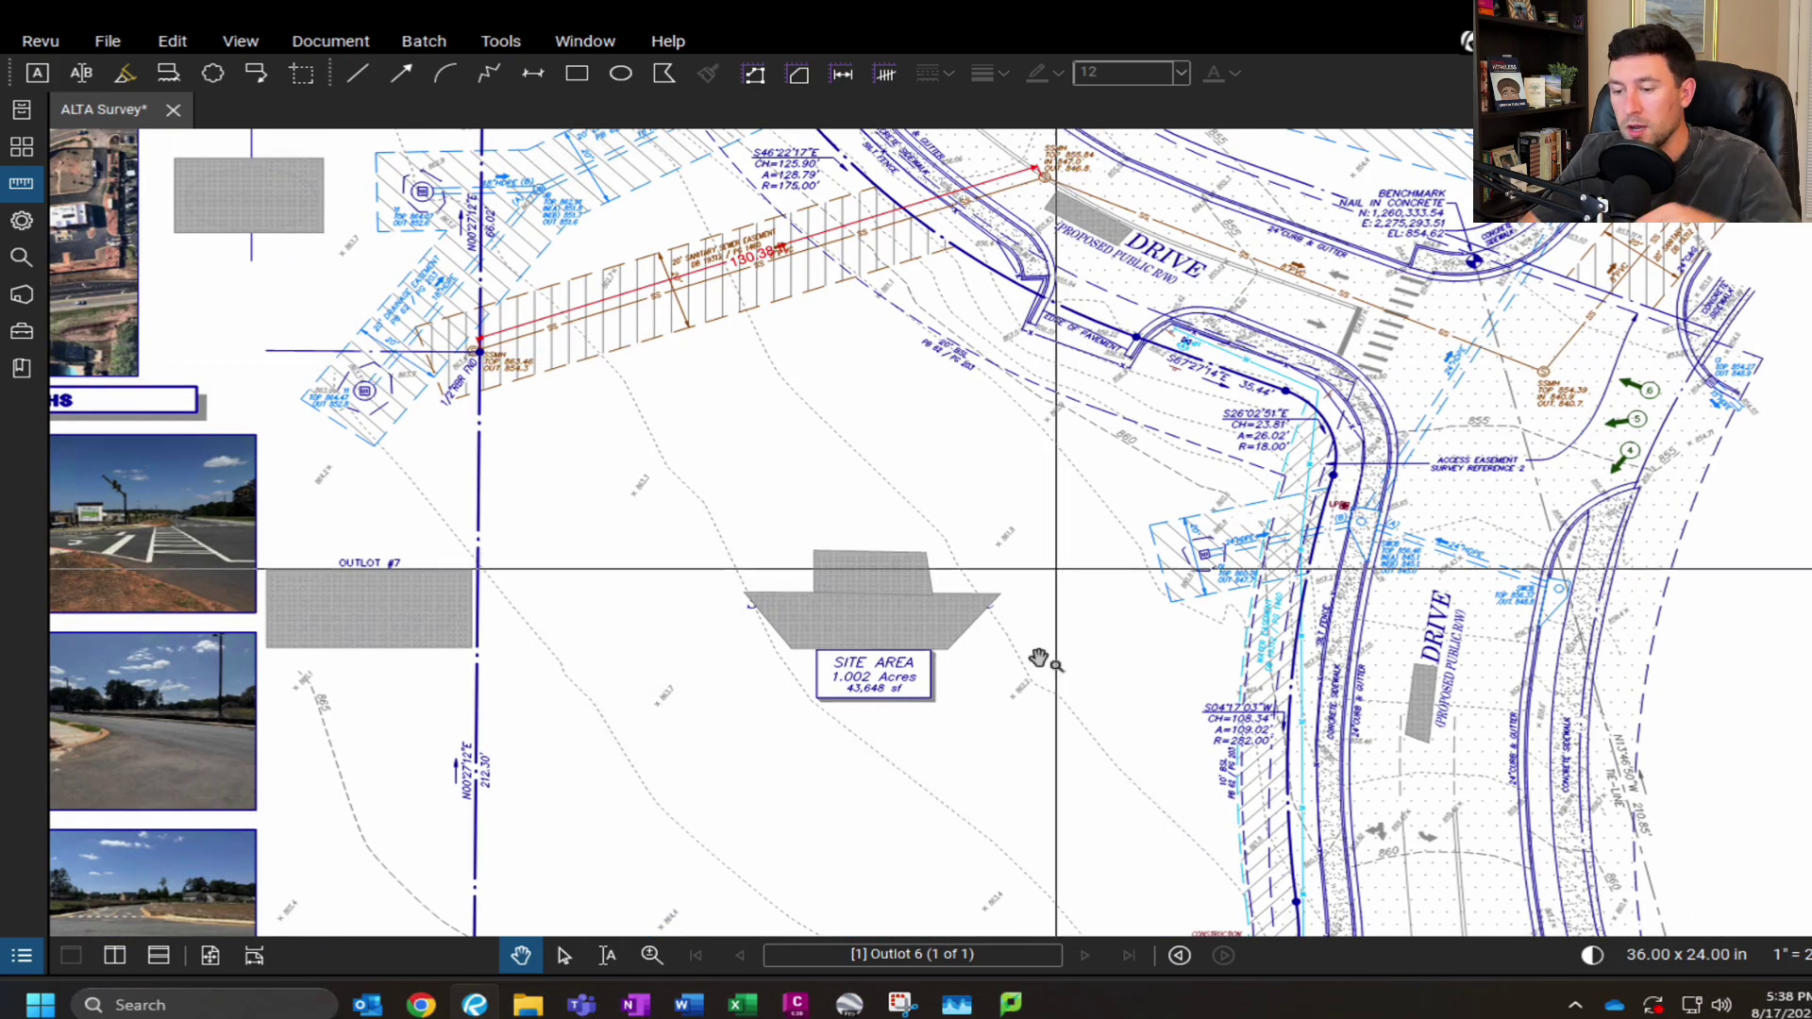
# - Start a length measurement at the site's southwest corner, then cancel it
pyautogui.scroll(3, 982, 433)
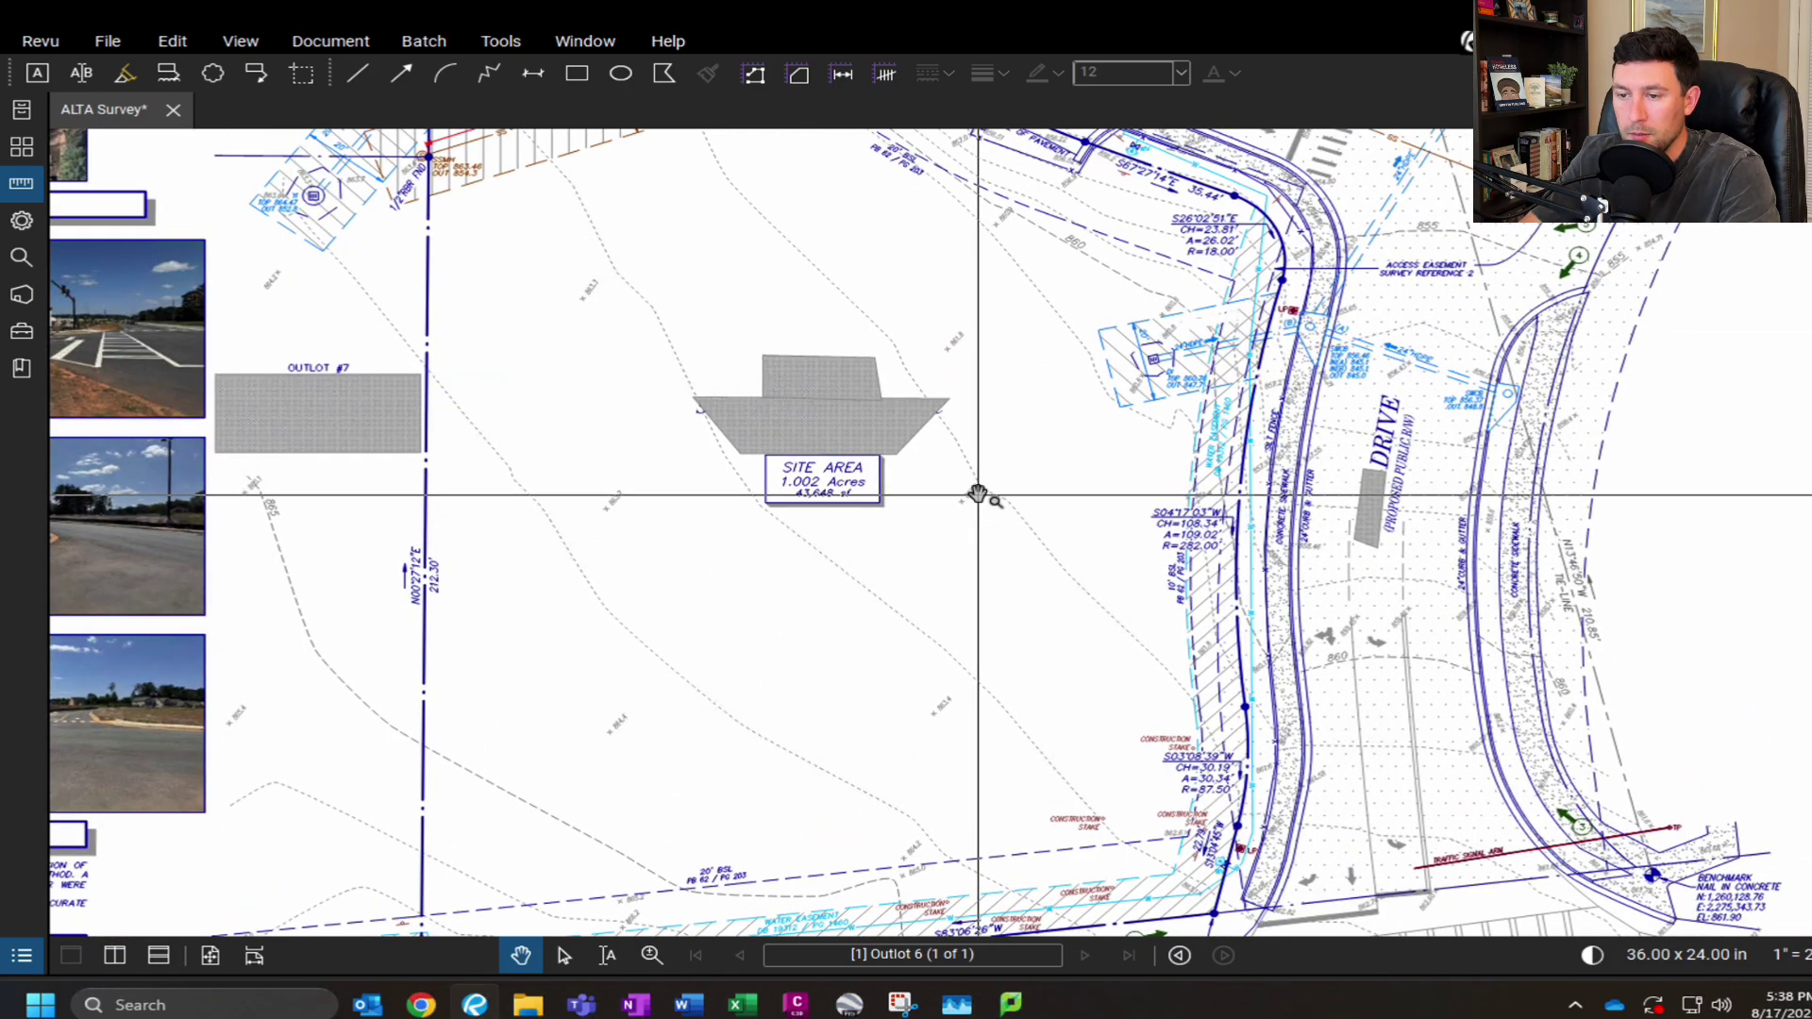
pyautogui.click(842, 75)
pyautogui.click(422, 903)
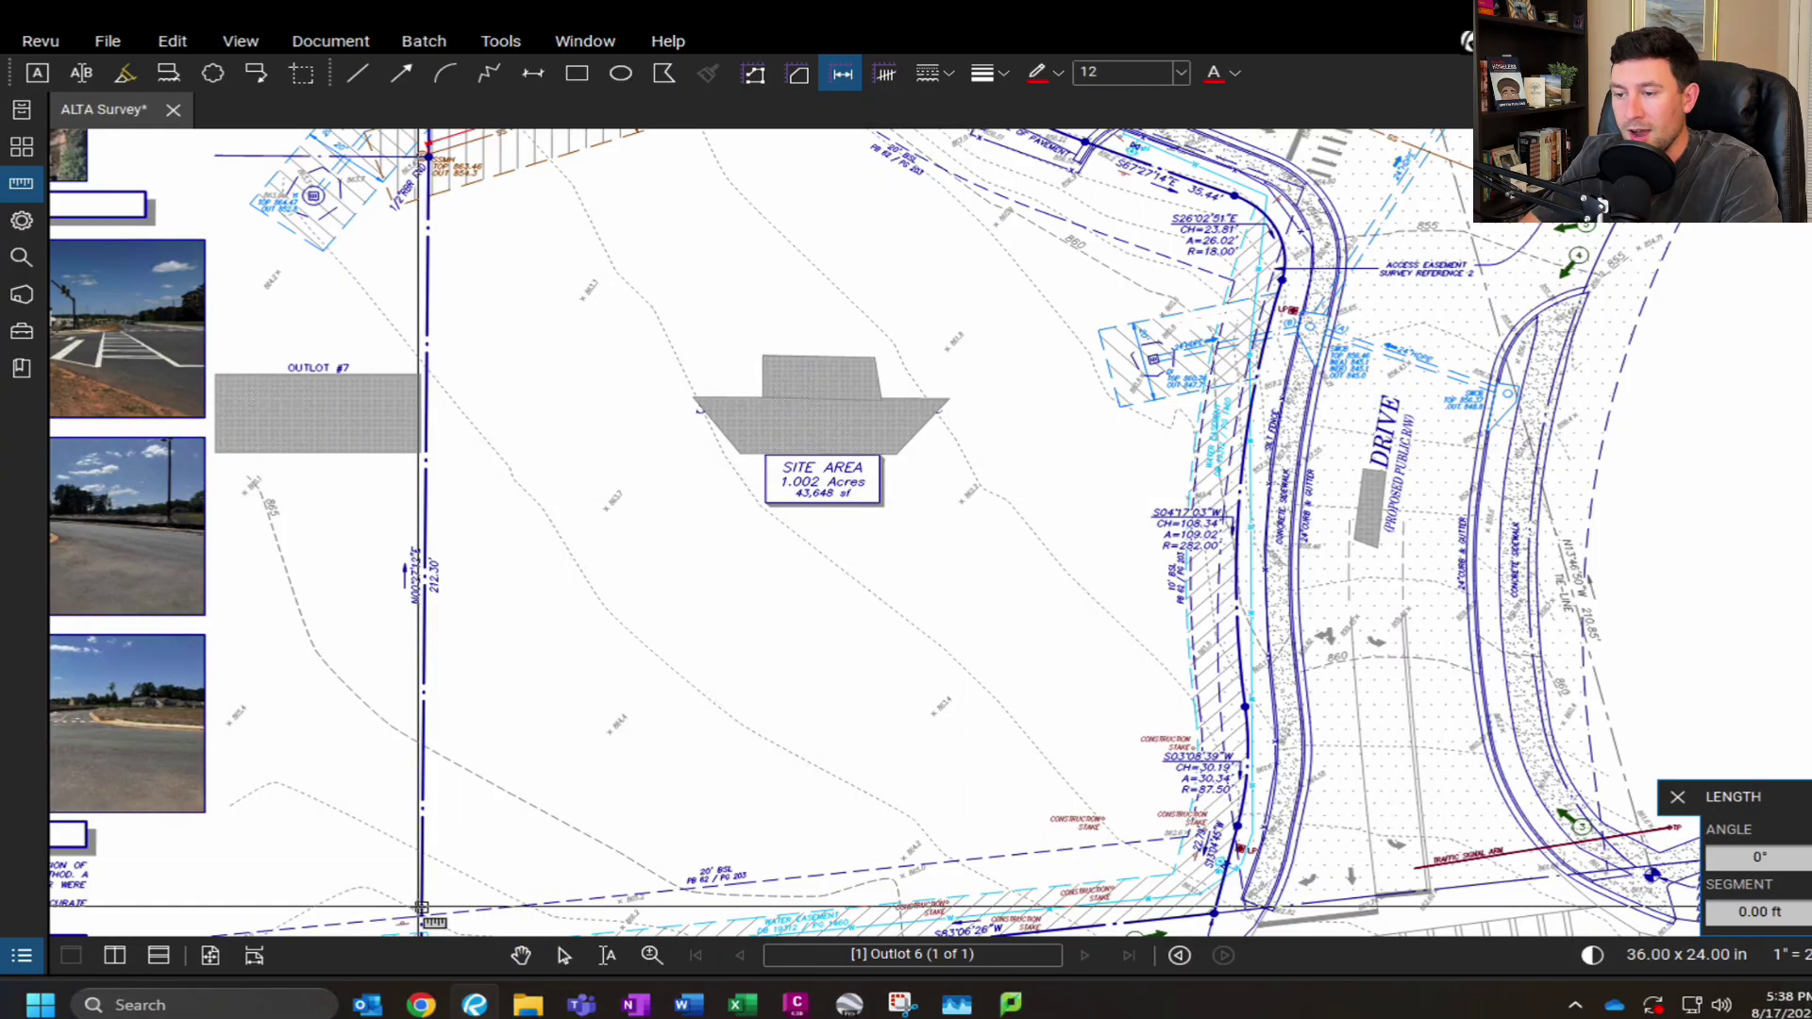
pyautogui.scroll(5, 939, 437)
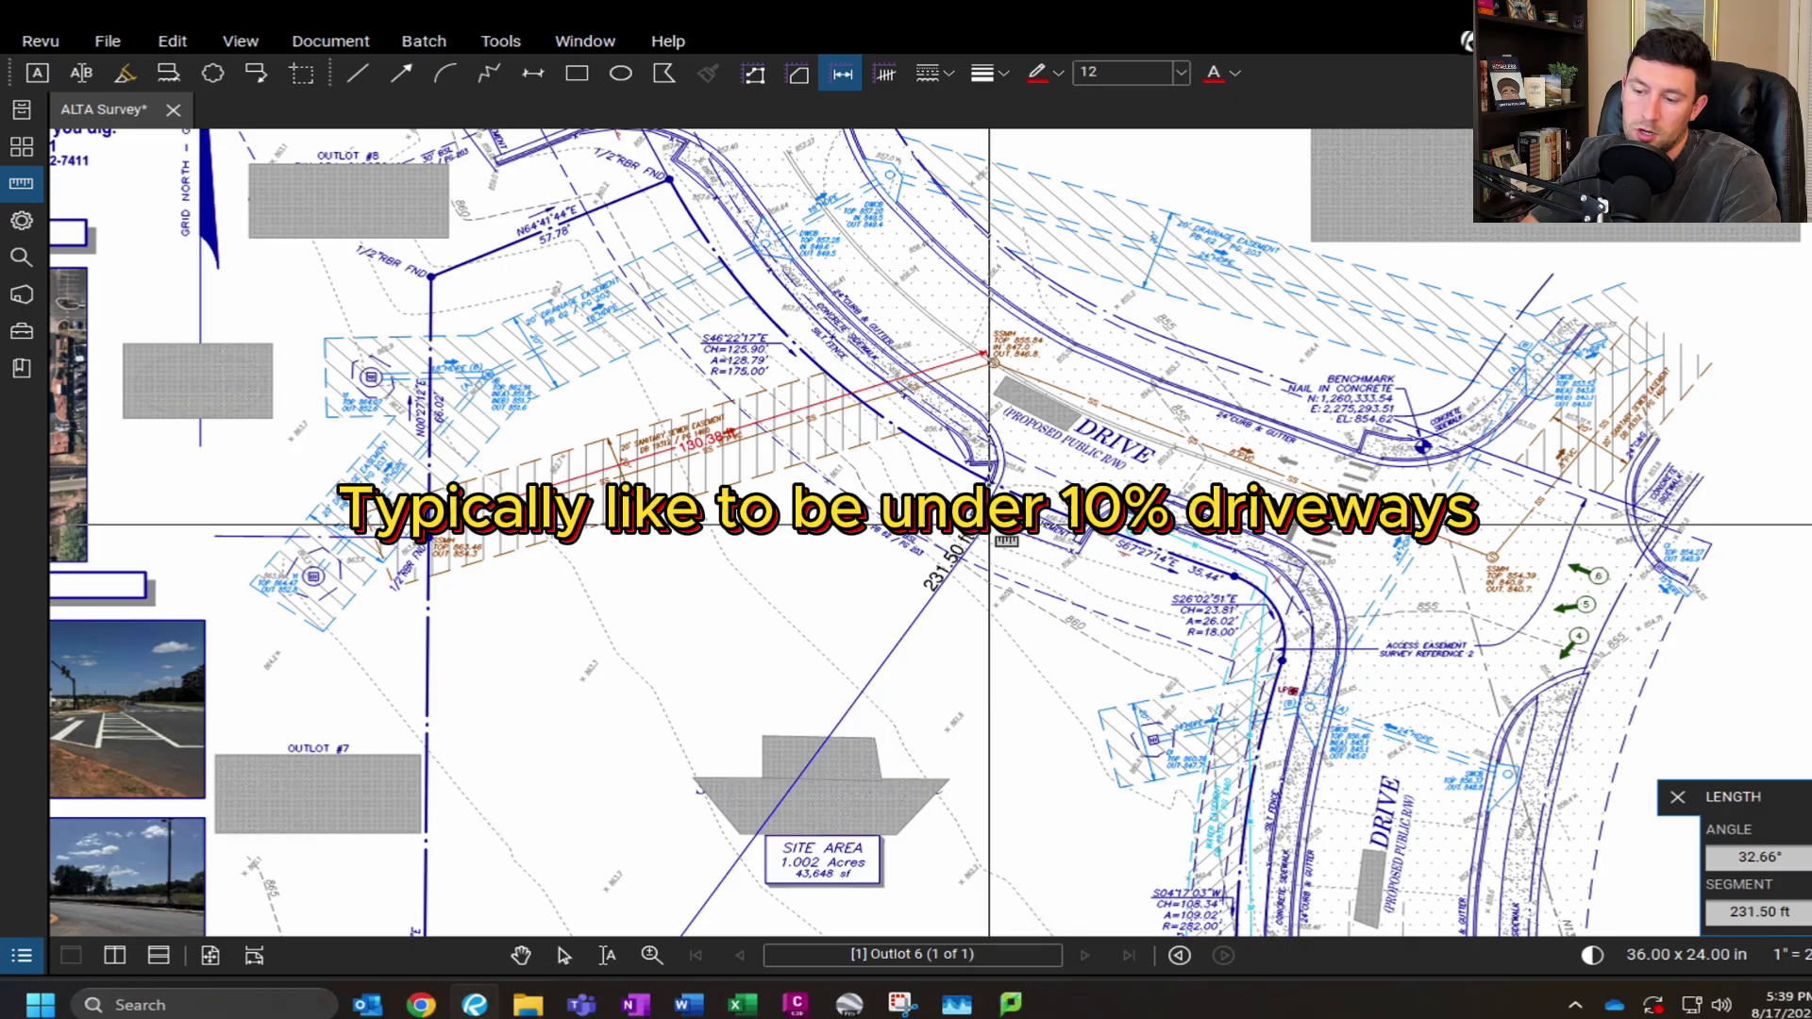
pyautogui.press('Escape')
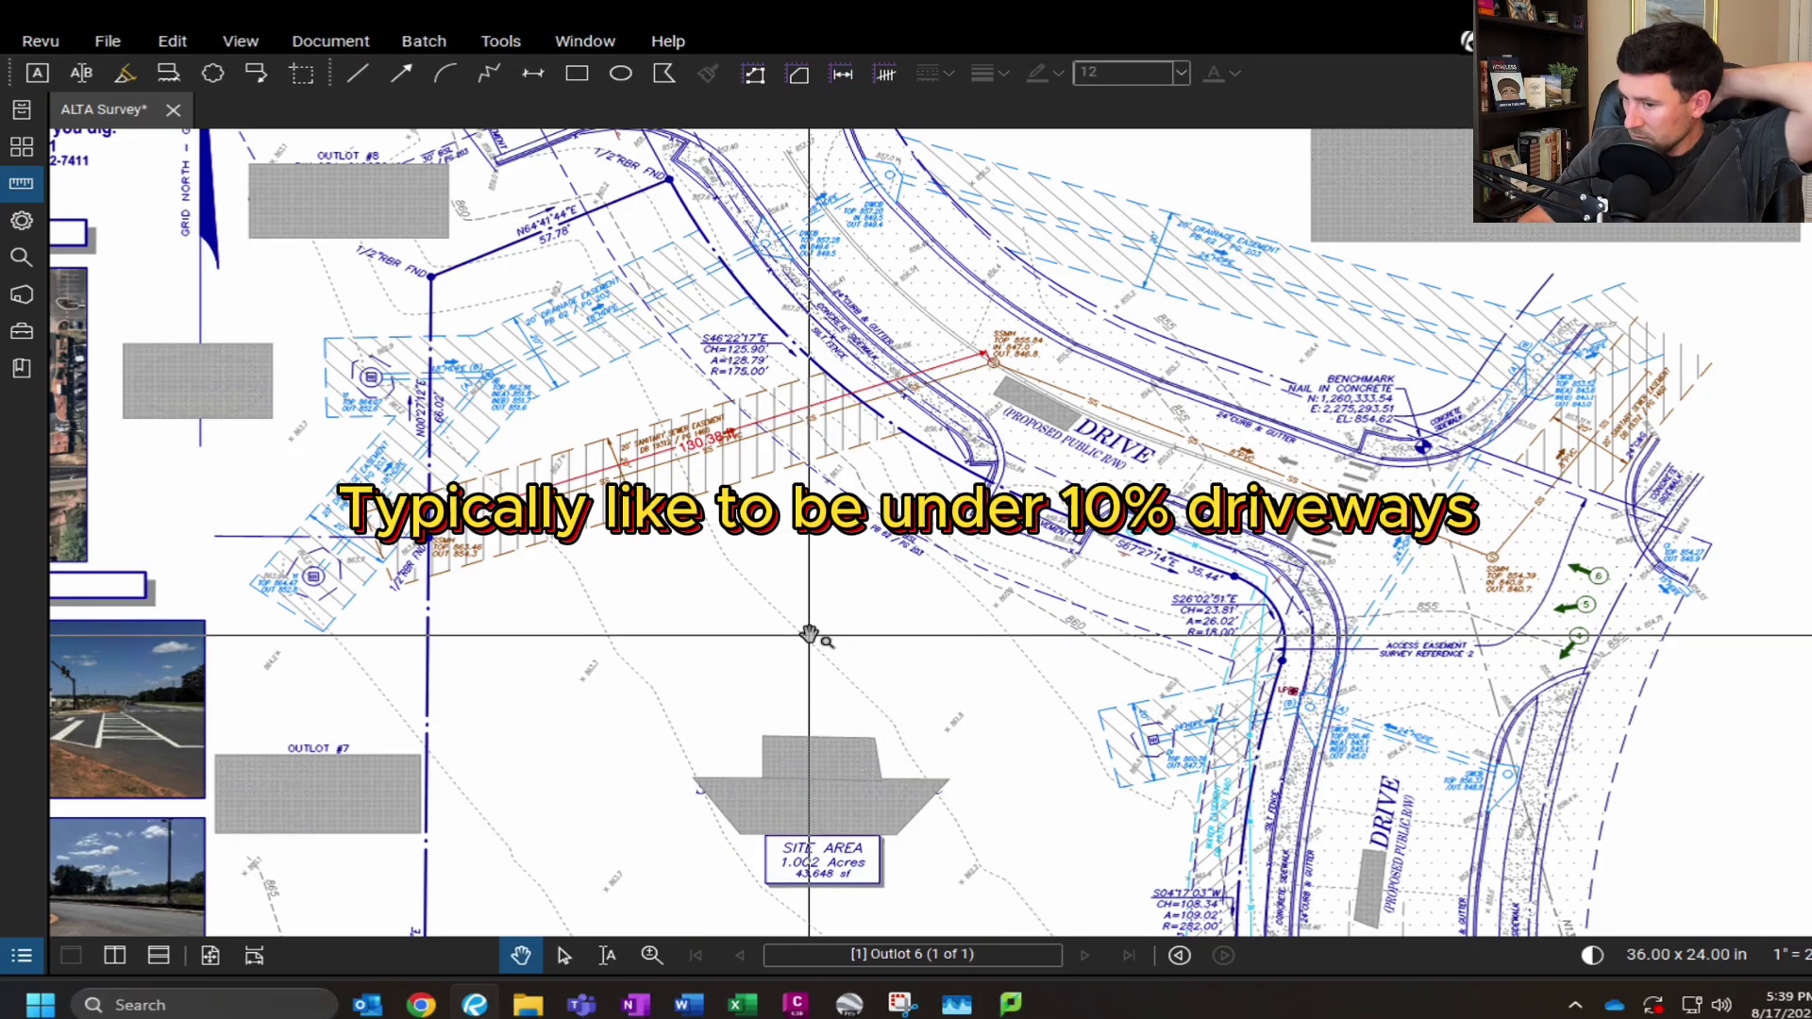
# - Measure the Drive's edge of pavement opening, leaving a 20.92 ft length markup
pyautogui.moveTo(931, 639); pyautogui.dragTo(939, 518)
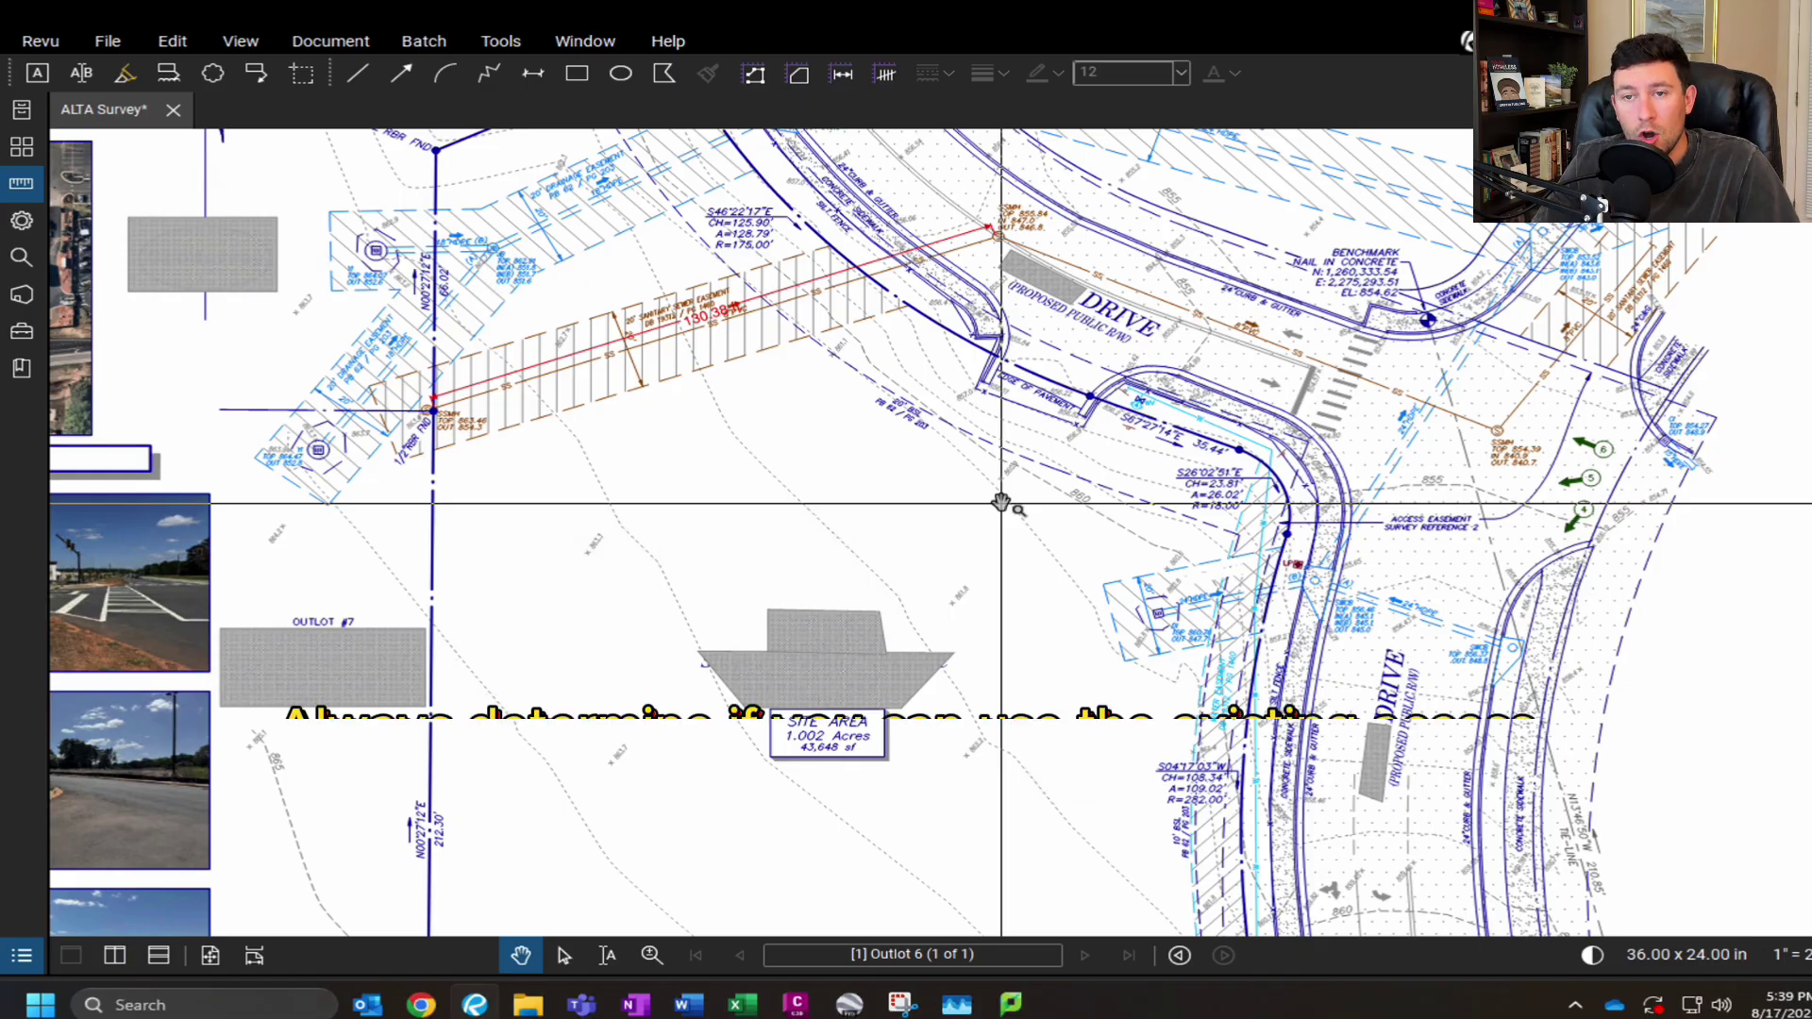
pyautogui.click(1042, 484)
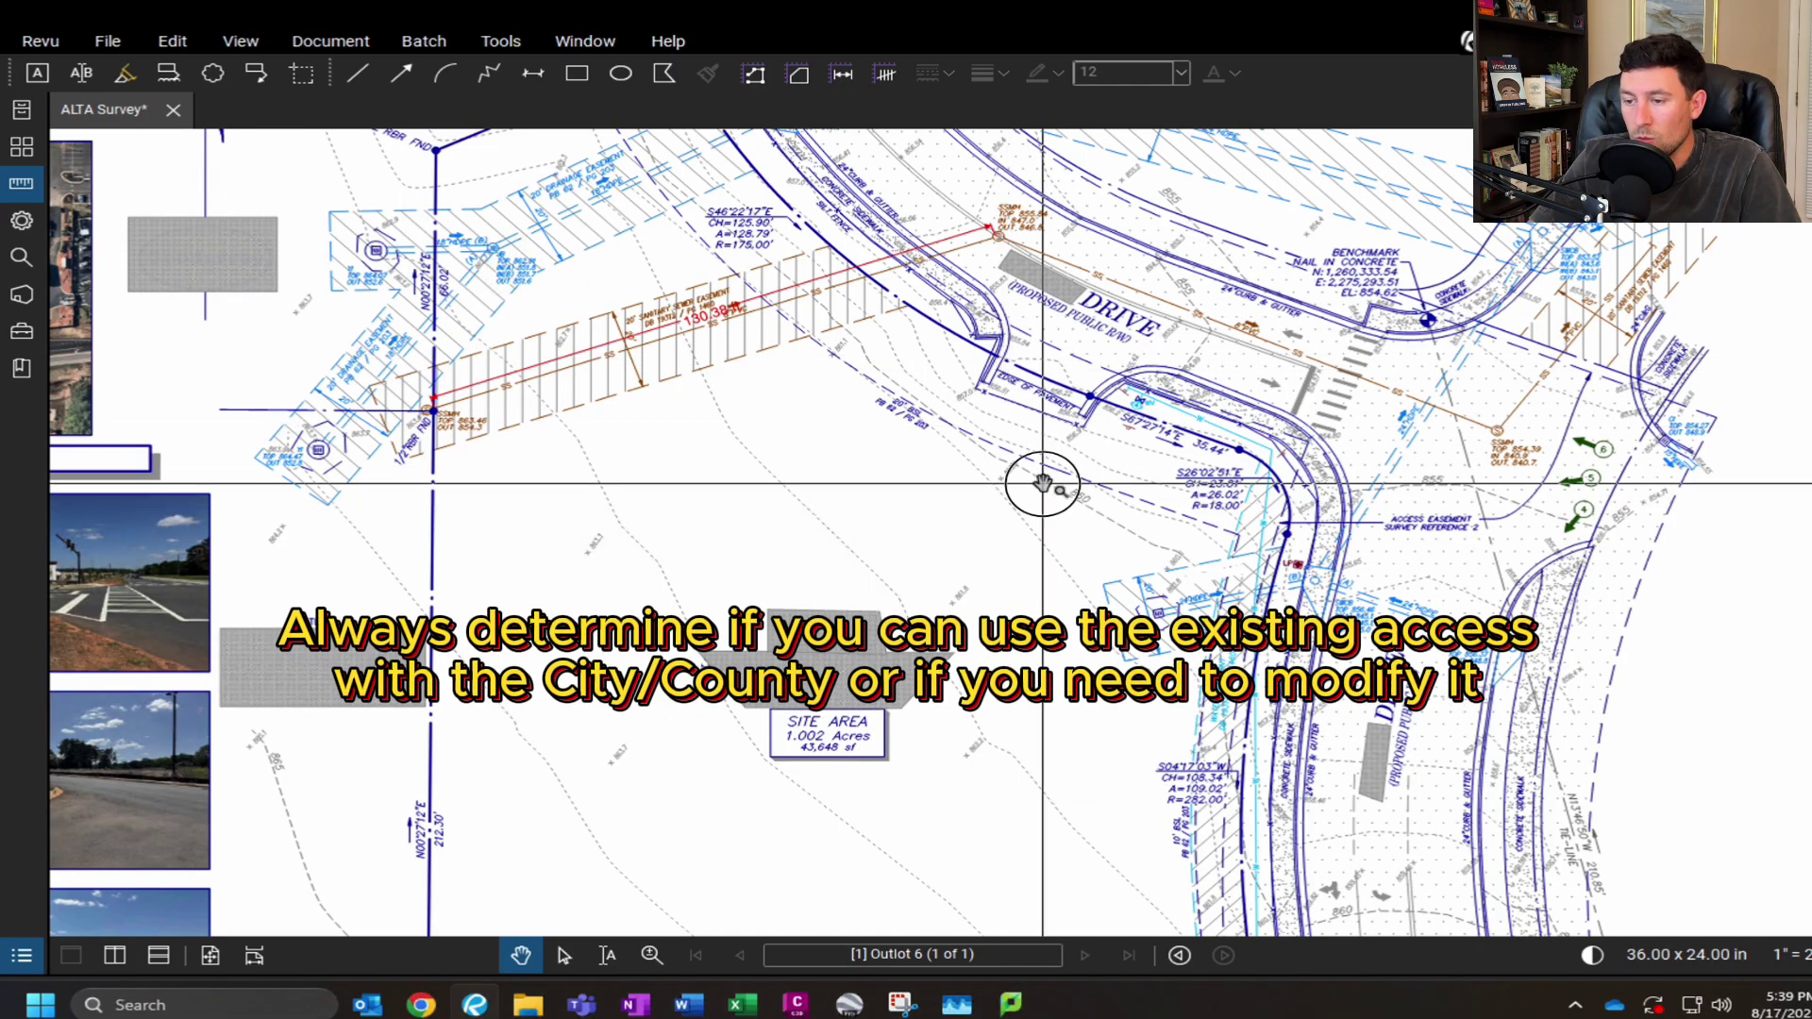
pyautogui.scroll(3, 1041, 484)
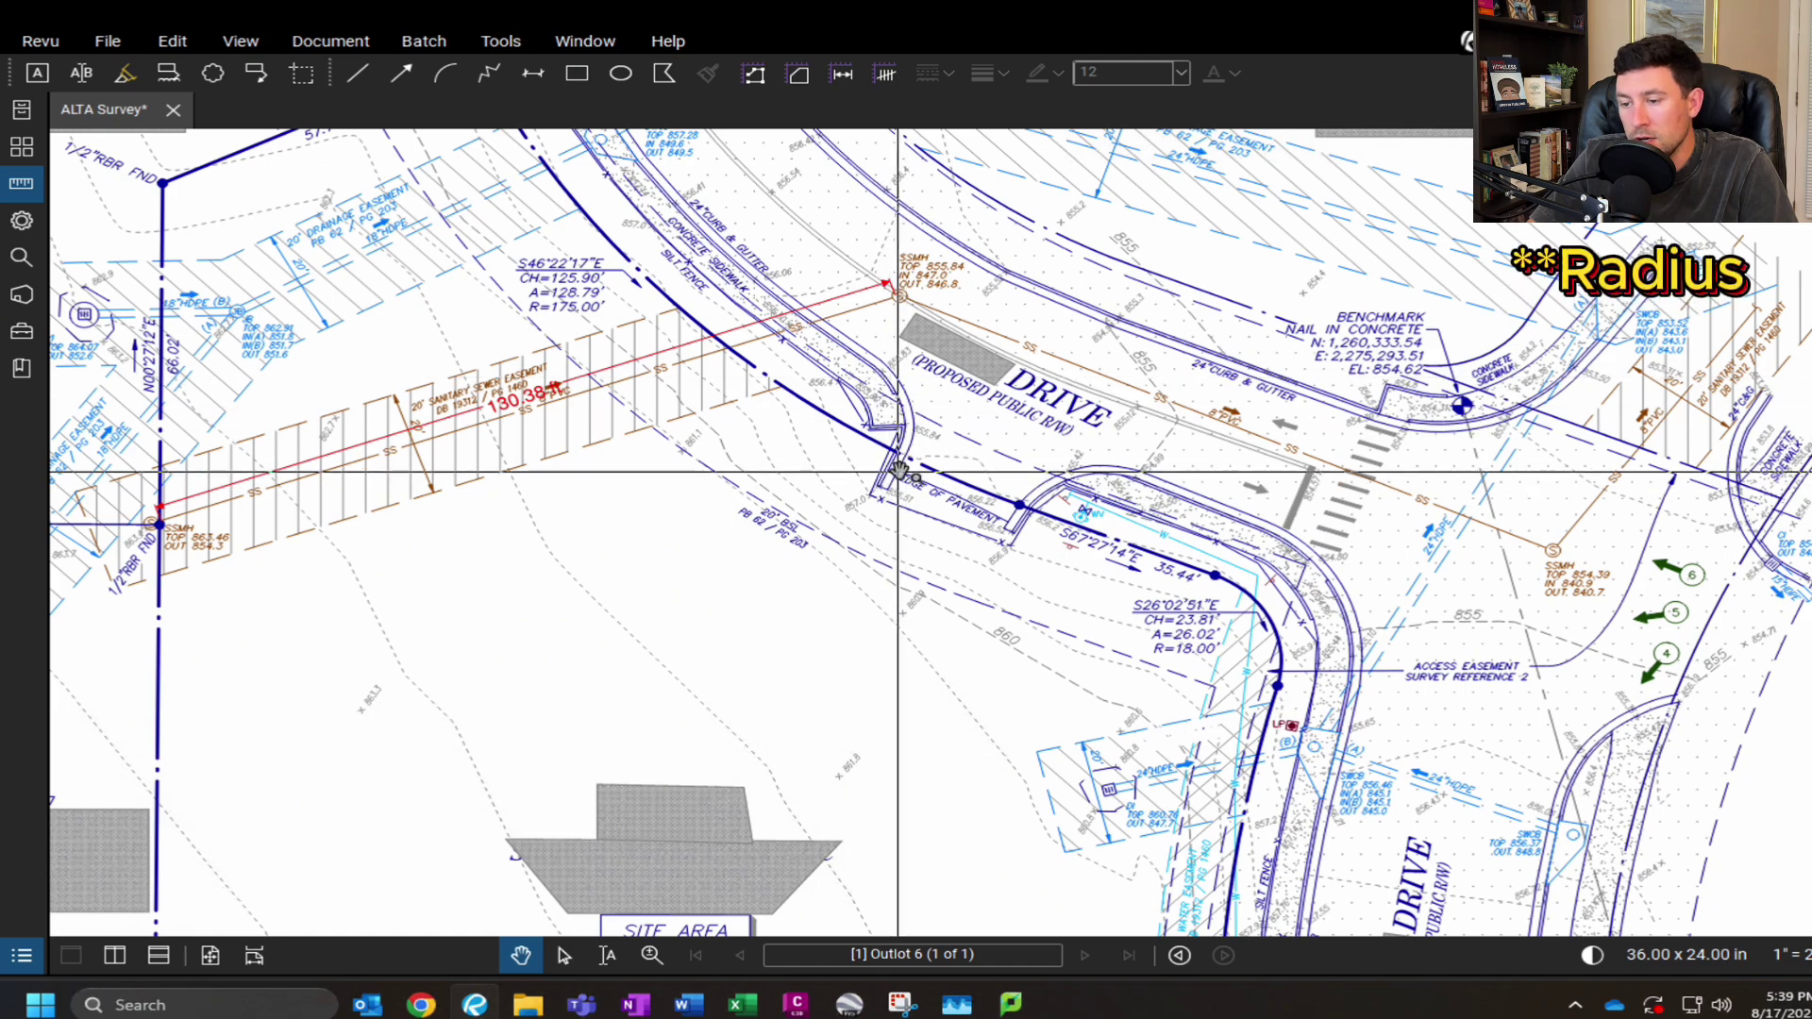
pyautogui.scroll(2, 982, 522)
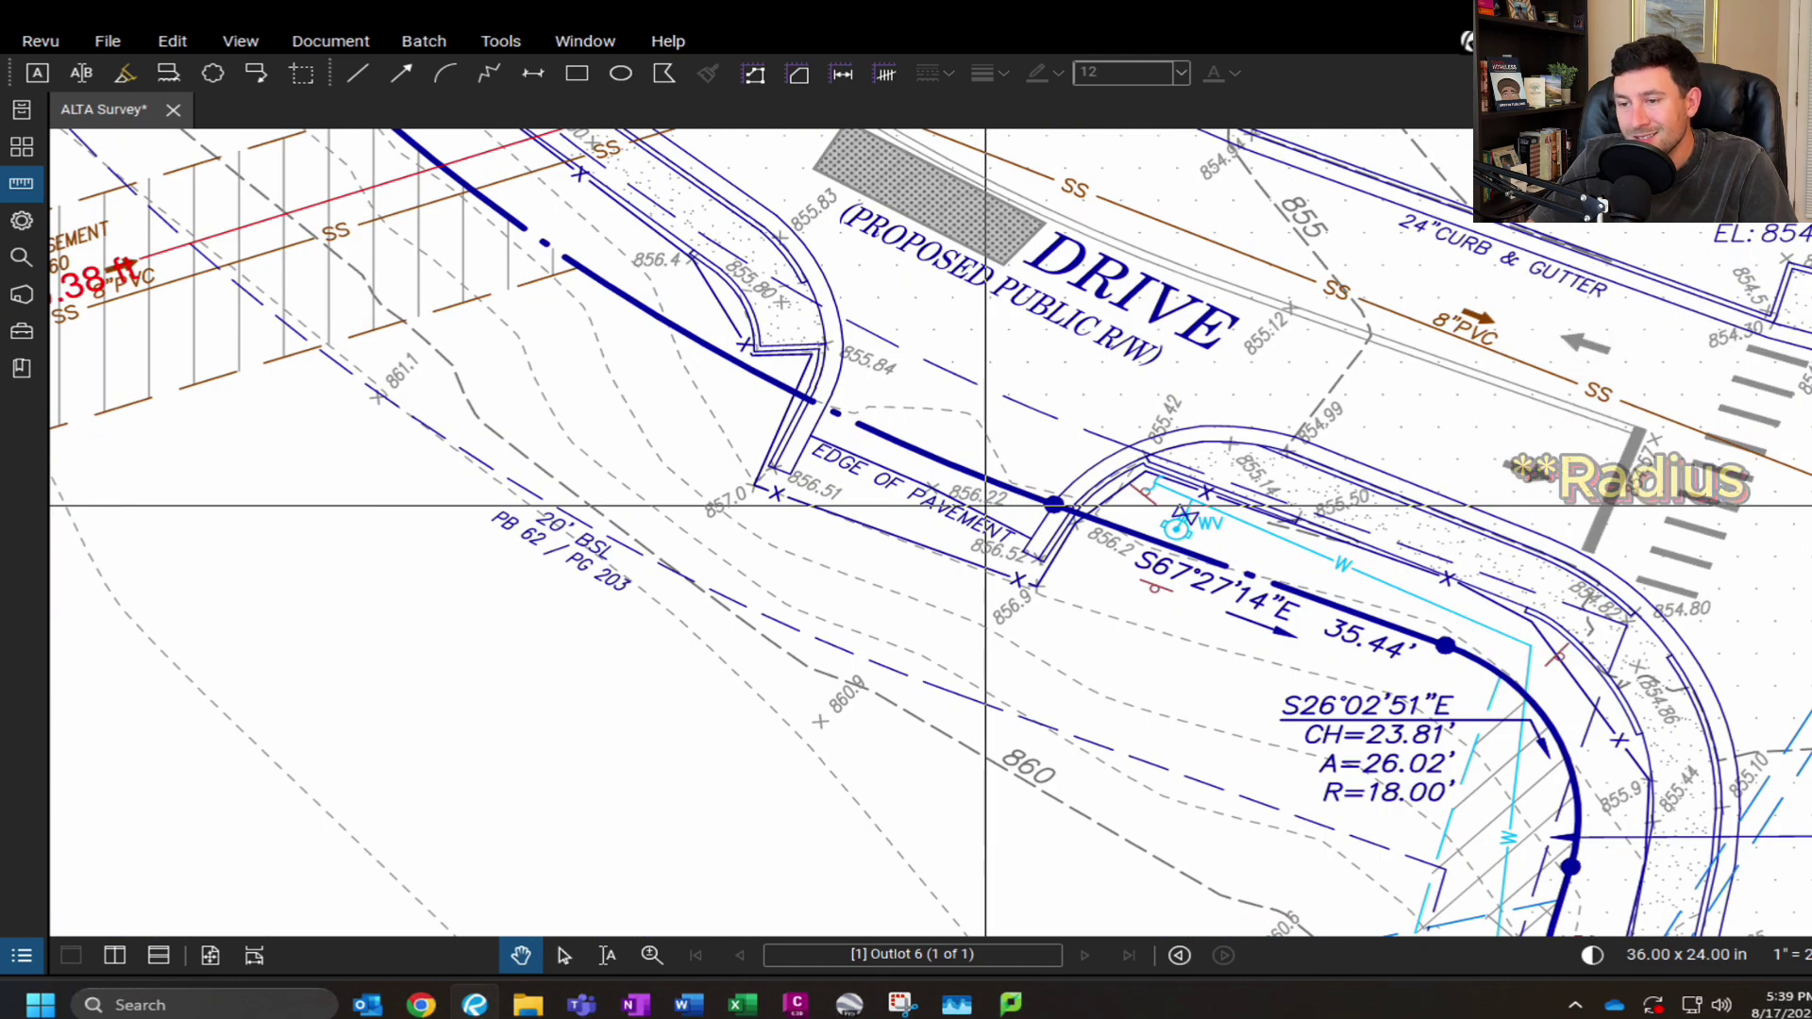
pyautogui.click(843, 75)
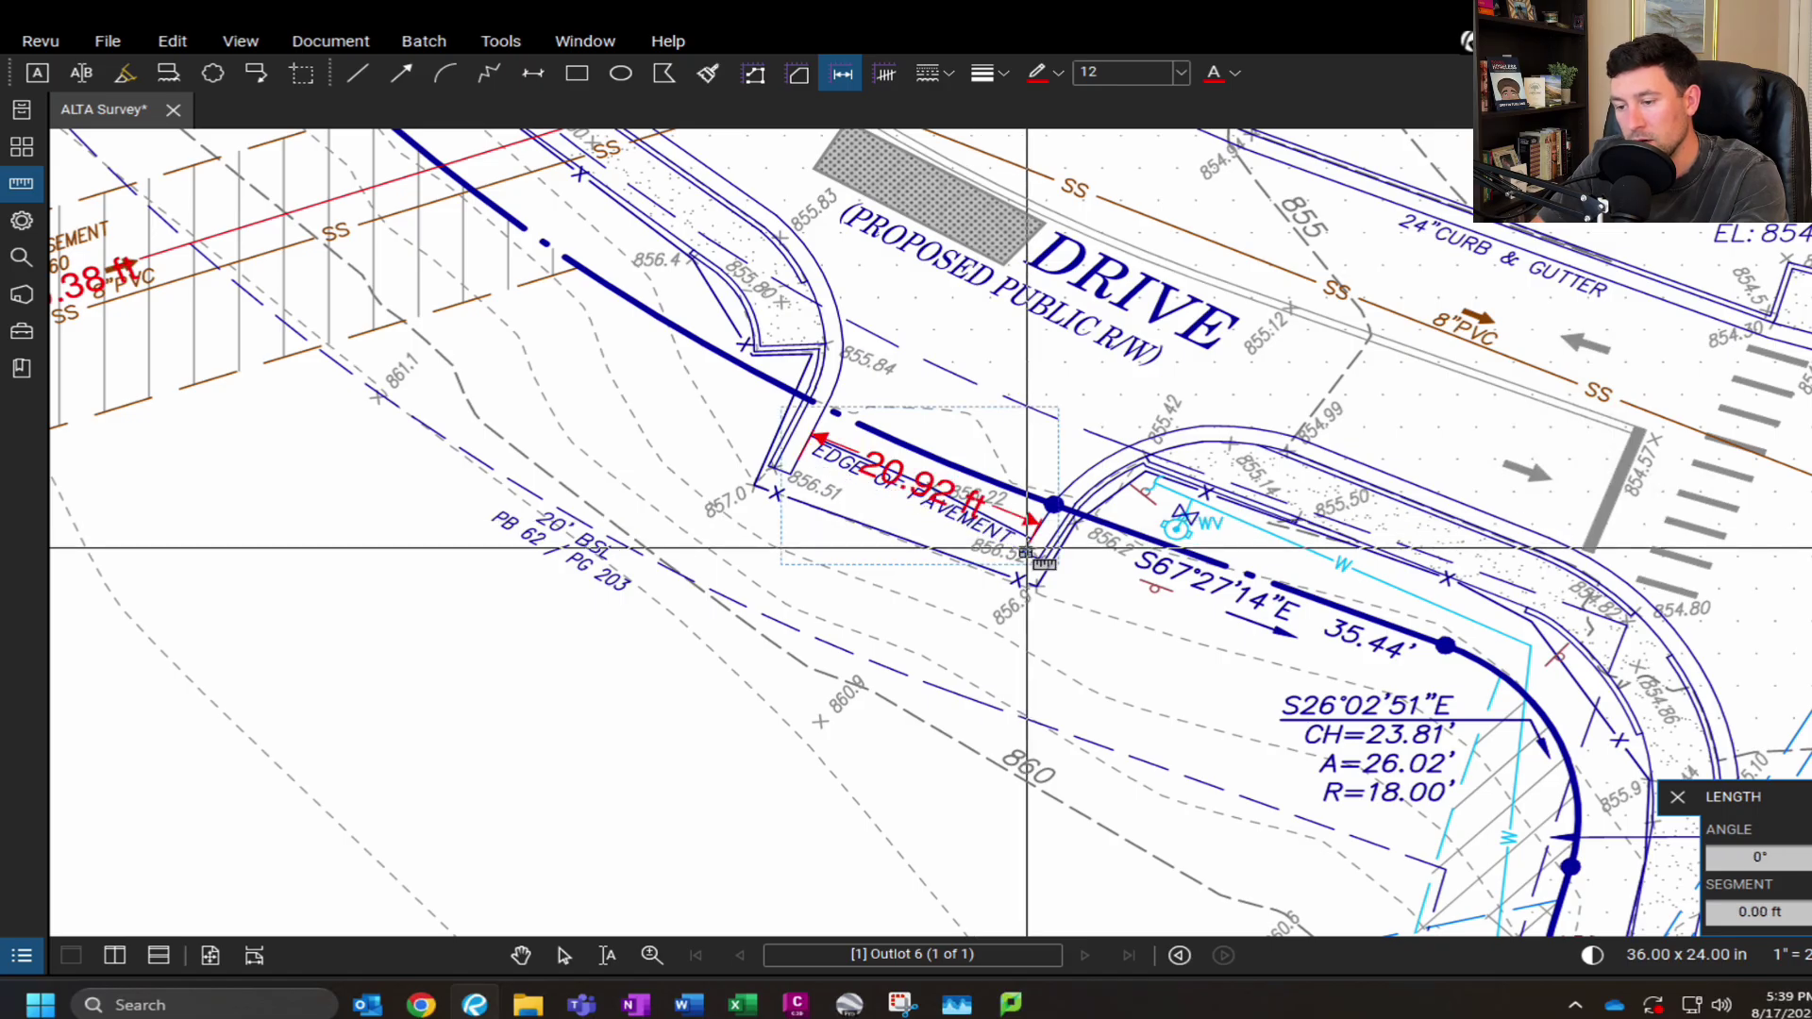
pyautogui.press('Escape')
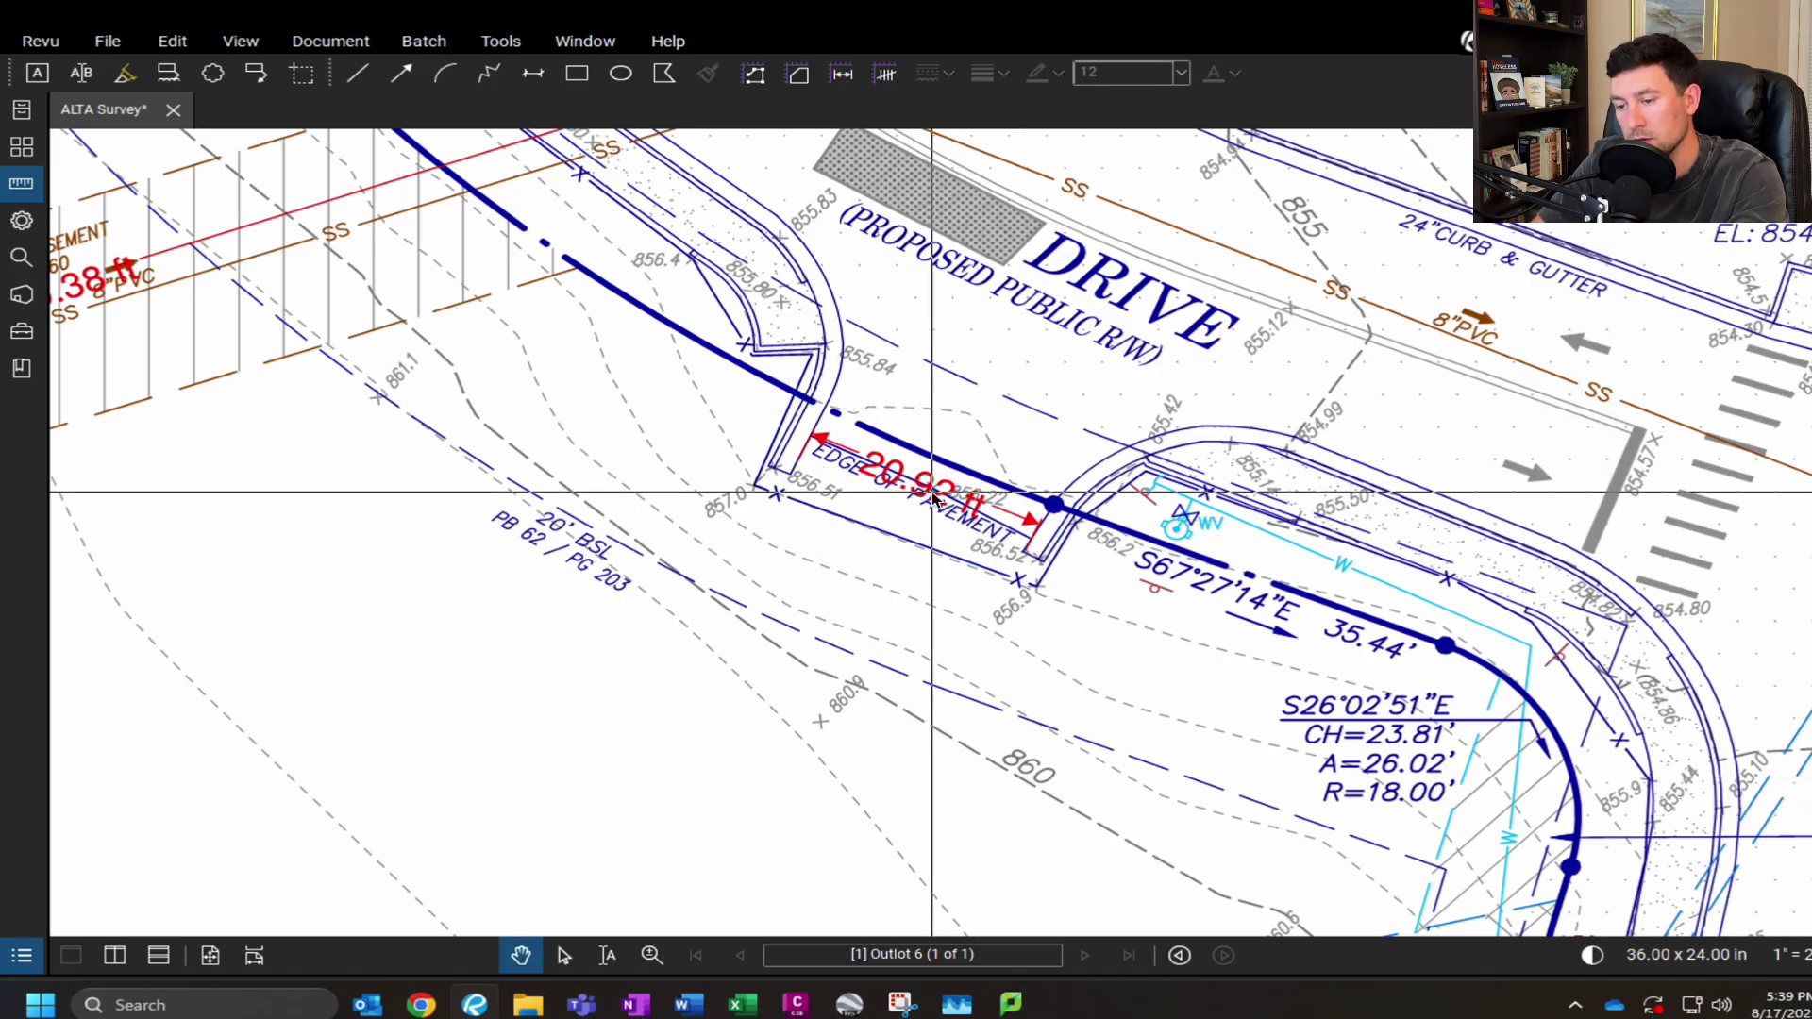
pyautogui.scroll(-3, 1006, 687)
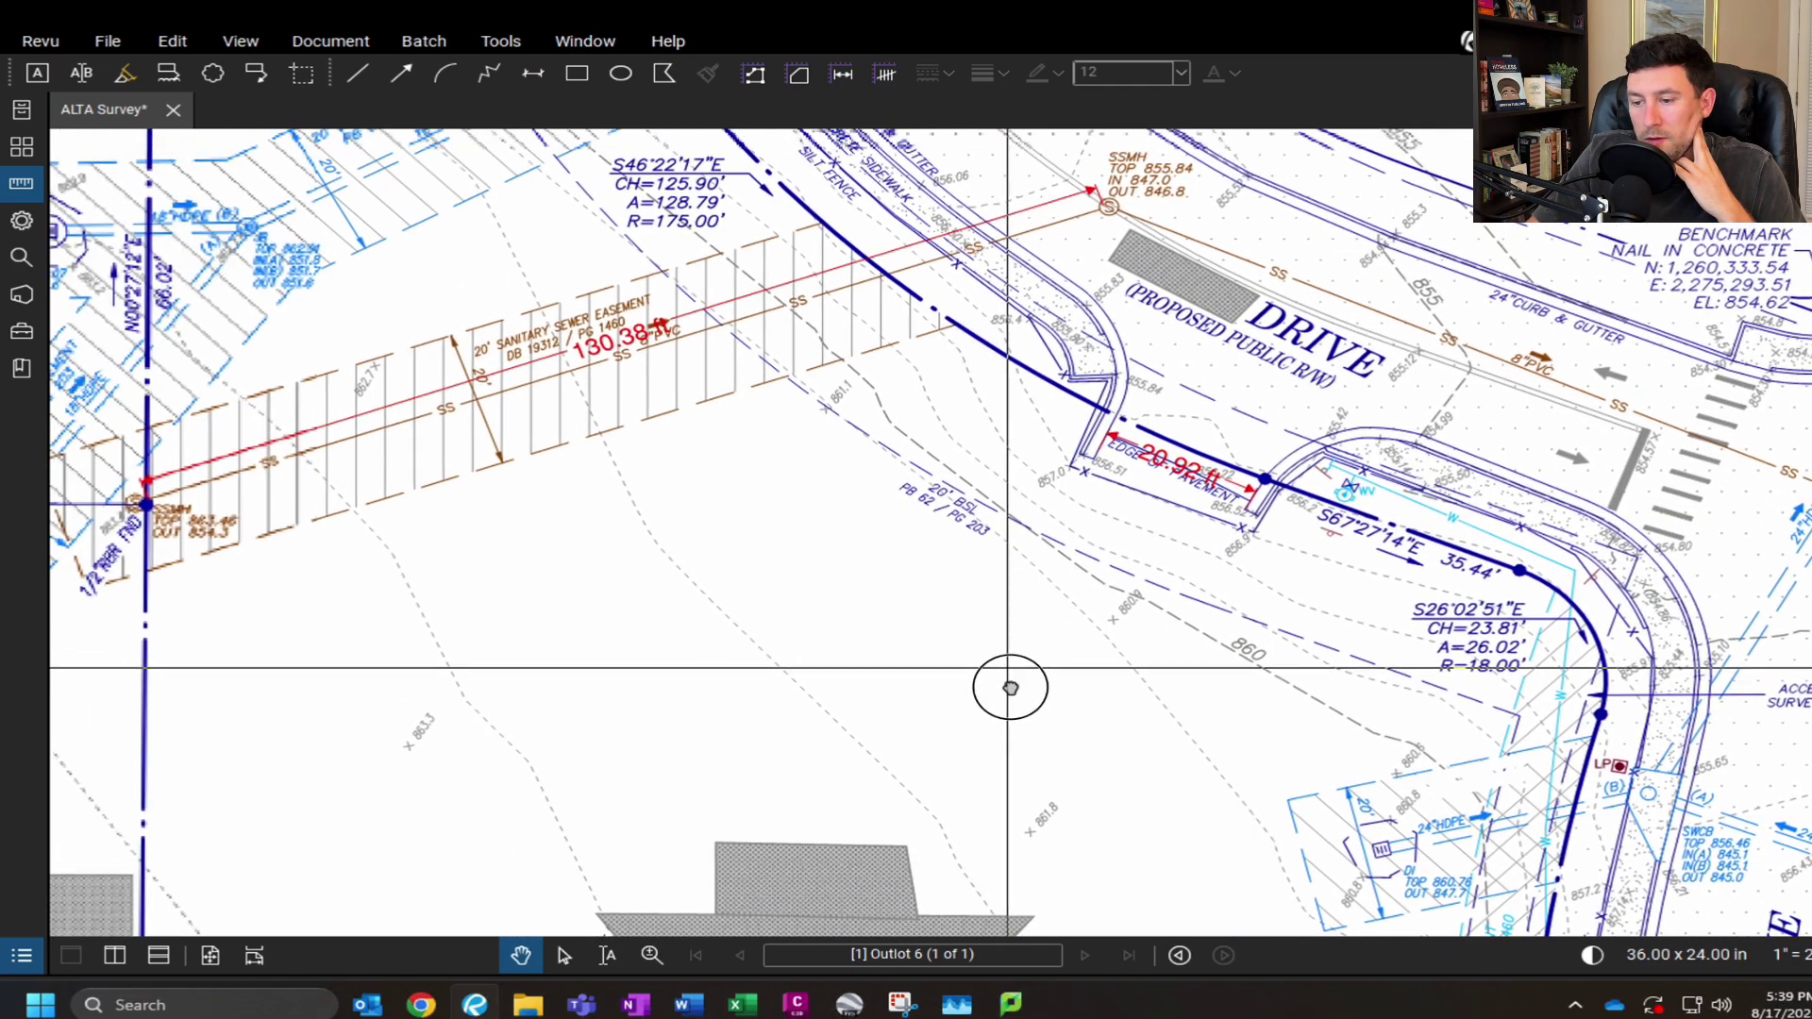
# - Zoom out and pan northwest to show Outlot 8, the west drainage easements and the sewer easement
pyautogui.scroll(-1, 897, 647)
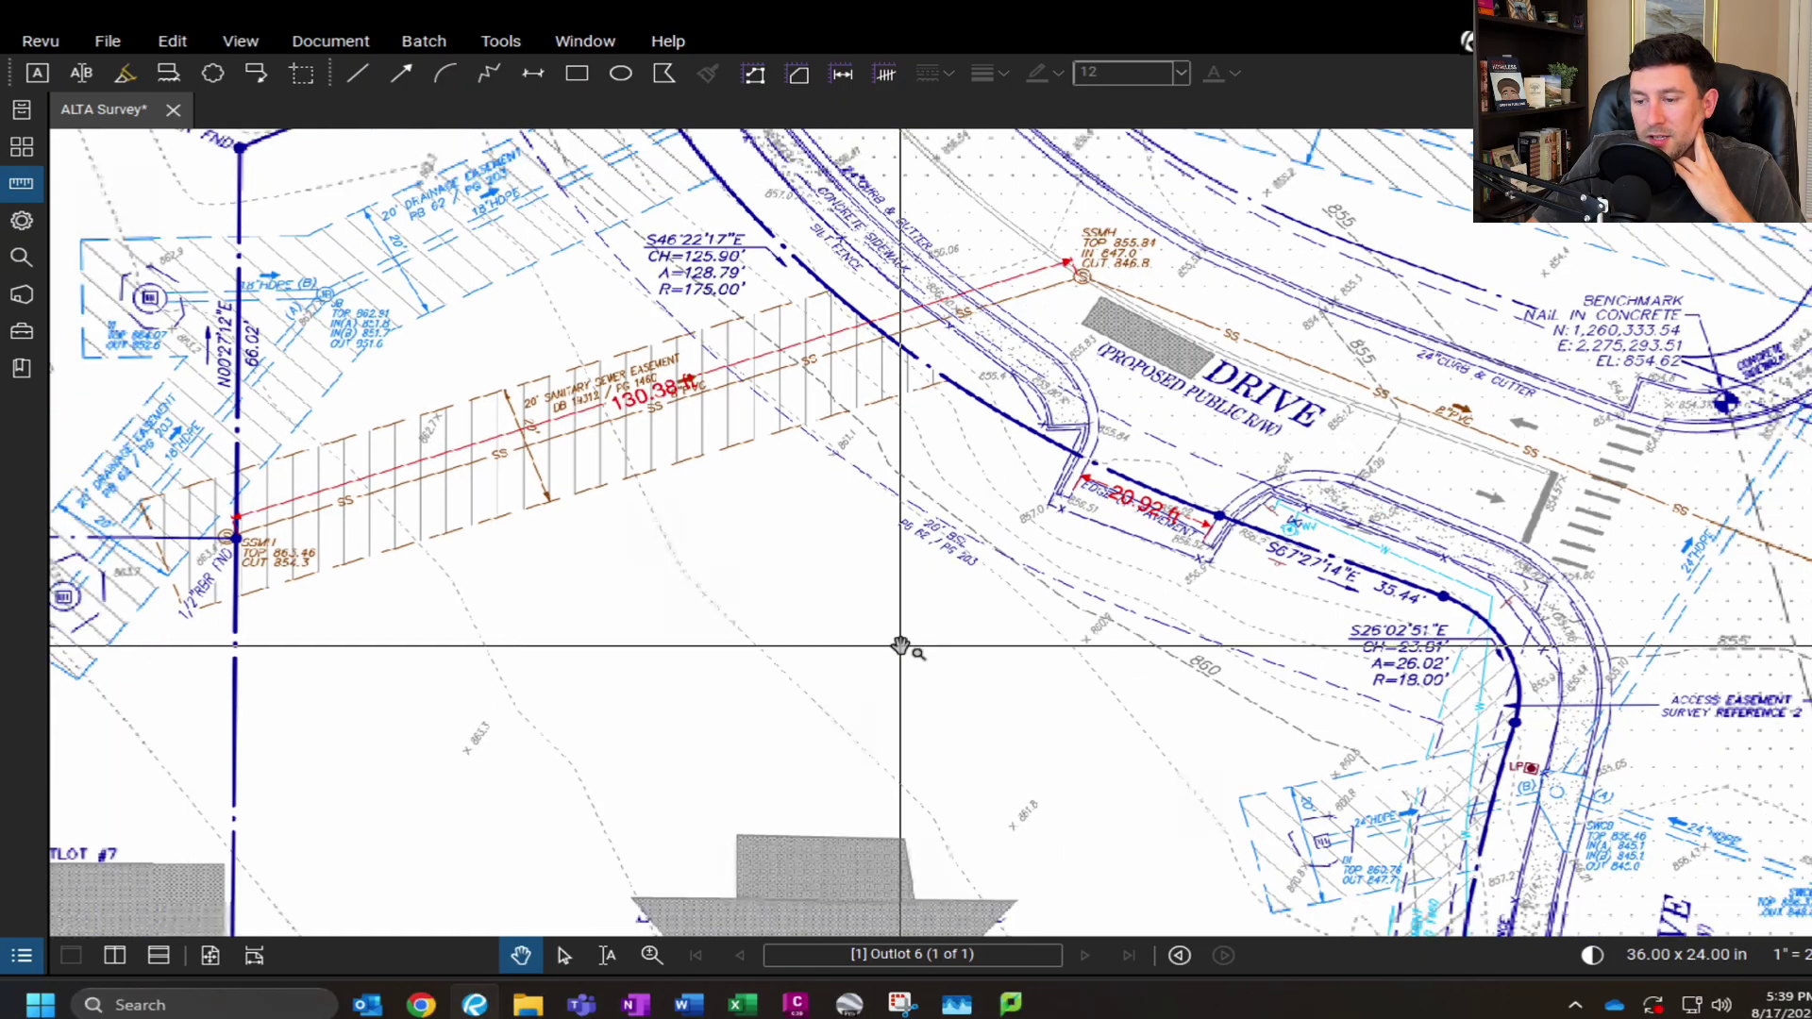
pyautogui.moveTo(882, 655); pyautogui.dragTo(1000, 711, button='middle')
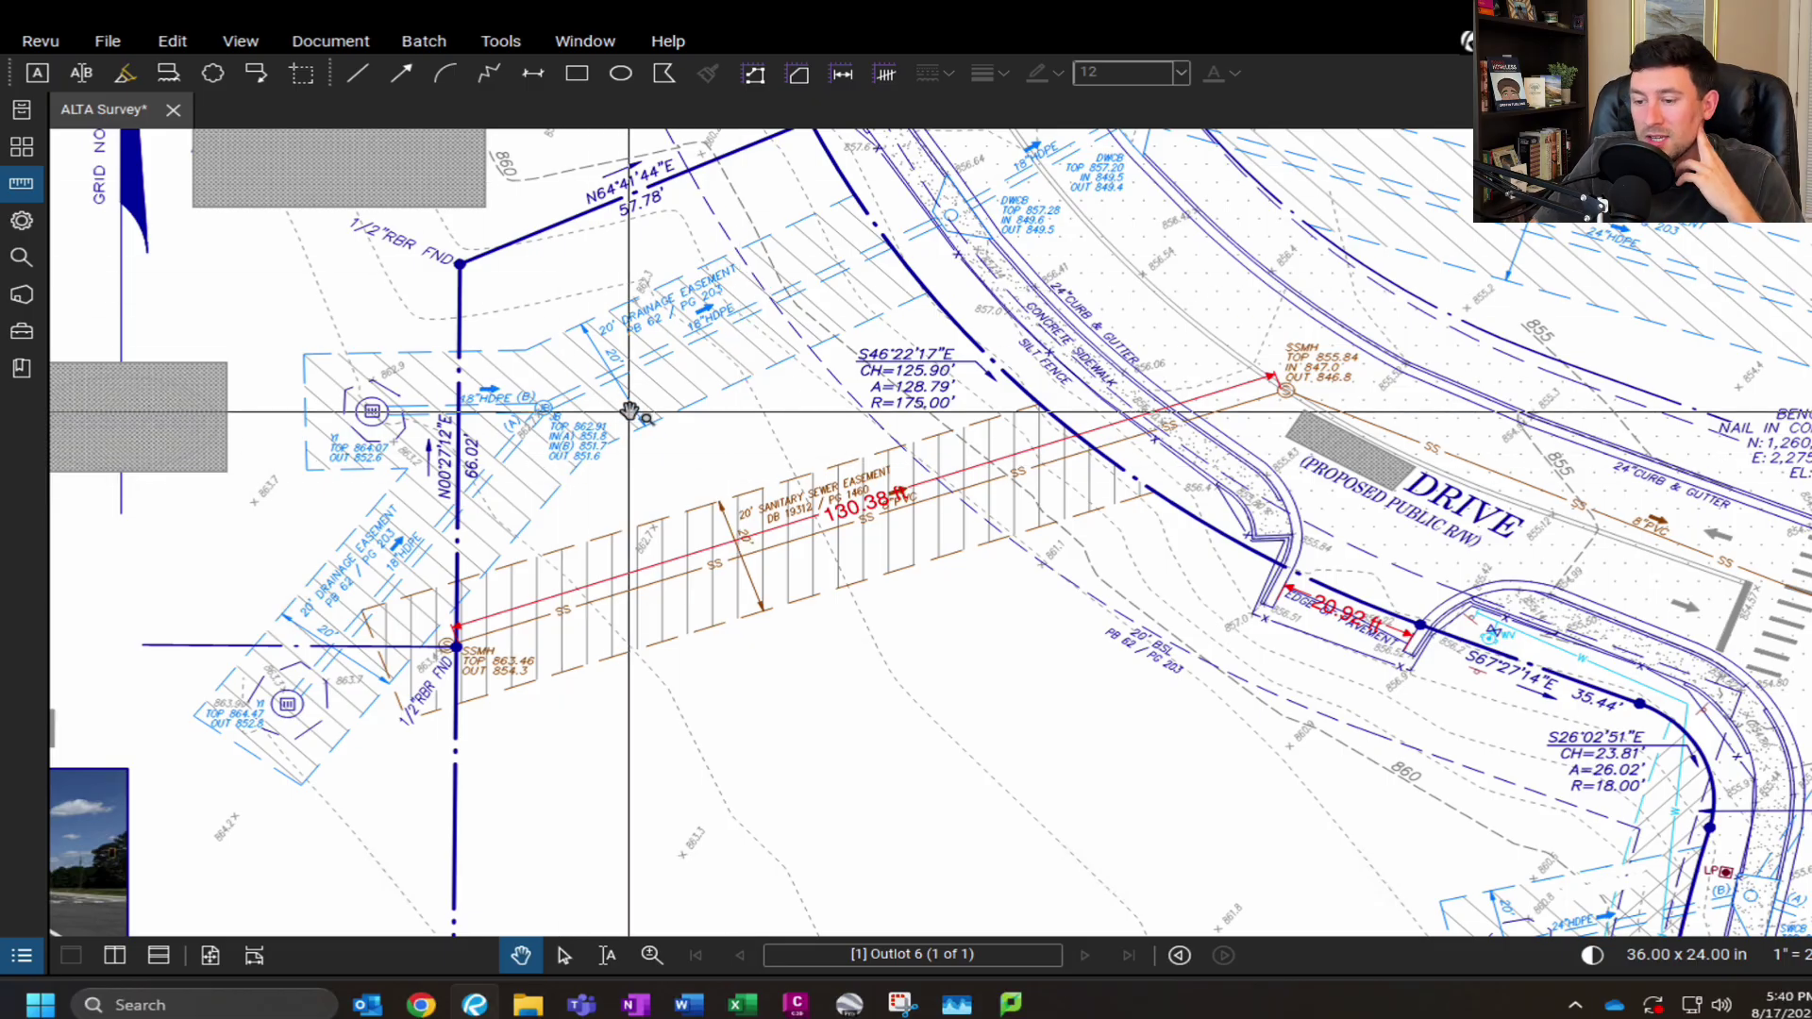
pyautogui.scroll(-3, 830, 635)
pyautogui.moveTo(931, 740)
pyautogui.mouseDown()
pyautogui.moveTo(900, 560)
pyautogui.moveTo(938, 503)
pyautogui.mouseUp()
pyautogui.scroll(-3, 949, 515)
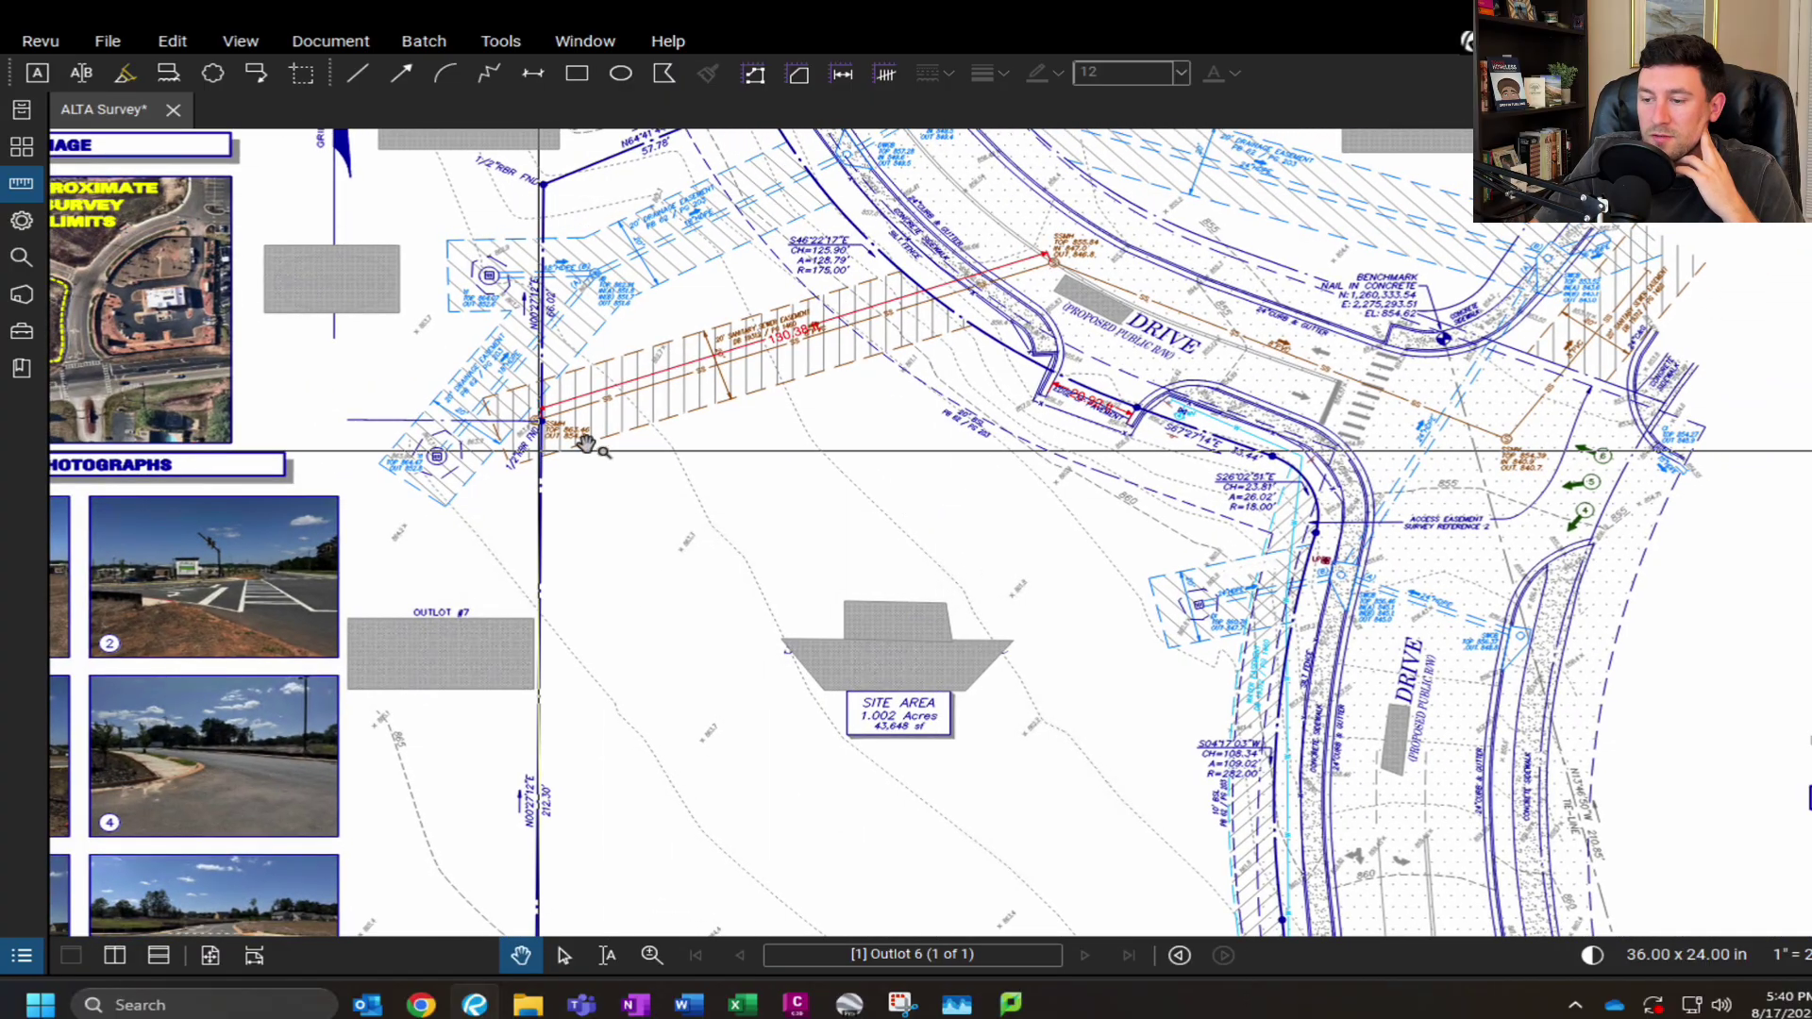
pyautogui.moveTo(804, 448); pyautogui.dragTo(768, 283)
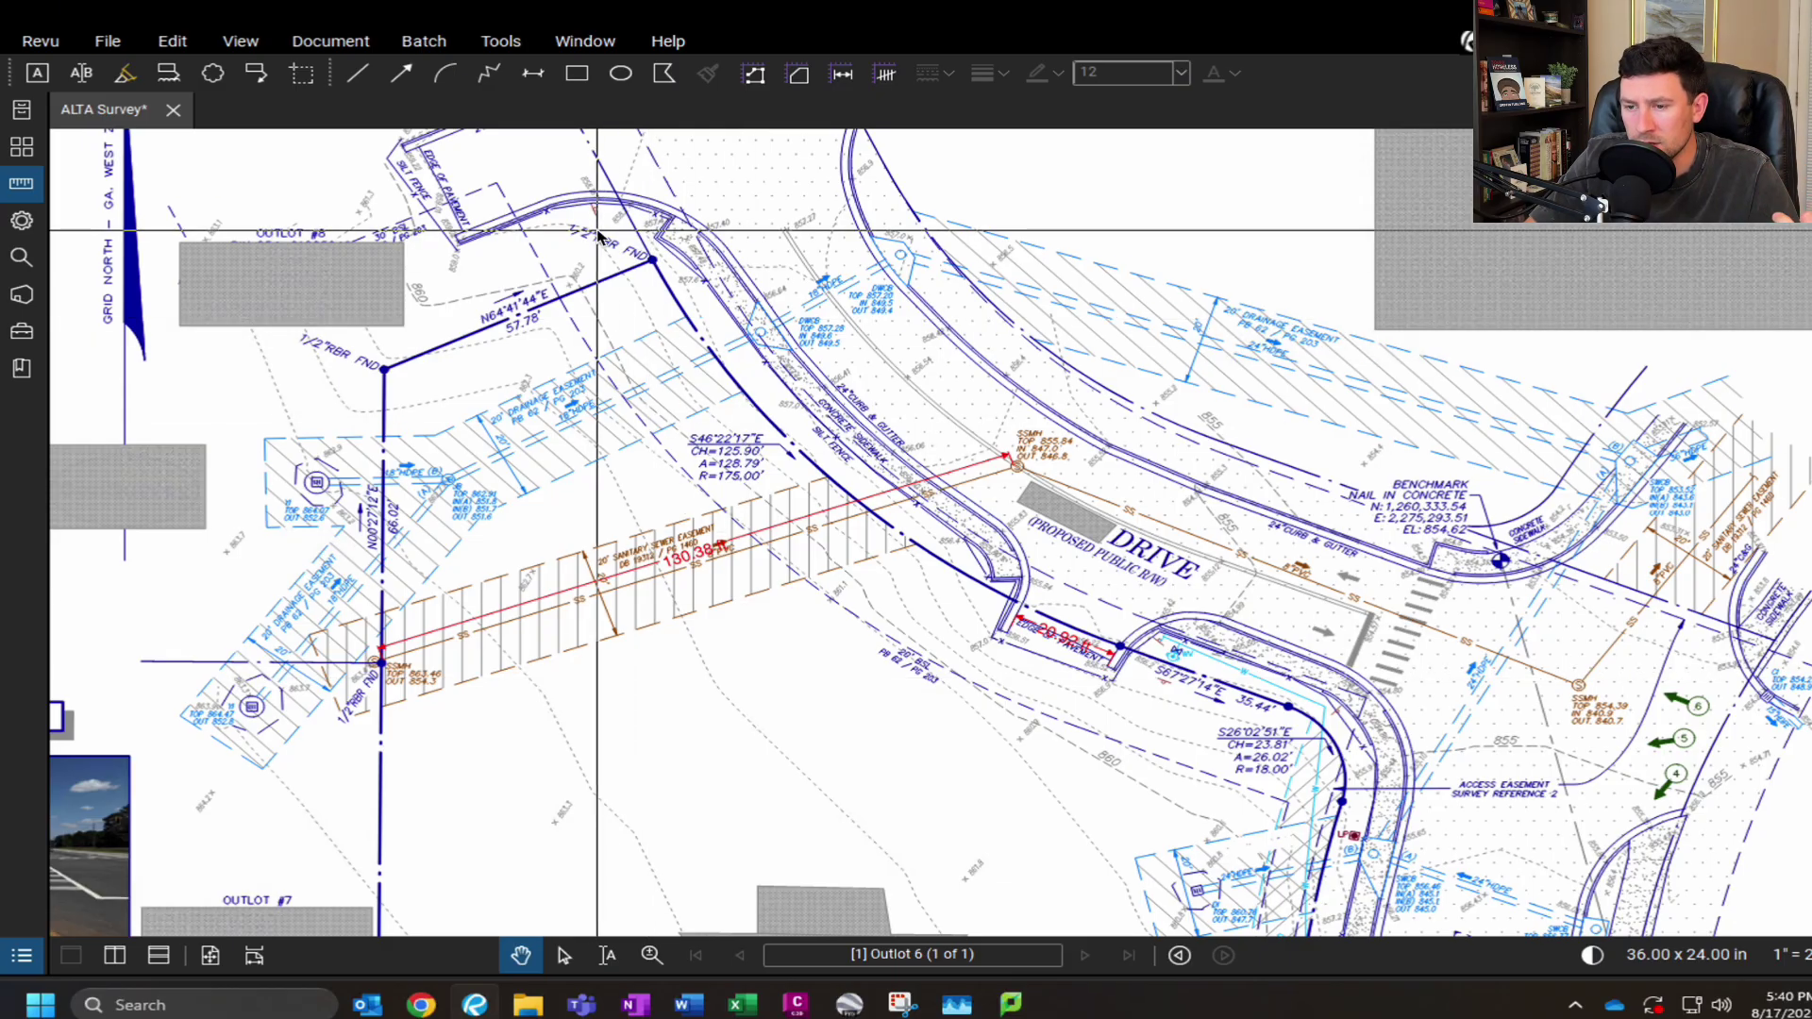
# - Pan down along the drive past the road toward the benchmark and driveway entrance
pyautogui.scroll(2, 598, 234)
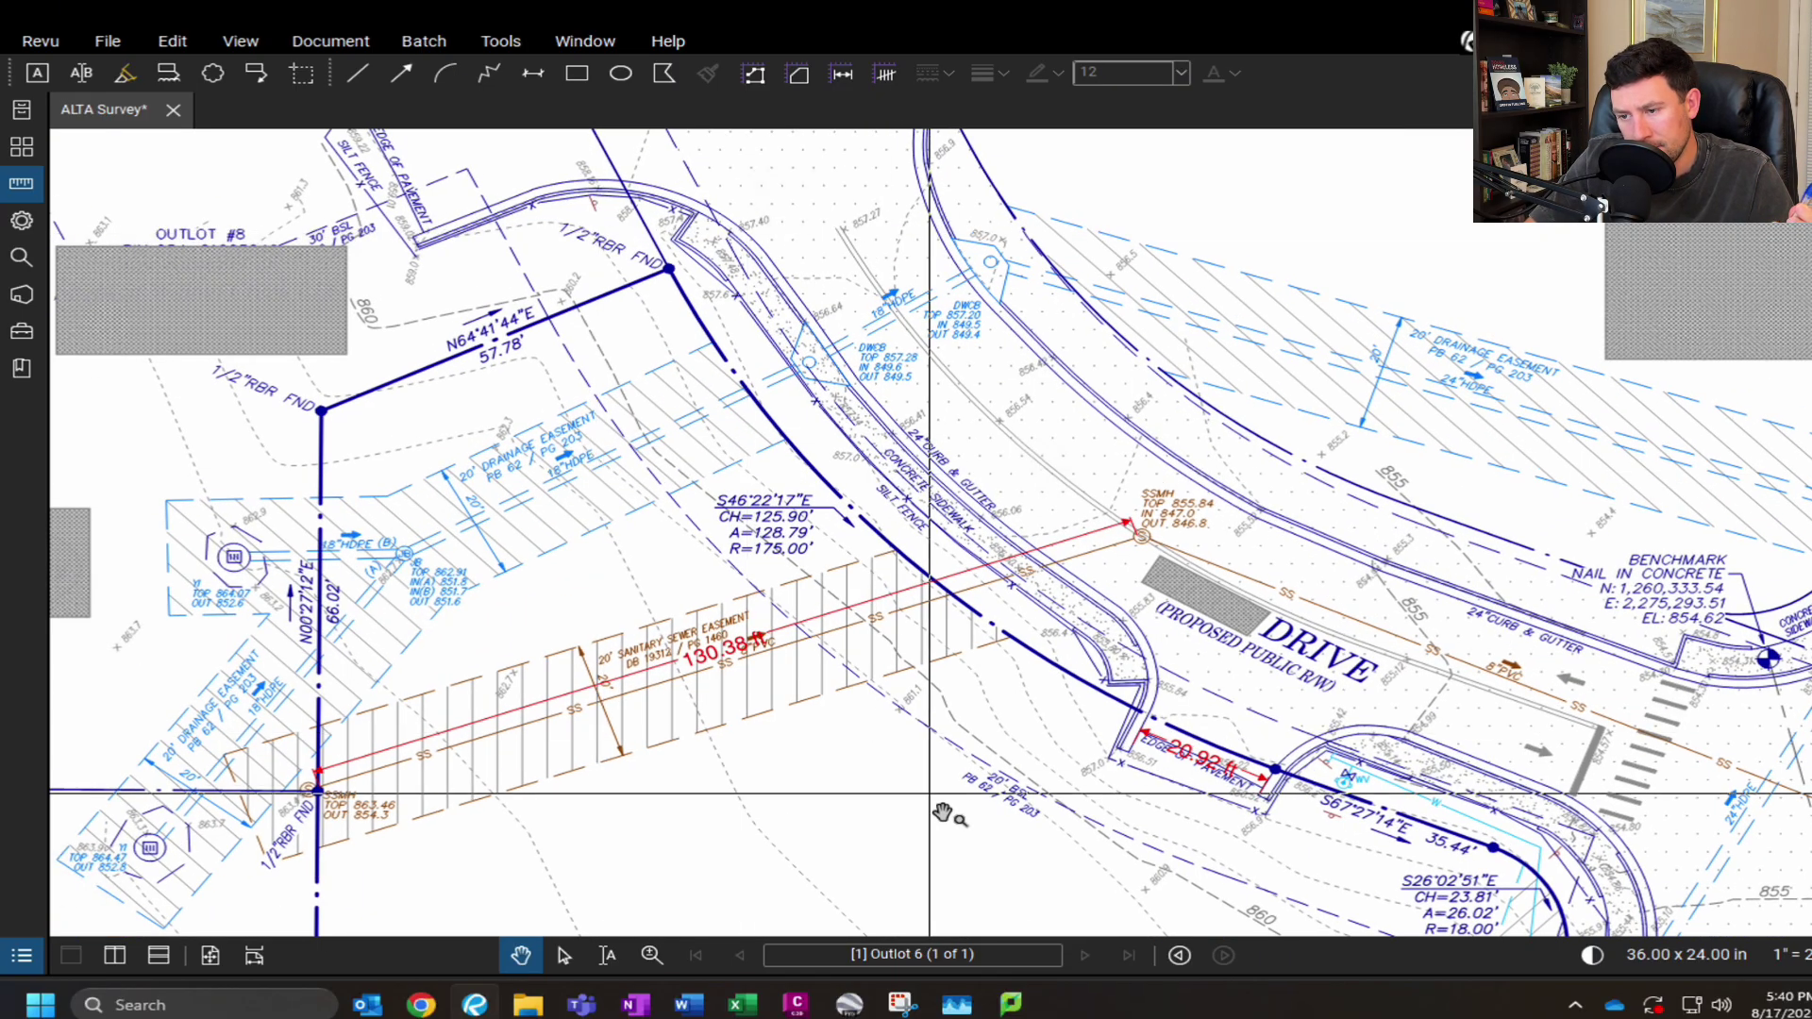
pyautogui.moveTo(943, 814); pyautogui.dragTo(606, 610)
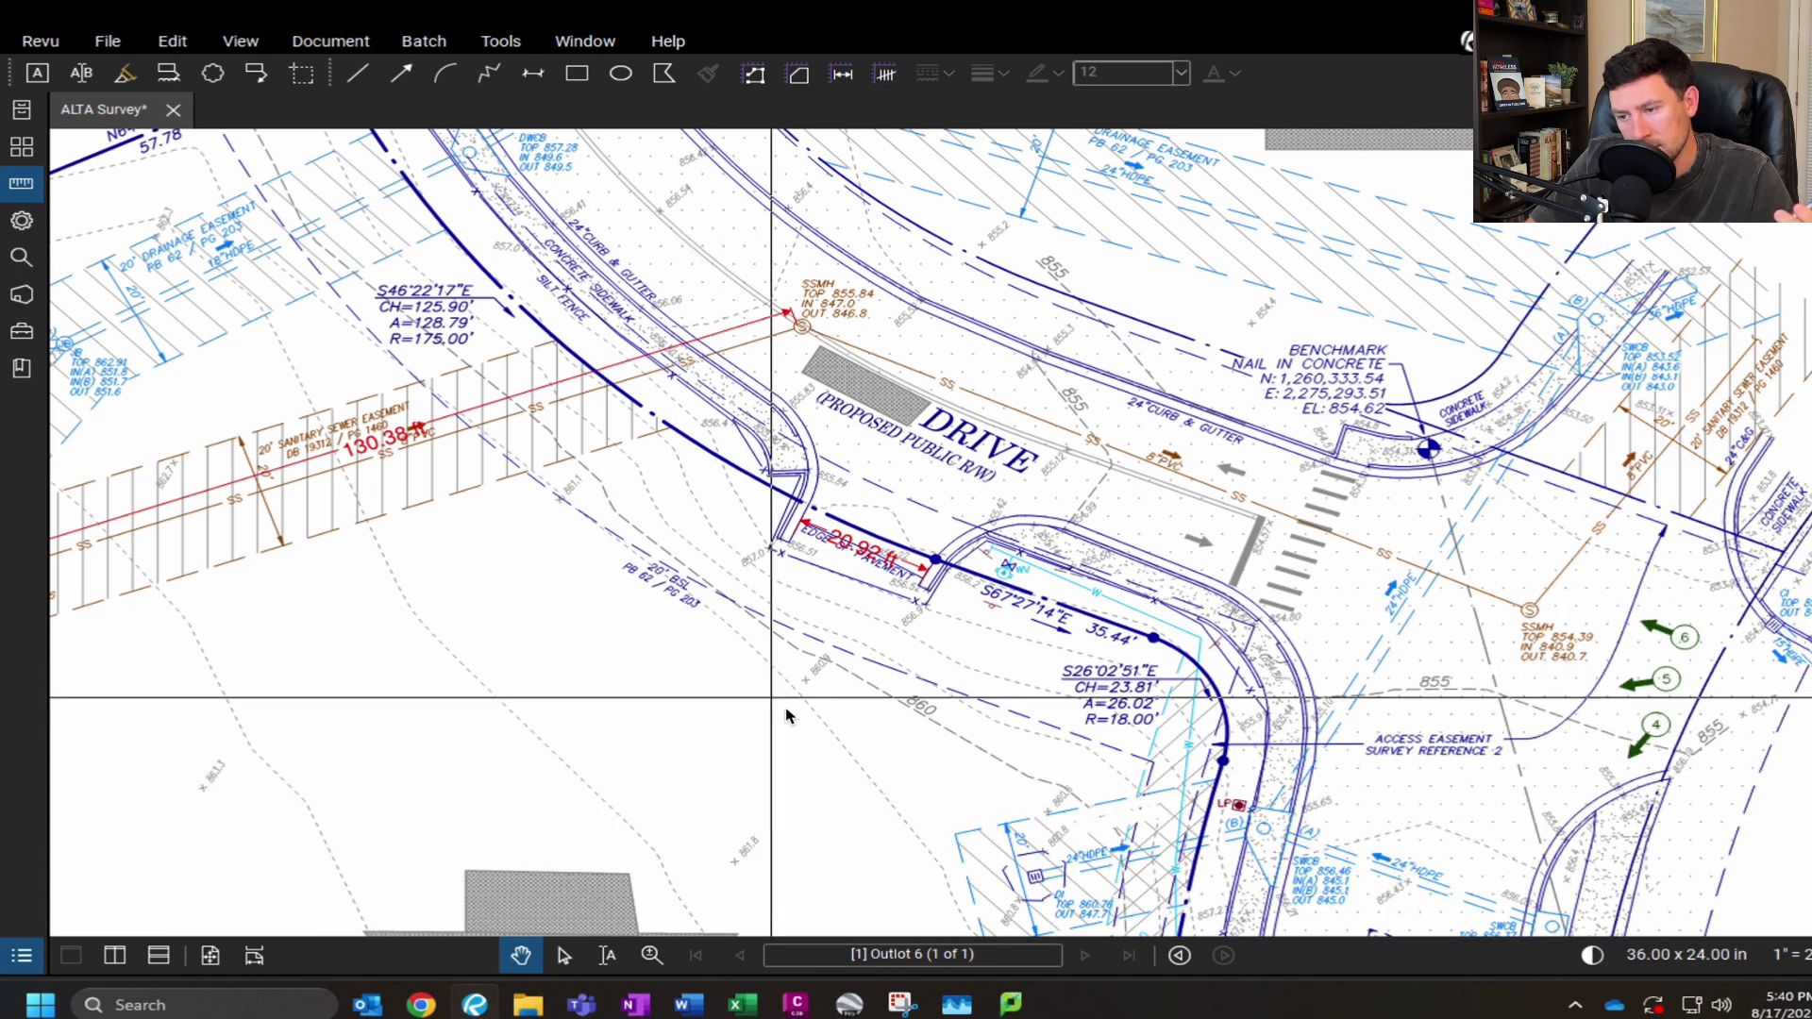
pyautogui.moveTo(786, 716); pyautogui.dragTo(531, 546)
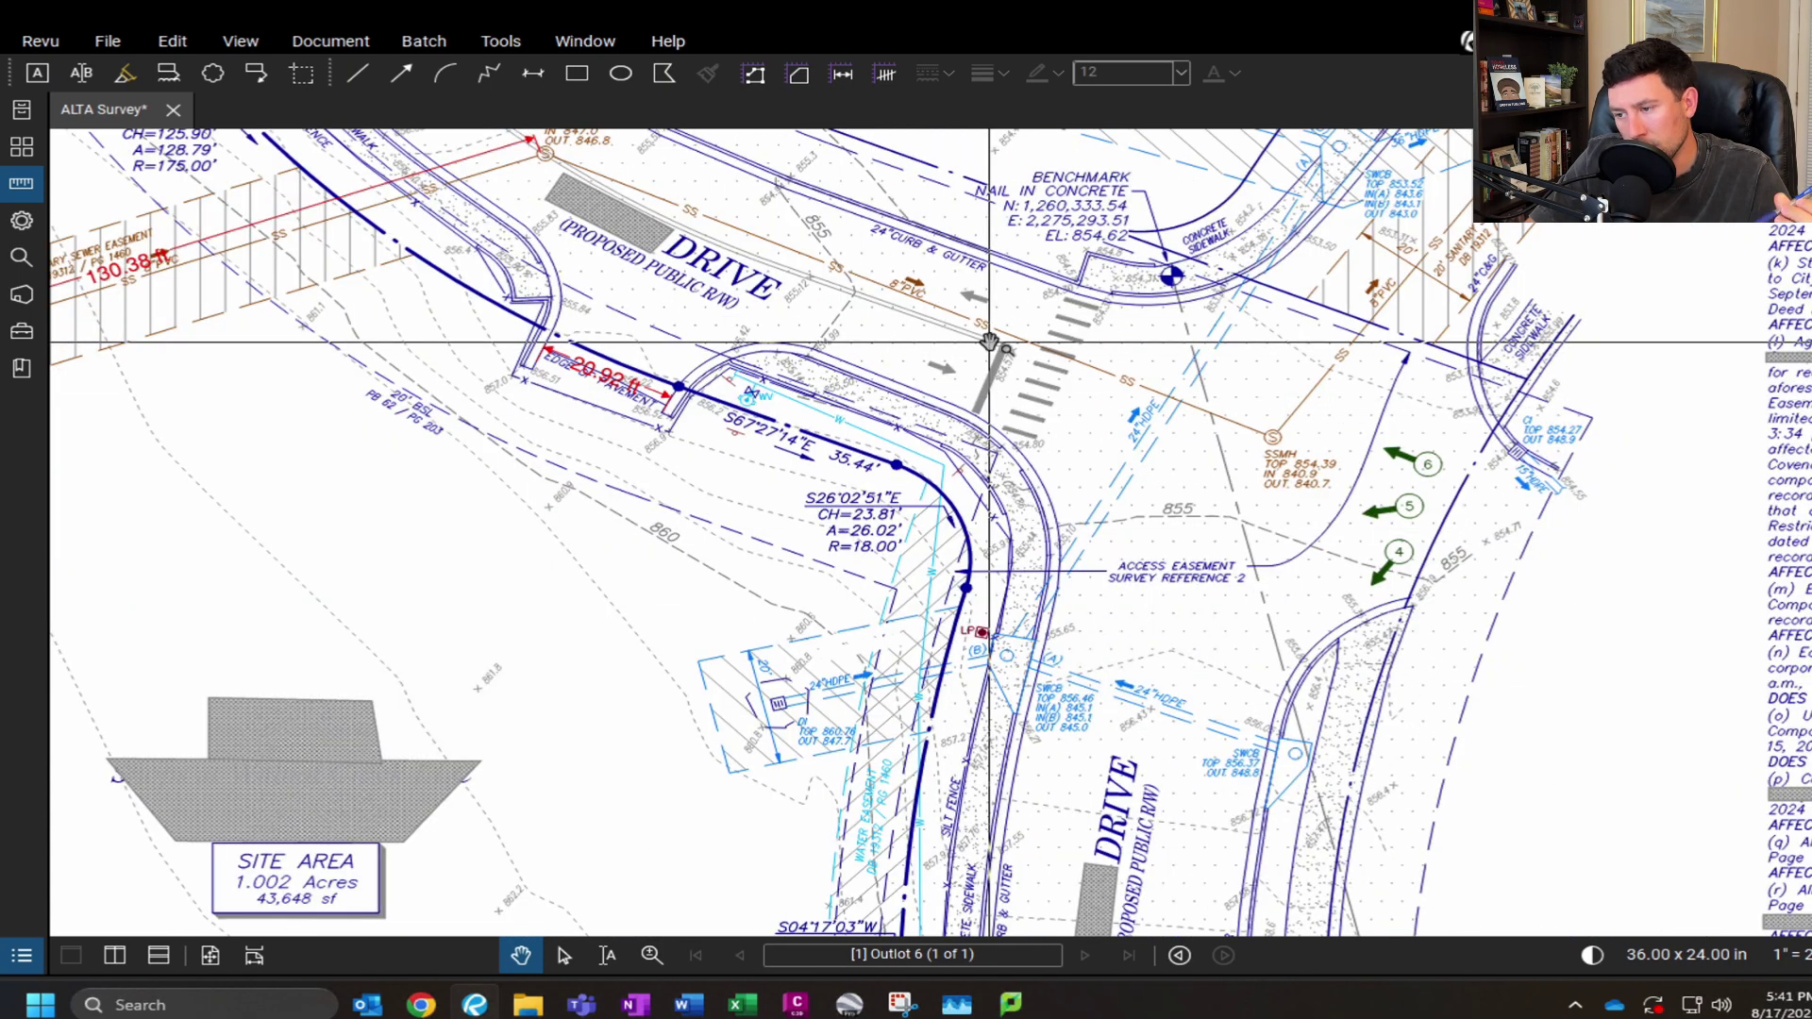
pyautogui.scroll(-5, 1577, 420)
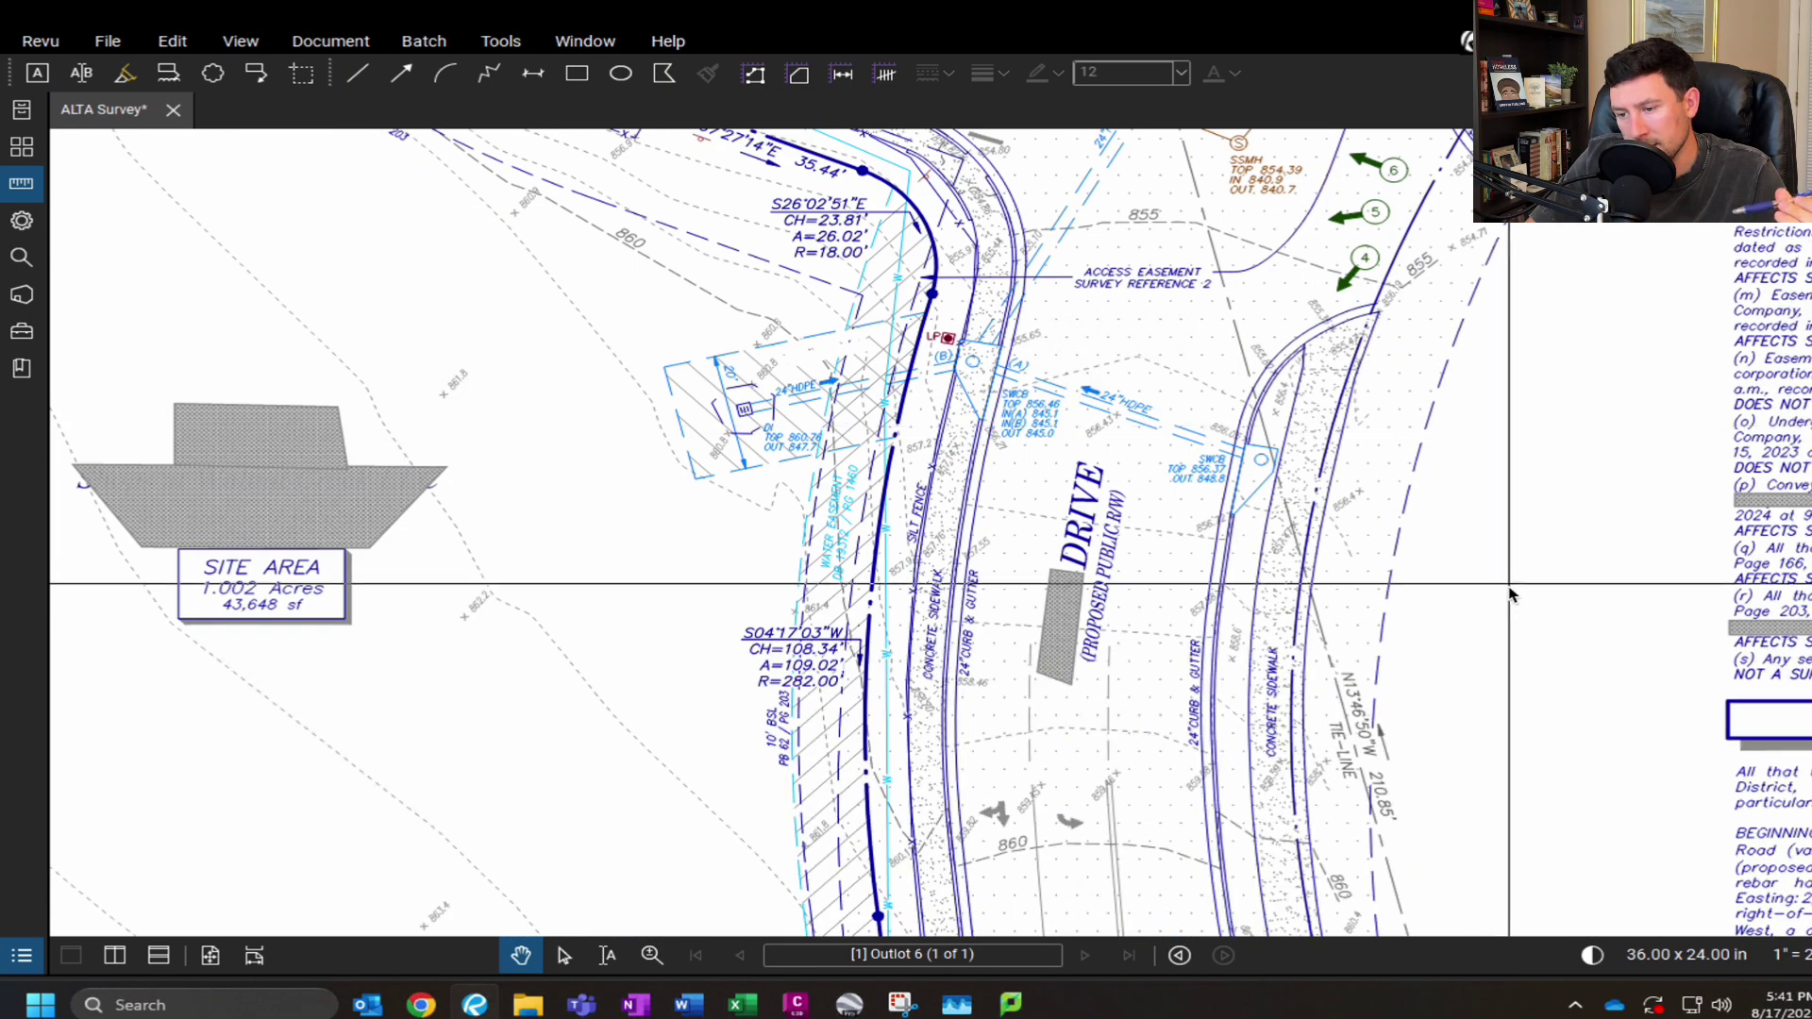
pyautogui.scroll(-9, 1498, 324)
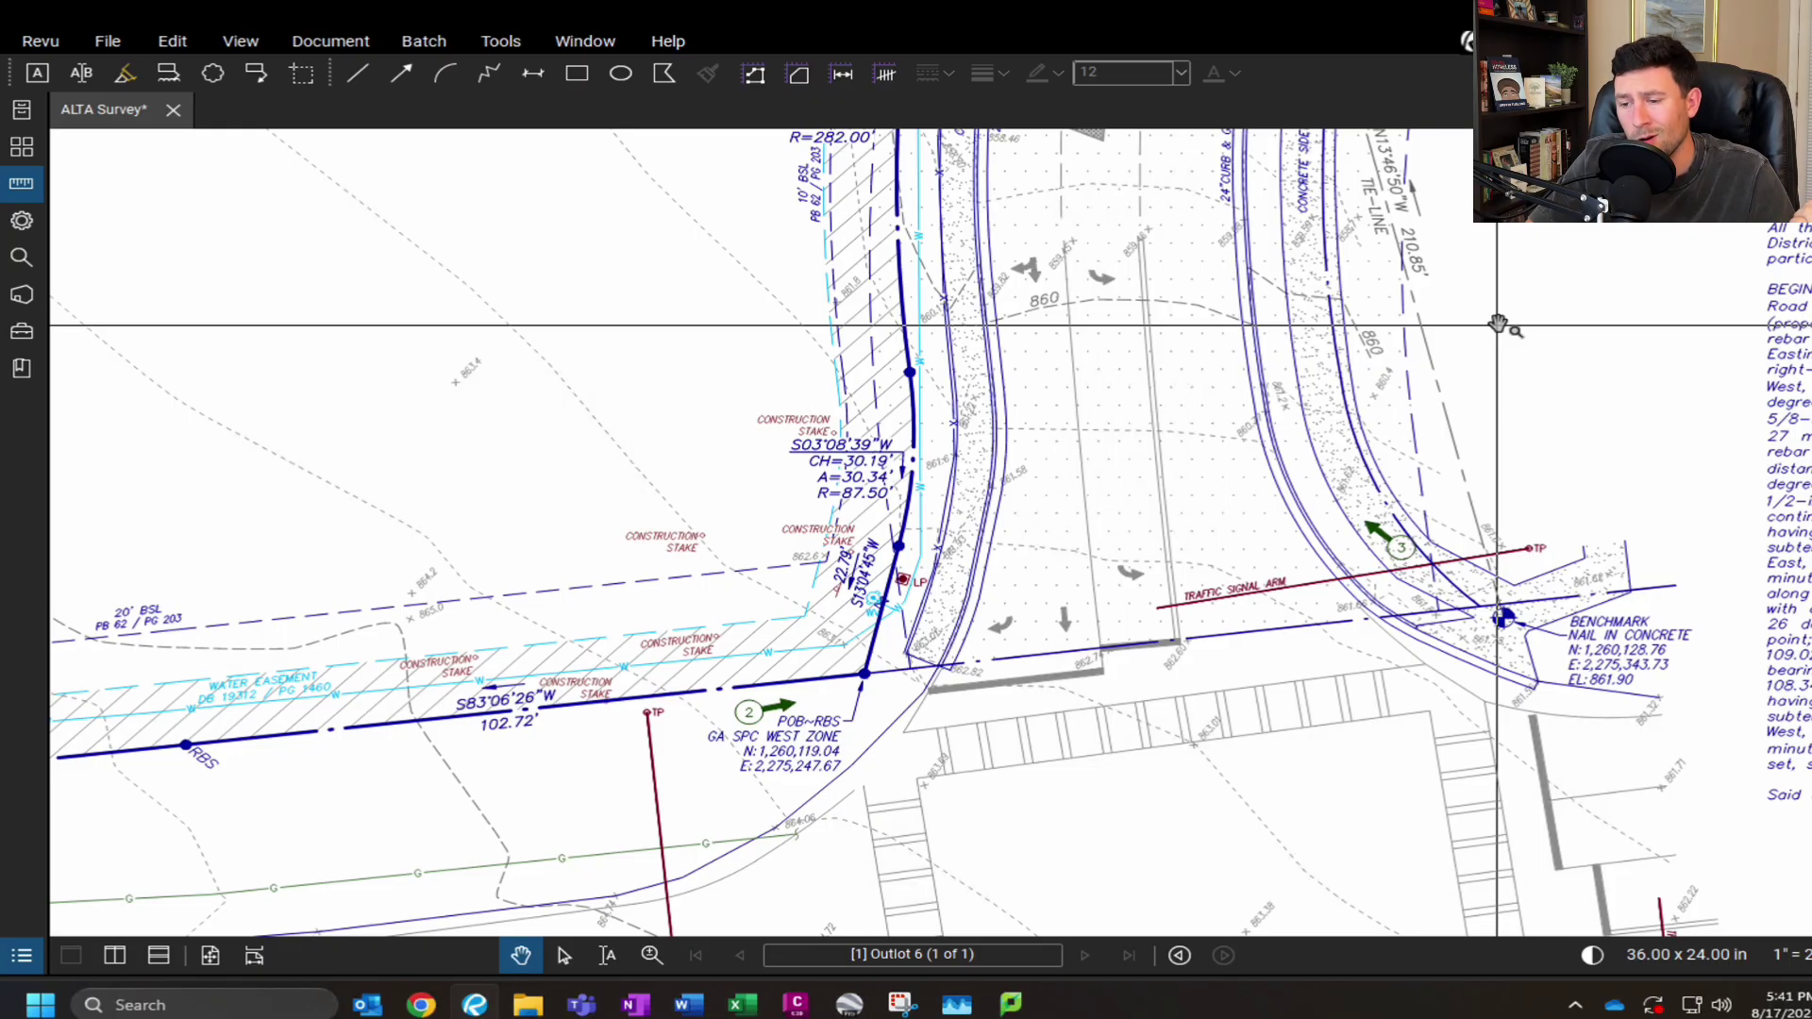
# - Center the Closure Statement, Graphic Scale and Legend block, then open Visual Search with Ctrl+F
pyautogui.keyDown('ctrl'); pyautogui.scroll(2, 932, 602); pyautogui.keyUp('ctrl')
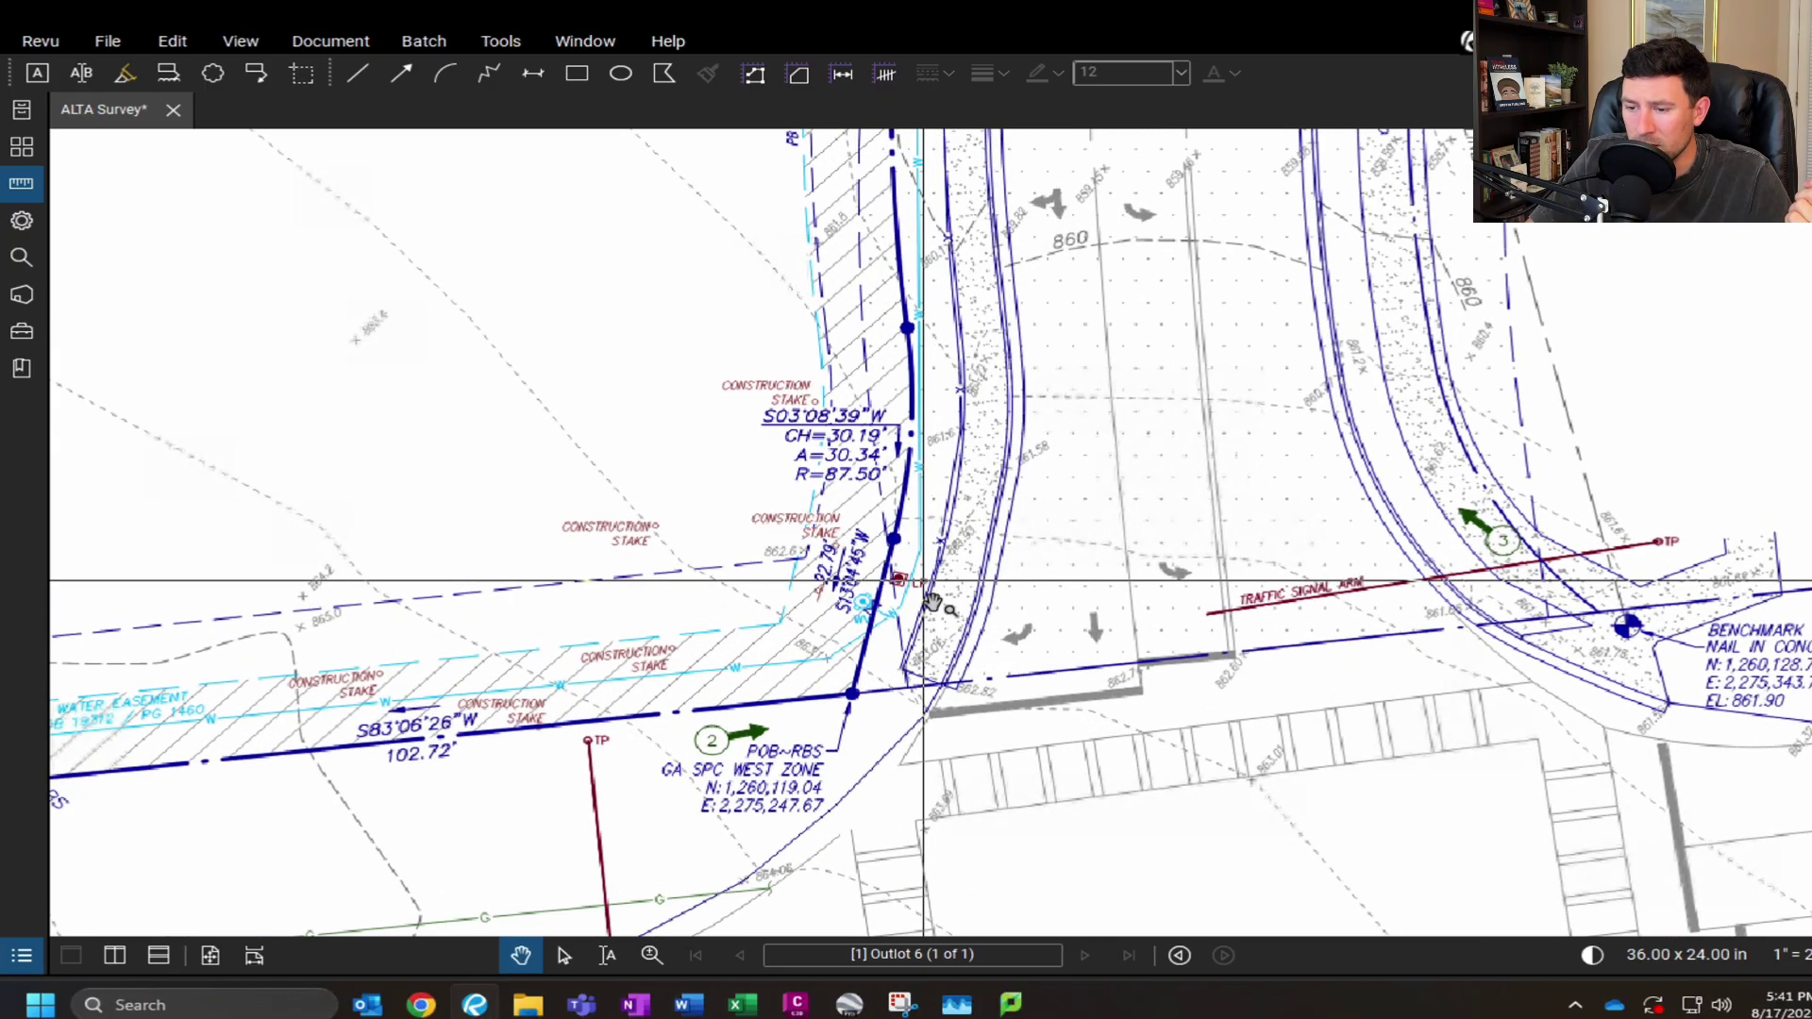
pyautogui.keyDown('ctrl'); pyautogui.scroll(-5, 933, 602); pyautogui.keyUp('ctrl')
pyautogui.keyDown('ctrl'); pyautogui.scroll(2, 1257, 505); pyautogui.keyUp('ctrl')
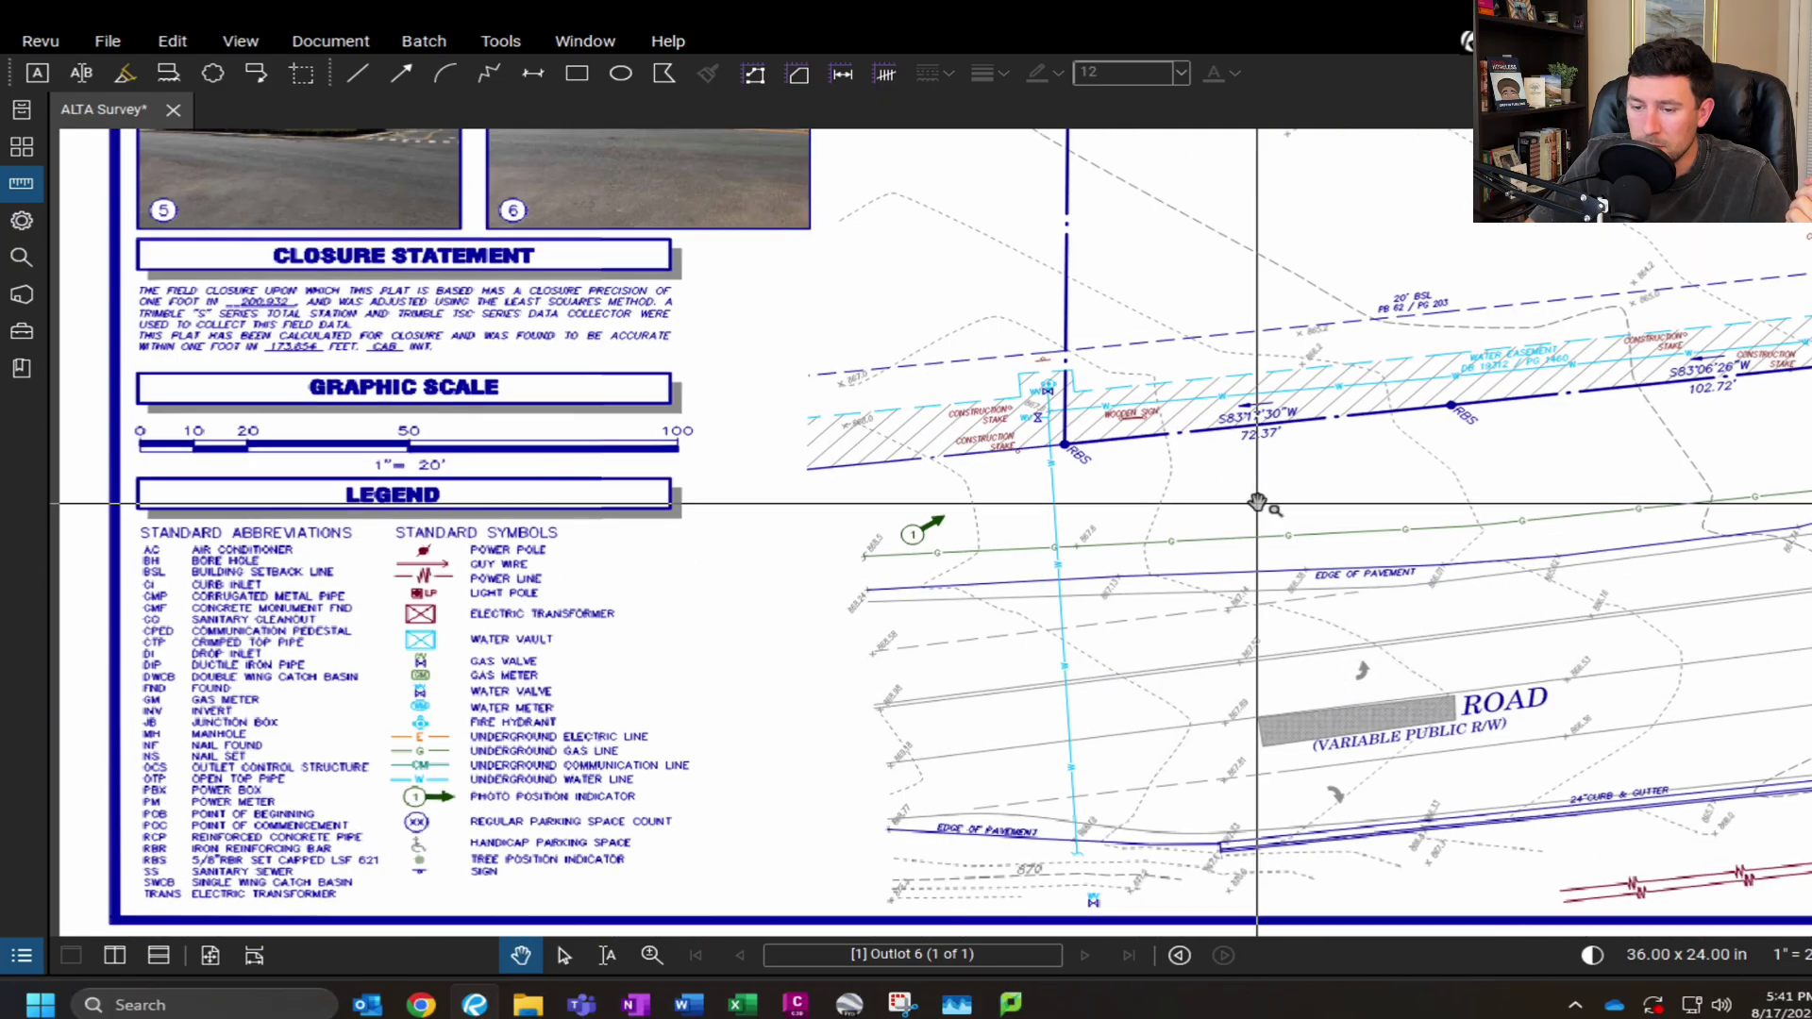
pyautogui.moveTo(1257, 505); pyautogui.dragTo(1409, 439)
pyautogui.keyDown('ctrl'); pyautogui.scroll(1, 847, 589); pyautogui.keyUp('ctrl')
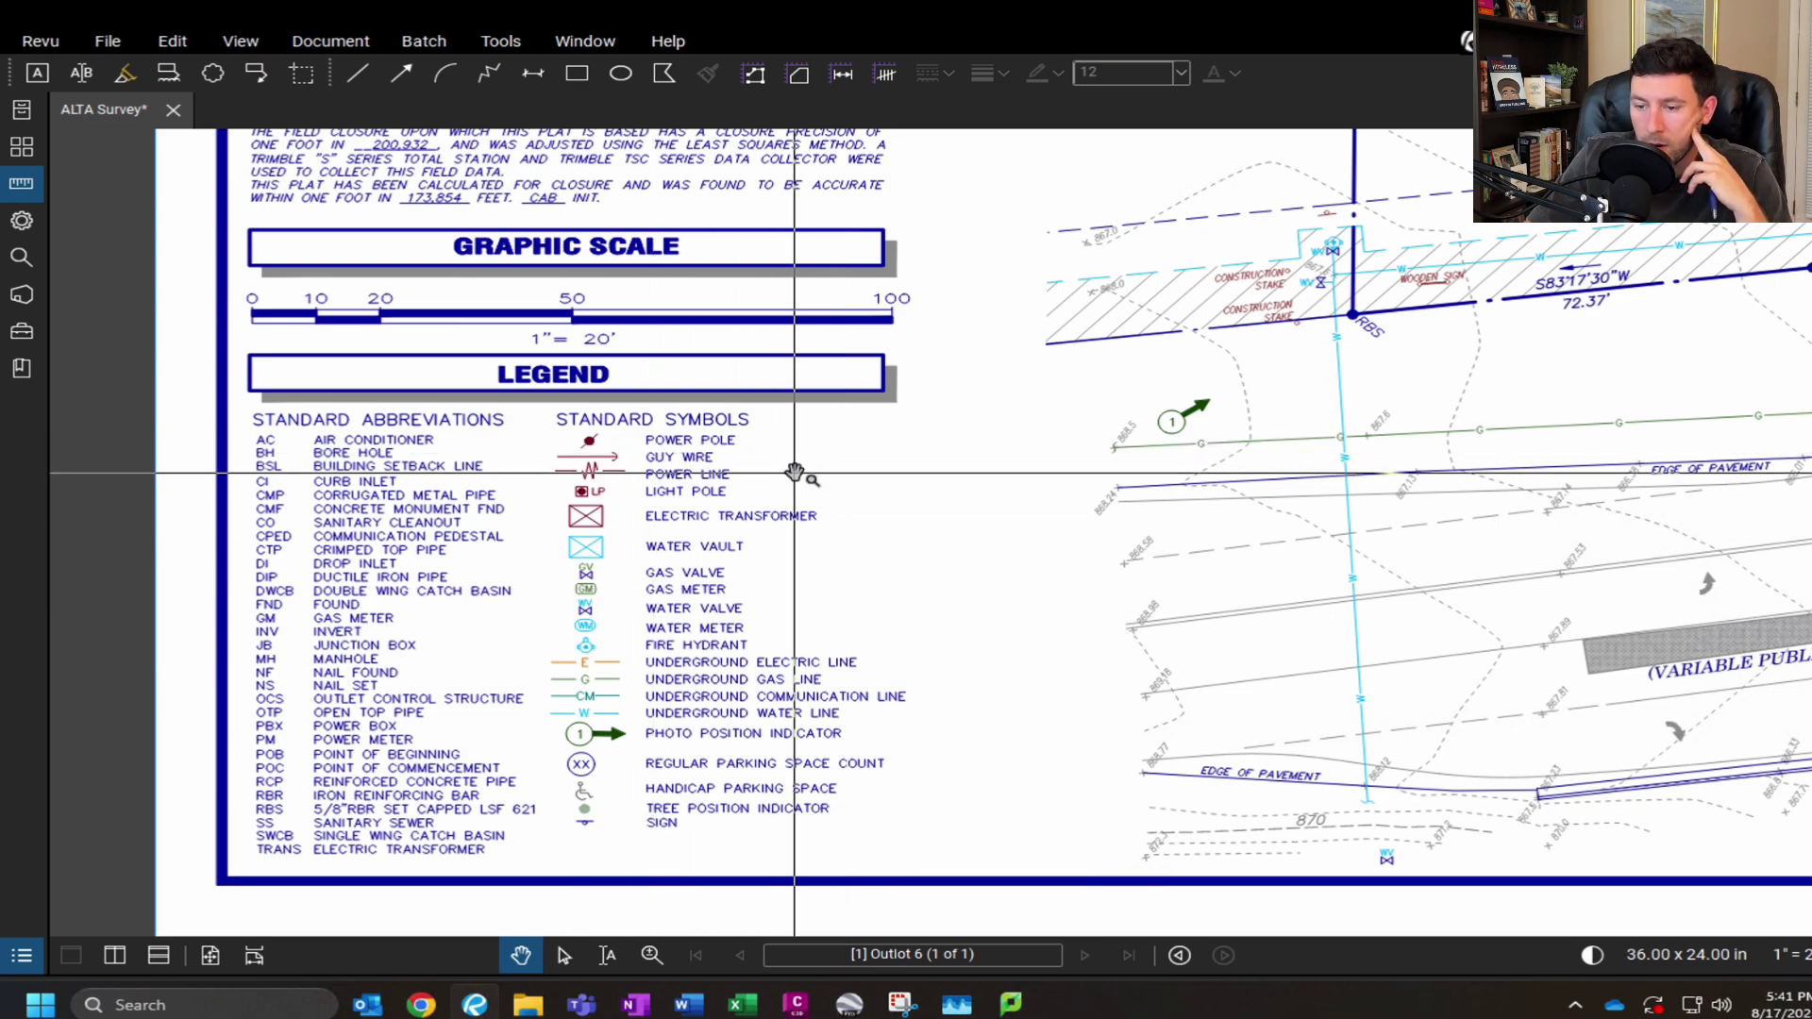
pyautogui.hotkey('ctrl', 'f')
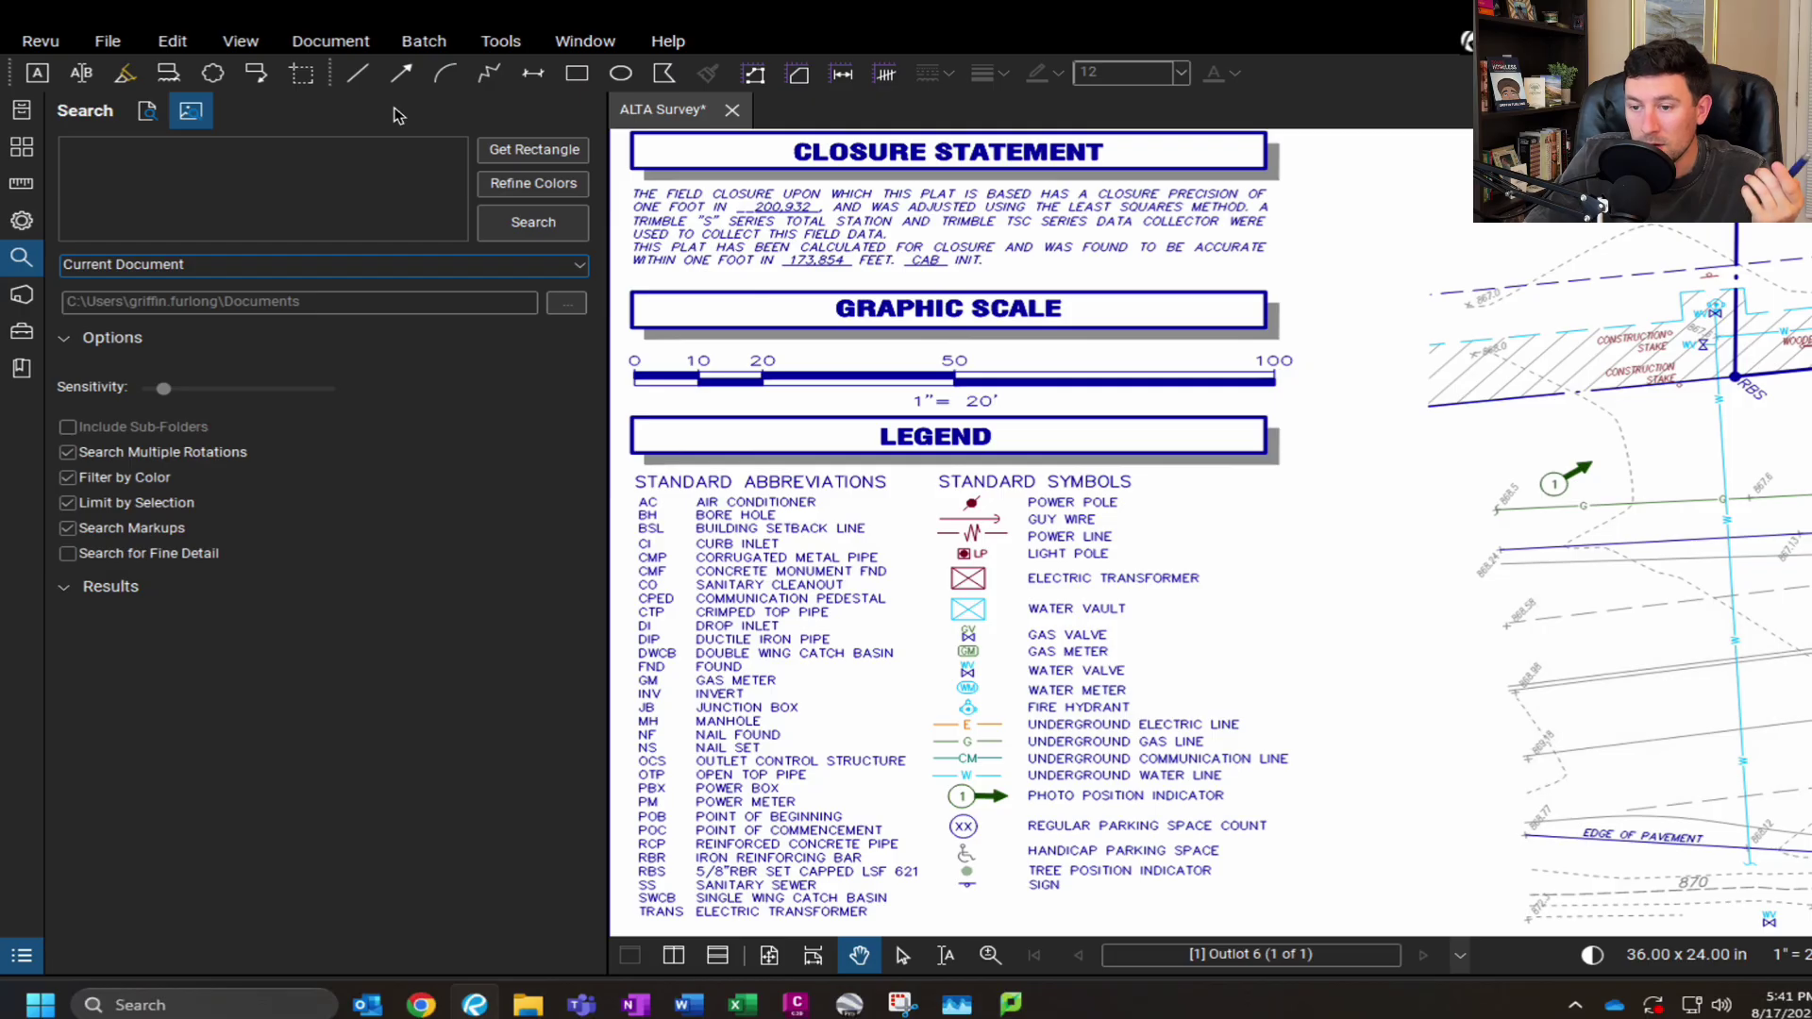
# - Visual-search the document for the Electric Transformer legend symbol and show its single match
pyautogui.scroll(2, 988, 587)
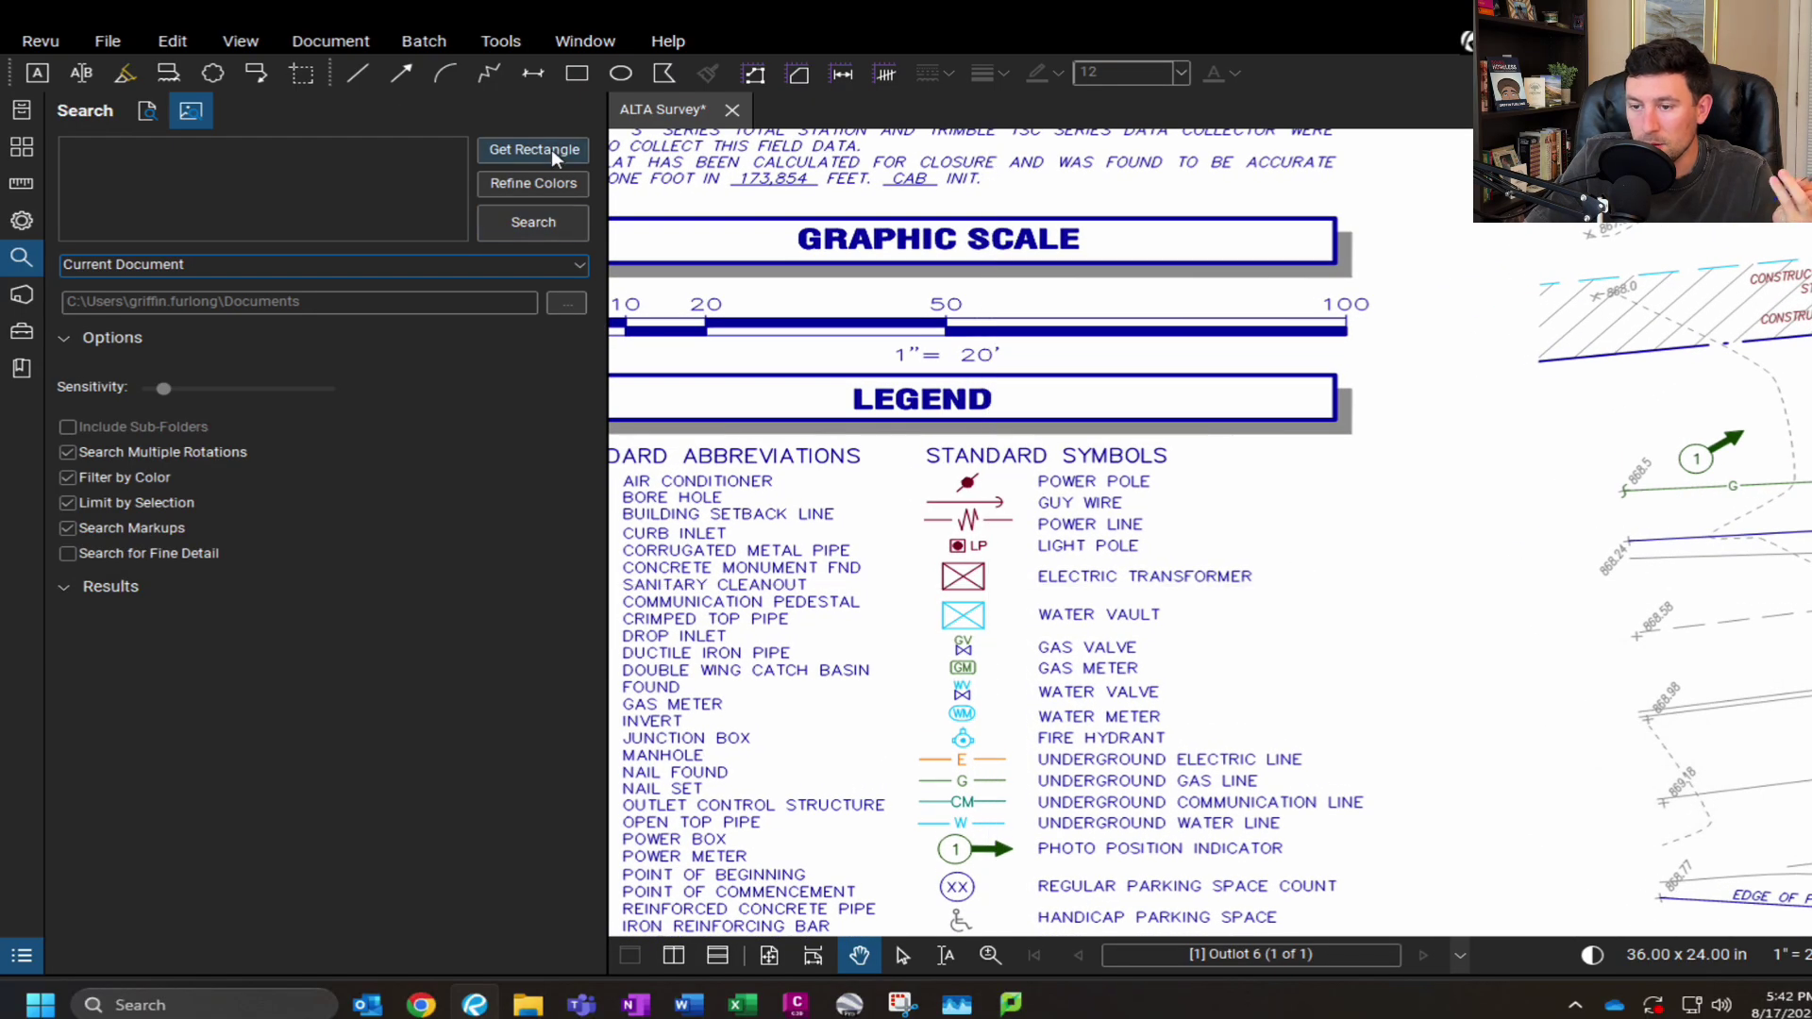
pyautogui.click(551, 149)
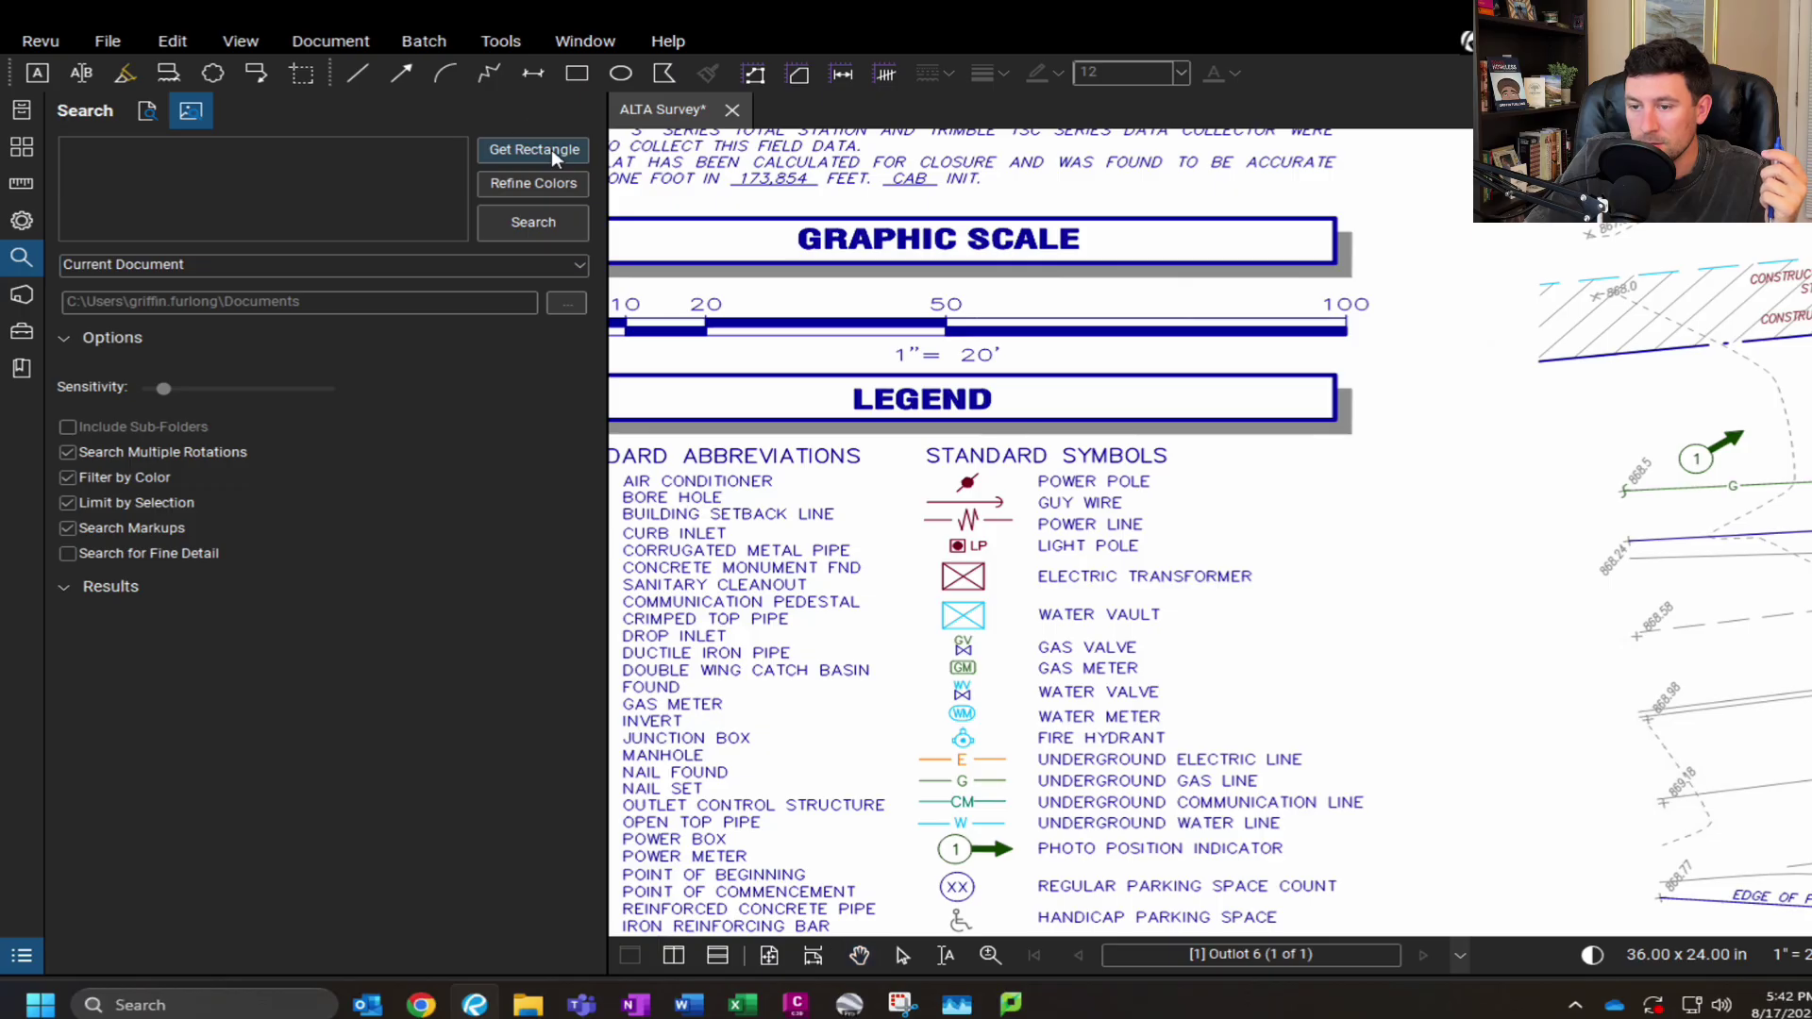
pyautogui.moveTo(931, 556); pyautogui.dragTo(1001, 594)
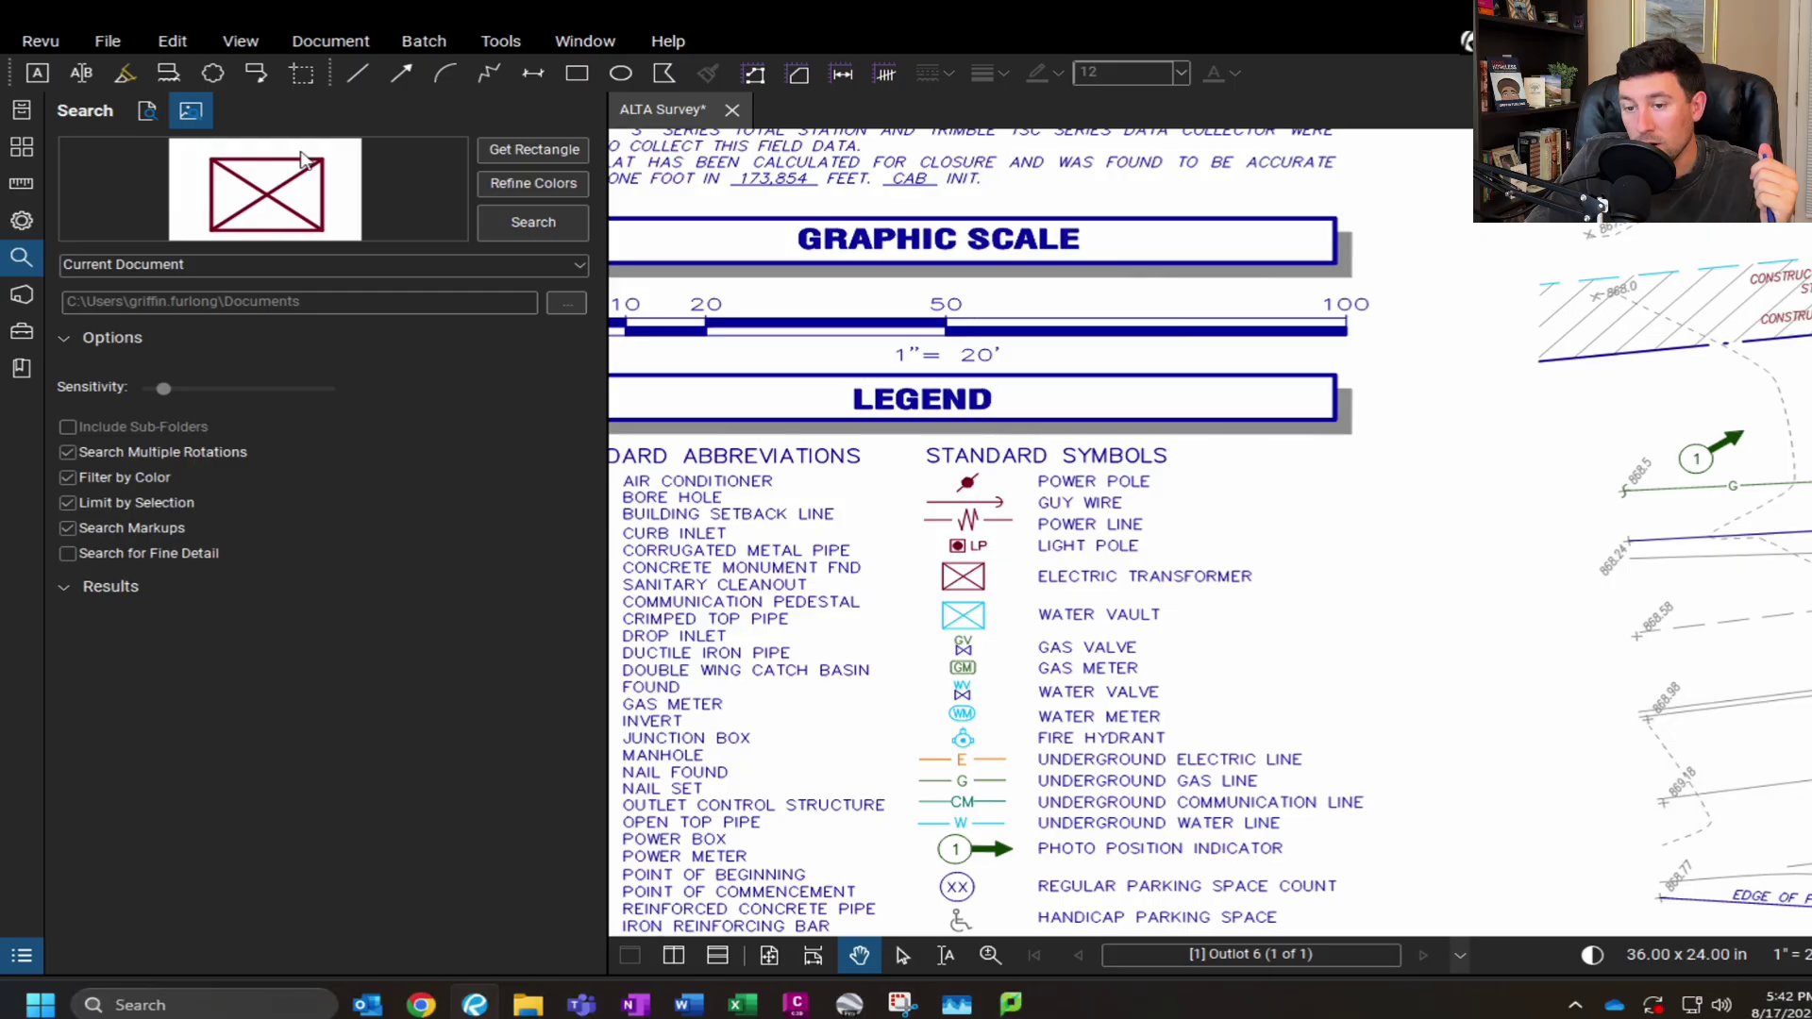
pyautogui.click(526, 226)
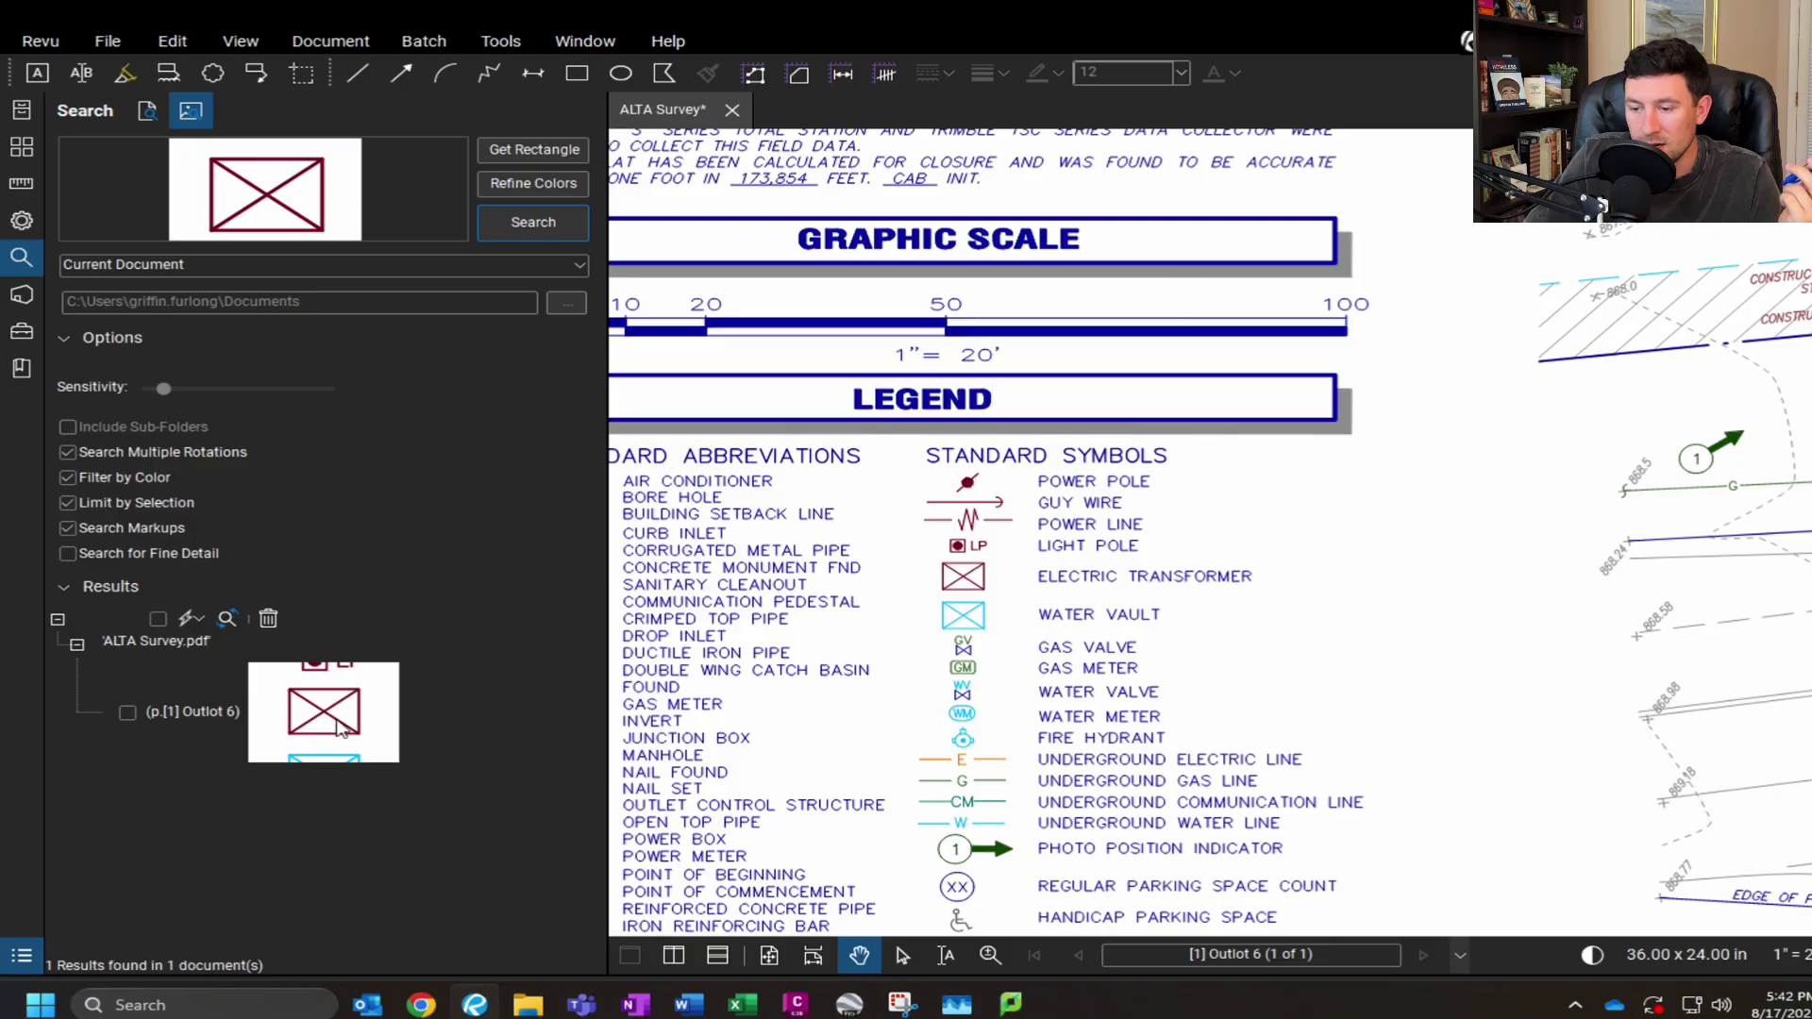
pyautogui.click(340, 728)
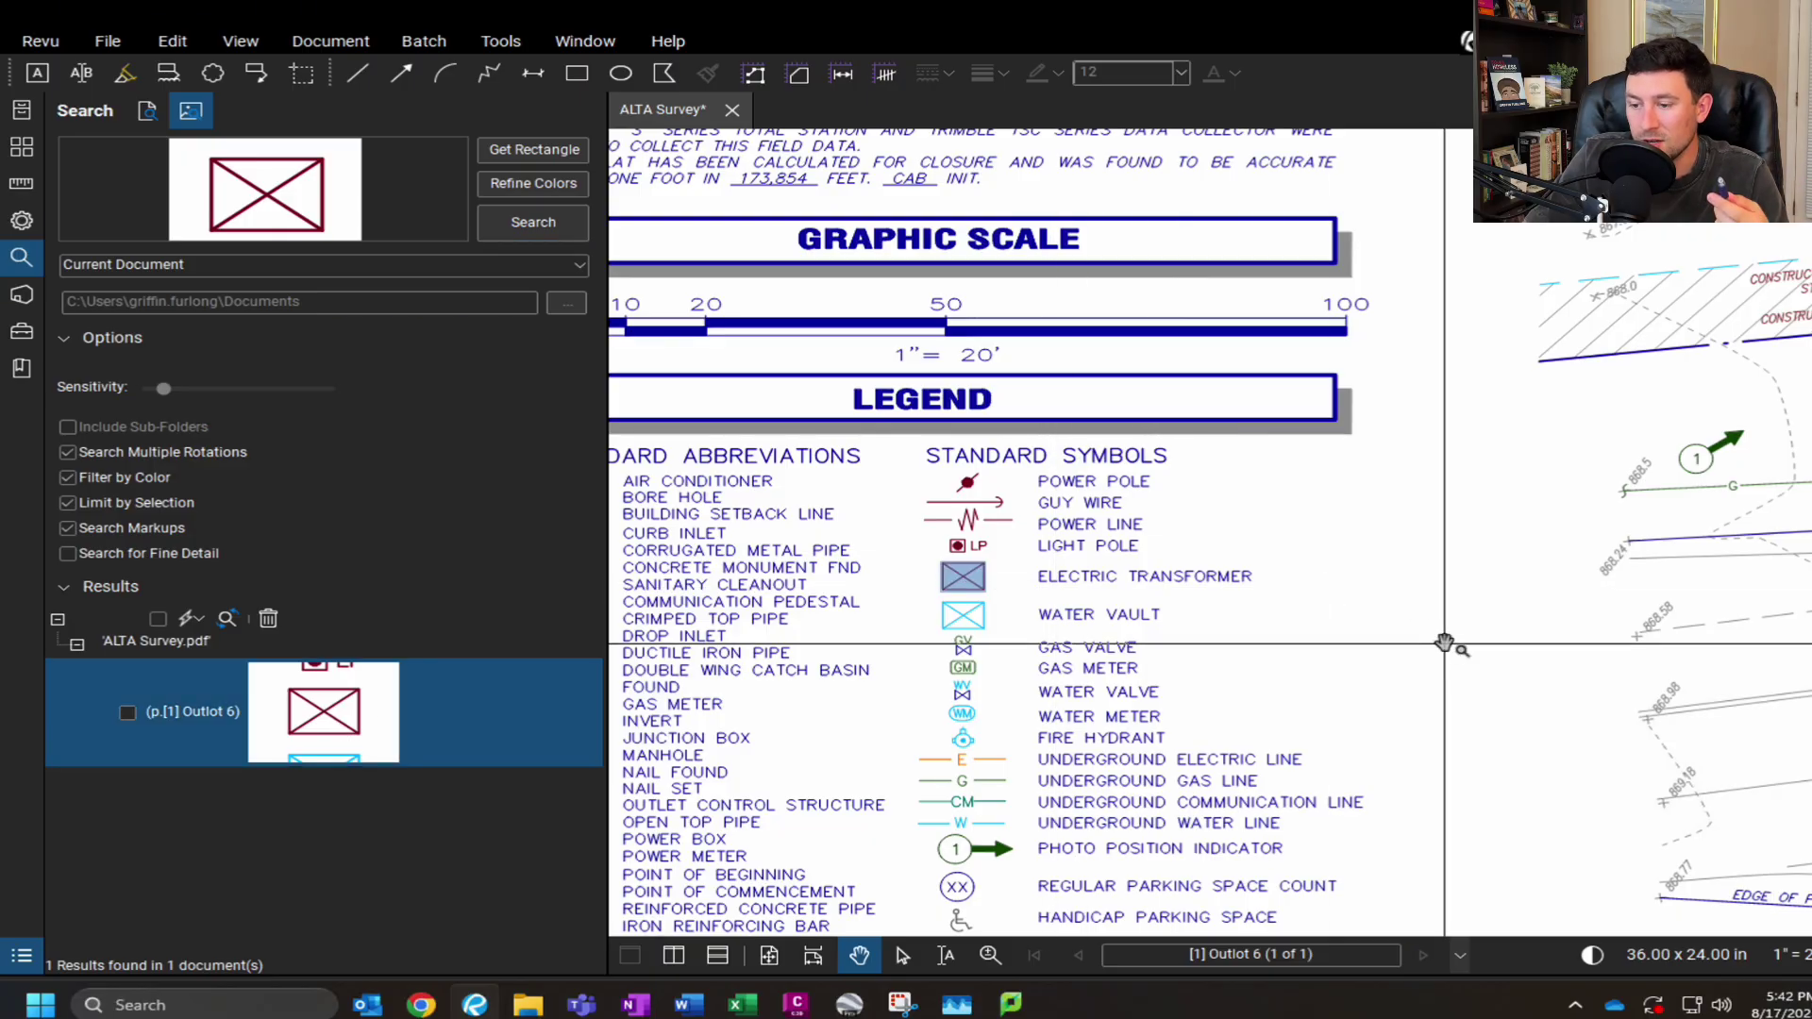
# - Pan along the road to the signalized intersection and back to the drive and sewer easement
pyautogui.scroll(-2, 1444, 643)
pyautogui.scroll(3, 1095, 529)
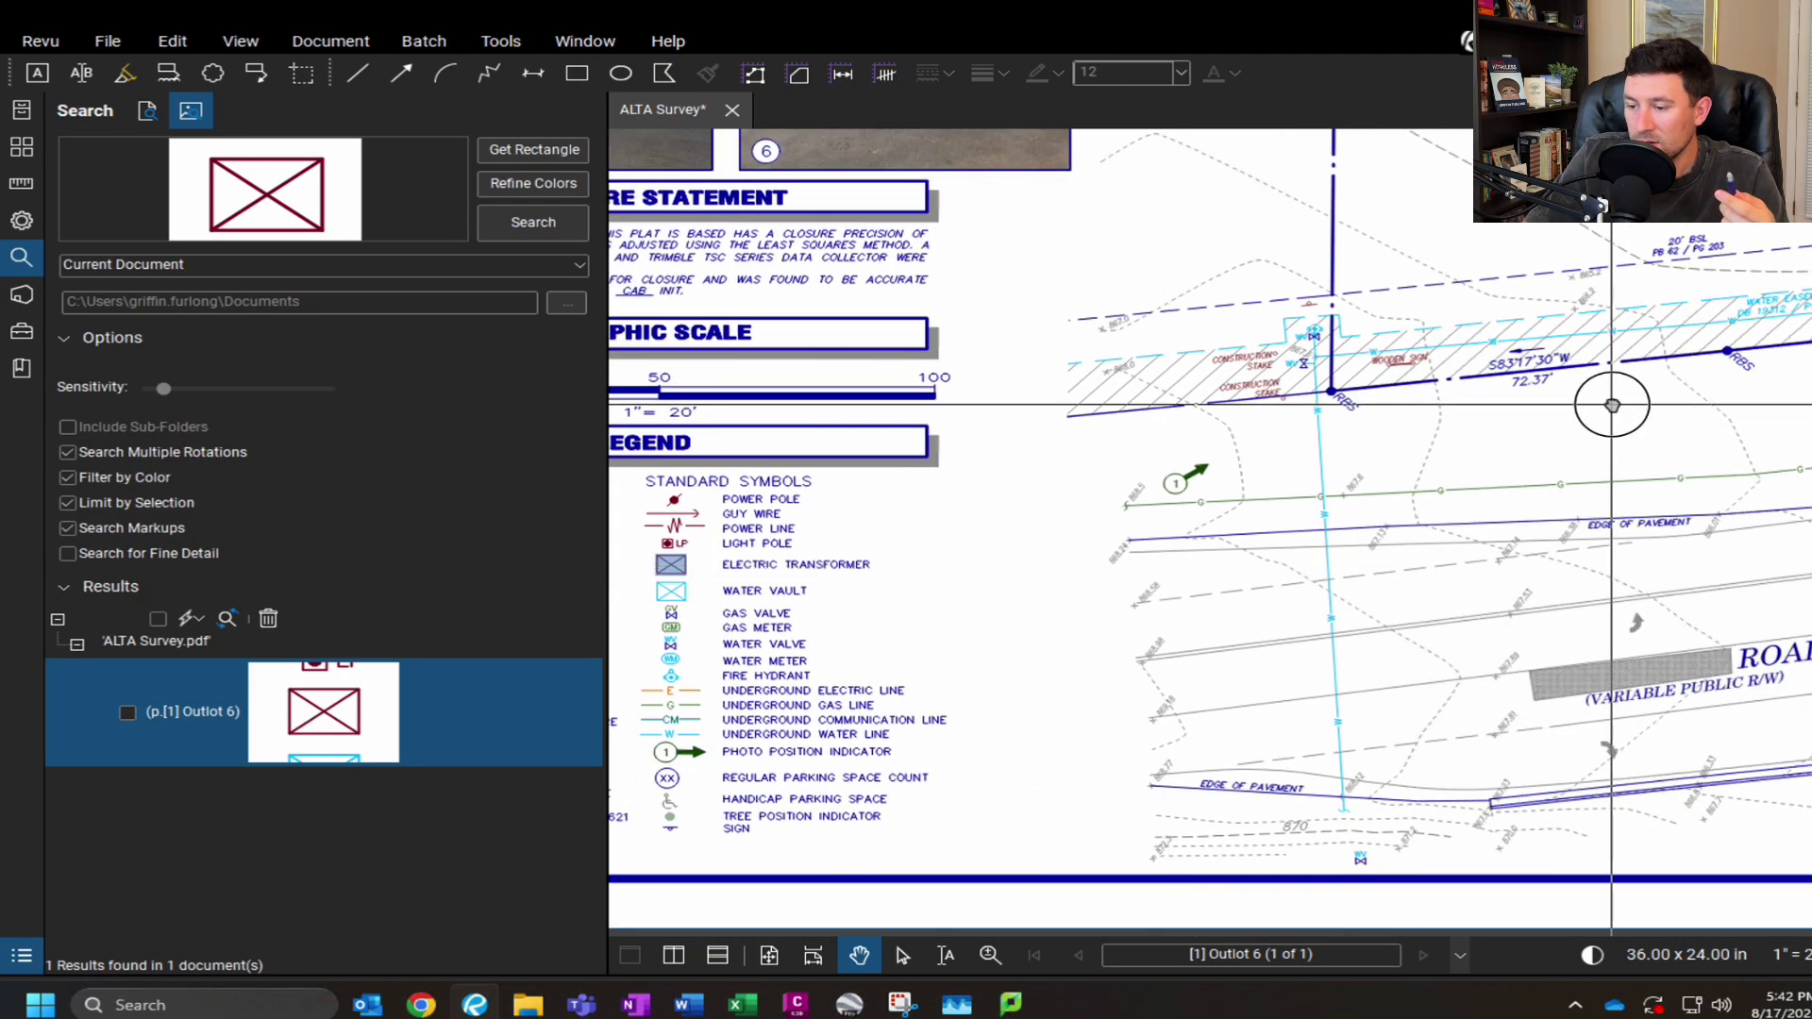
pyautogui.moveTo(1611, 404); pyautogui.dragTo(998, 529)
pyautogui.moveTo(1185, 509); pyautogui.dragTo(938, 477)
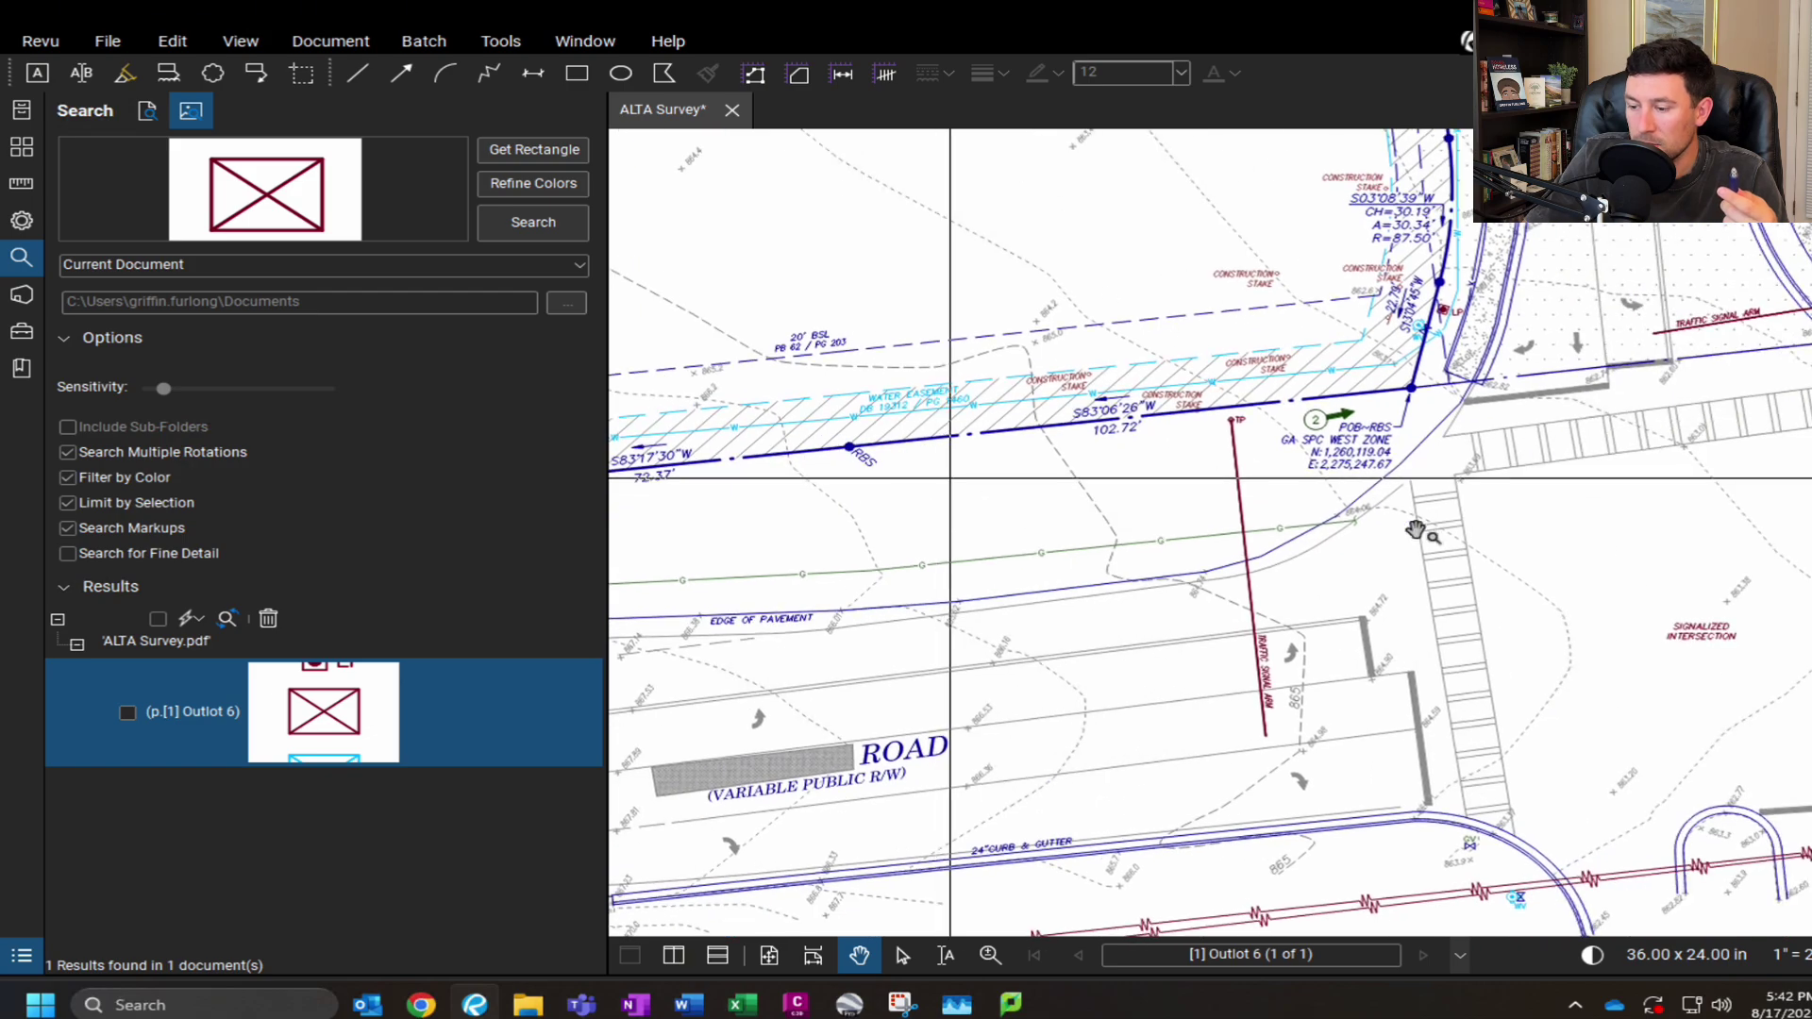
pyautogui.moveTo(1420, 529); pyautogui.dragTo(1023, 550)
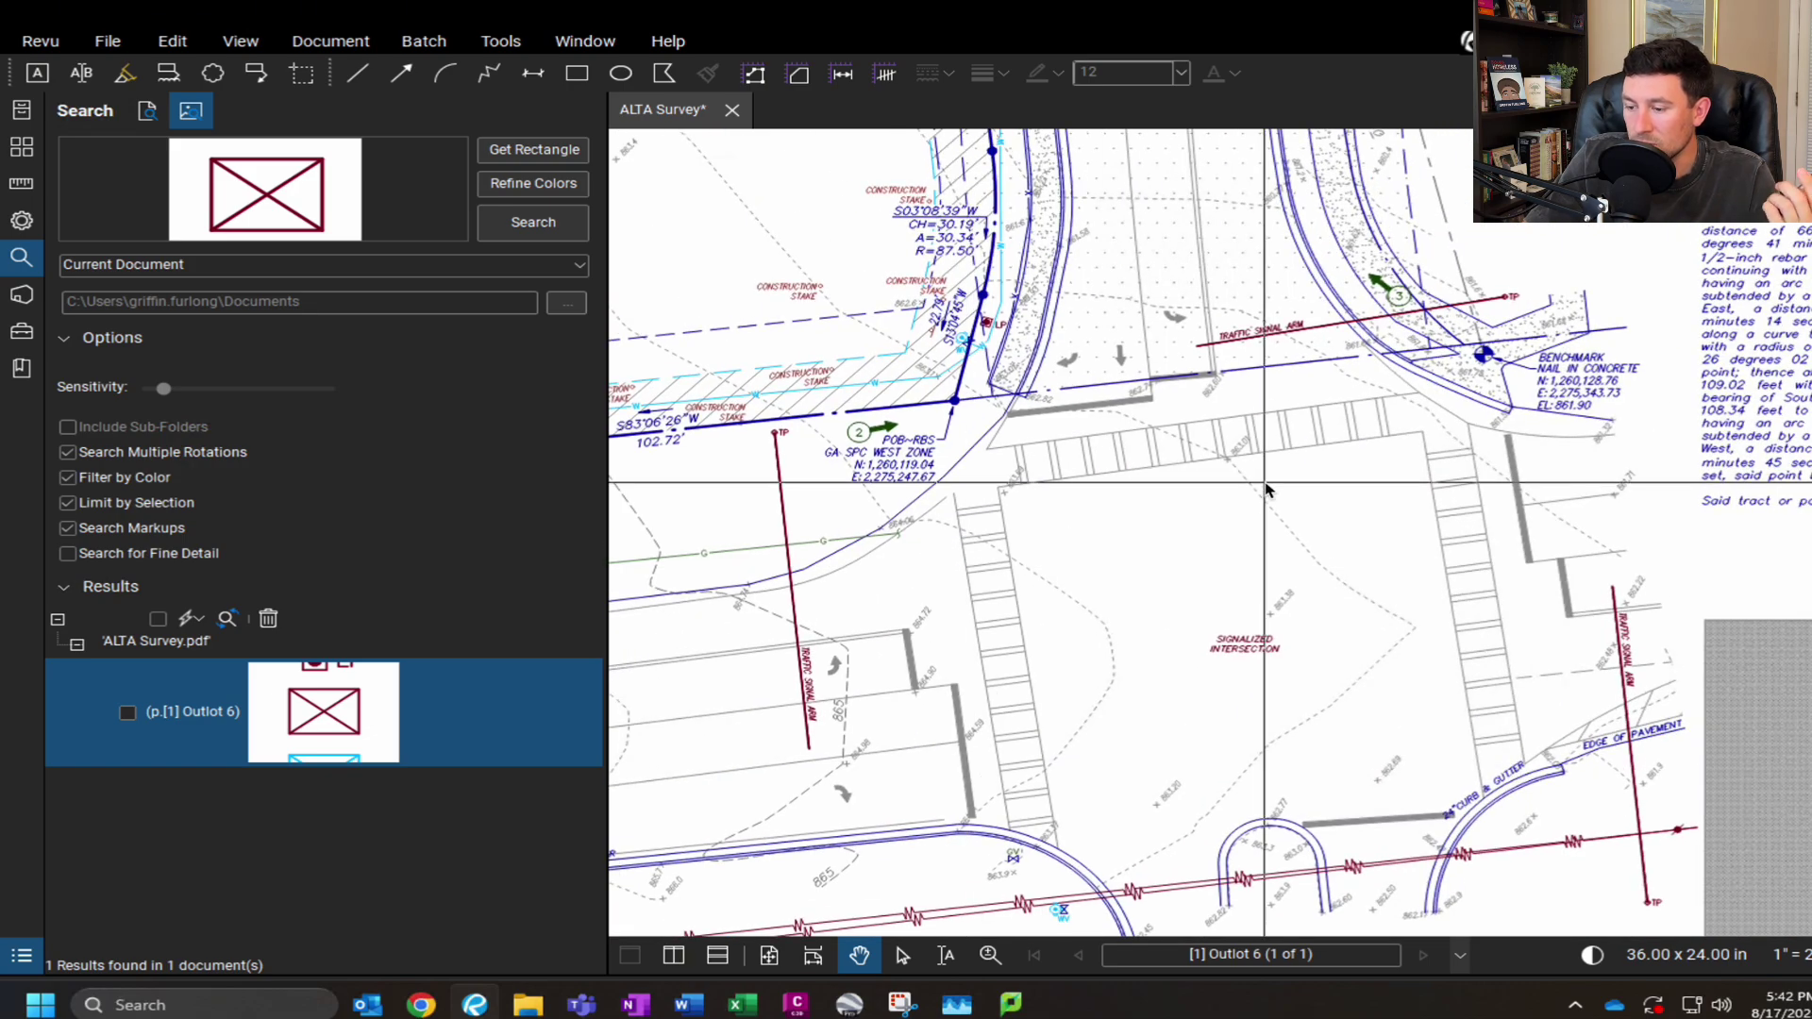
pyautogui.moveTo(1000, 896); pyautogui.dragTo(1420, 689)
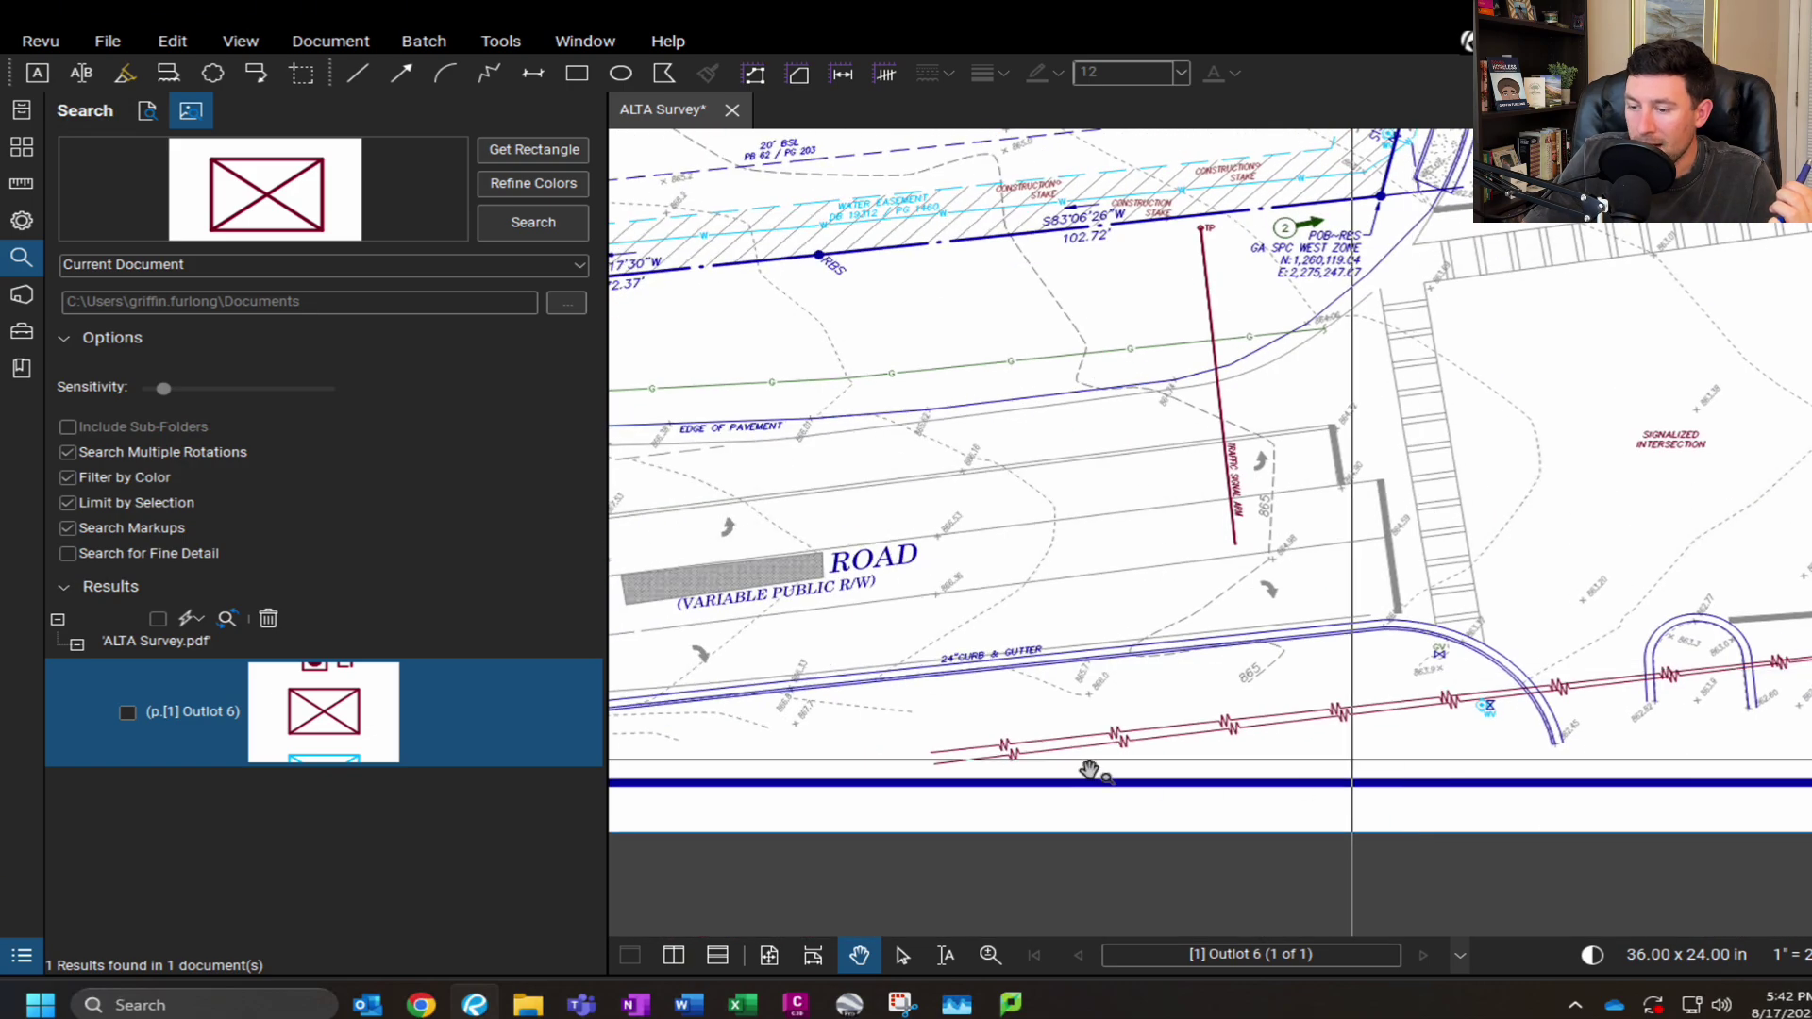
pyautogui.moveTo(1419, 385); pyautogui.dragTo(607, 406)
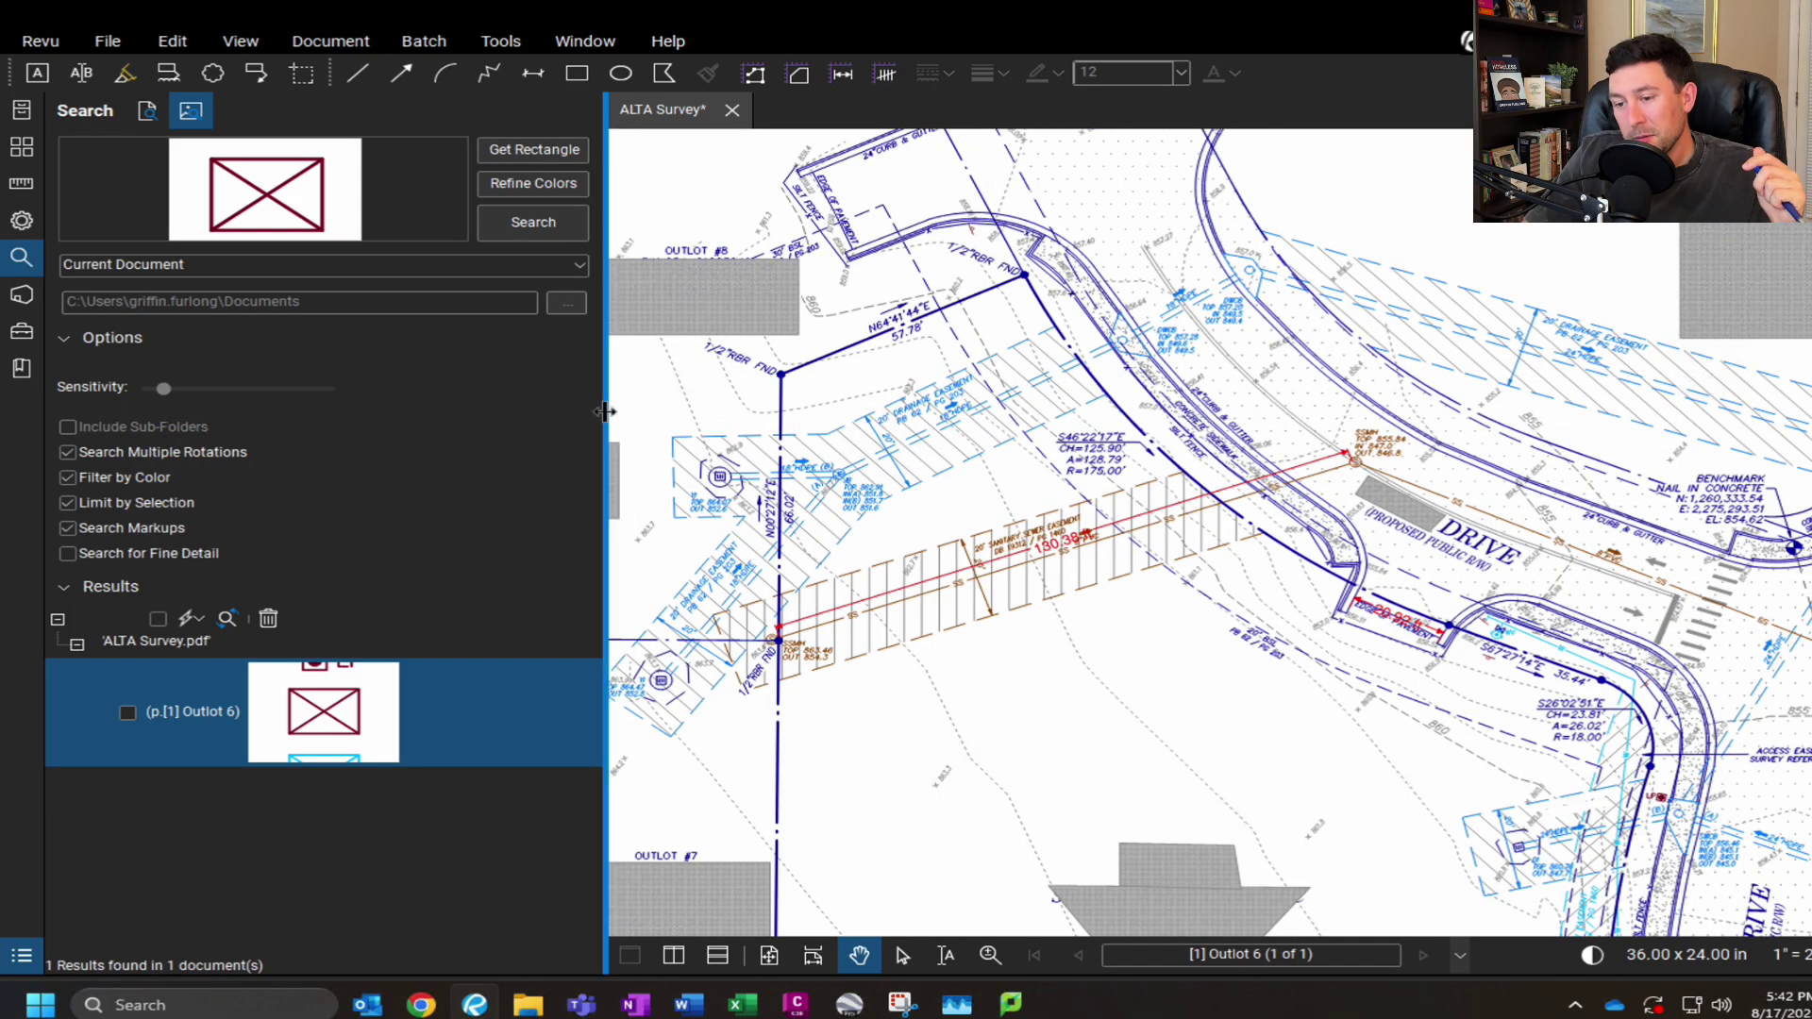
# - Close the Search panel with F4 so the site plan fills the window
pyautogui.press('F4')
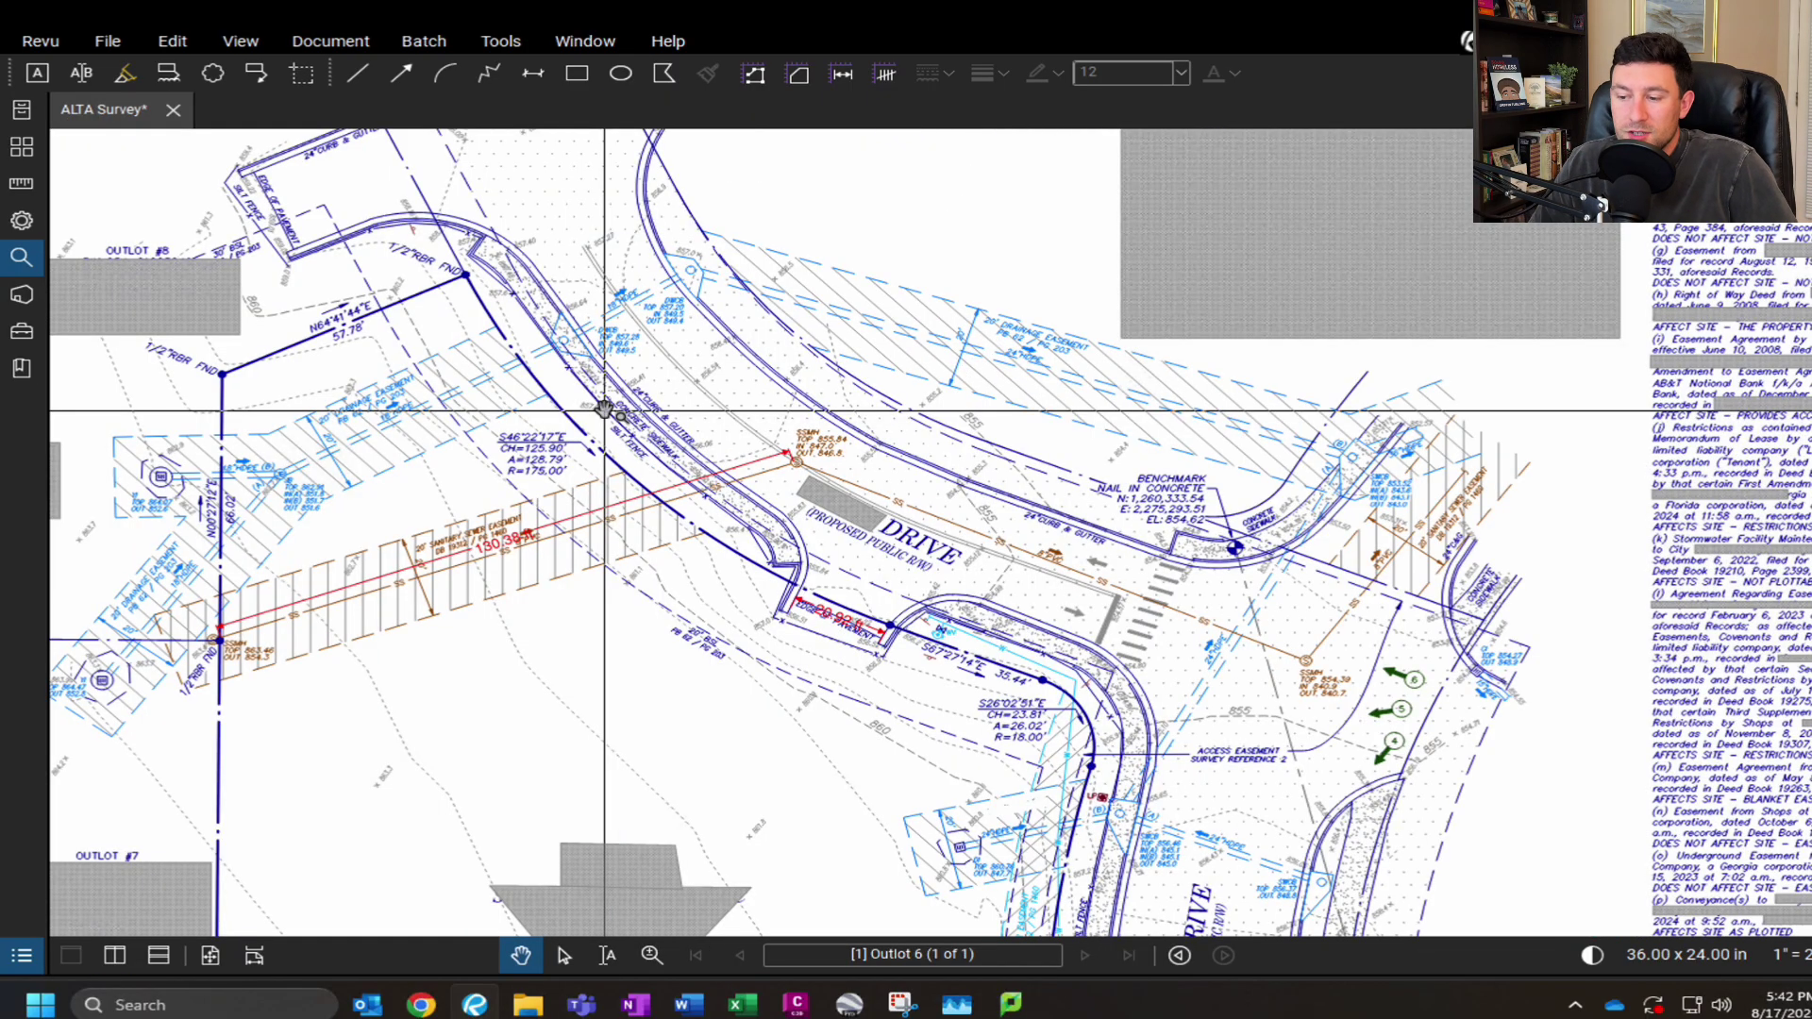